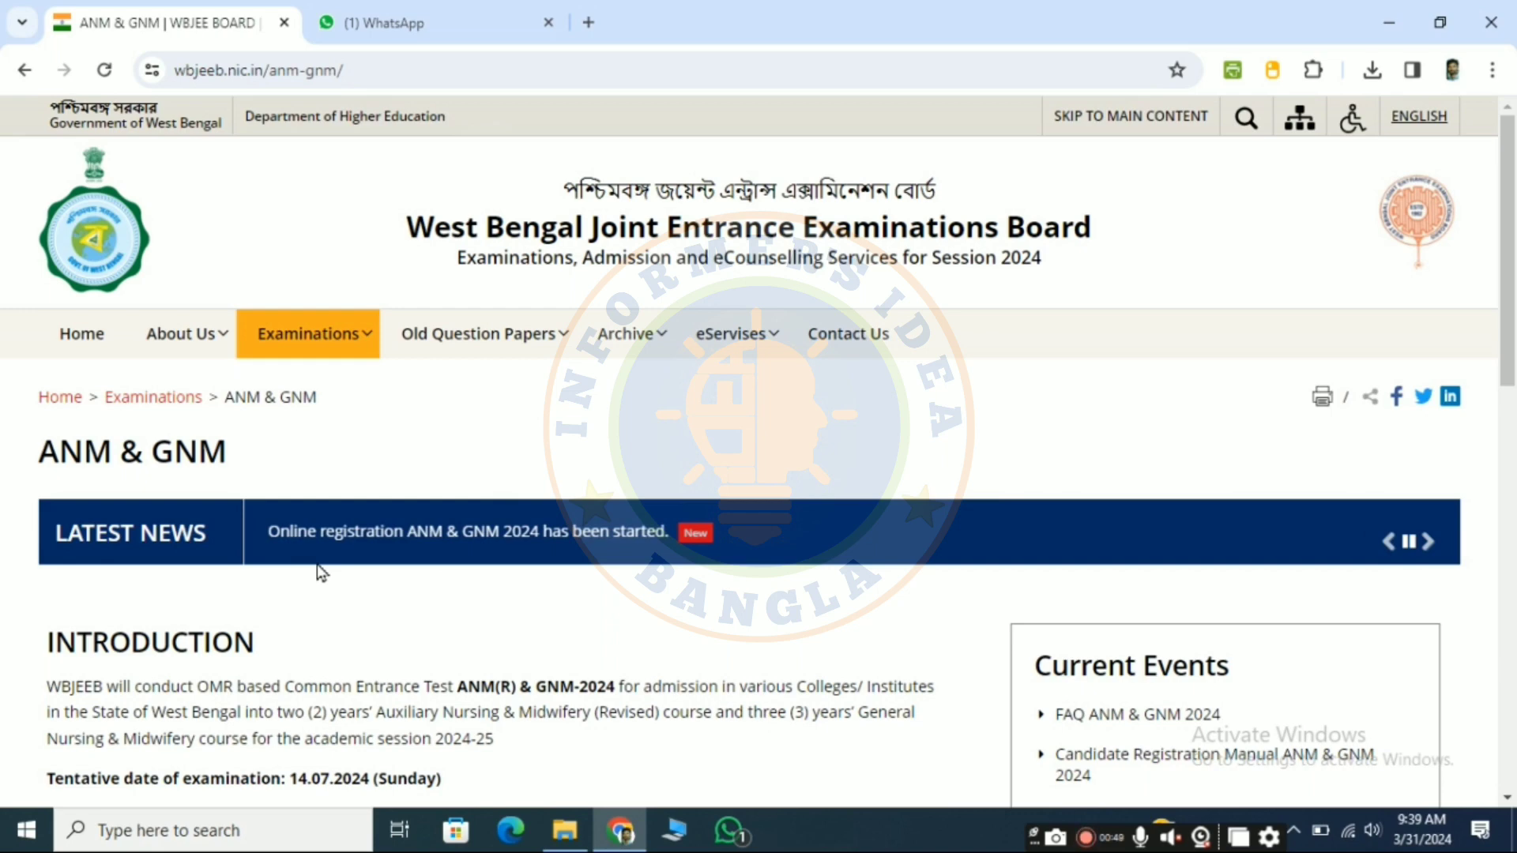
# Step: Review the tentative examination date and online registration period on the ANM & GNM page
pyautogui.scroll(-1, 316, 562)
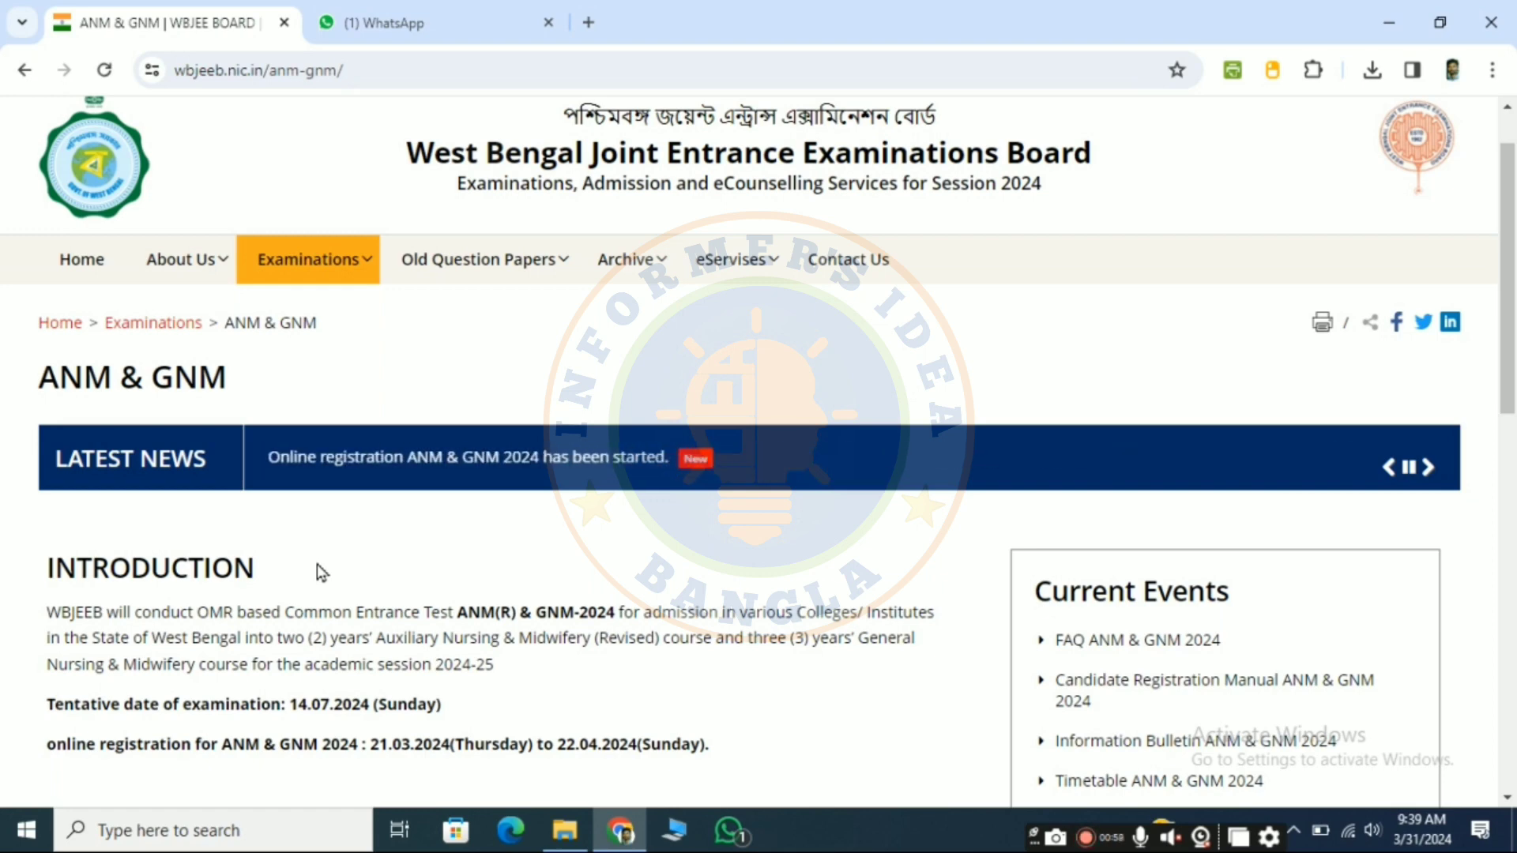
pyautogui.scroll(-1, 316, 562)
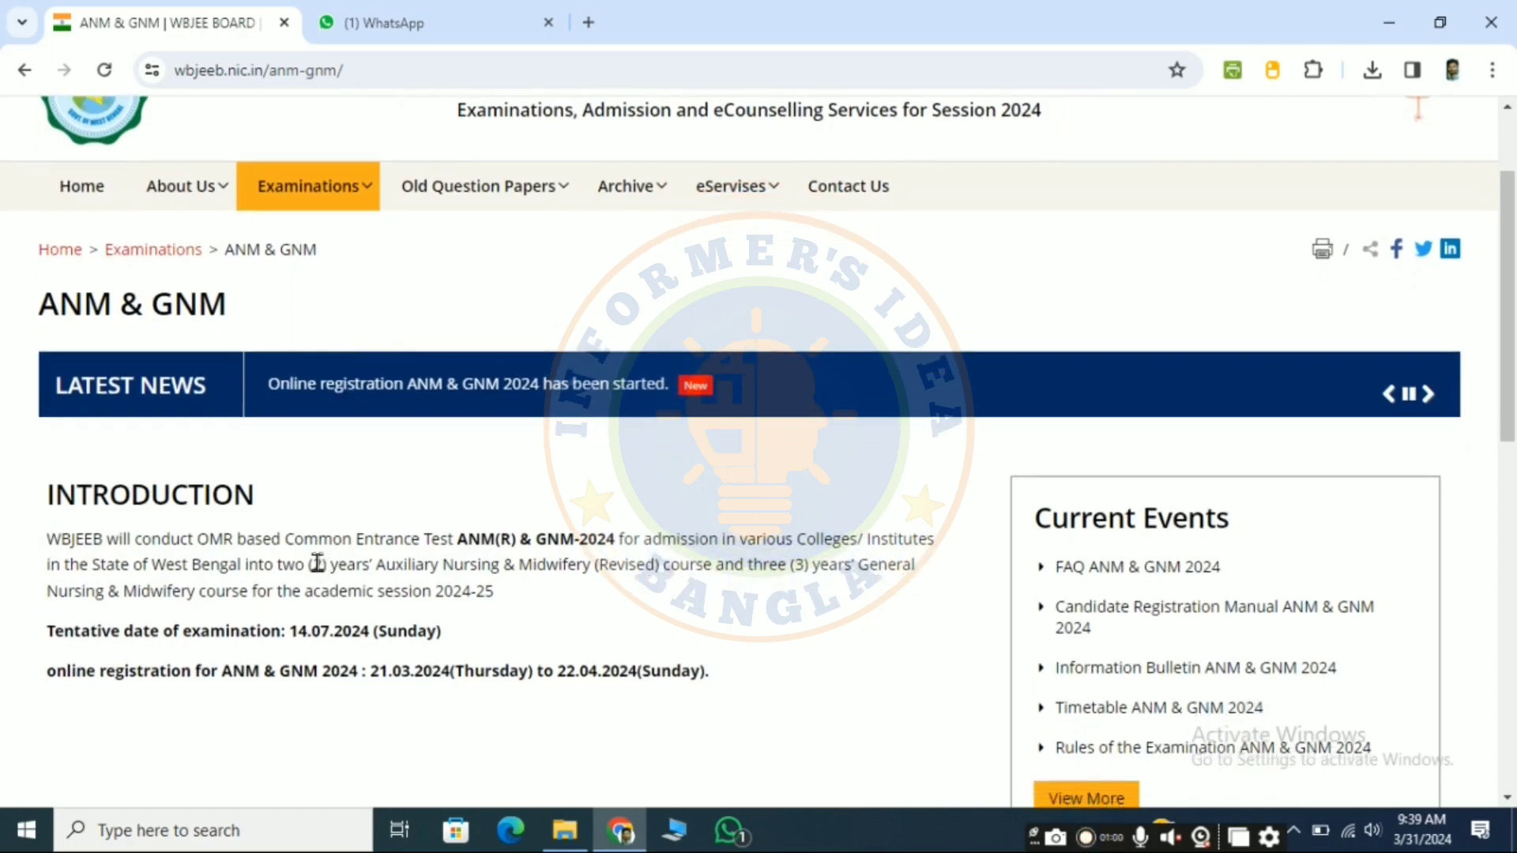
pyautogui.scroll(-1, 316, 563)
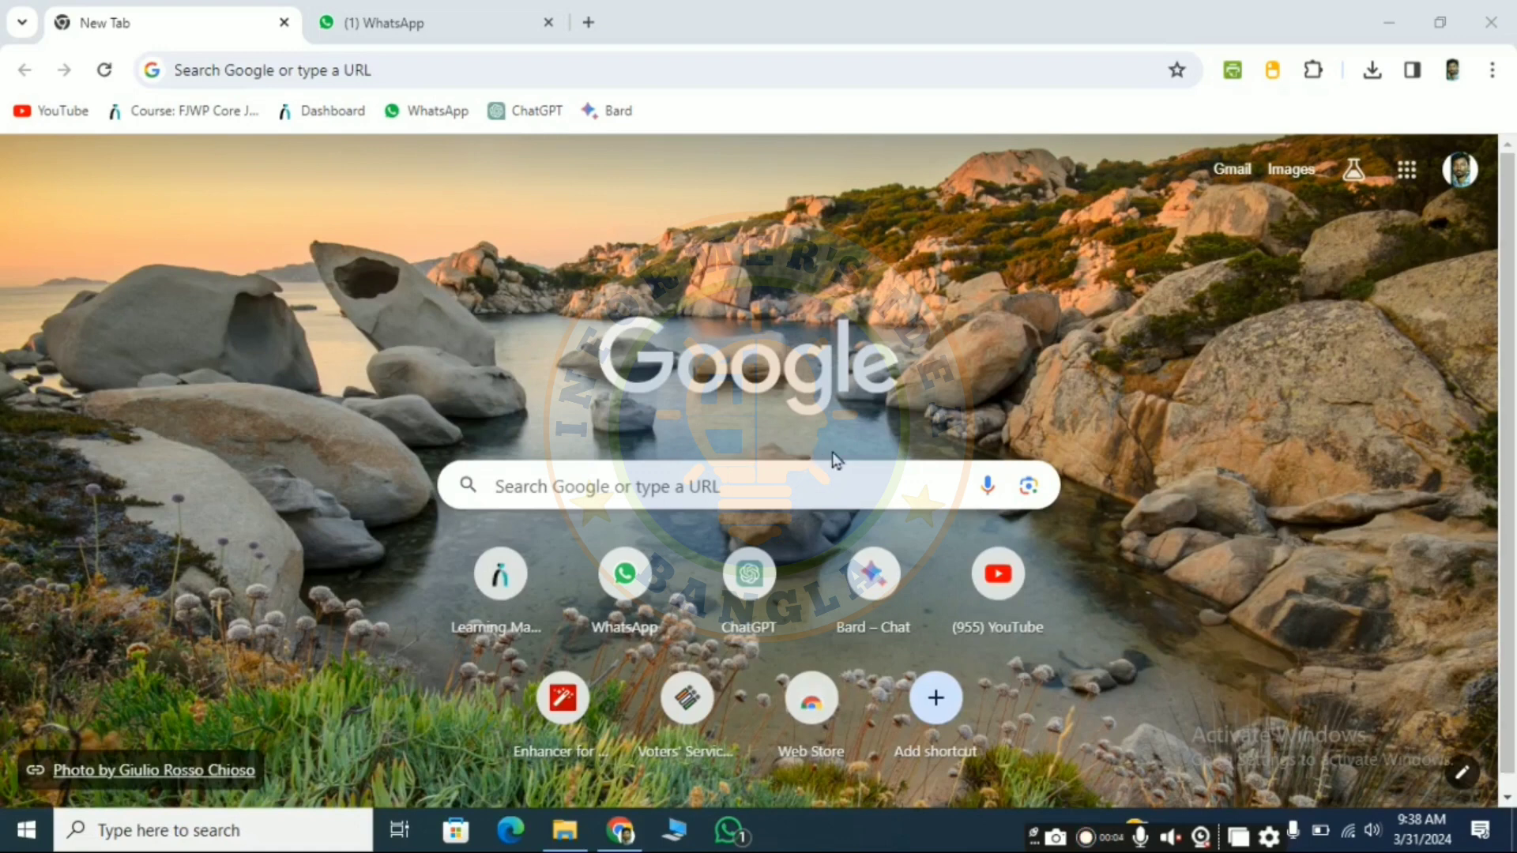
# Step: Search Google for "wbjee" and open the WBJEE BOARD website from the results
pyautogui.click(770, 477)
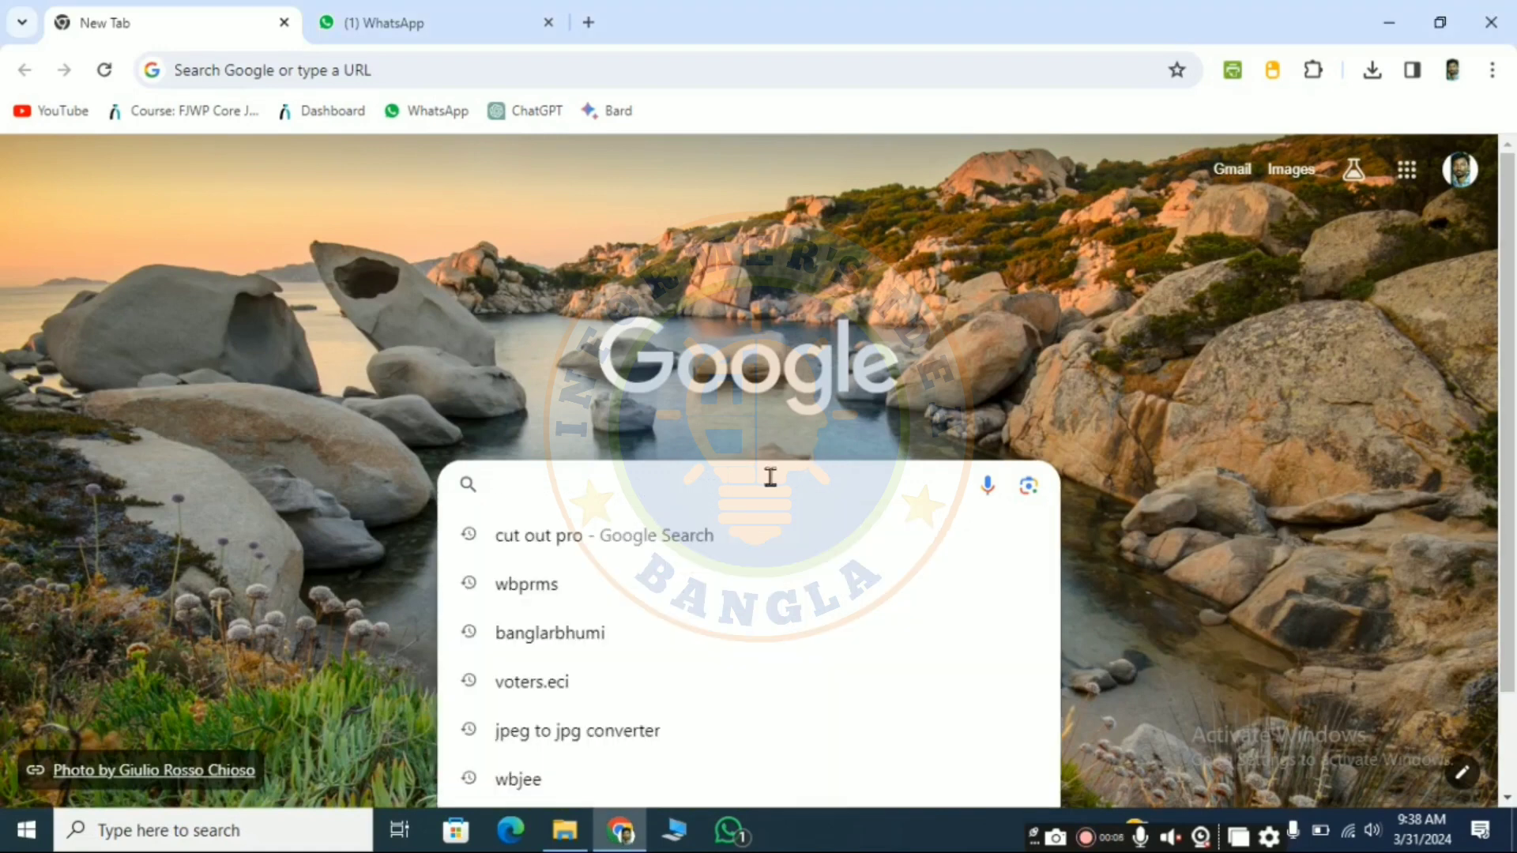
pyautogui.write('wbj')
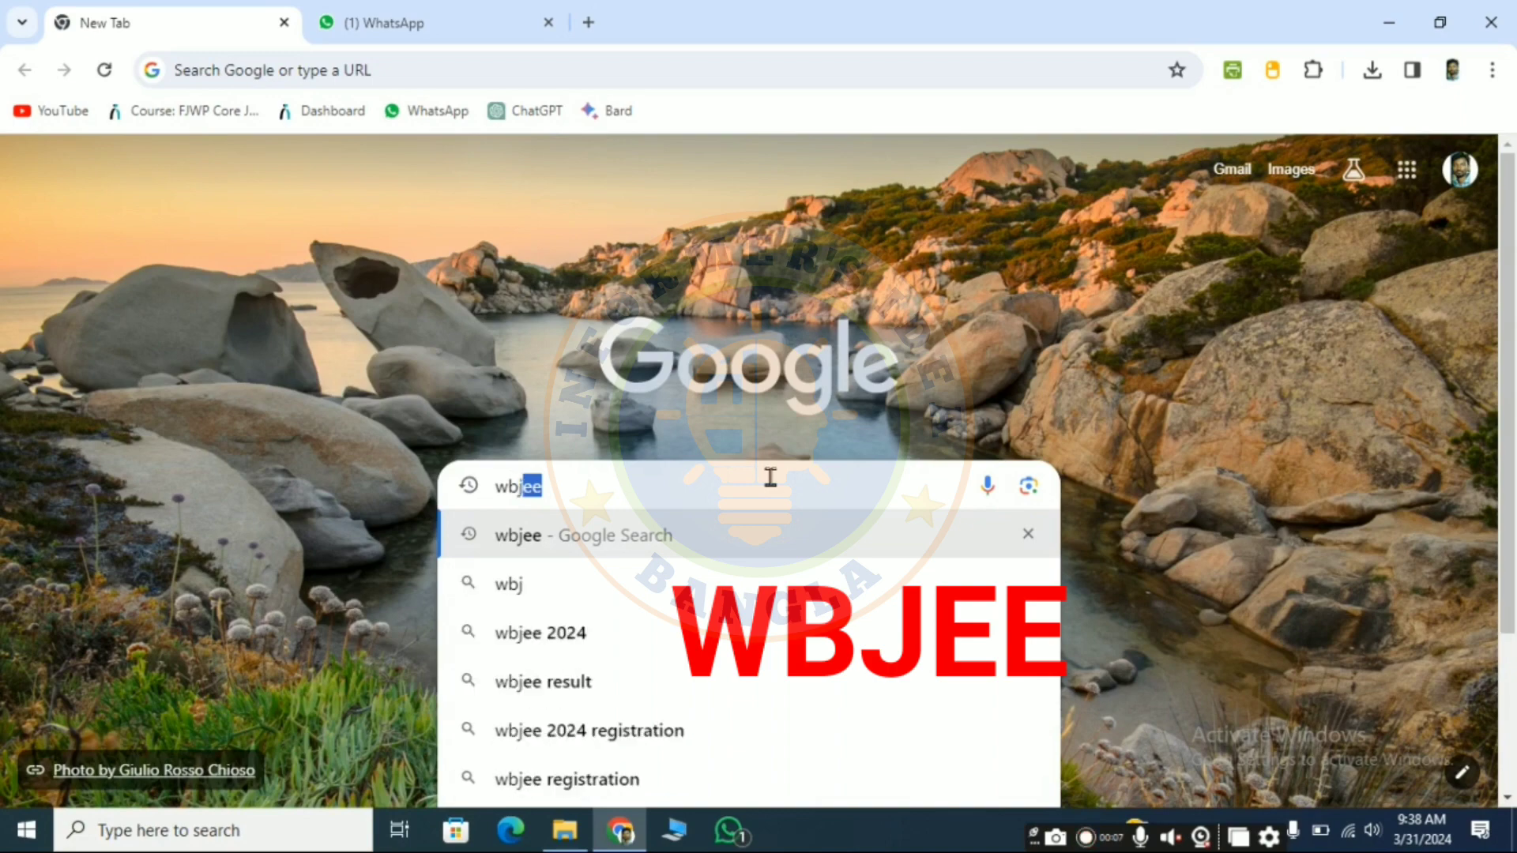
pyautogui.write('ee')
pyautogui.press('Return')
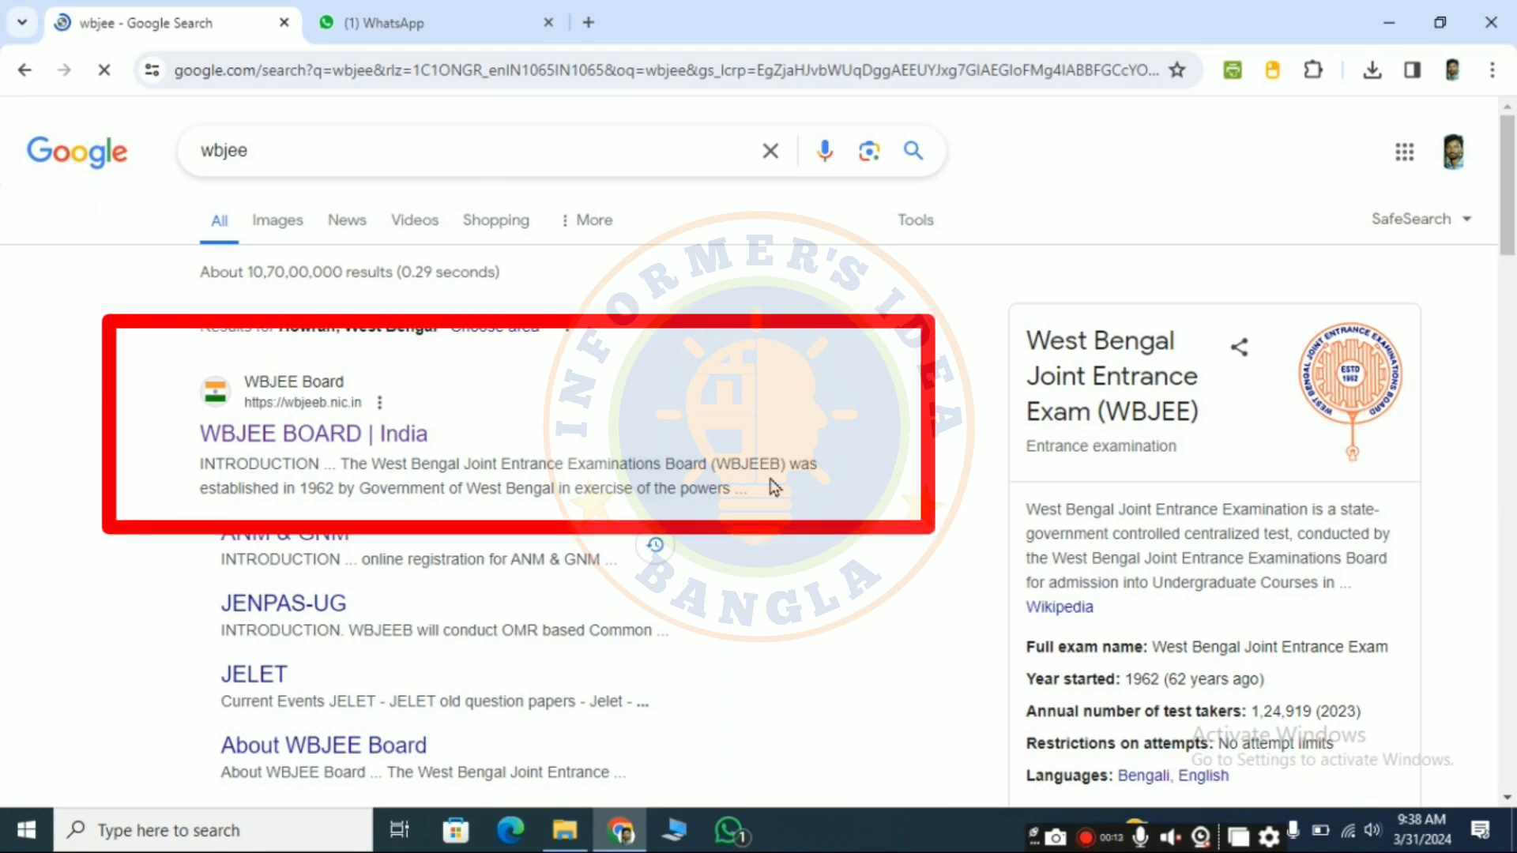
pyautogui.click(320, 443)
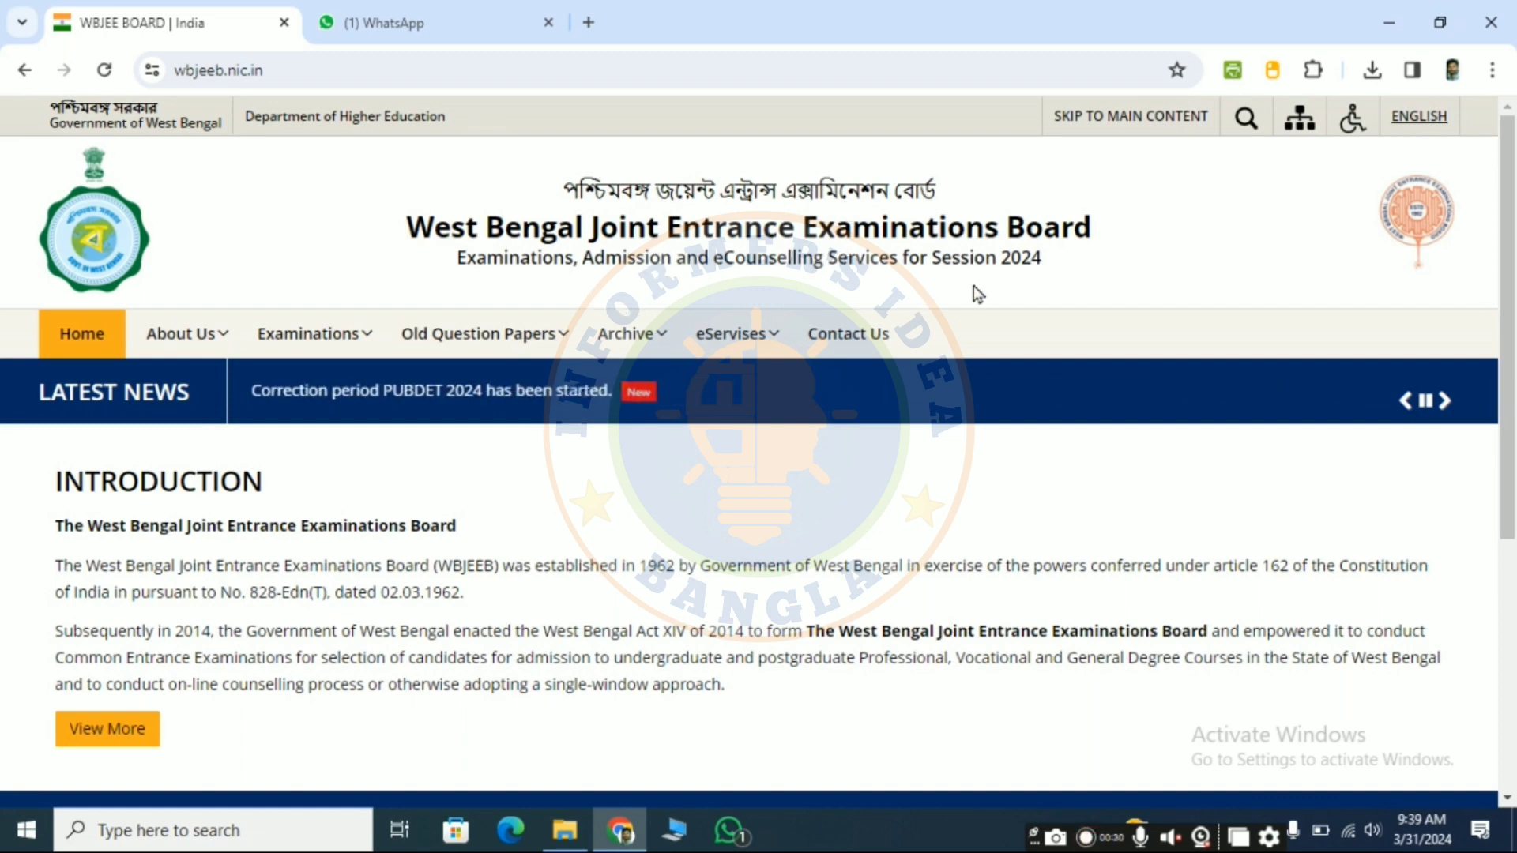
# Step: Open the ANM & GNM examination page of the WBJEE Board website
pyautogui.scroll(-2, 866, 494)
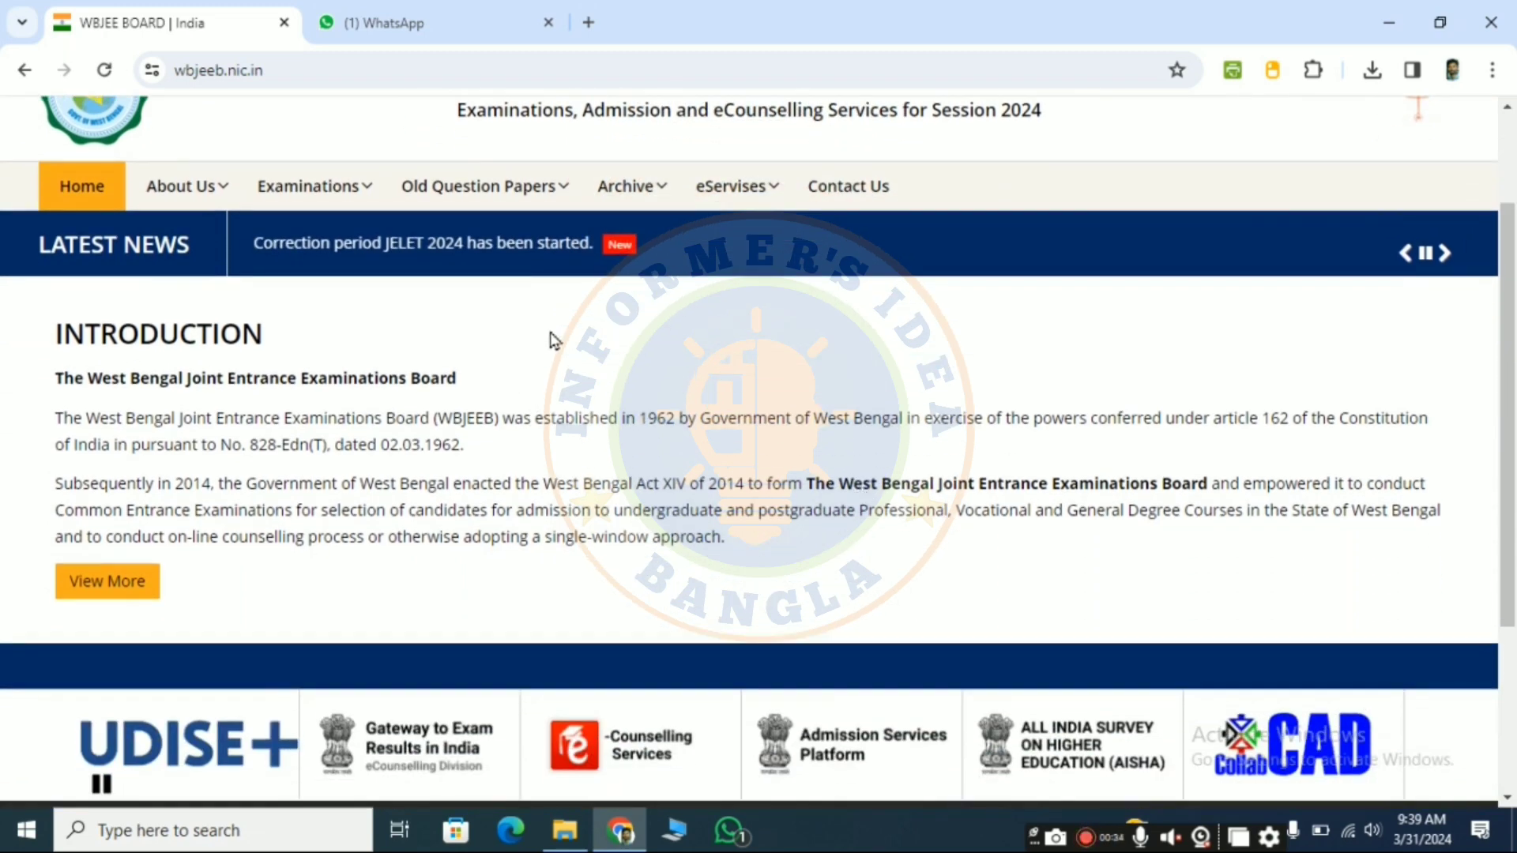
pyautogui.scroll(2, 547, 337)
pyautogui.moveTo(365, 343)
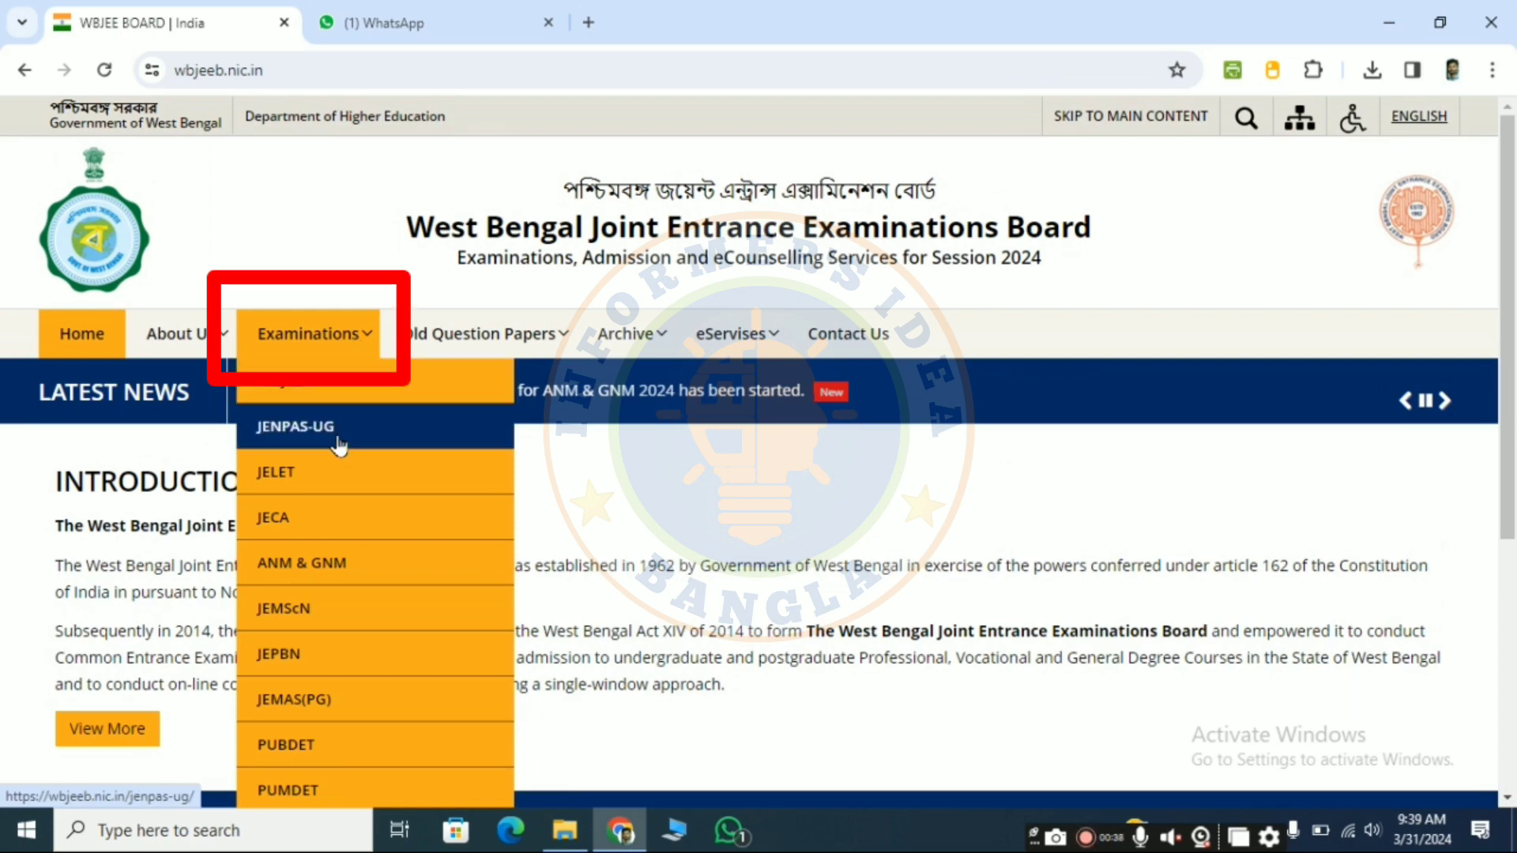
pyautogui.click(316, 564)
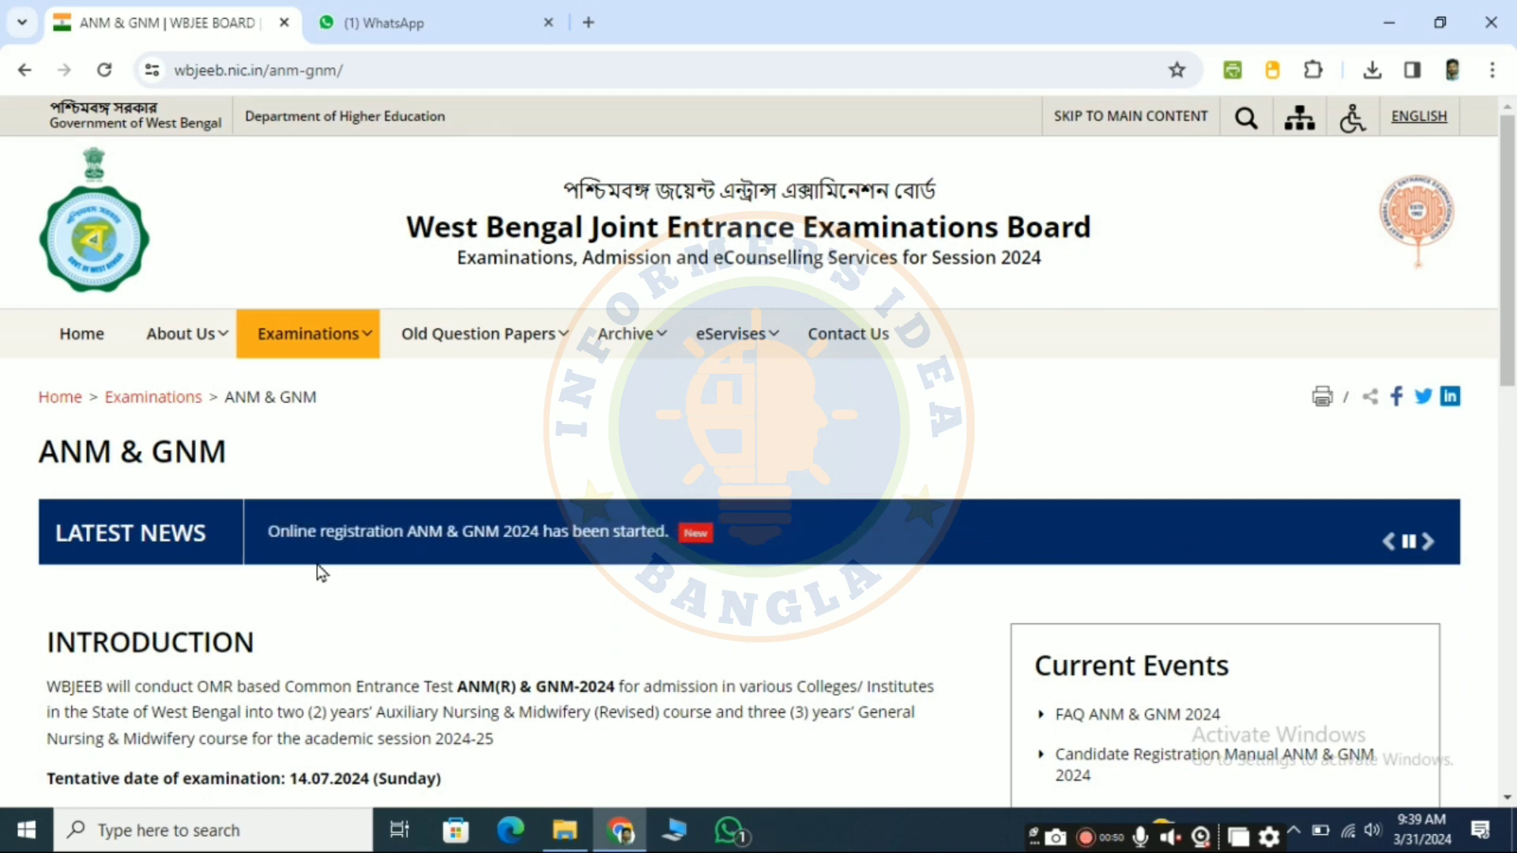
# Step: Read the ANM & GNM introduction for the exam date and the online registration dates
pyautogui.scroll(-1, 319, 570)
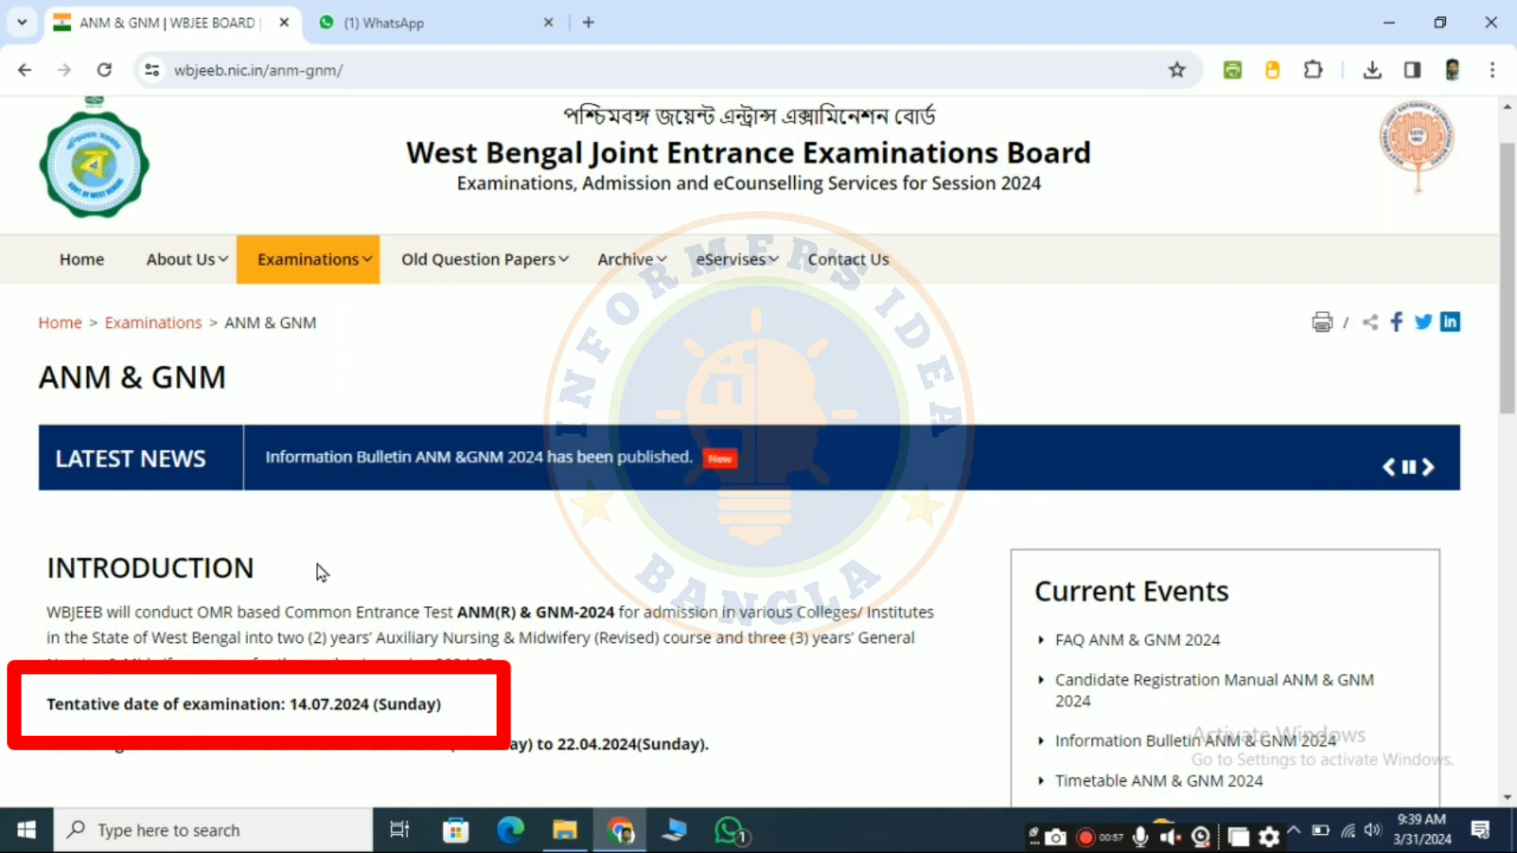
pyautogui.scroll(-1, 317, 564)
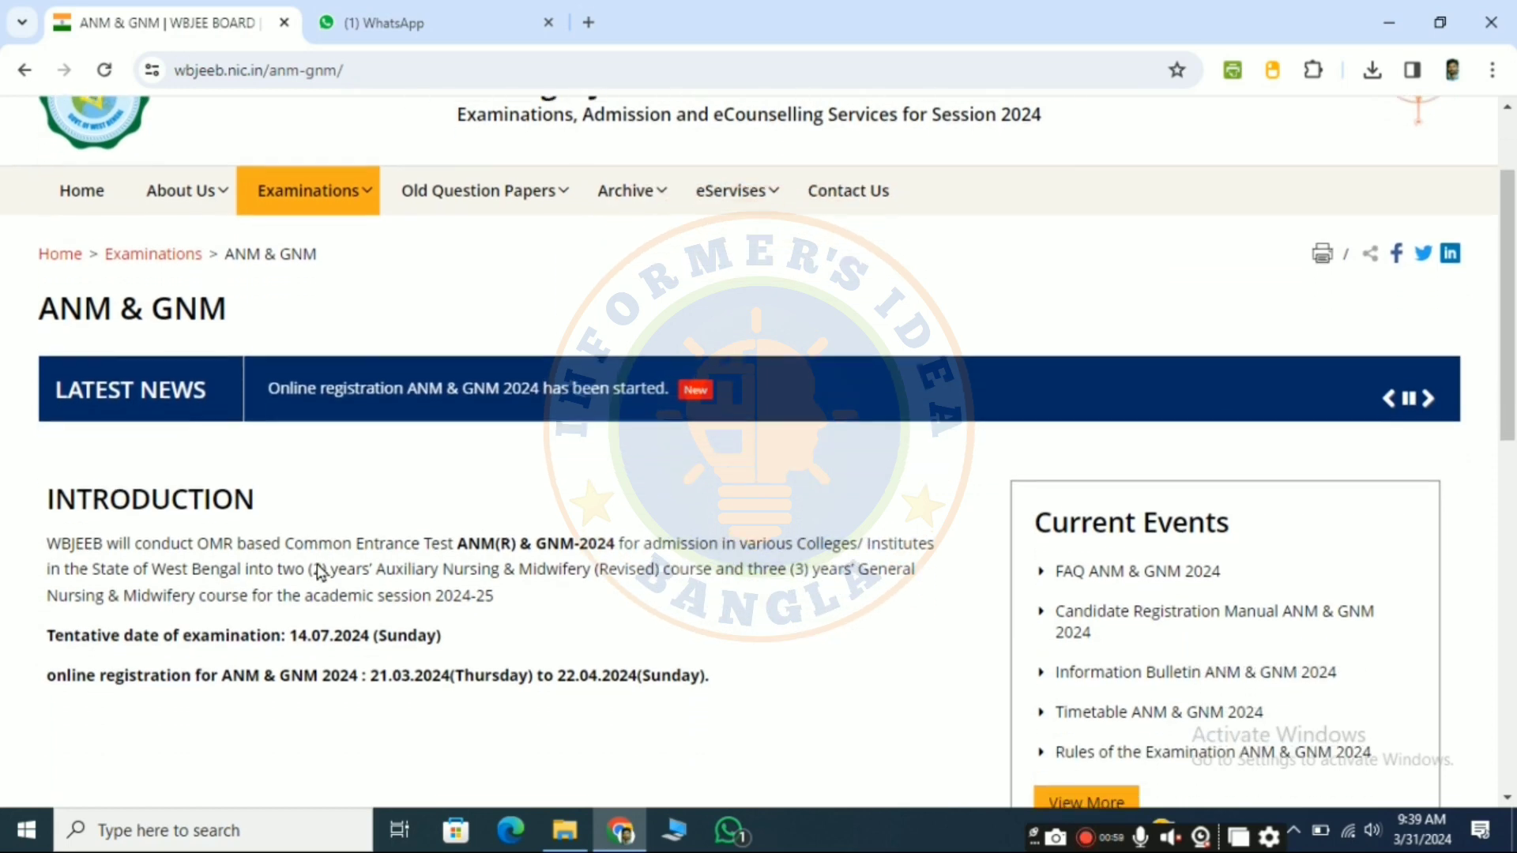
pyautogui.scroll(-1, 317, 564)
pyautogui.scroll(3, 317, 565)
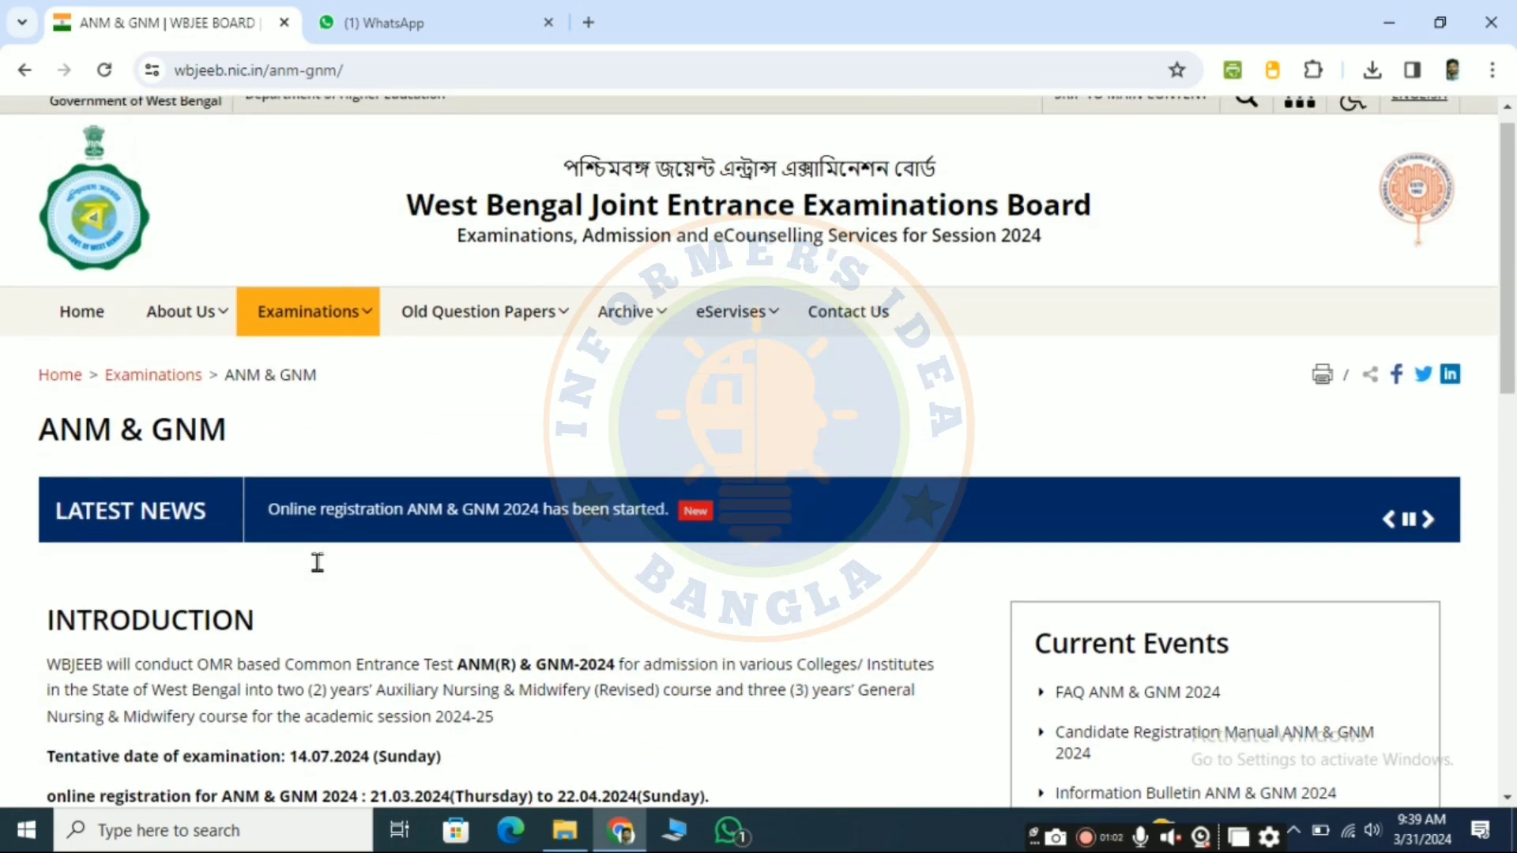
pyautogui.scroll(-1, 316, 563)
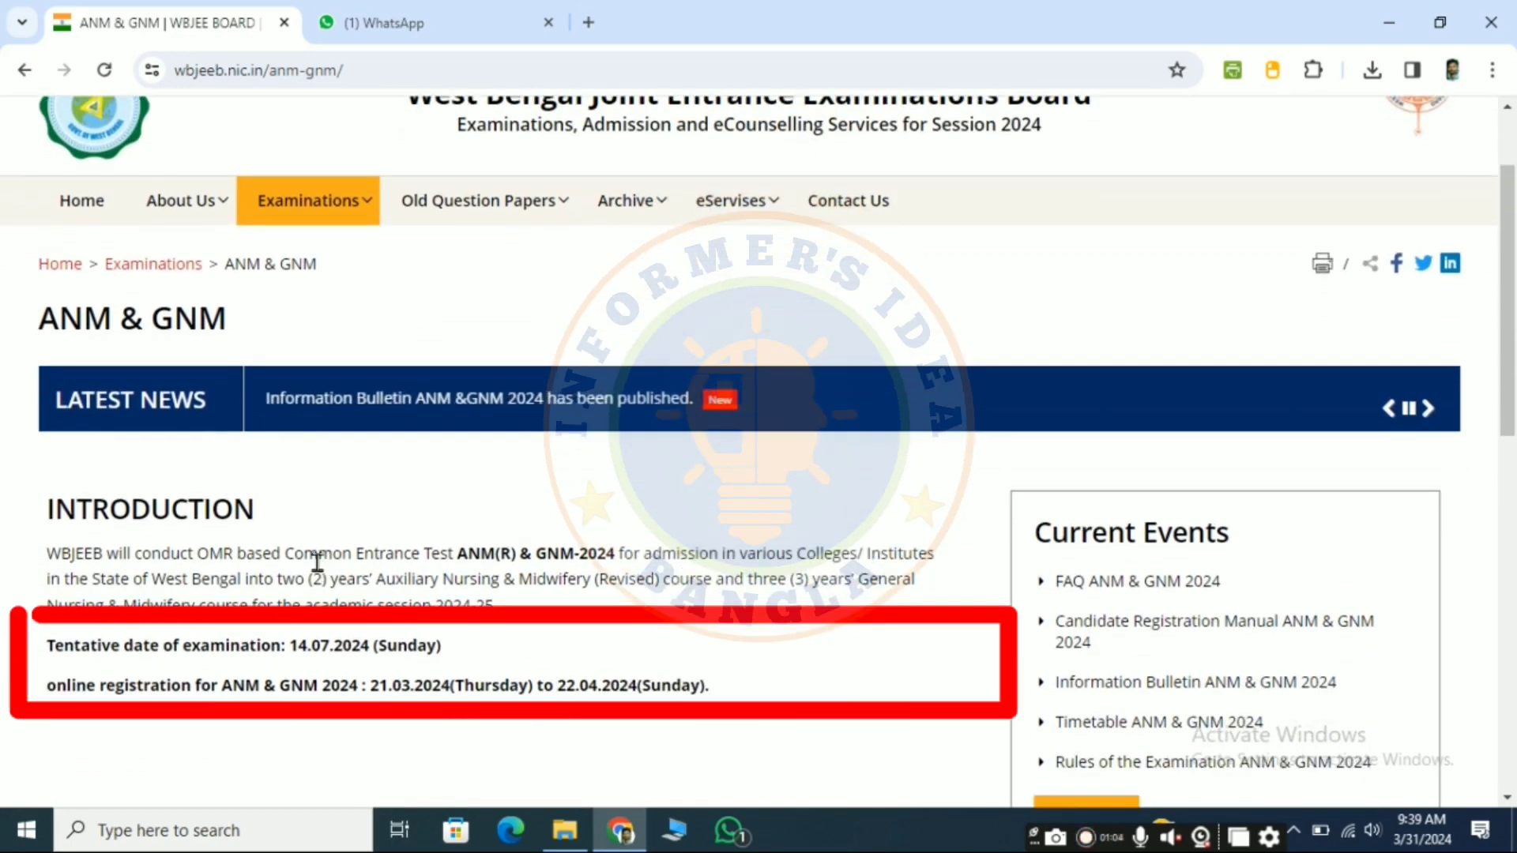
pyautogui.scroll(-1, 316, 564)
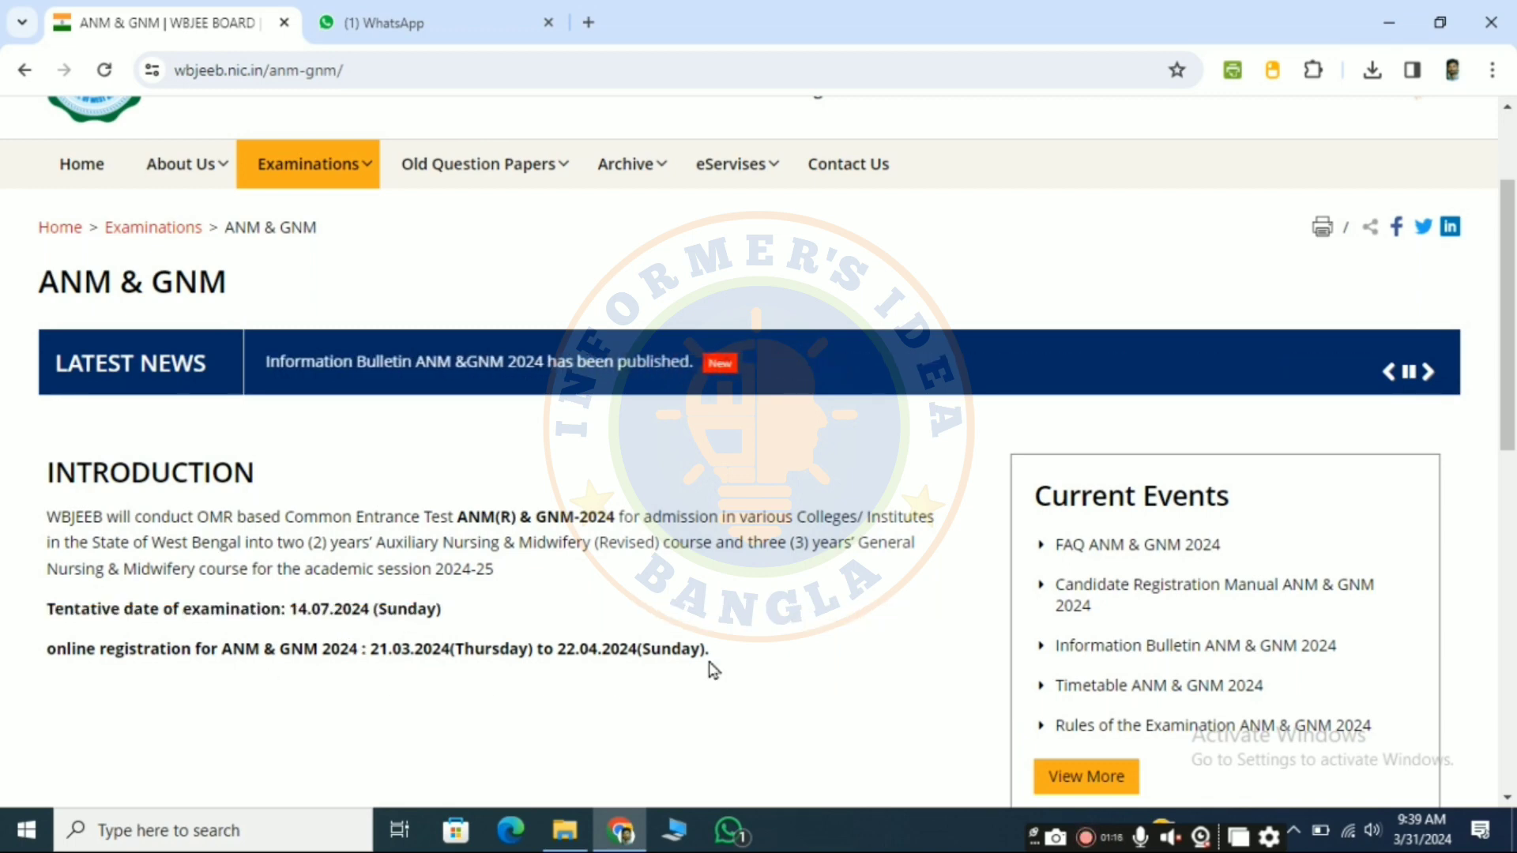
# Step: Open the Online Application Form Submission for ANM (R) & GNM 2024 and start a New Candidate Registration
pyautogui.scroll(-1, 799, 657)
pyautogui.scroll(-5, 802, 659)
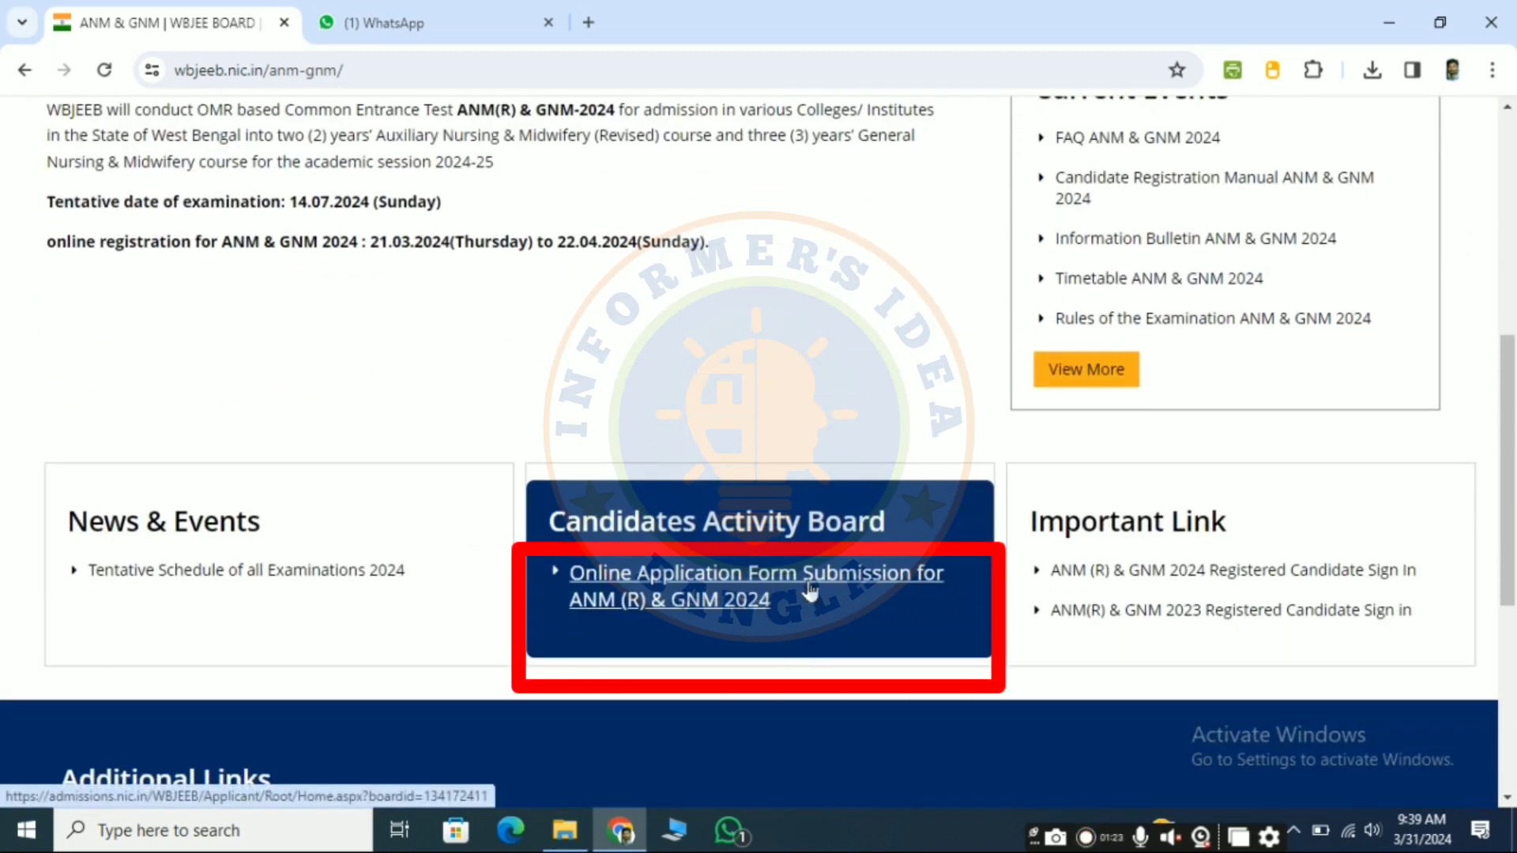
pyautogui.click(720, 588)
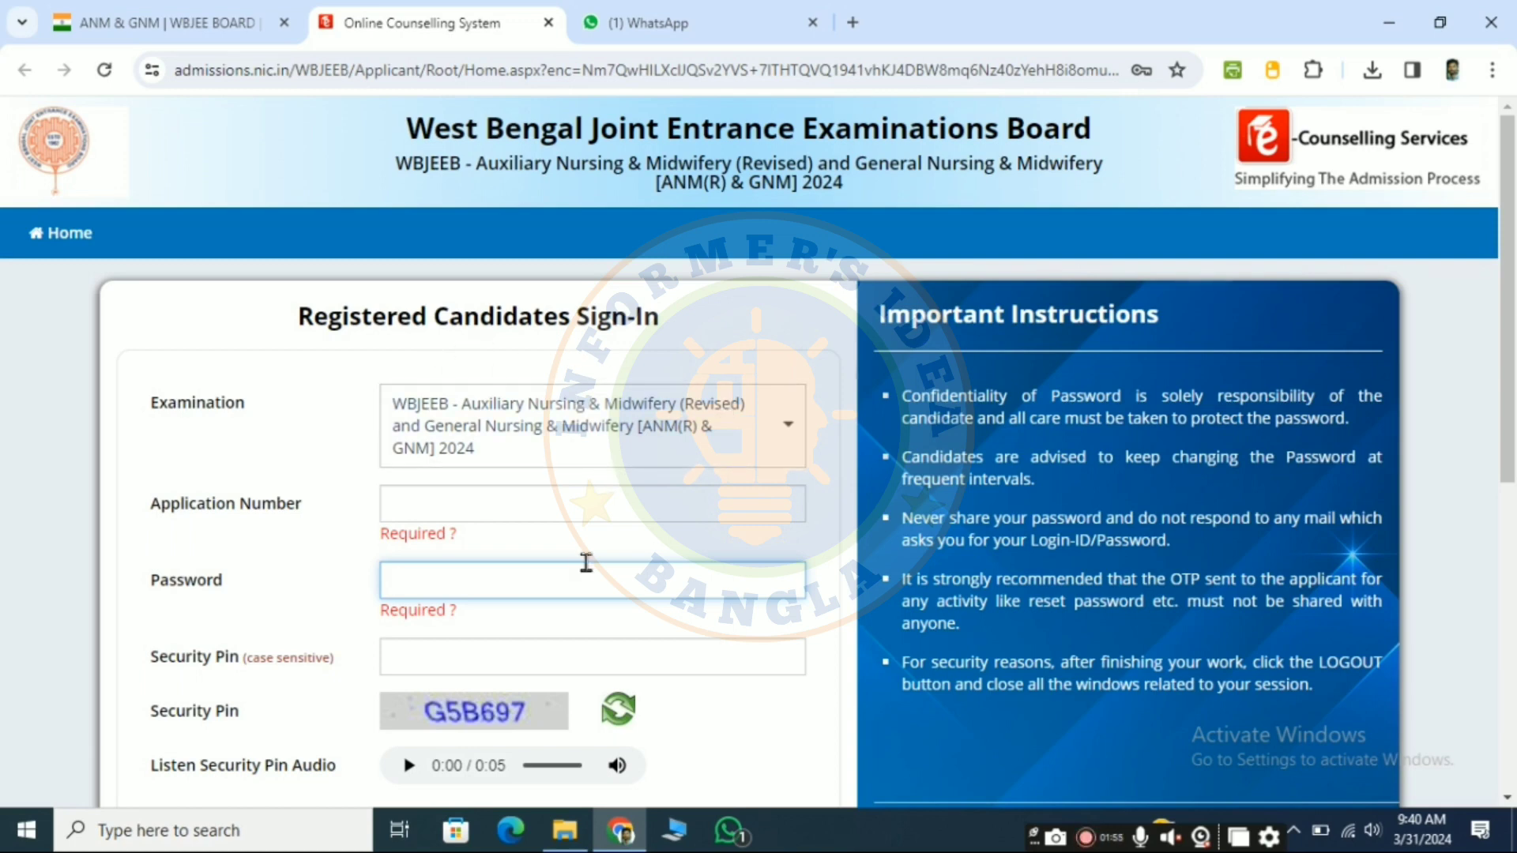
pyautogui.scroll(-3, 585, 561)
pyautogui.scroll(-1, 589, 572)
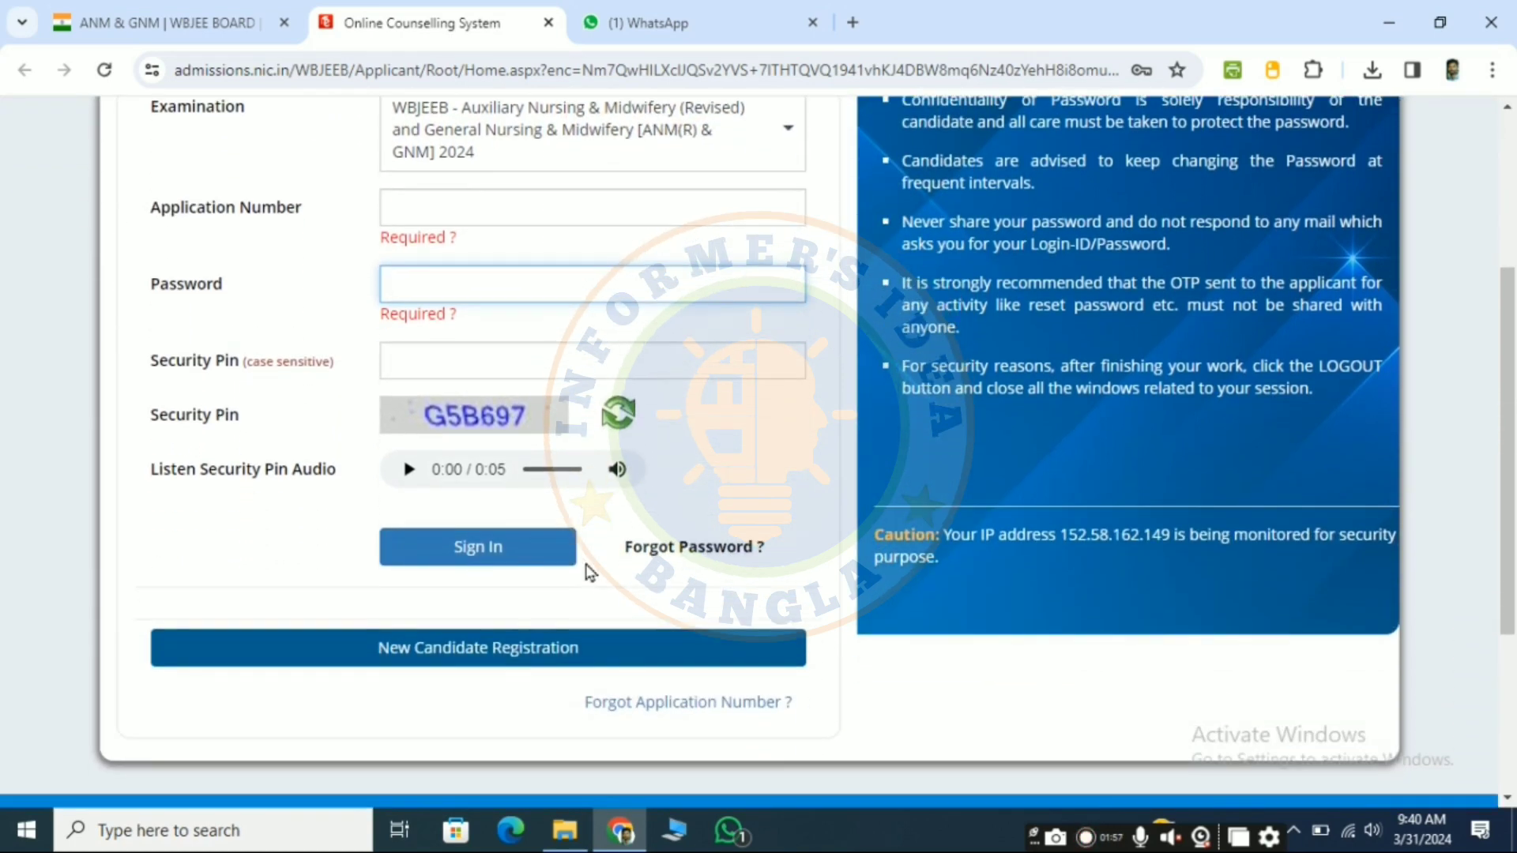
pyautogui.click(511, 658)
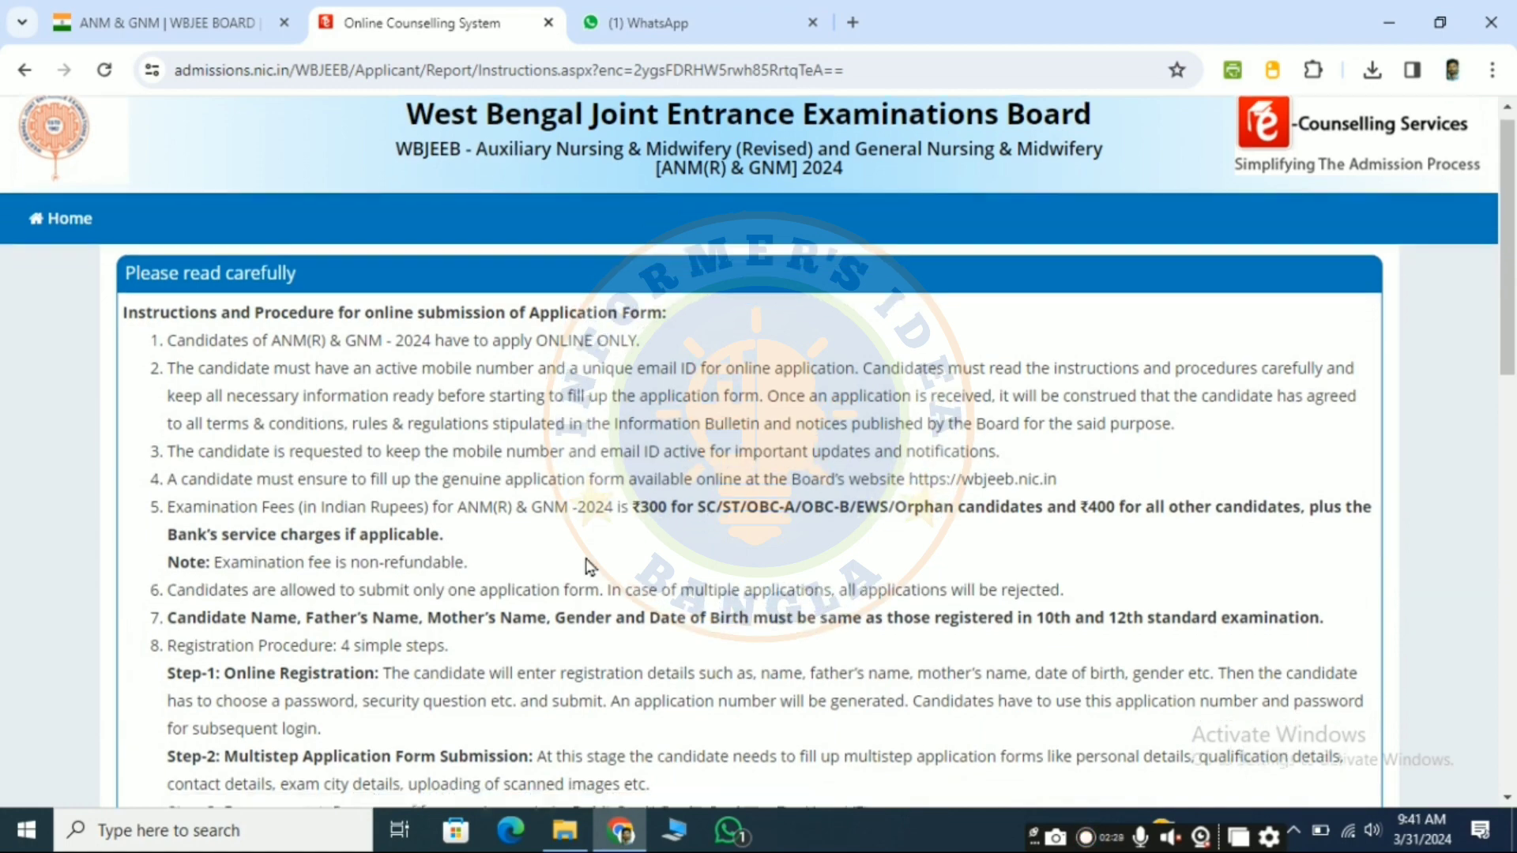
# Step: Read through the instructions for online submission of the application form and agree to them
pyautogui.scroll(-3, 583, 561)
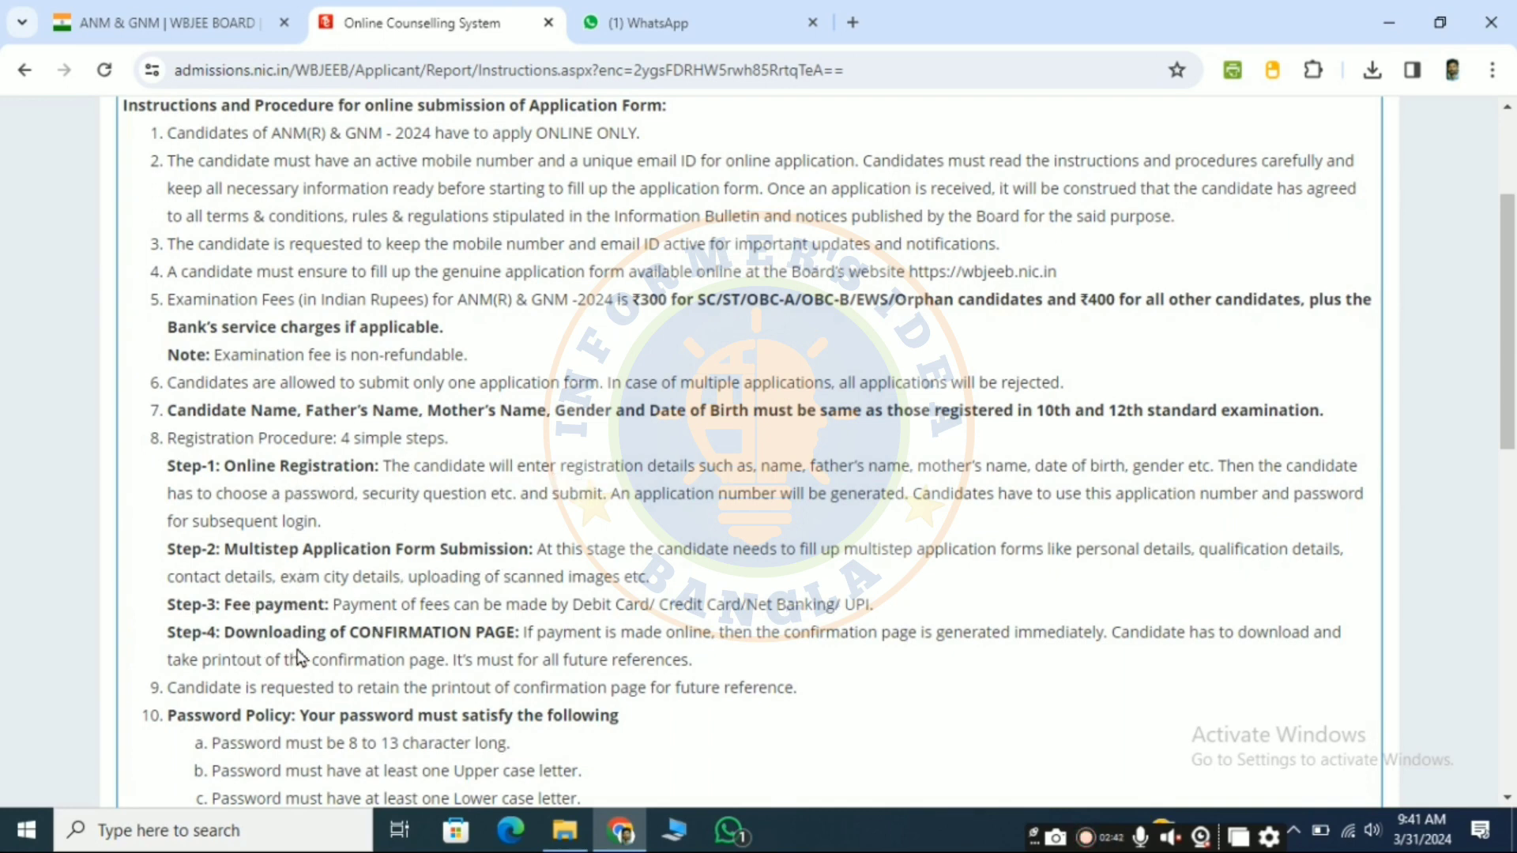
pyautogui.scroll(-3, 400, 653)
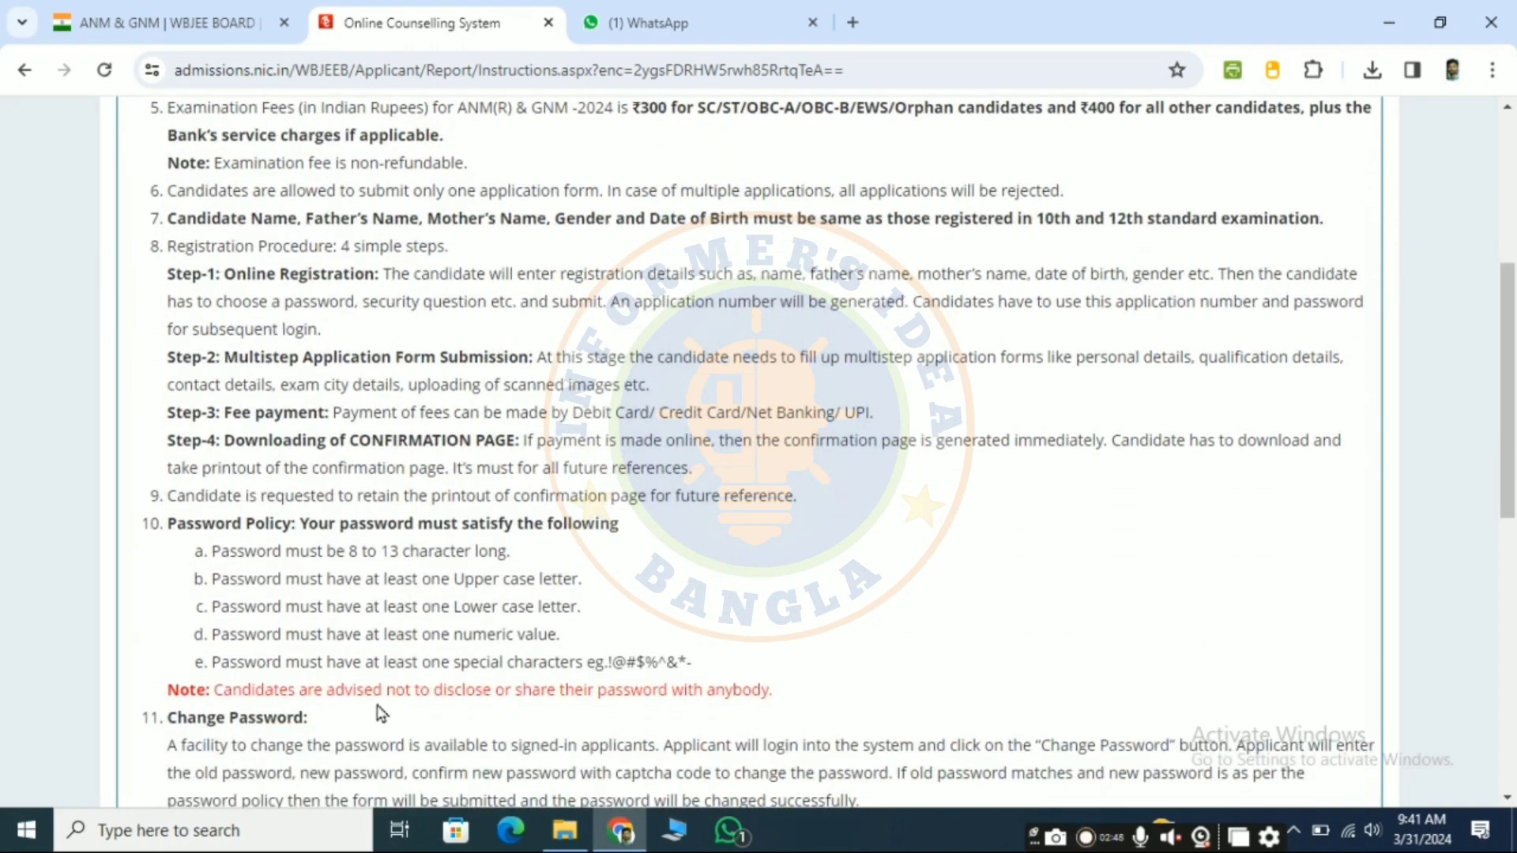
pyautogui.scroll(-5, 429, 728)
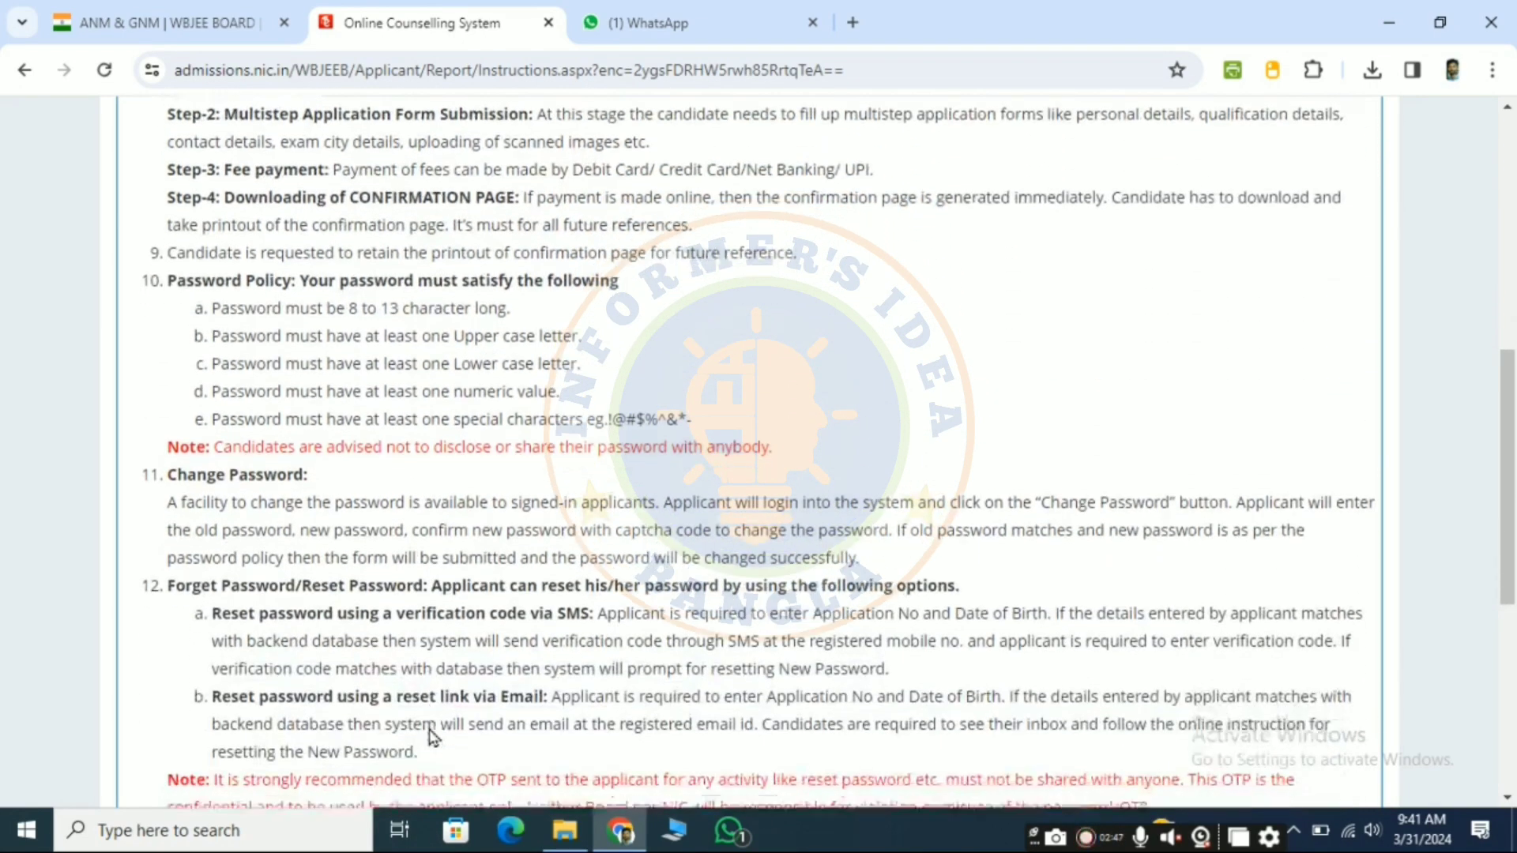
pyautogui.scroll(-4, 429, 729)
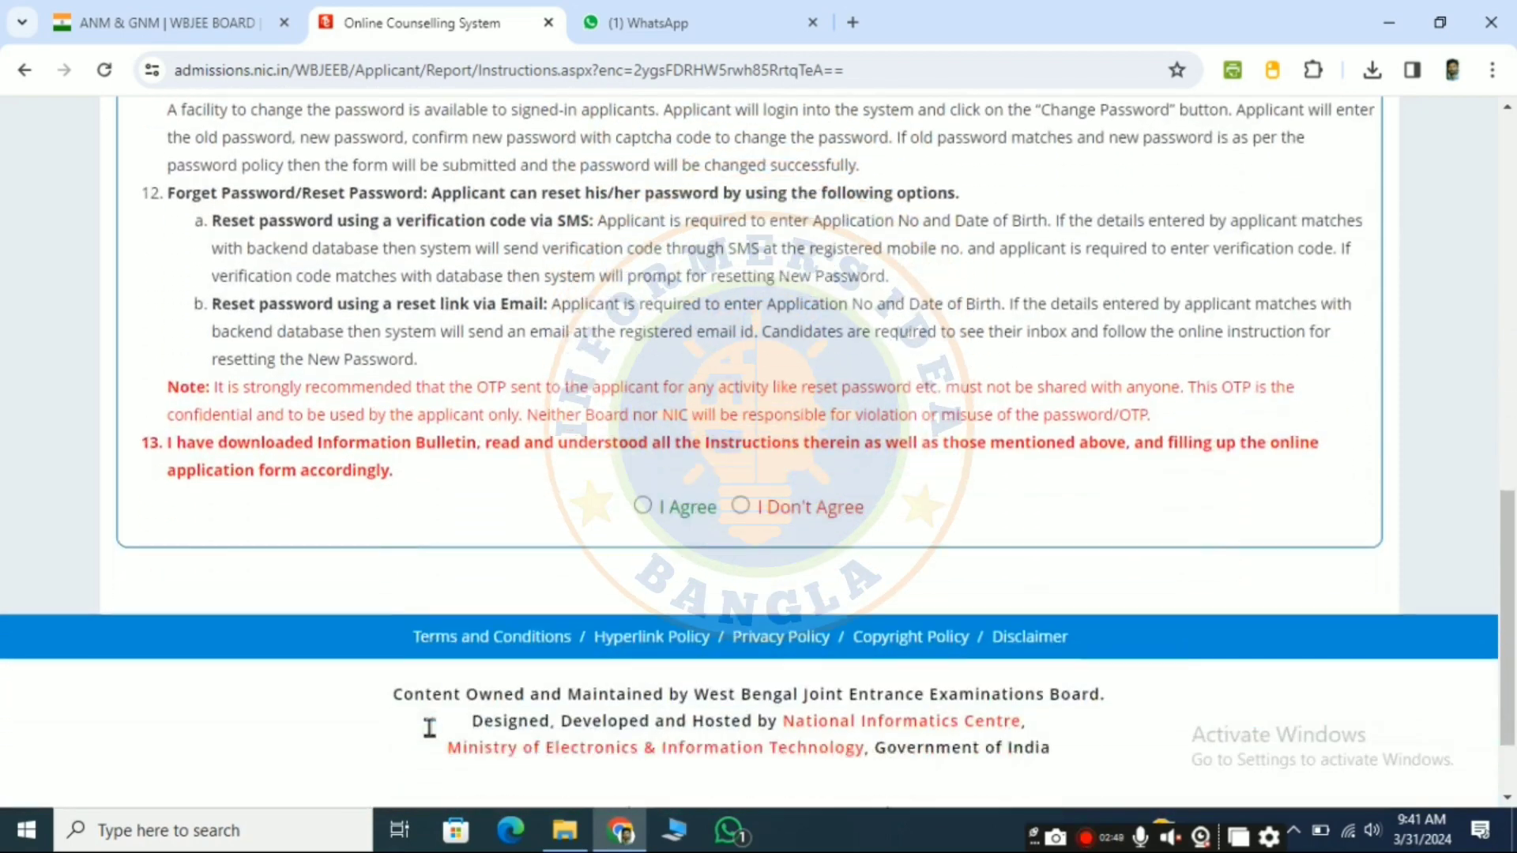
pyautogui.click(644, 499)
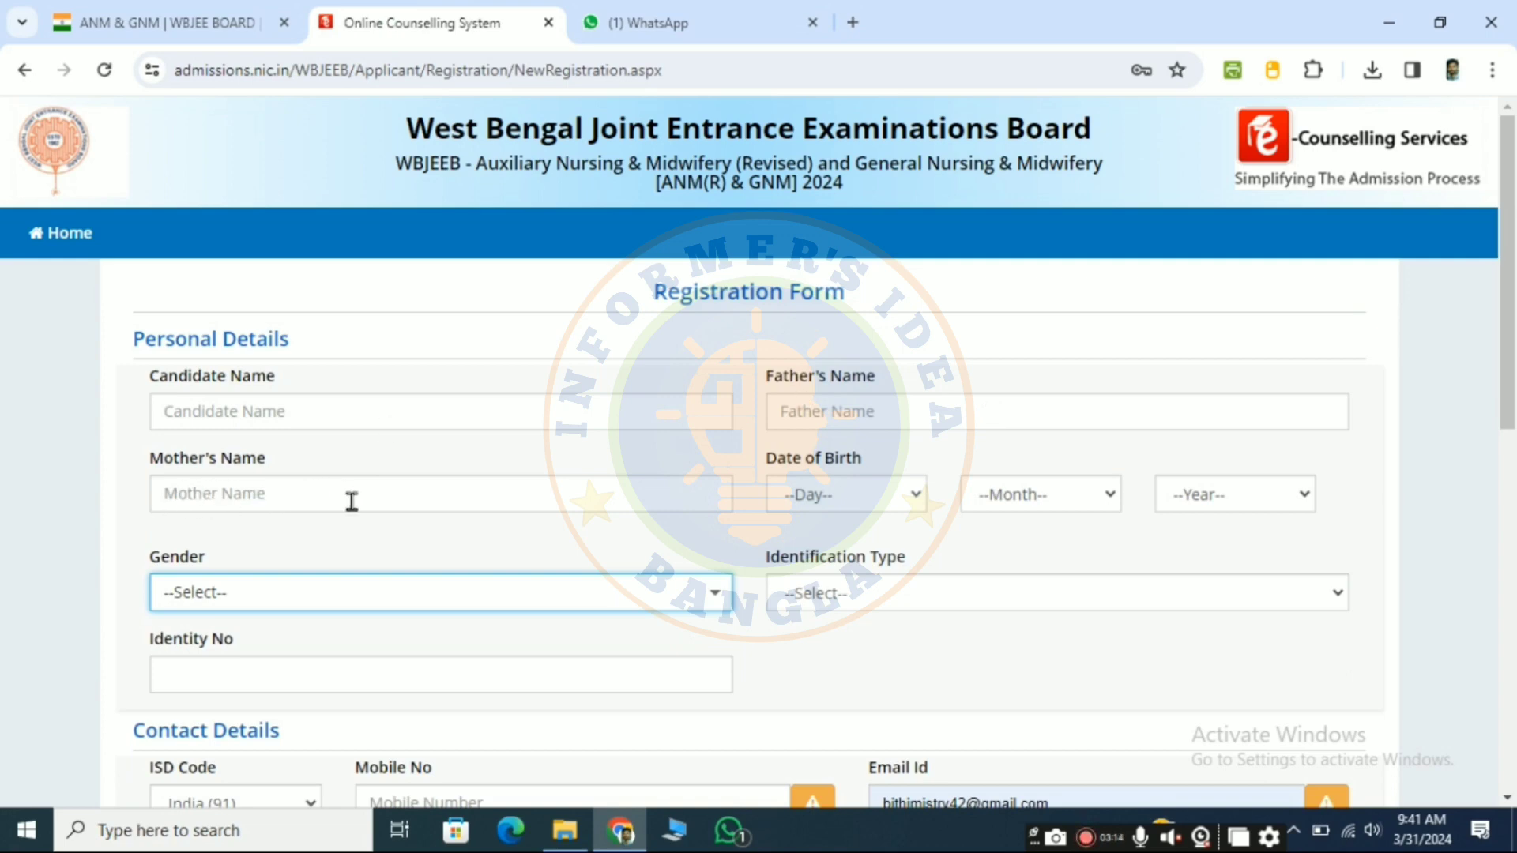
# Step: Enter the candidate's date of birth by selecting its day, month and year in the registration form
pyautogui.click(846, 501)
pyautogui.click(813, 361)
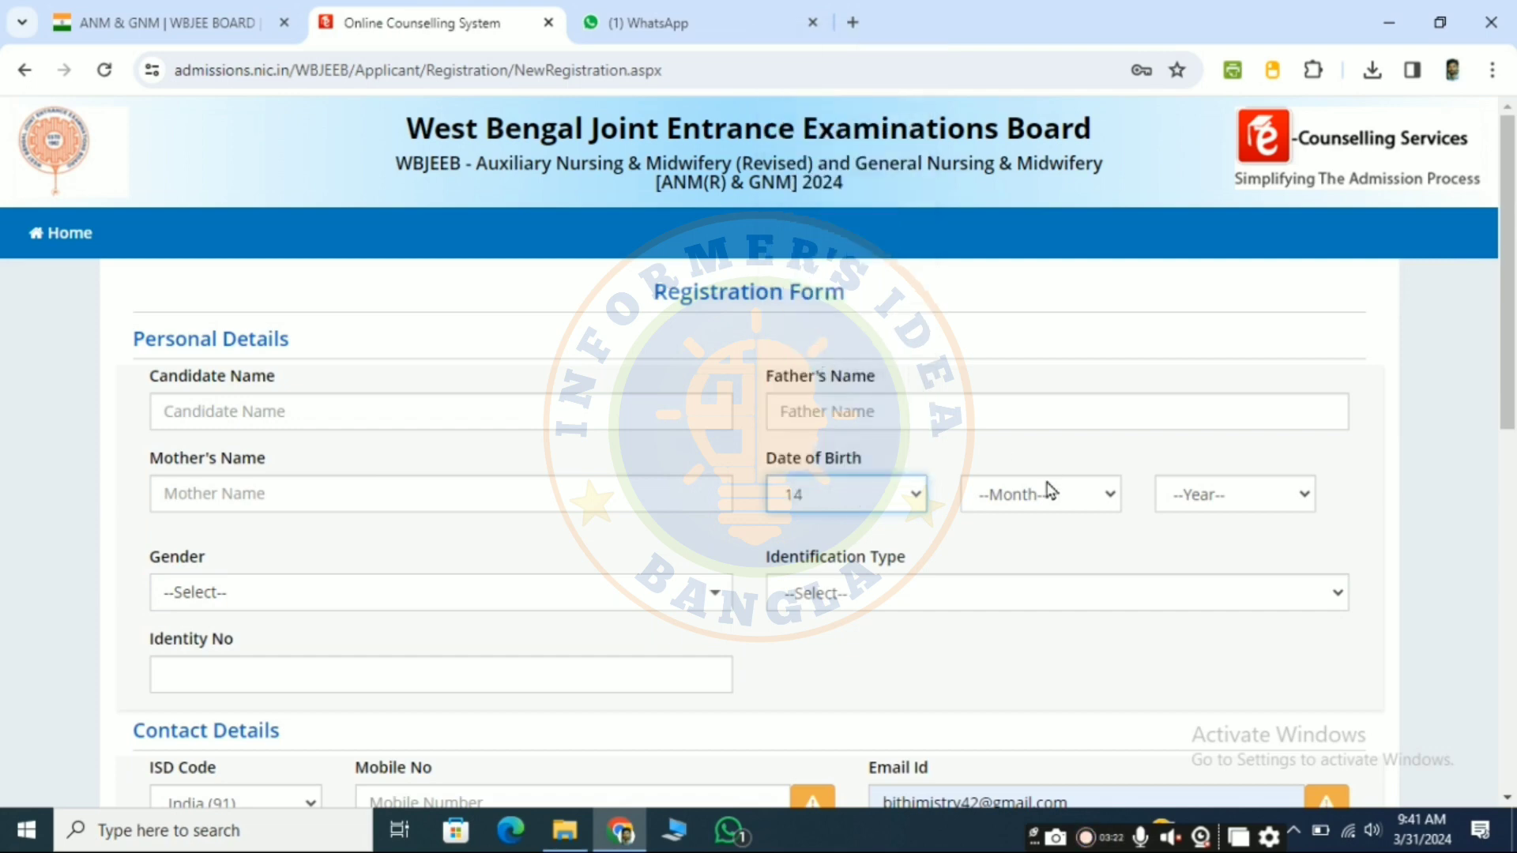
pyautogui.click(1041, 496)
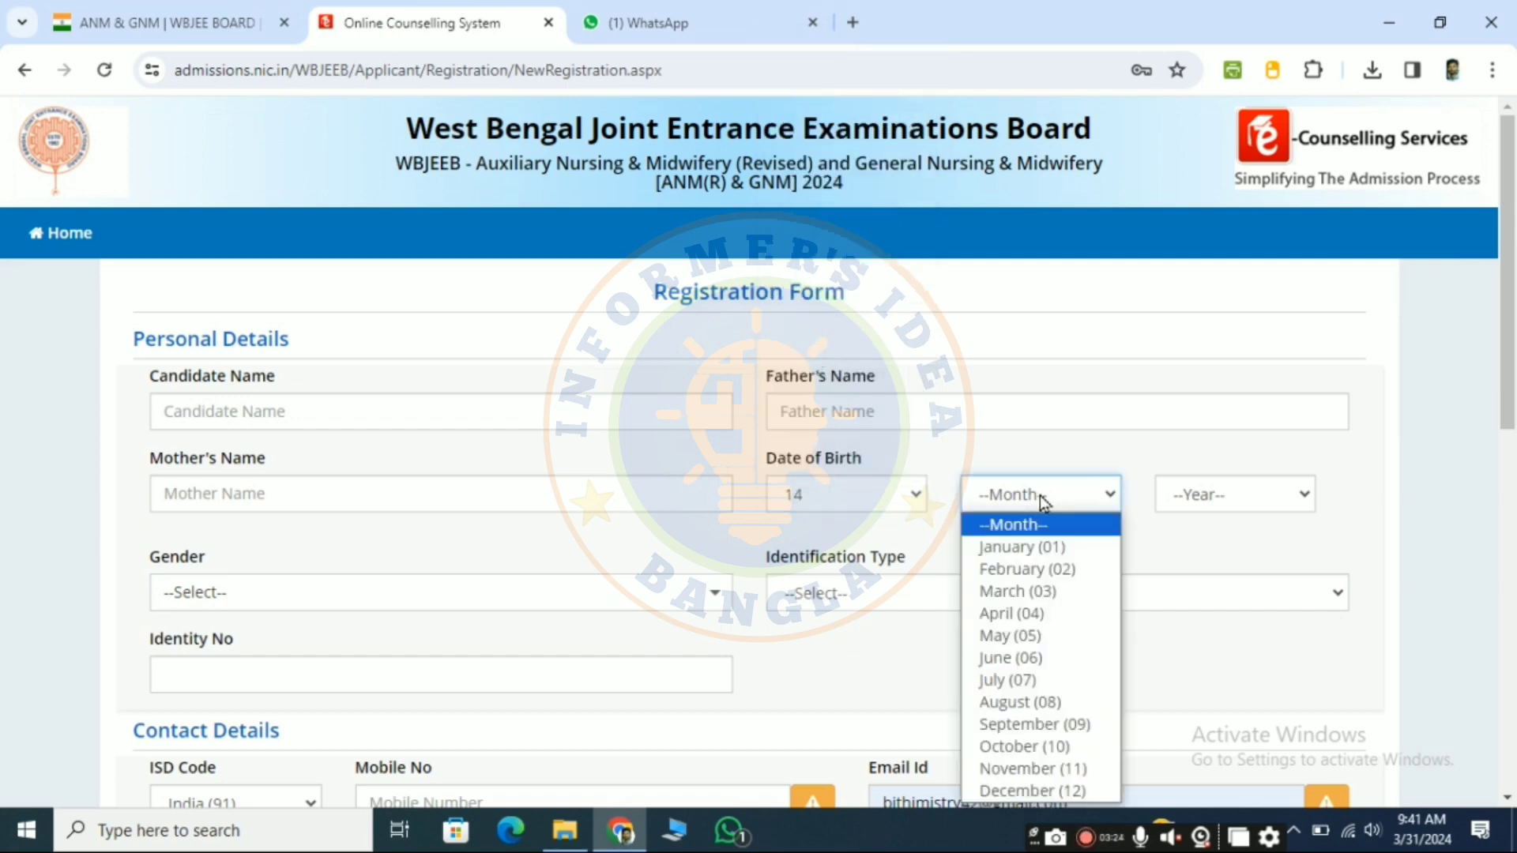
pyautogui.click(1036, 746)
pyautogui.click(1290, 495)
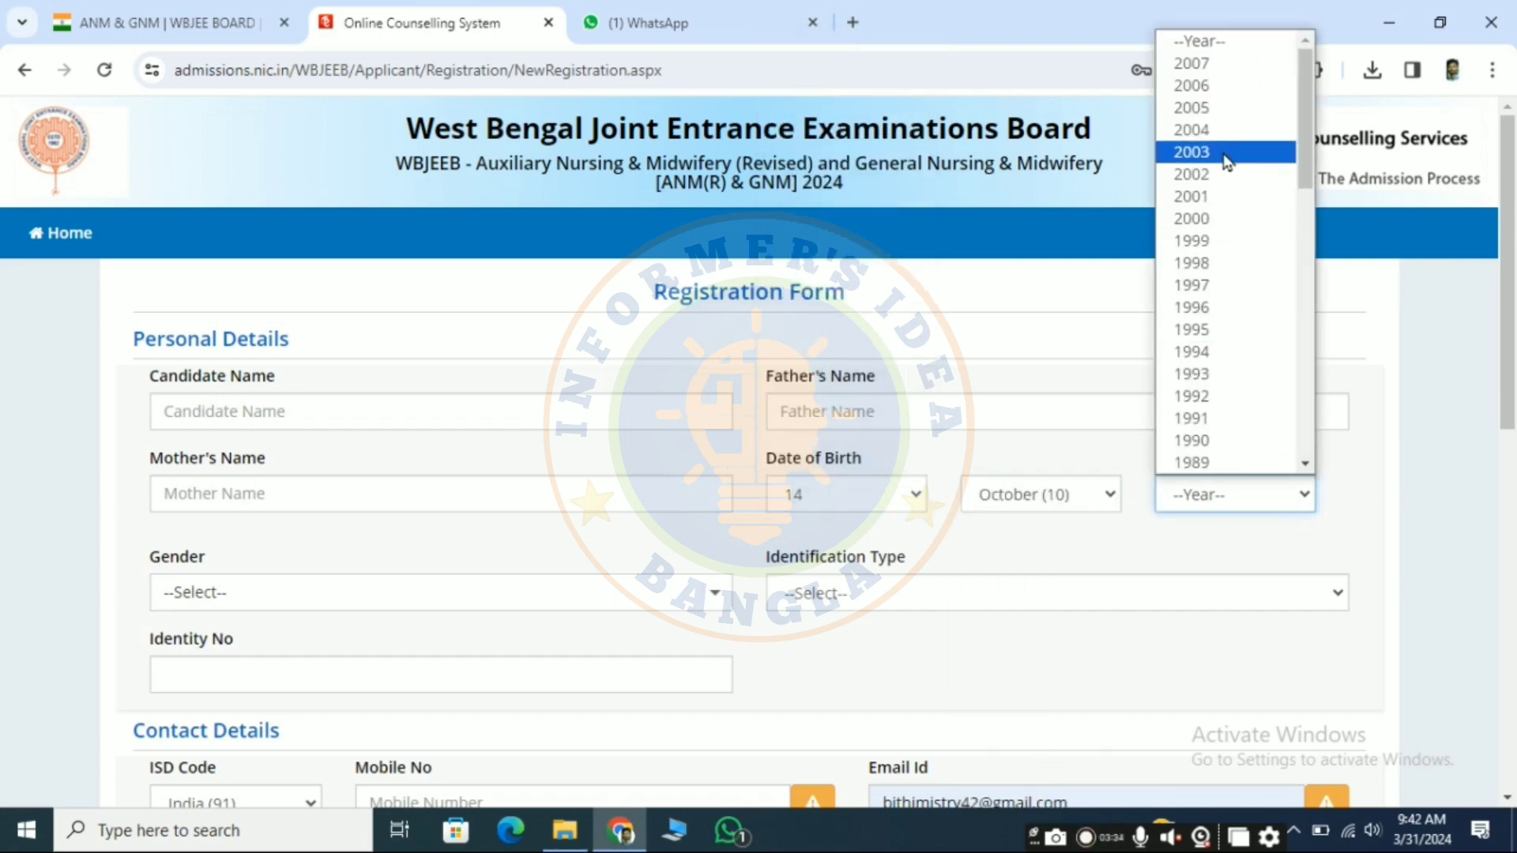
pyautogui.click(1222, 86)
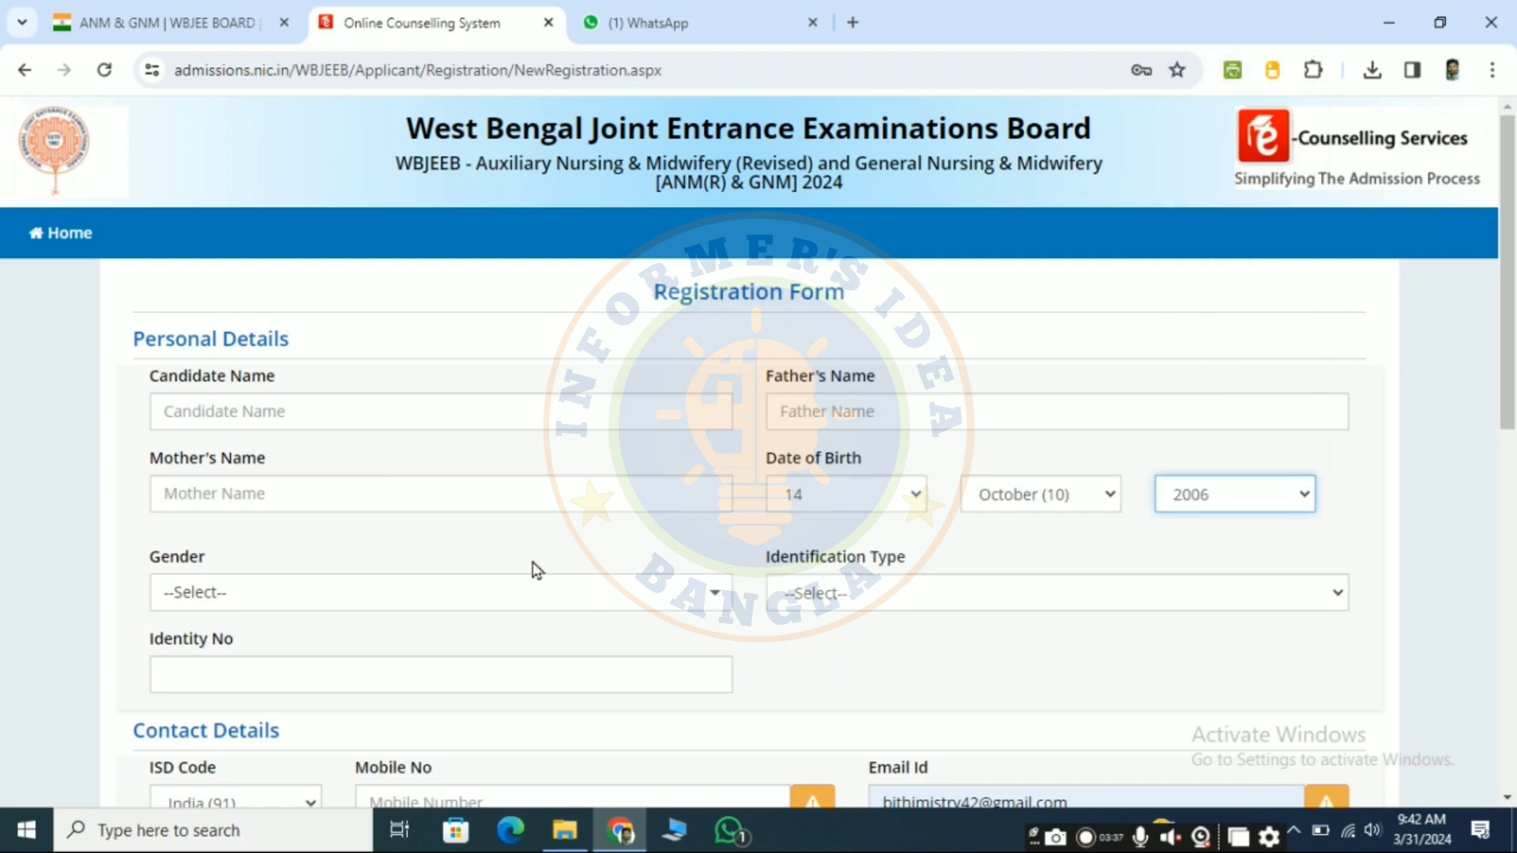
# Step: Set the gender to Female and the identification type to Any Other Valid Govt. Identity with Photograph
pyautogui.click(372, 600)
pyautogui.click(260, 703)
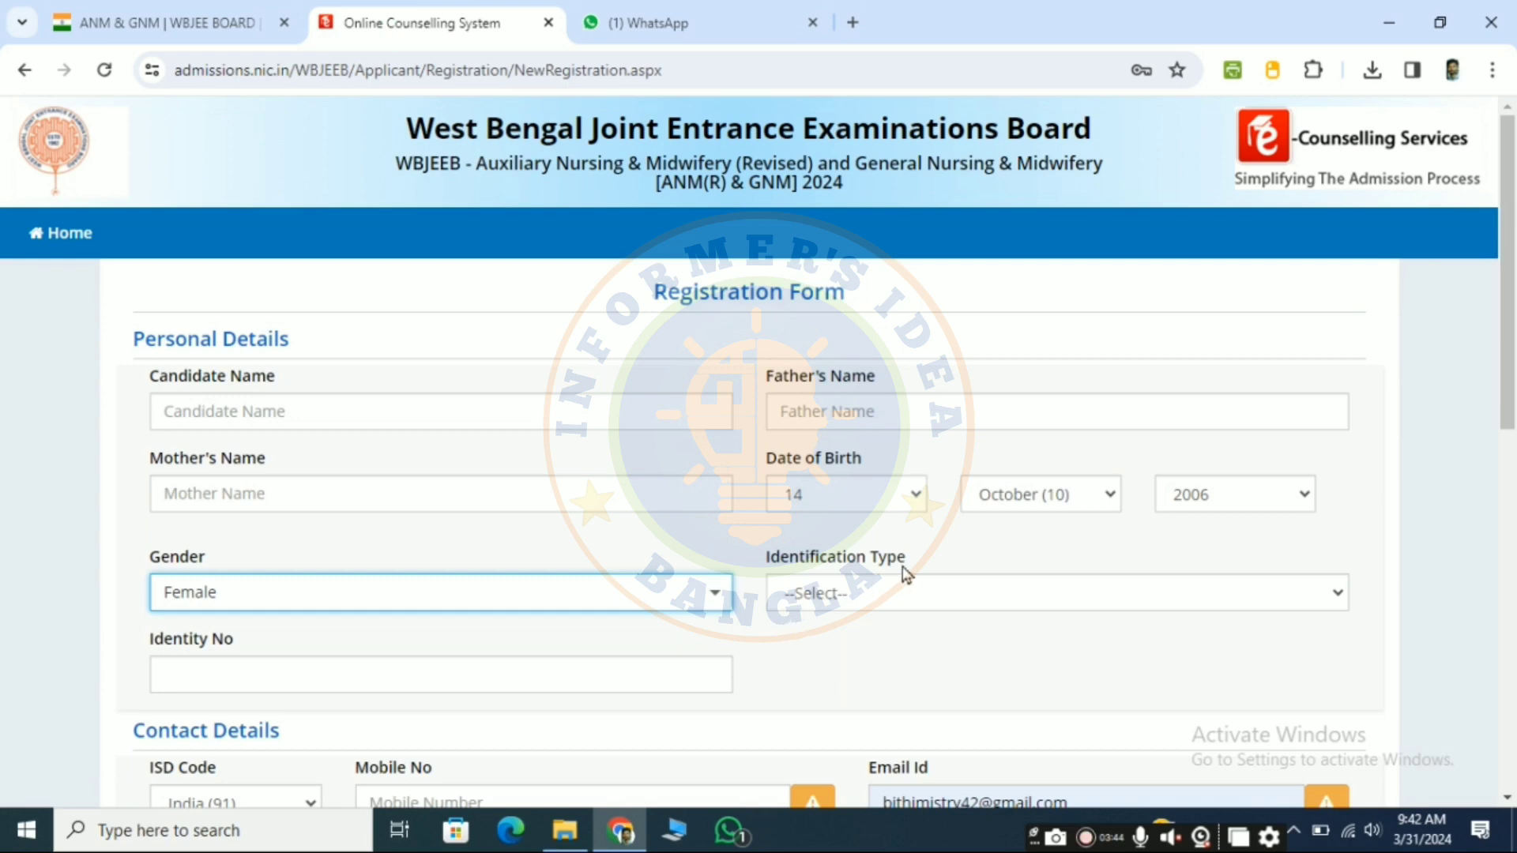
pyautogui.click(860, 602)
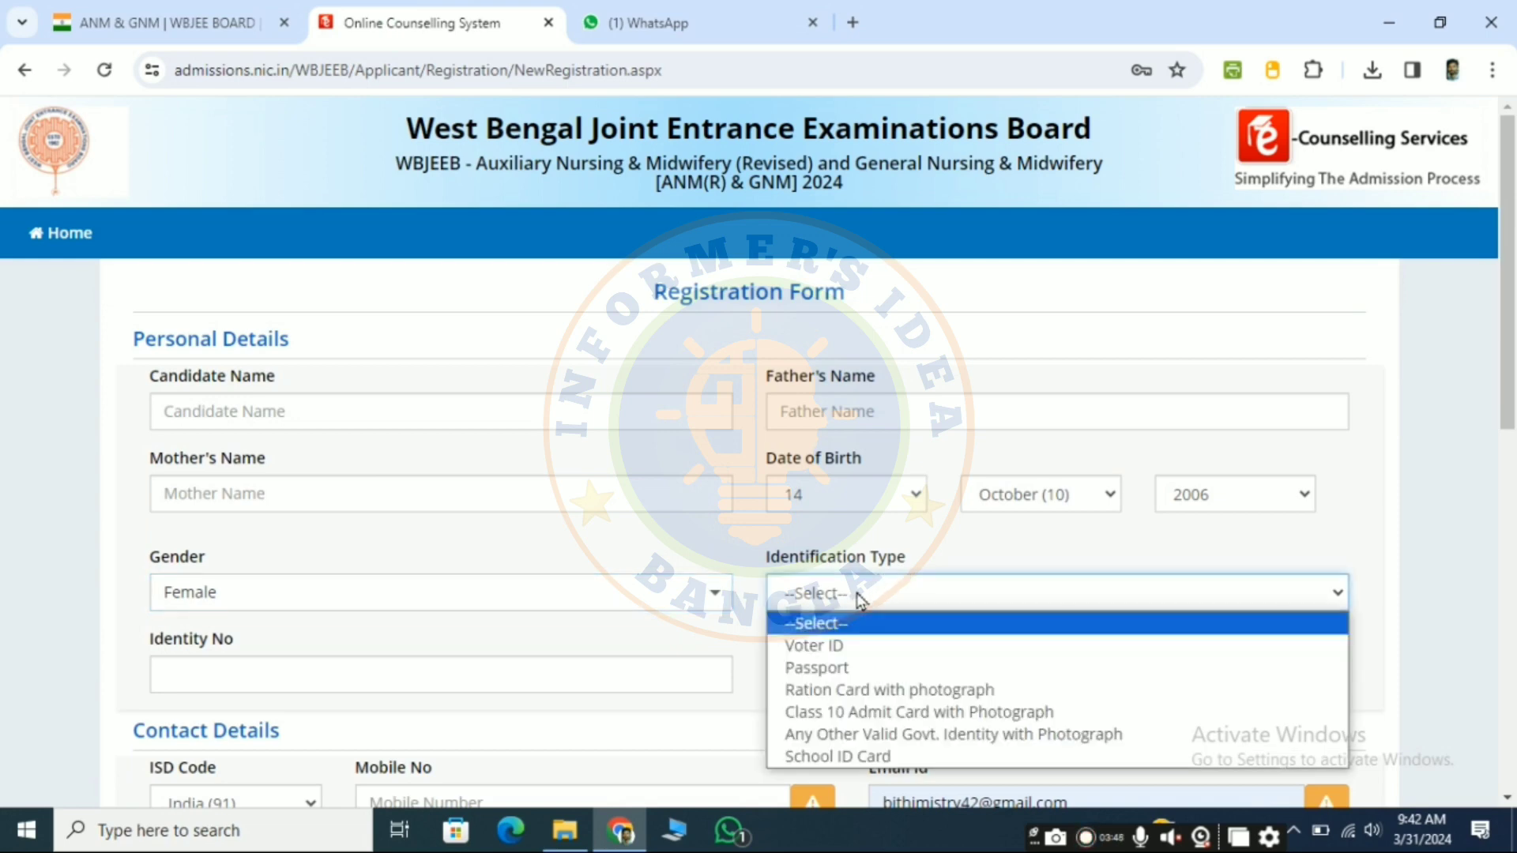
pyautogui.click(895, 739)
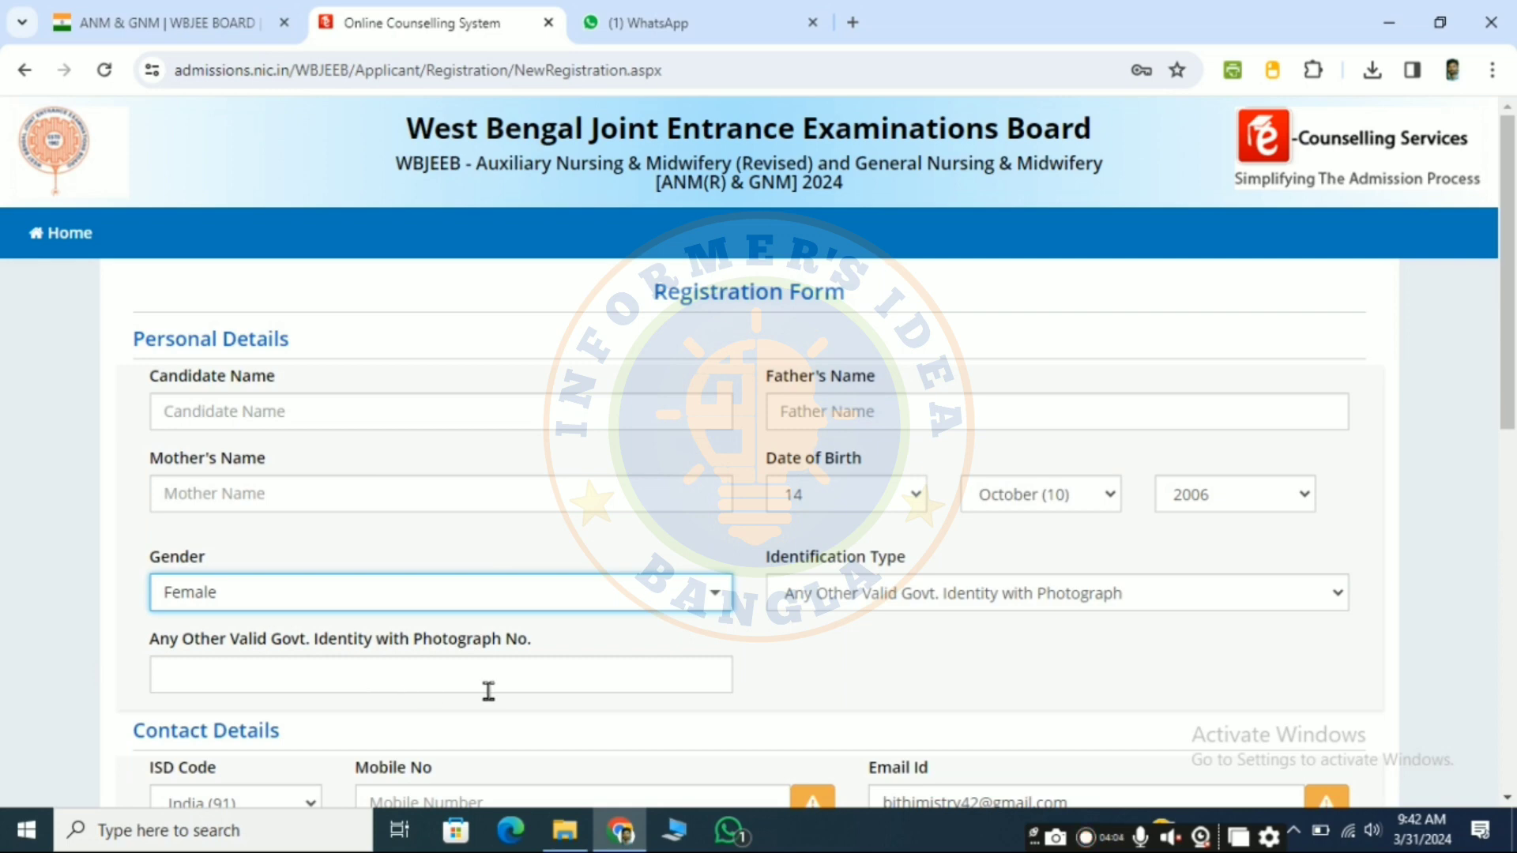
# Step: Agree to updates and notifications for both the mobile number and the email, and clear the prefilled email address
pyautogui.scroll(-5, 488, 692)
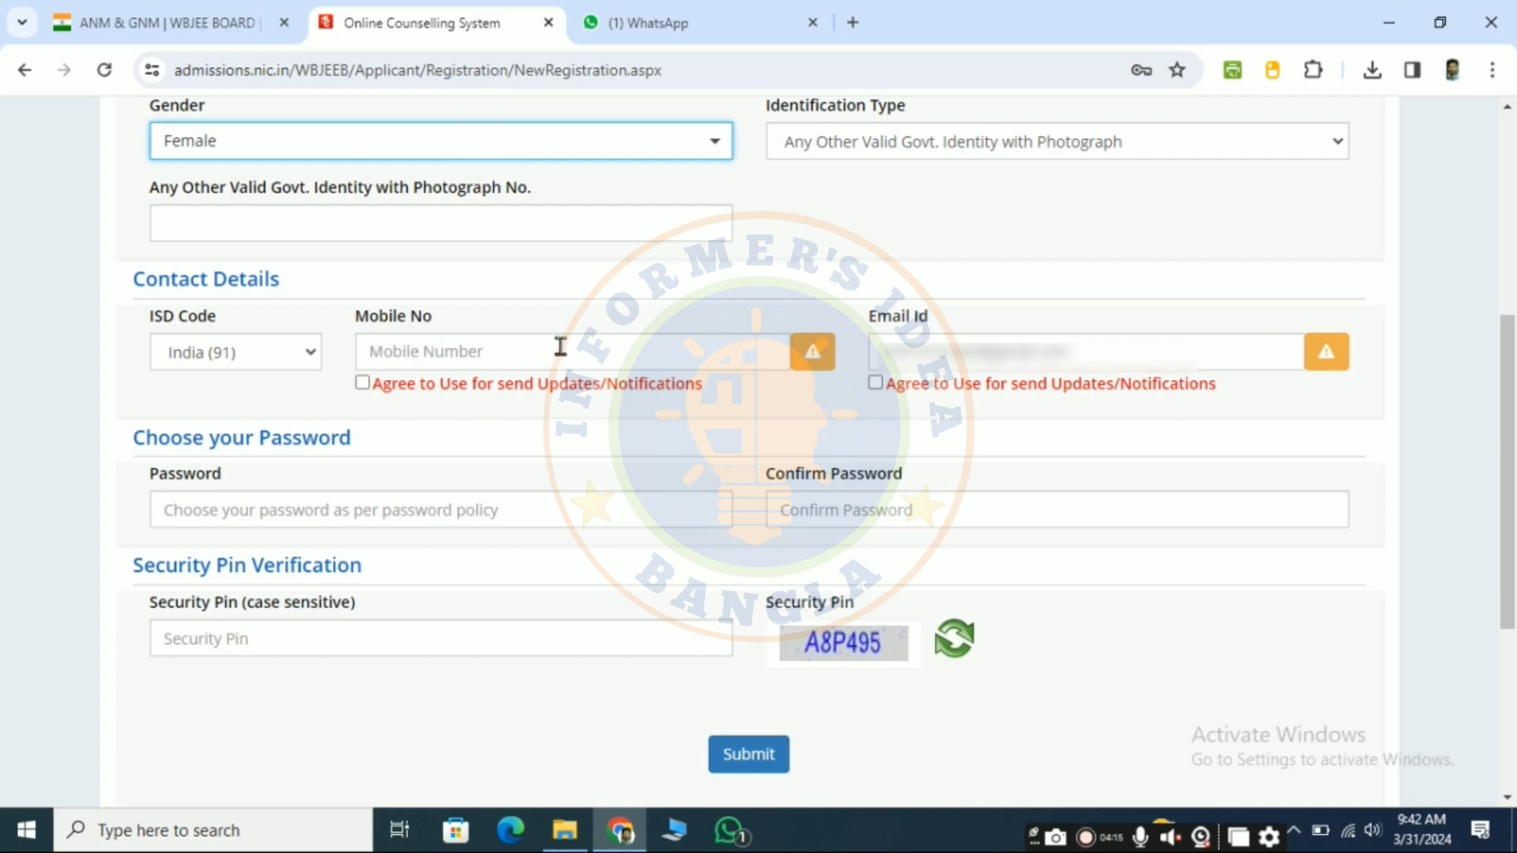
pyautogui.click(363, 384)
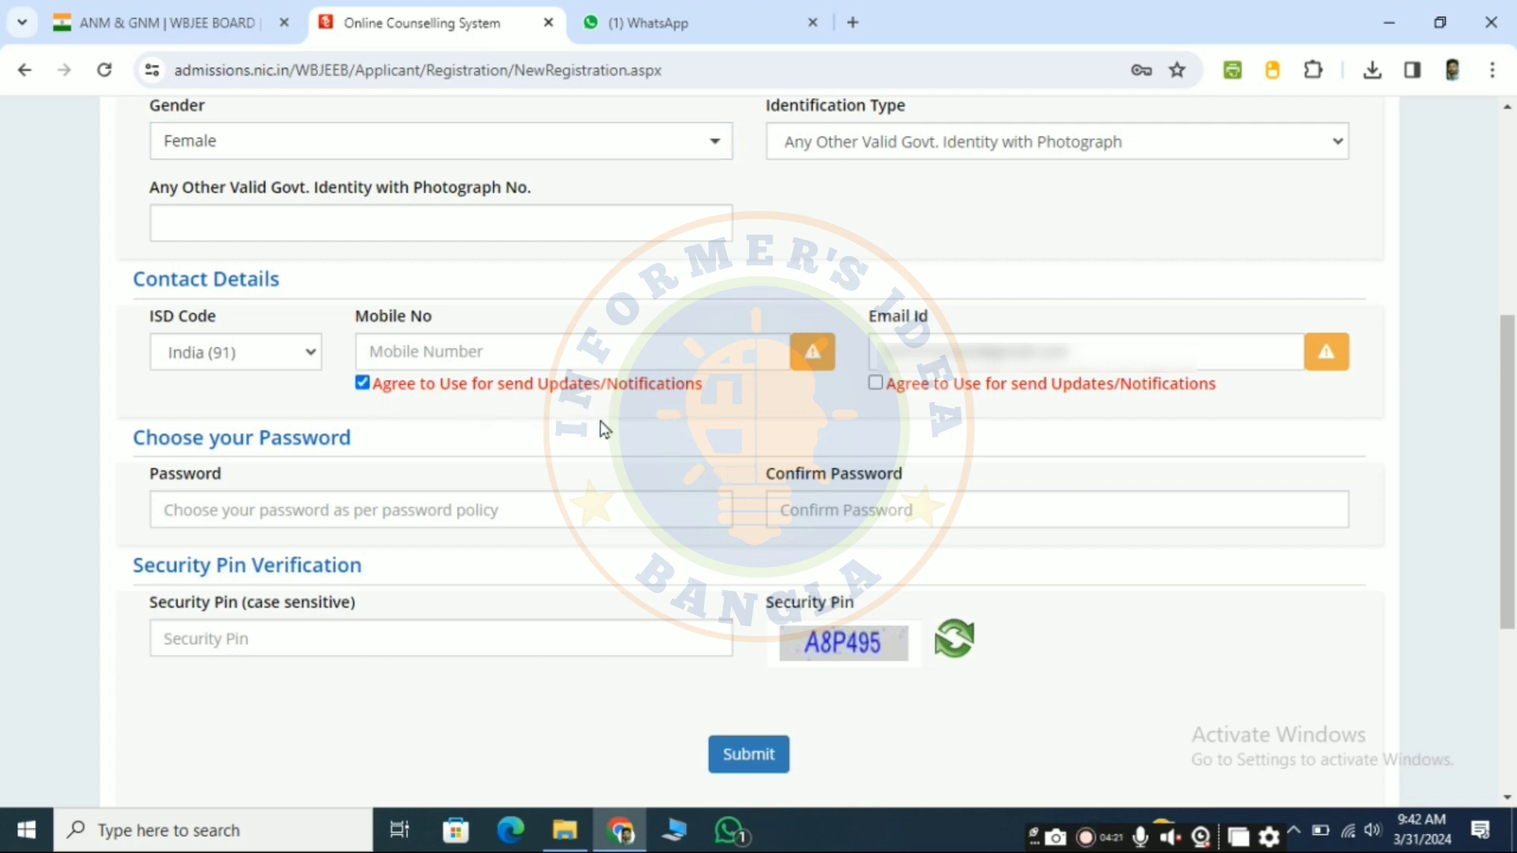
pyautogui.click(1035, 356)
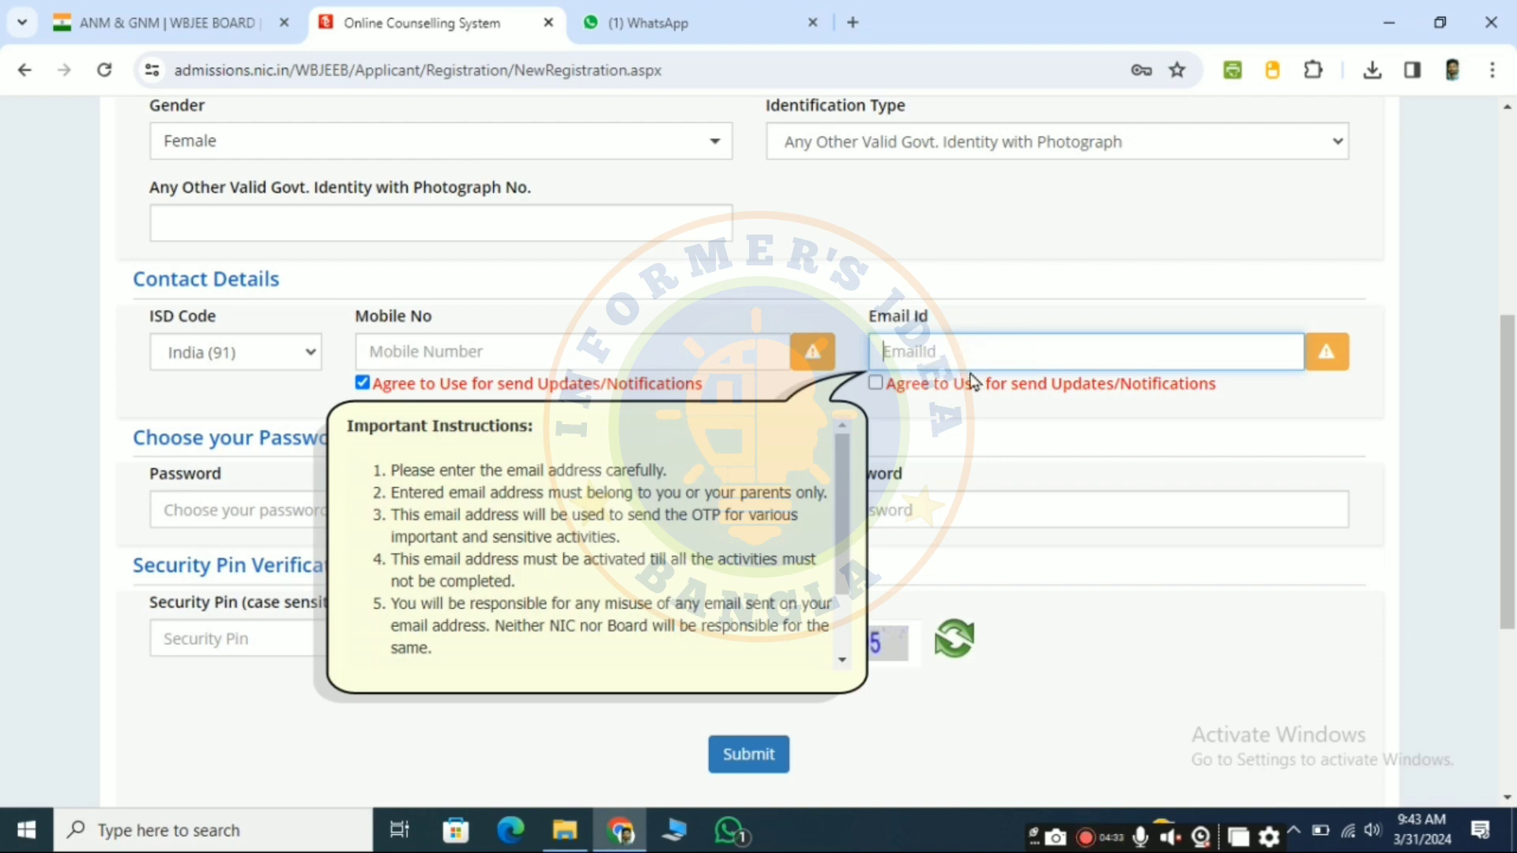
pyautogui.click(878, 383)
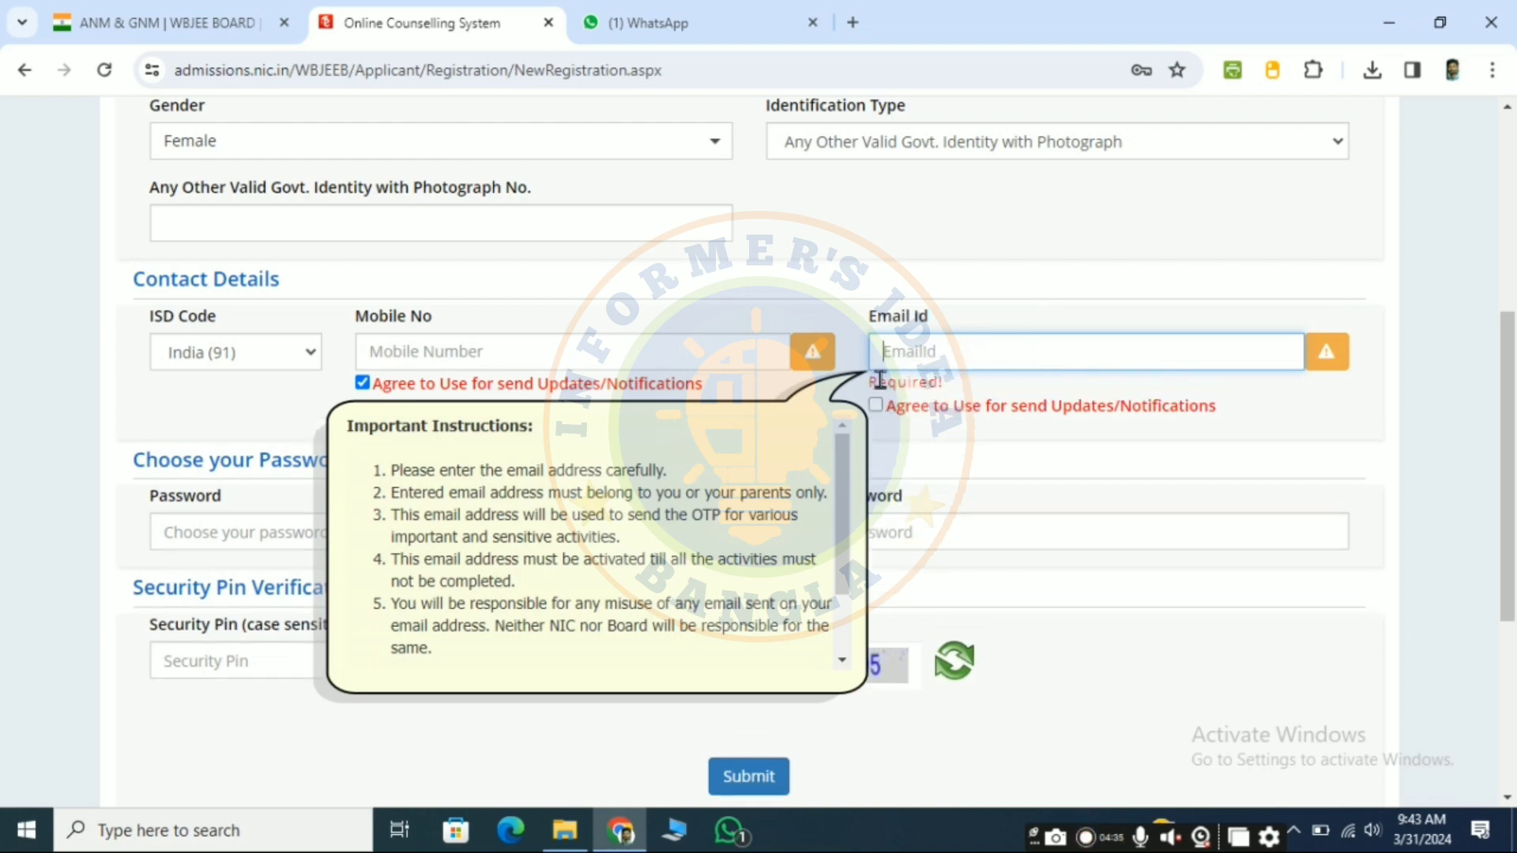
pyautogui.click(877, 407)
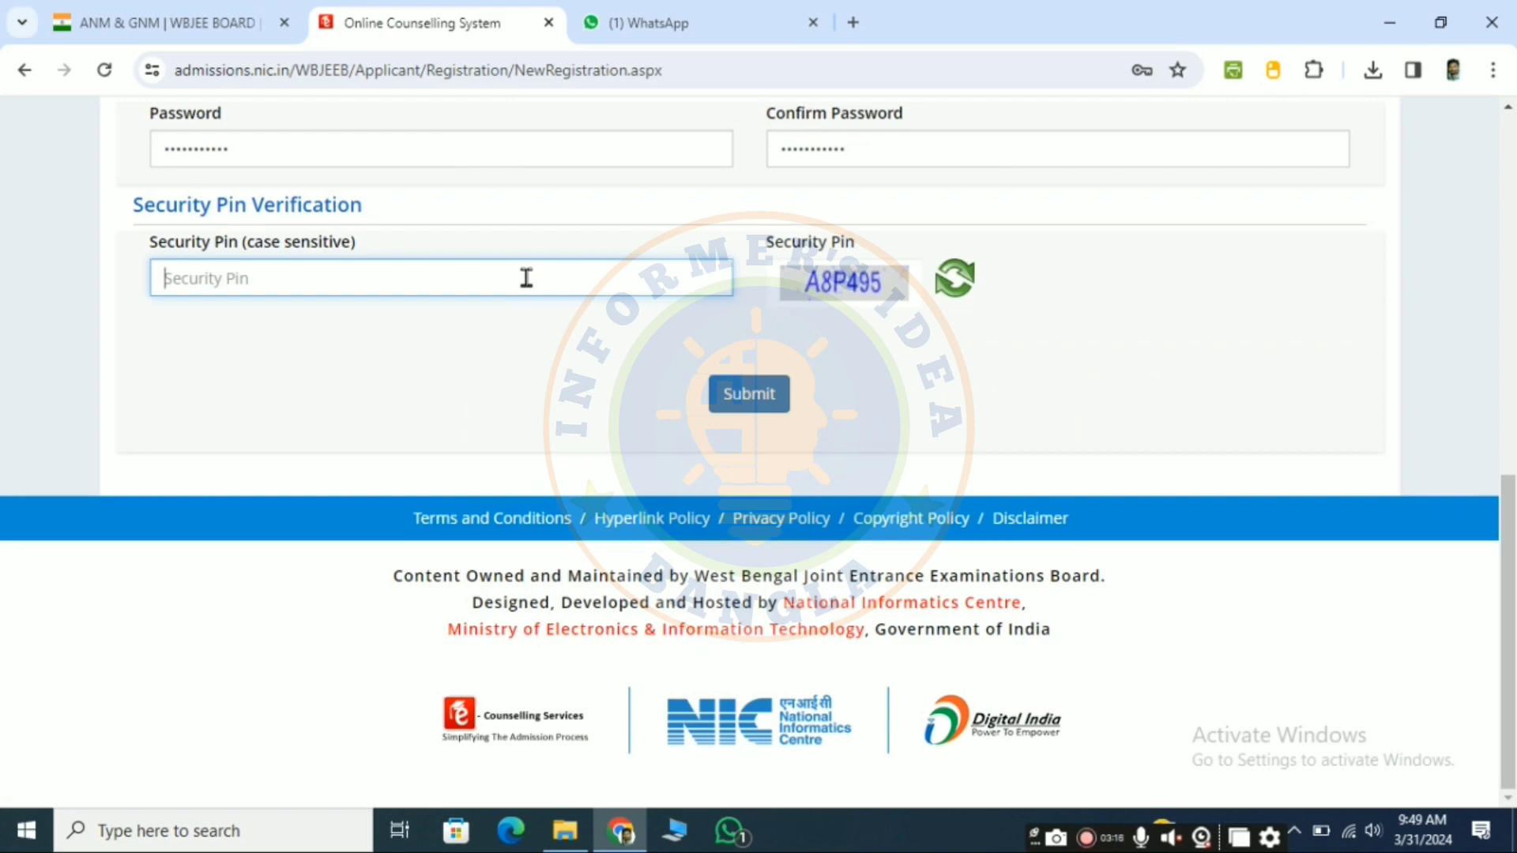
# Step: Enter the case-sensitive security pin, submit the registration form and confirm the submission
pyautogui.write('A8P495')
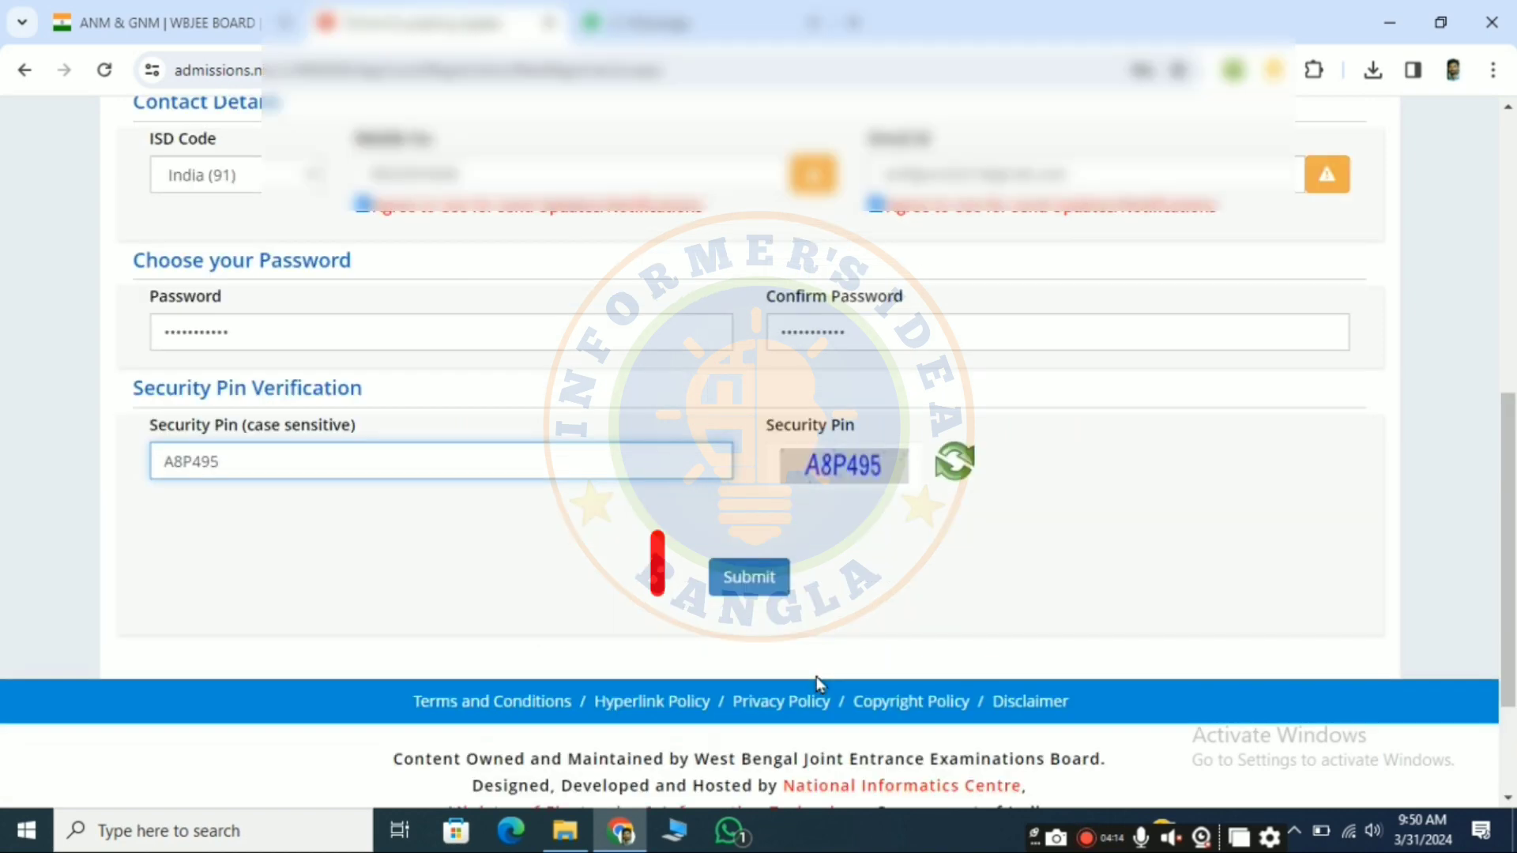
pyautogui.click(771, 591)
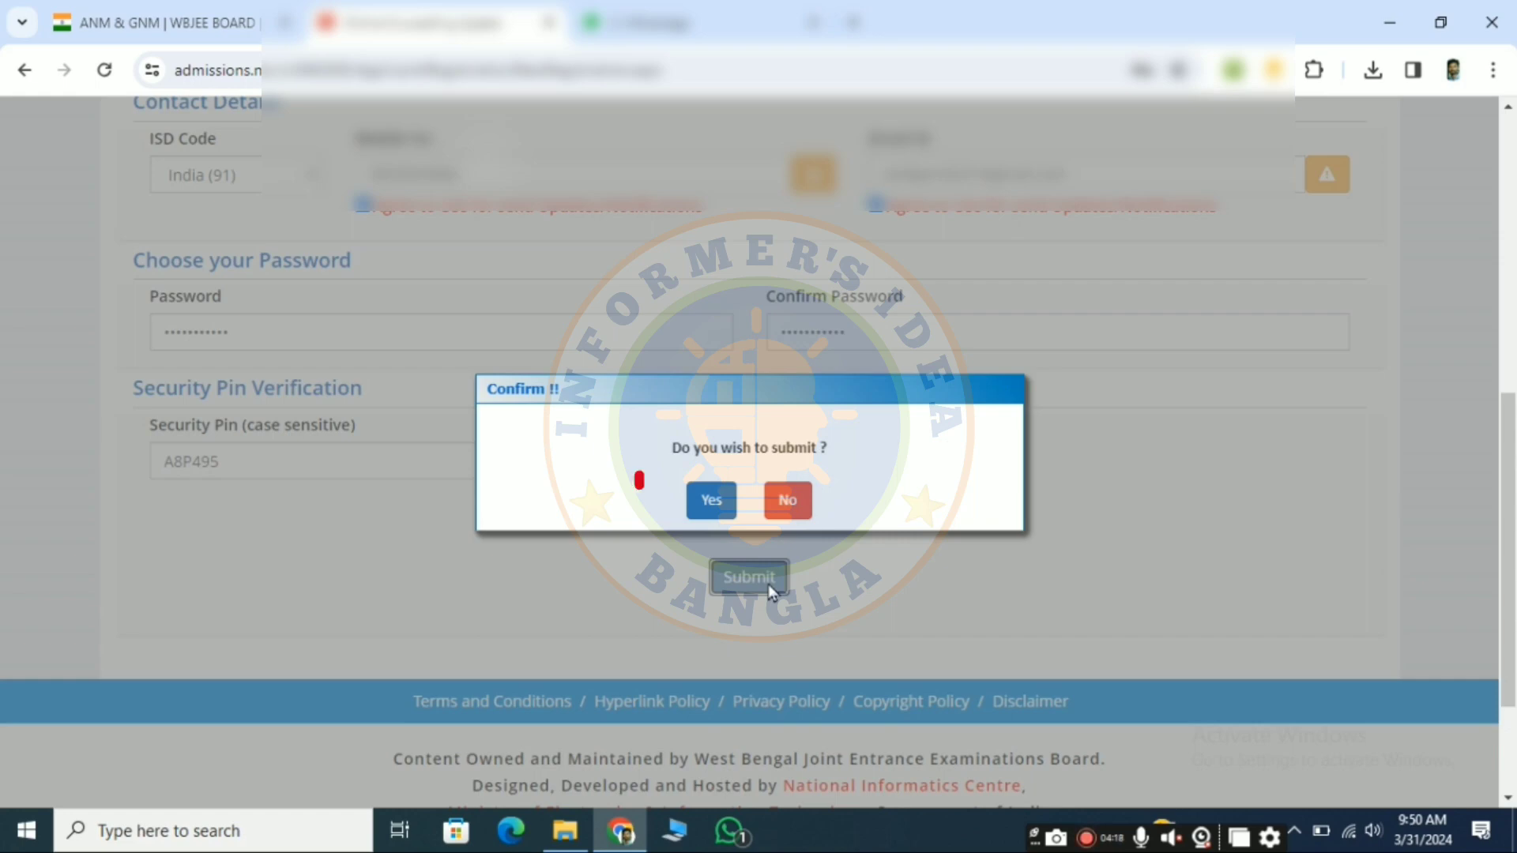
pyautogui.click(707, 506)
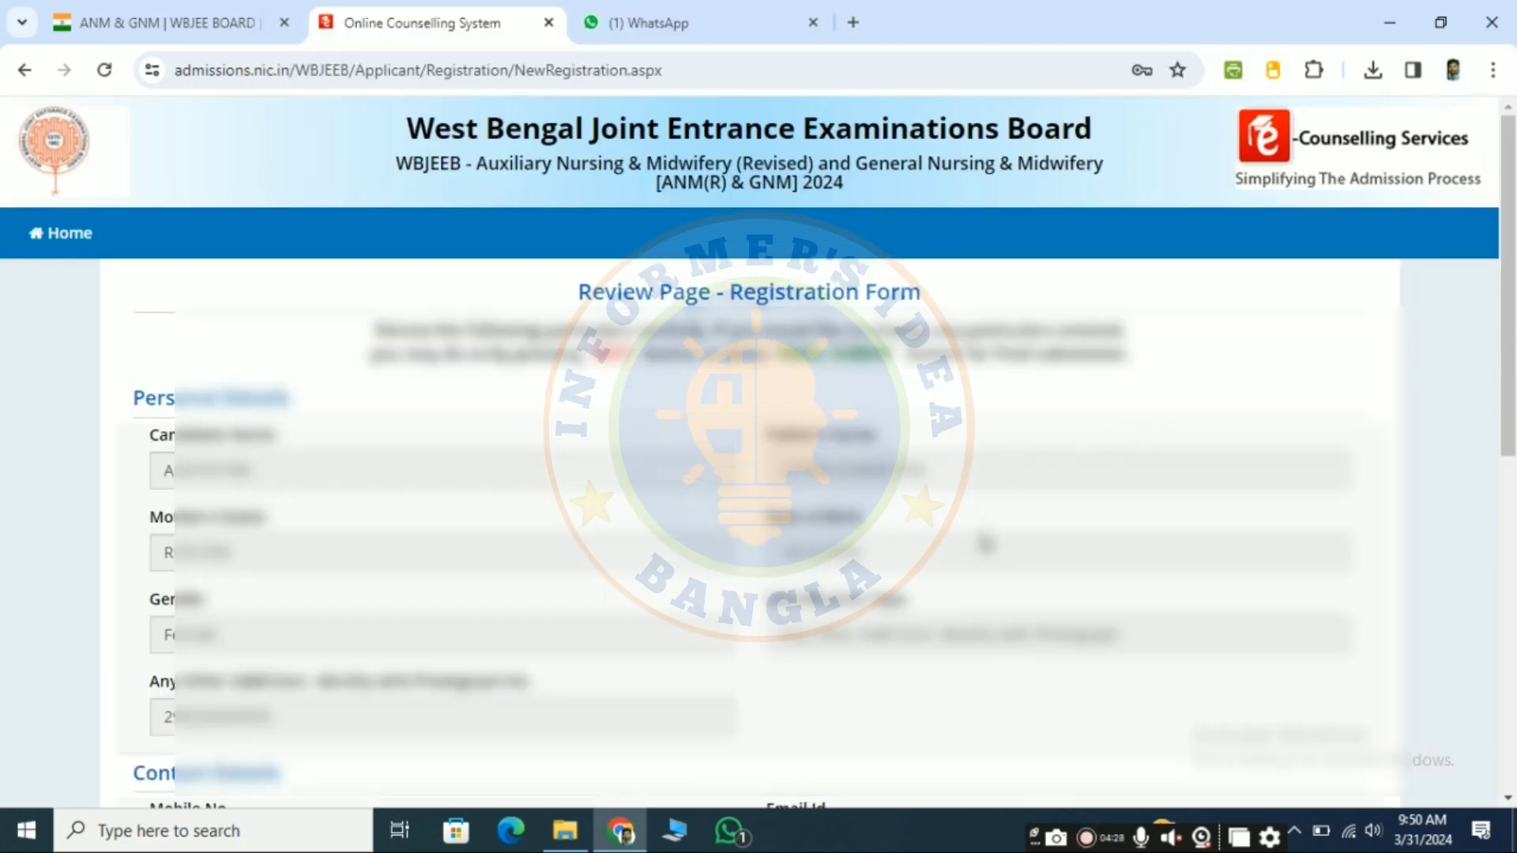
# Step: Review the entered particulars on the registration review page and submit them to proceed to verification
pyautogui.scroll(-1, 983, 544)
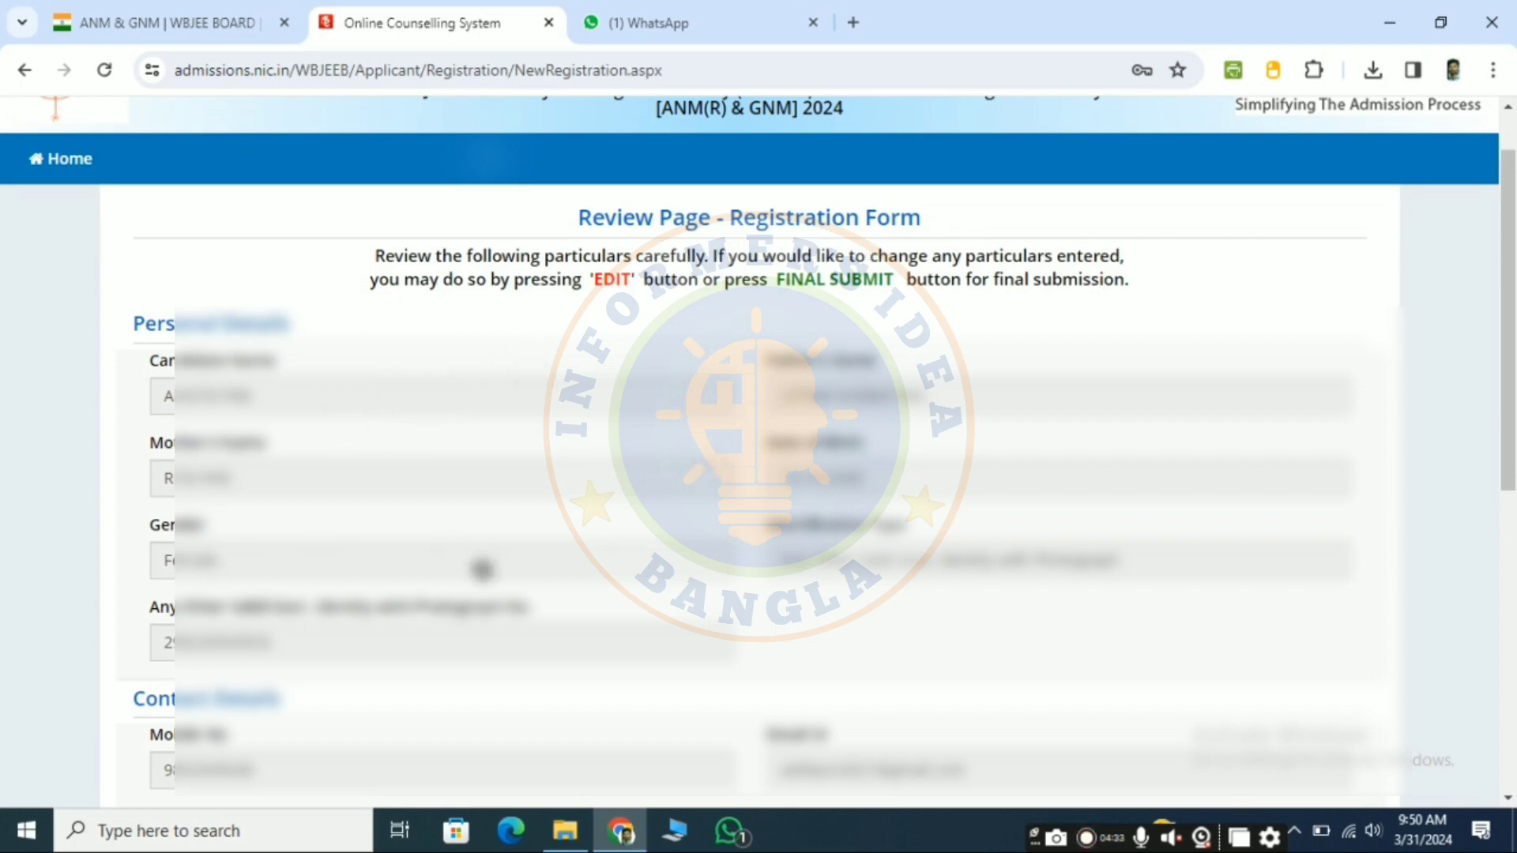
pyautogui.scroll(-3, 596, 715)
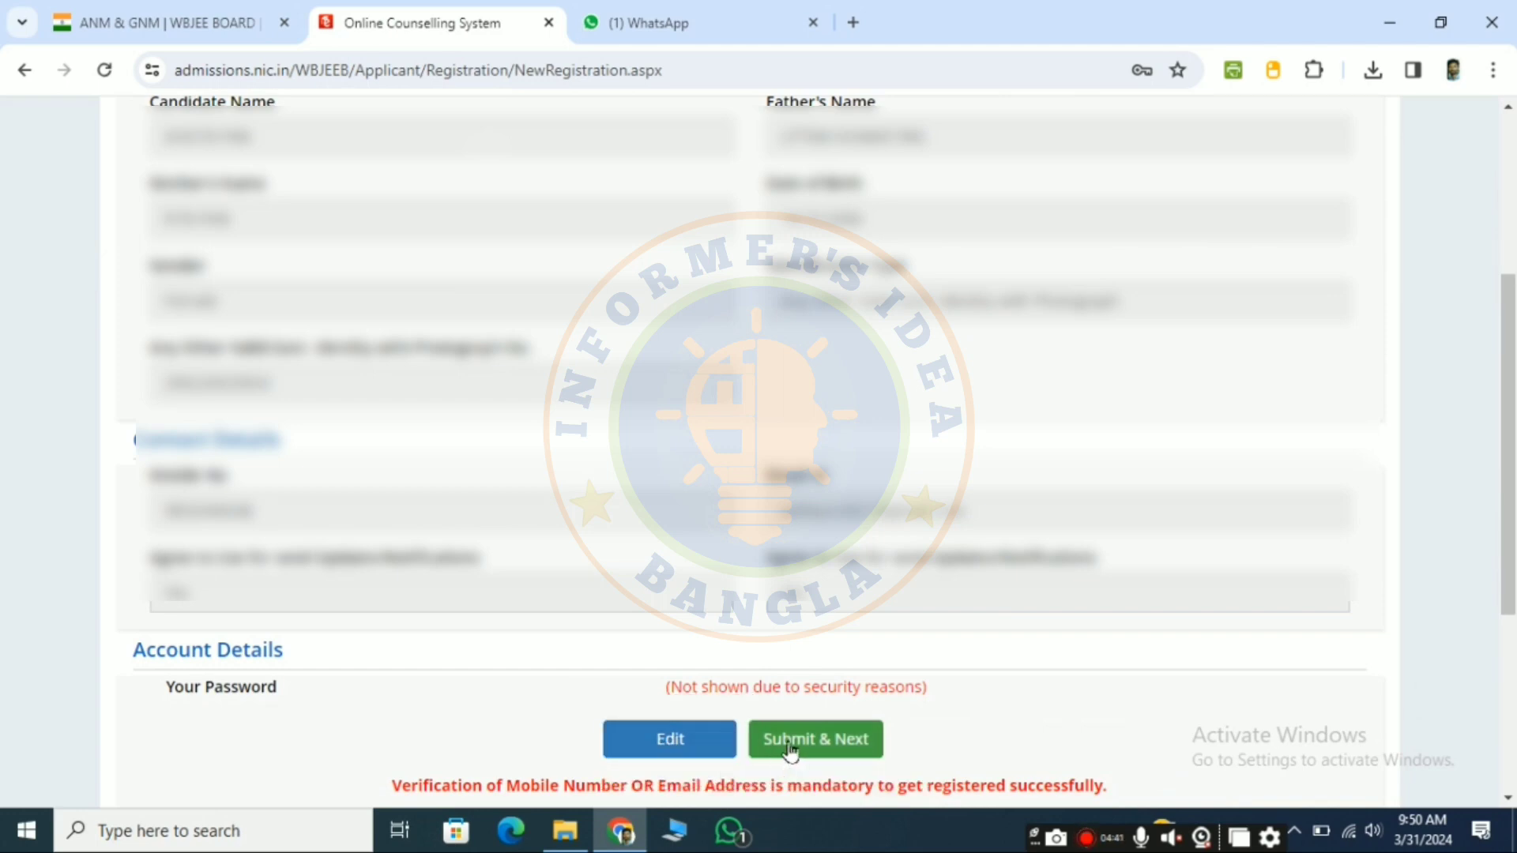
pyautogui.click(845, 673)
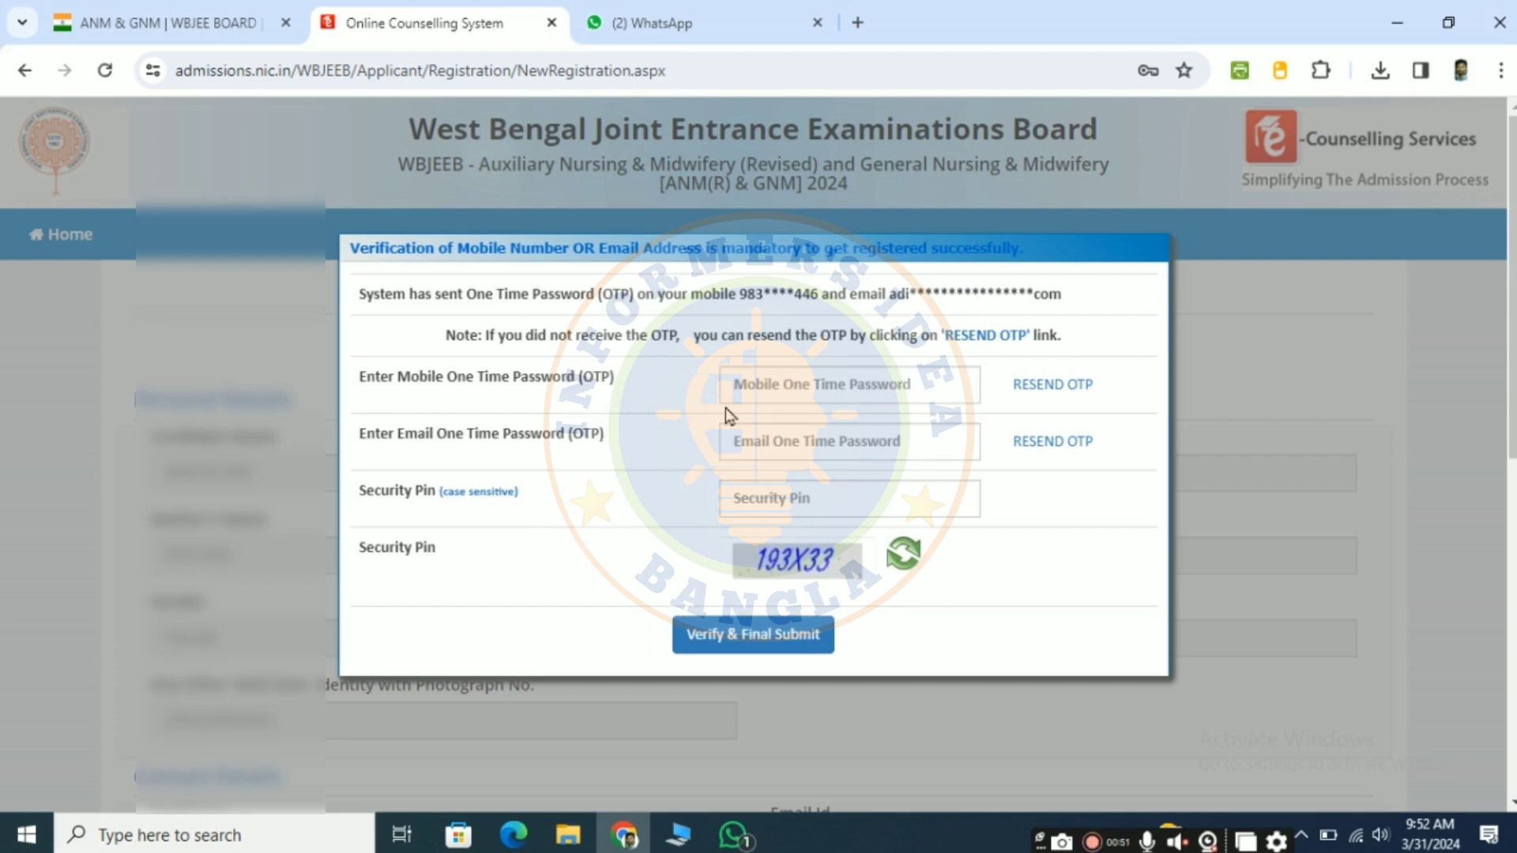
# Step: Enter the mobile OTP, the email OTP and the security pin, and verify and finally submit the registration
pyautogui.click(778, 381)
pyautogui.write('•')
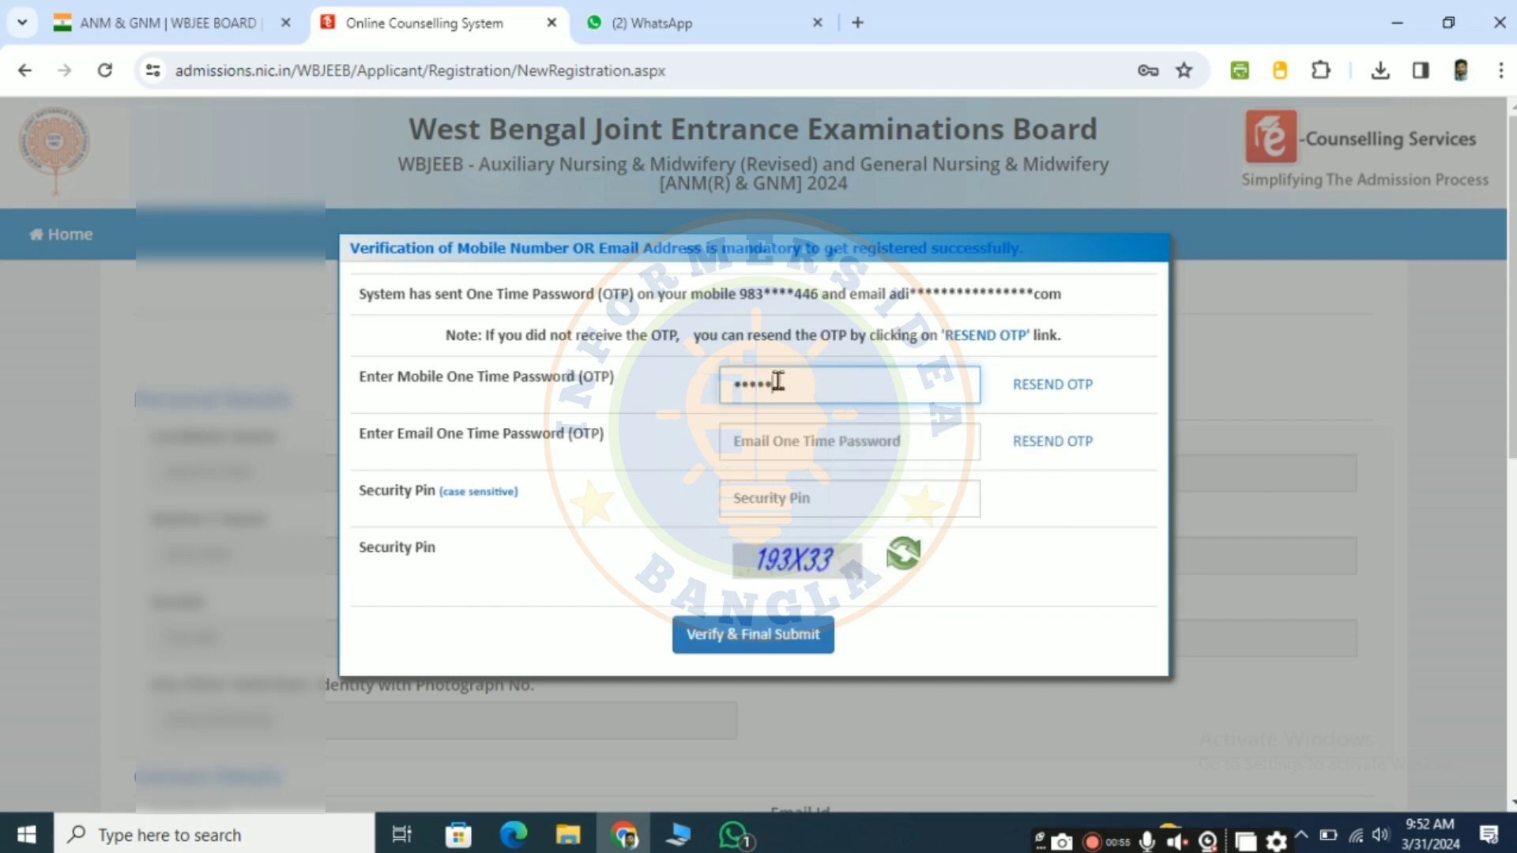
pyautogui.click(778, 441)
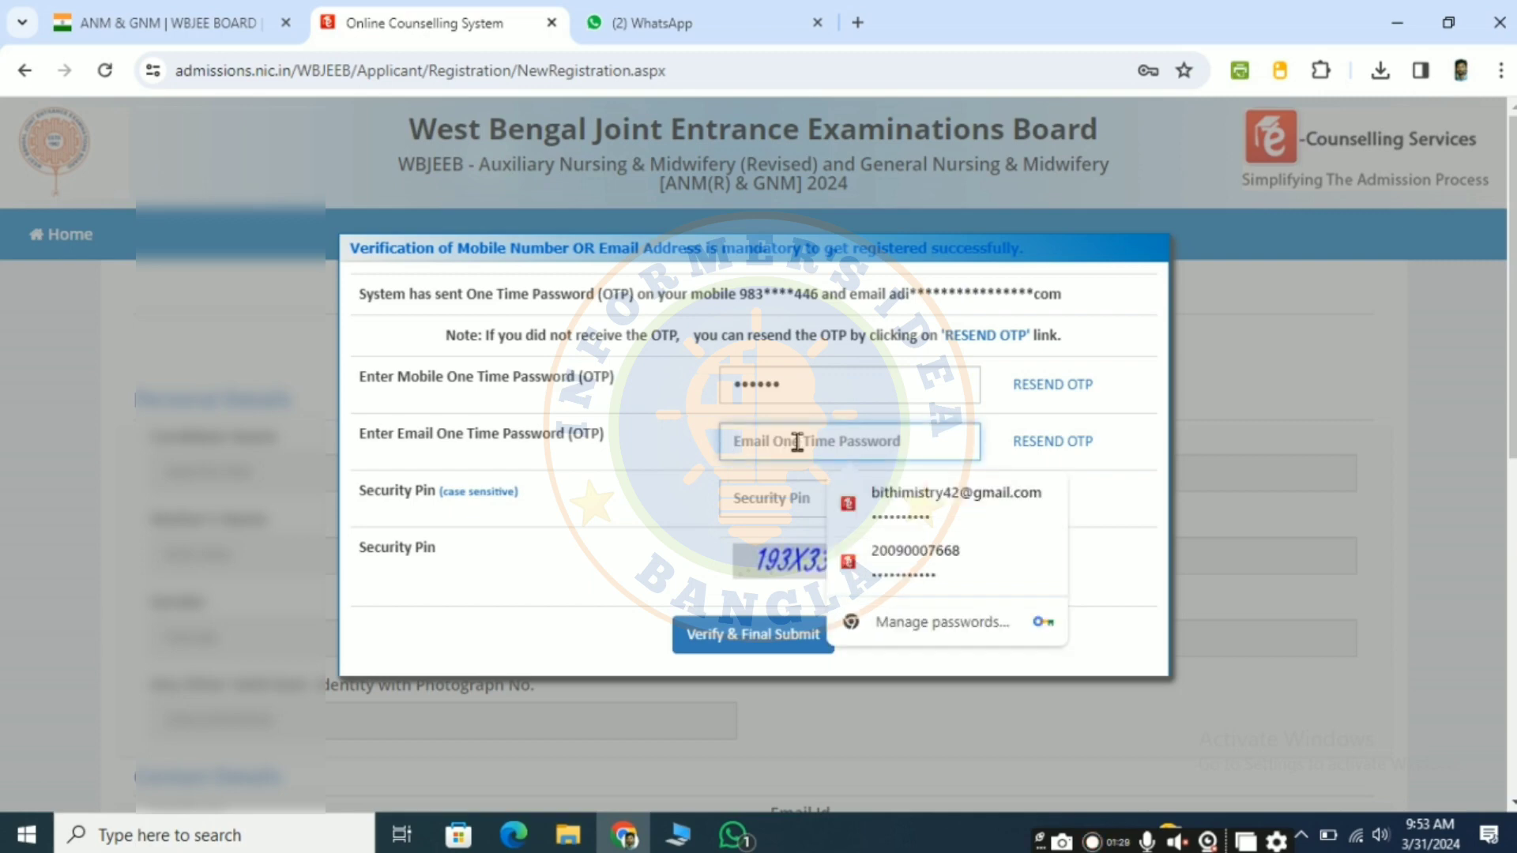
pyautogui.write('•')
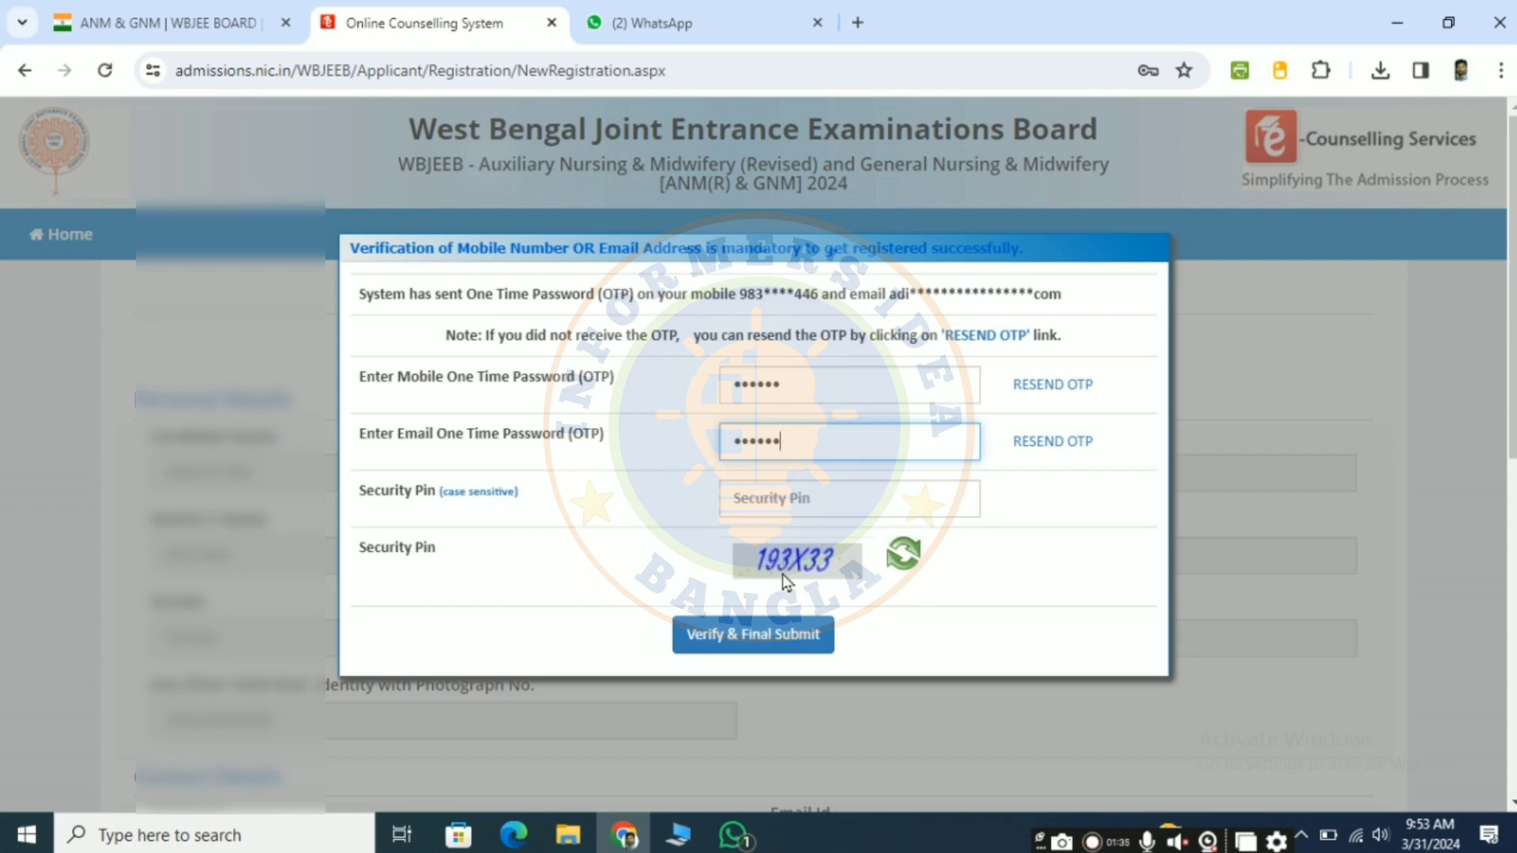
pyautogui.click(795, 499)
pyautogui.write('1')
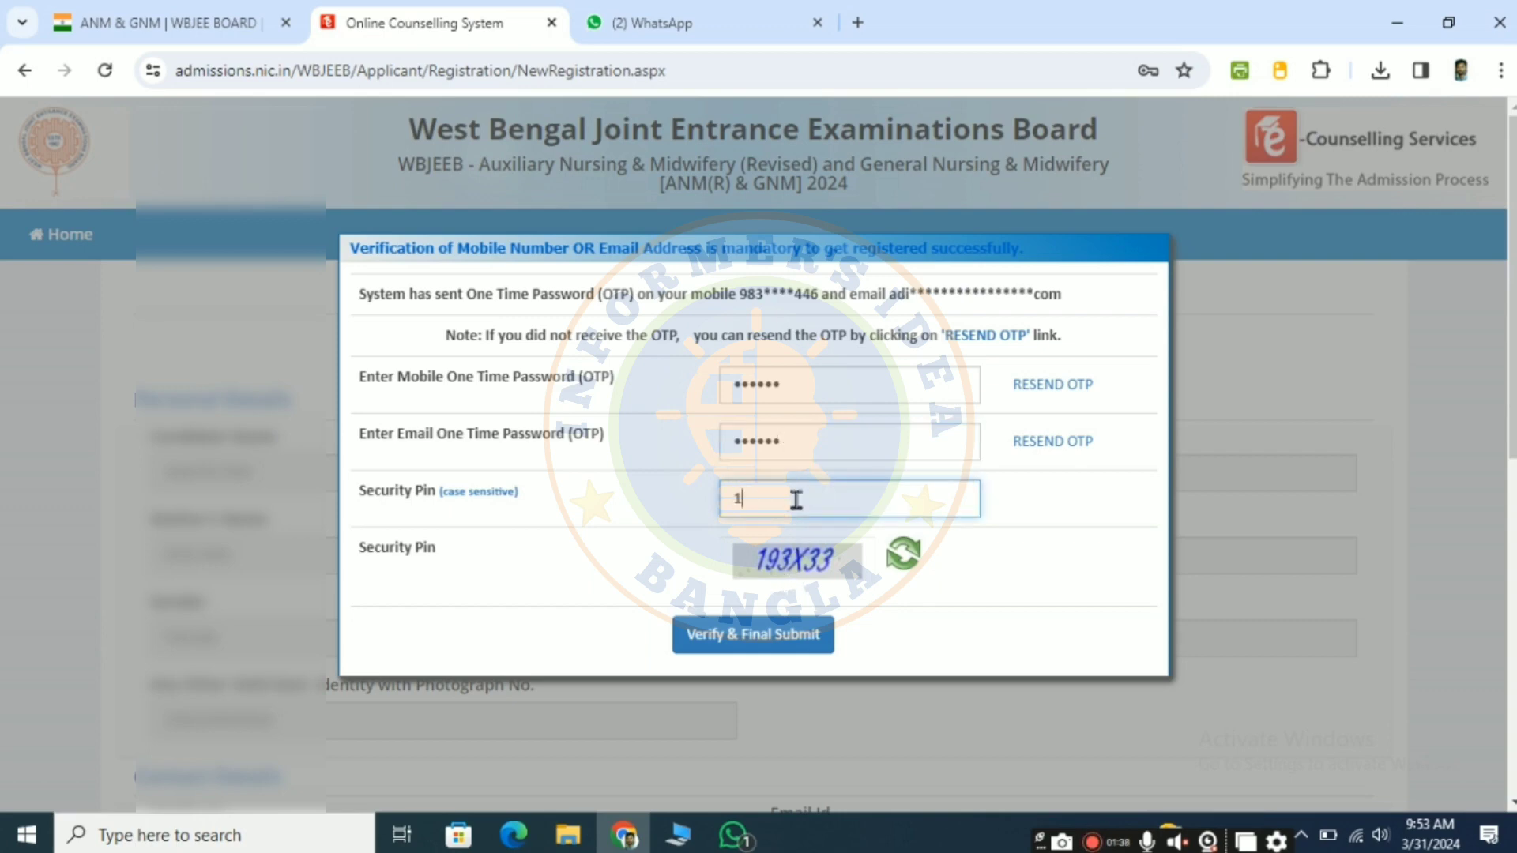
pyautogui.write('93X33')
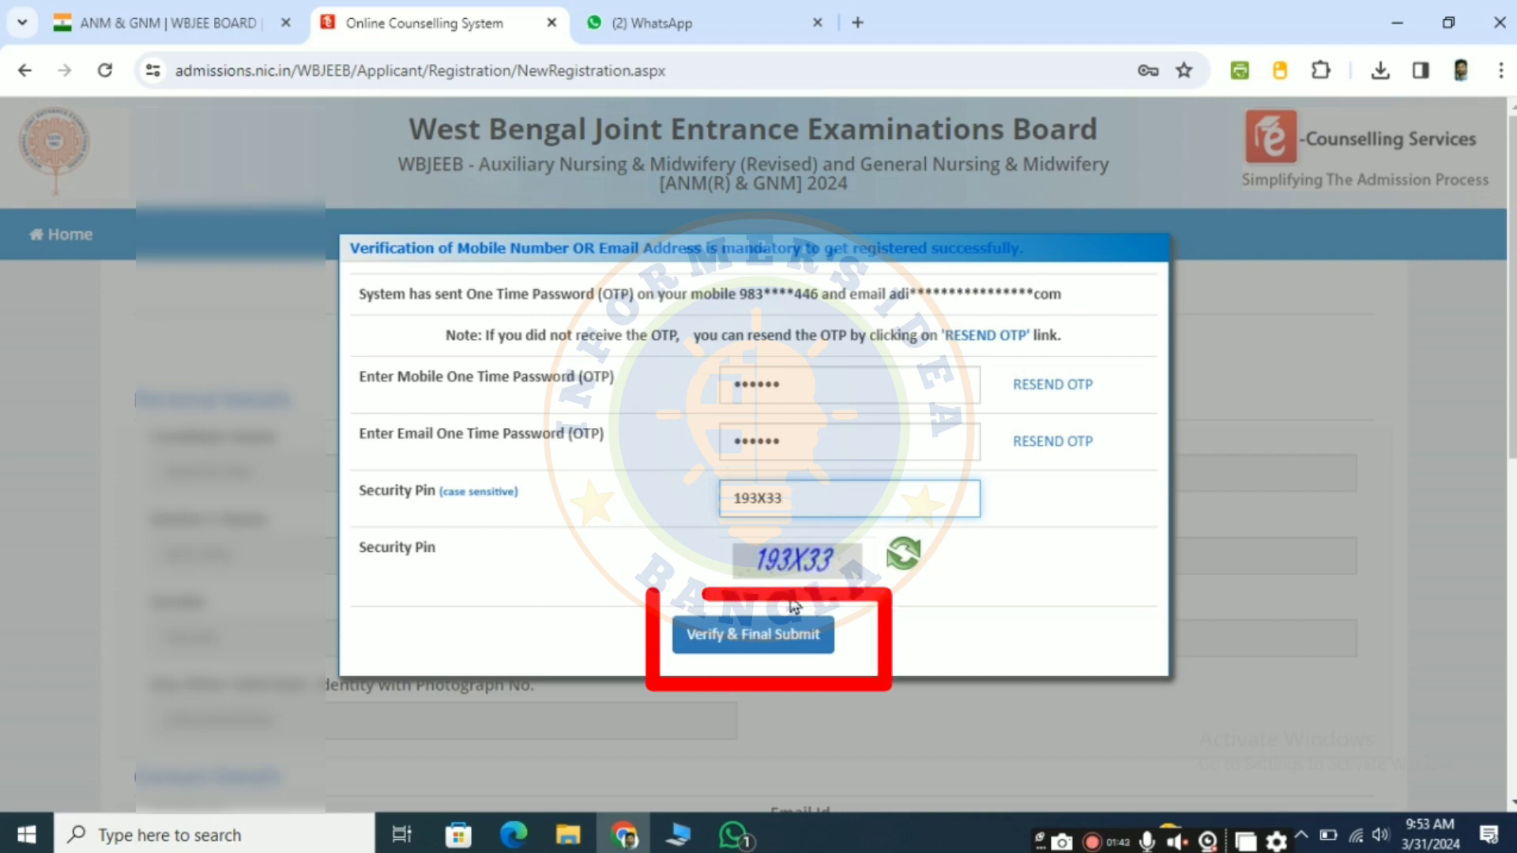
pyautogui.click(751, 635)
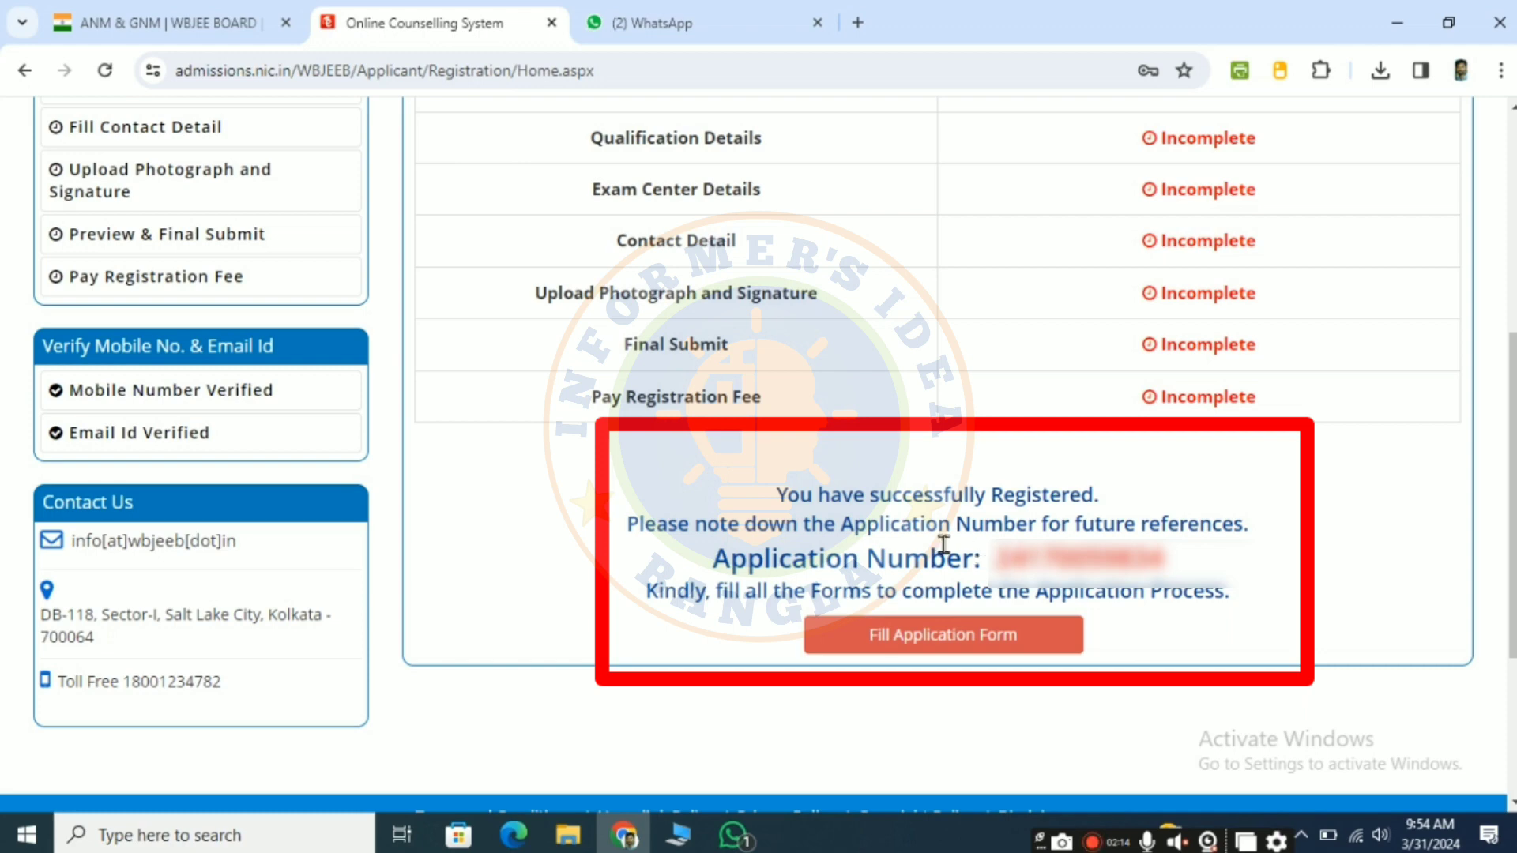
# Step: Check the application progress status and the application number, and open the application form for filling
pyautogui.scroll(5, 900, 492)
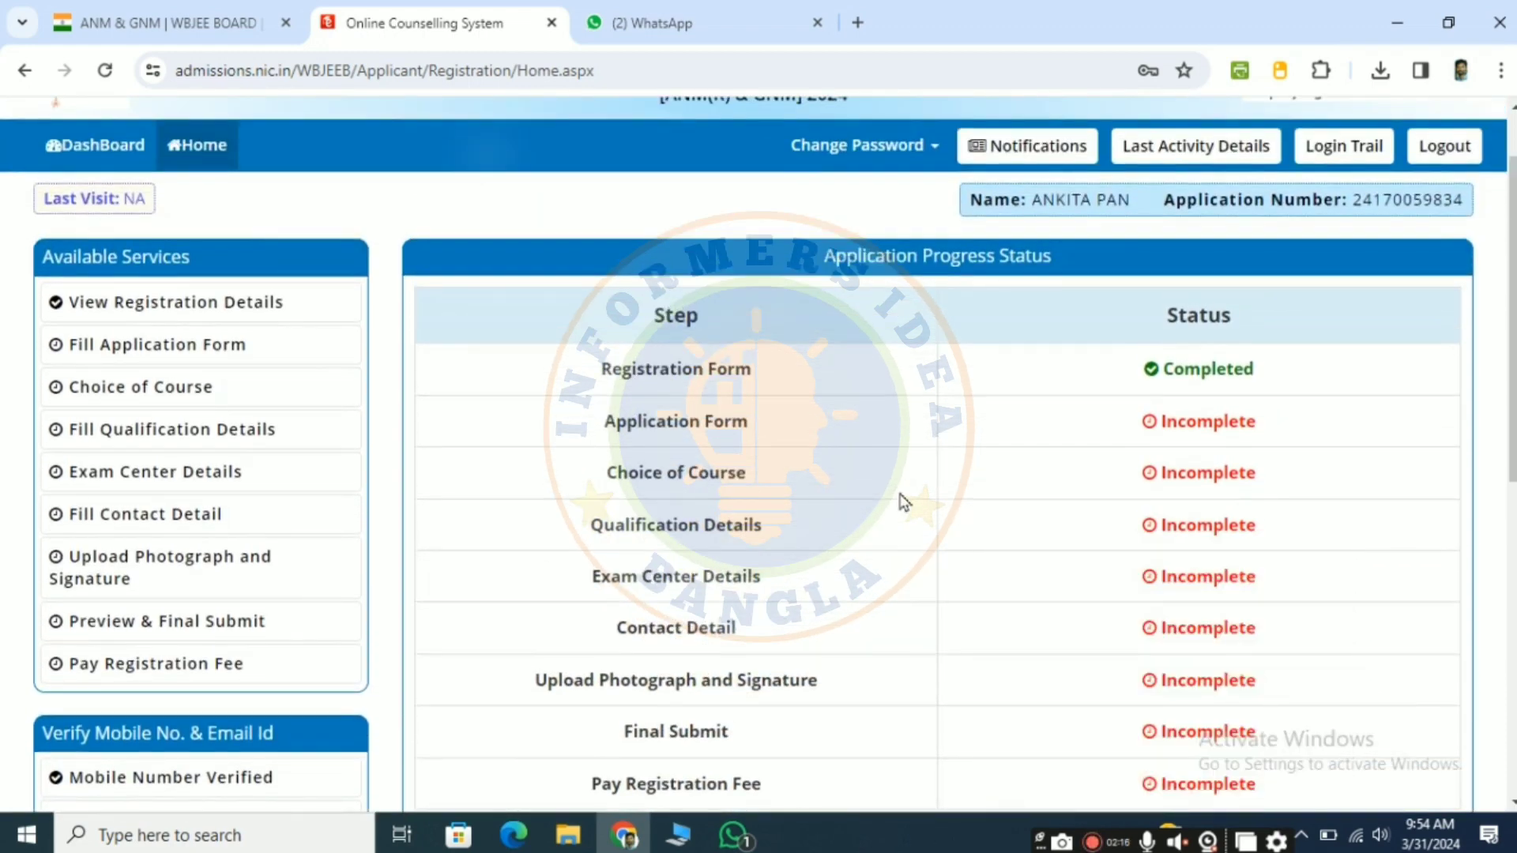
pyautogui.scroll(-2, 903, 502)
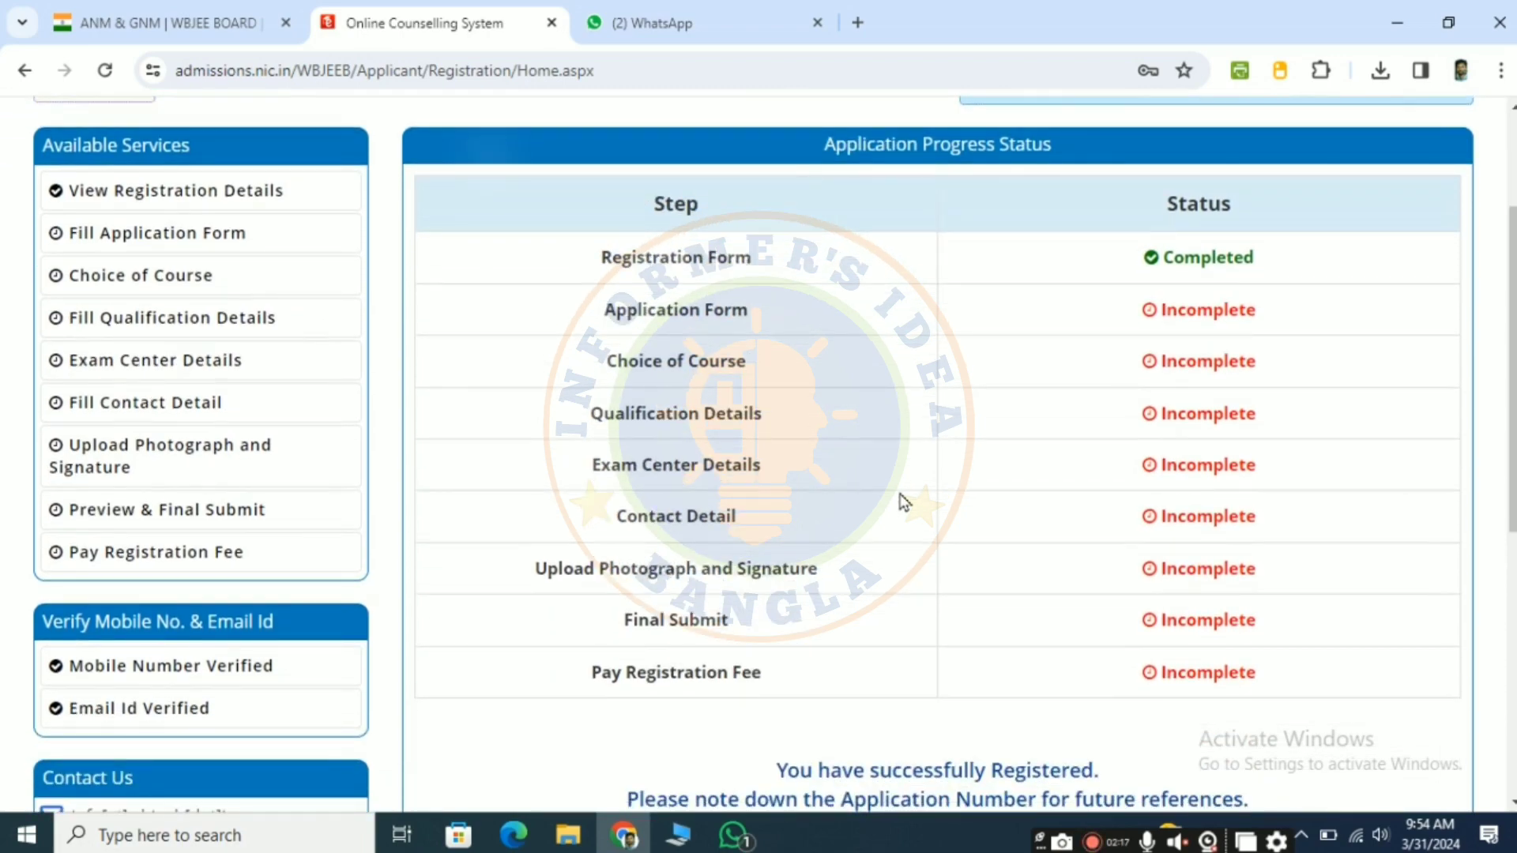
pyautogui.scroll(-2, 901, 502)
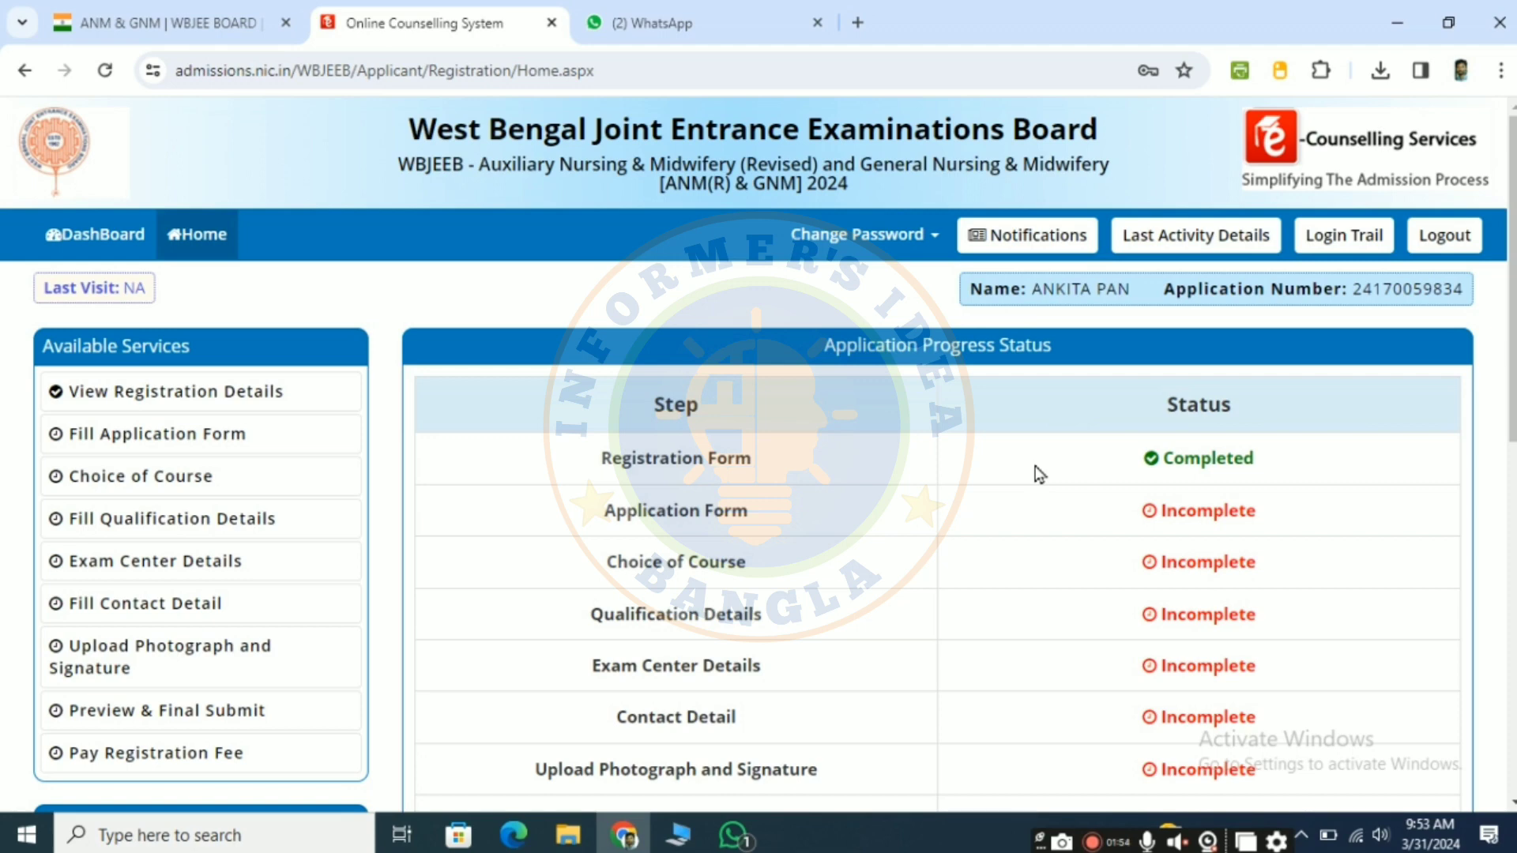
pyautogui.scroll(-5, 1038, 474)
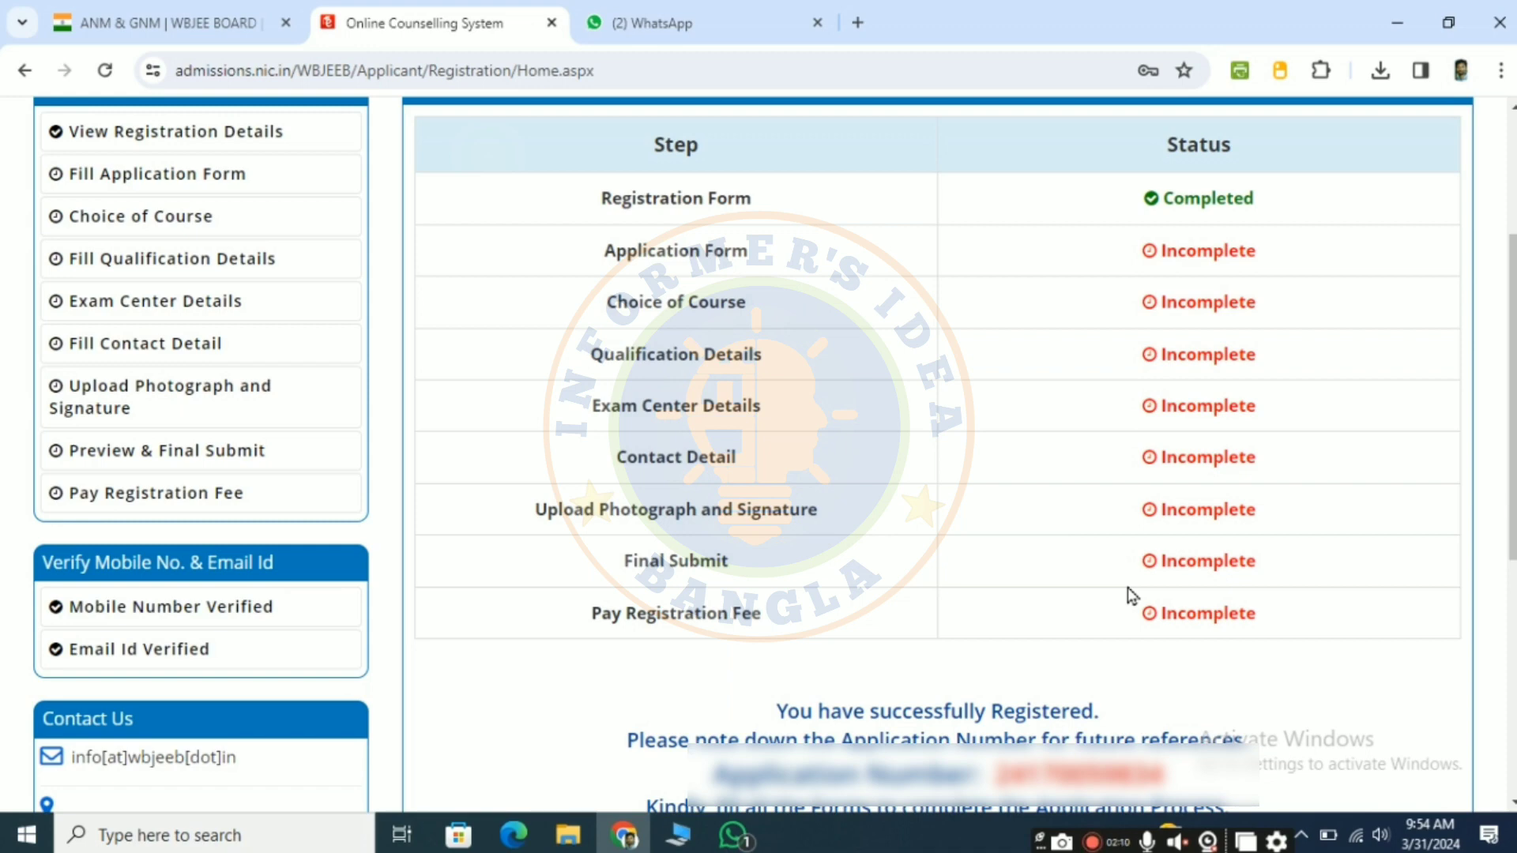
pyautogui.scroll(-3, 1131, 596)
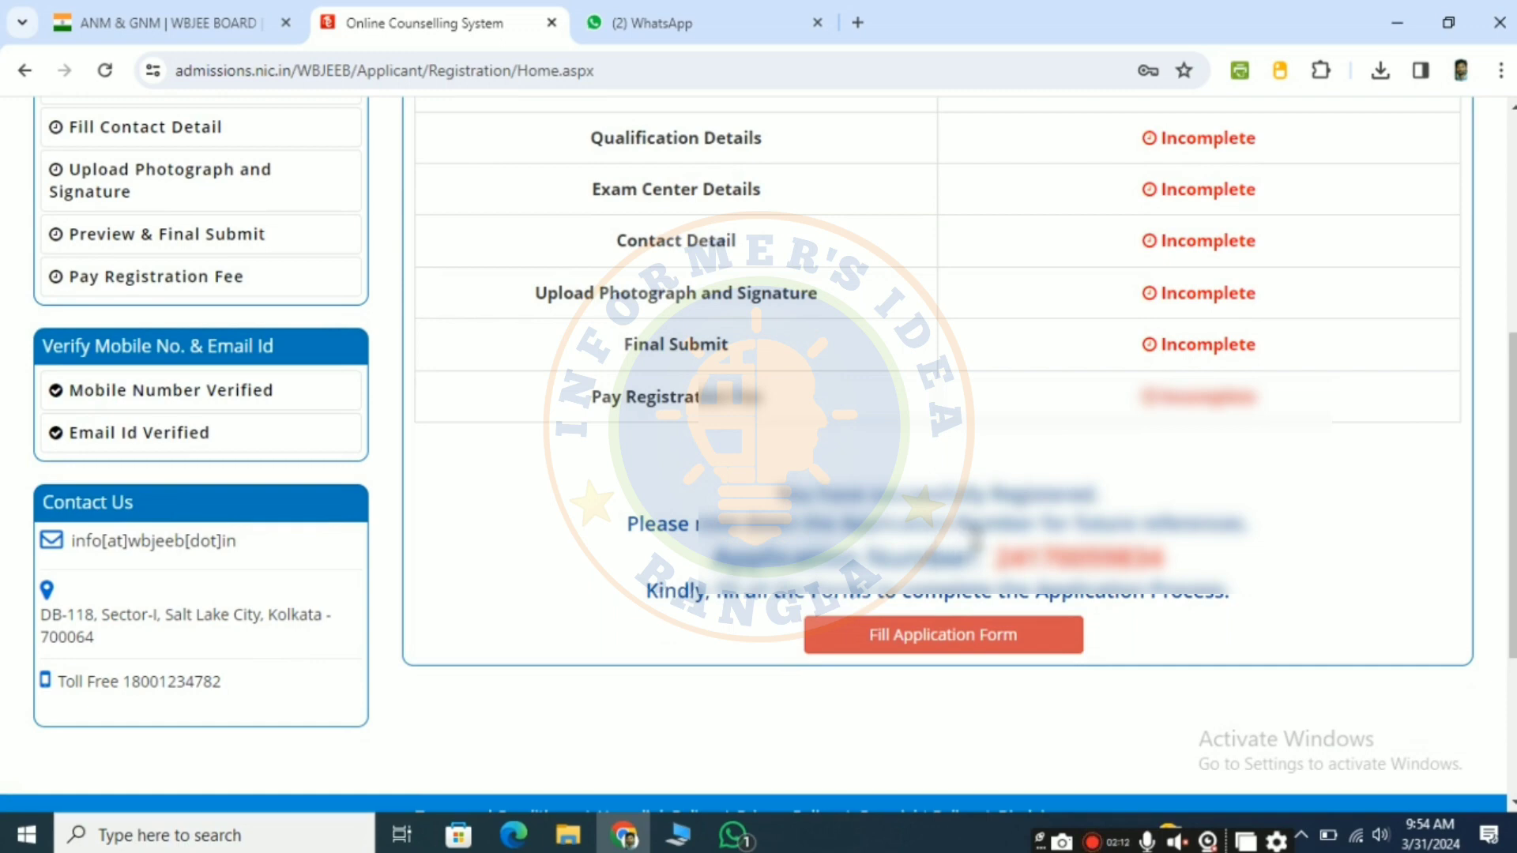
pyautogui.scroll(-2, 976, 542)
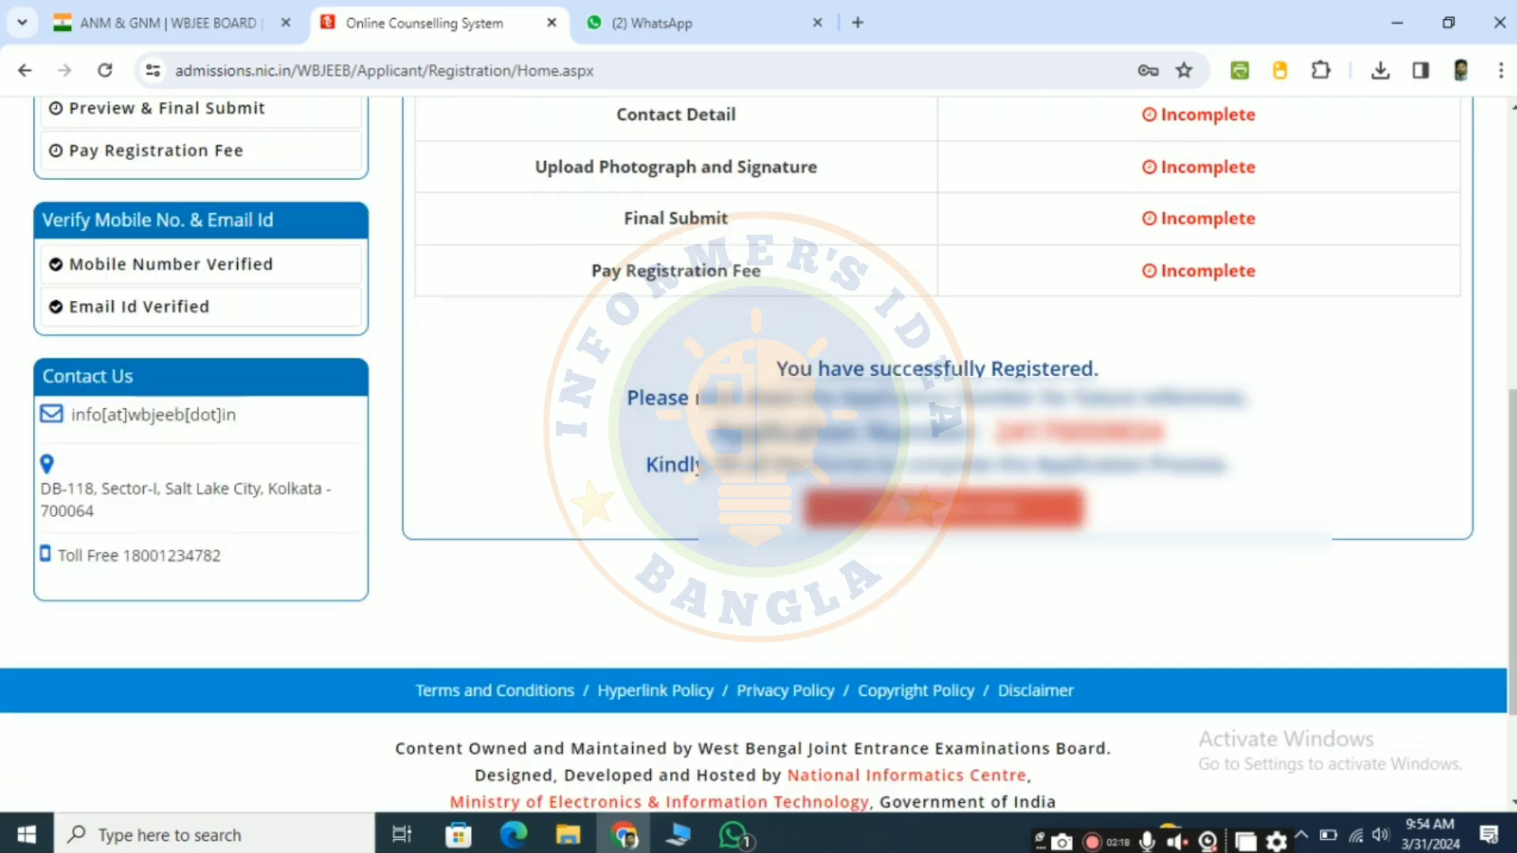
pyautogui.click(901, 512)
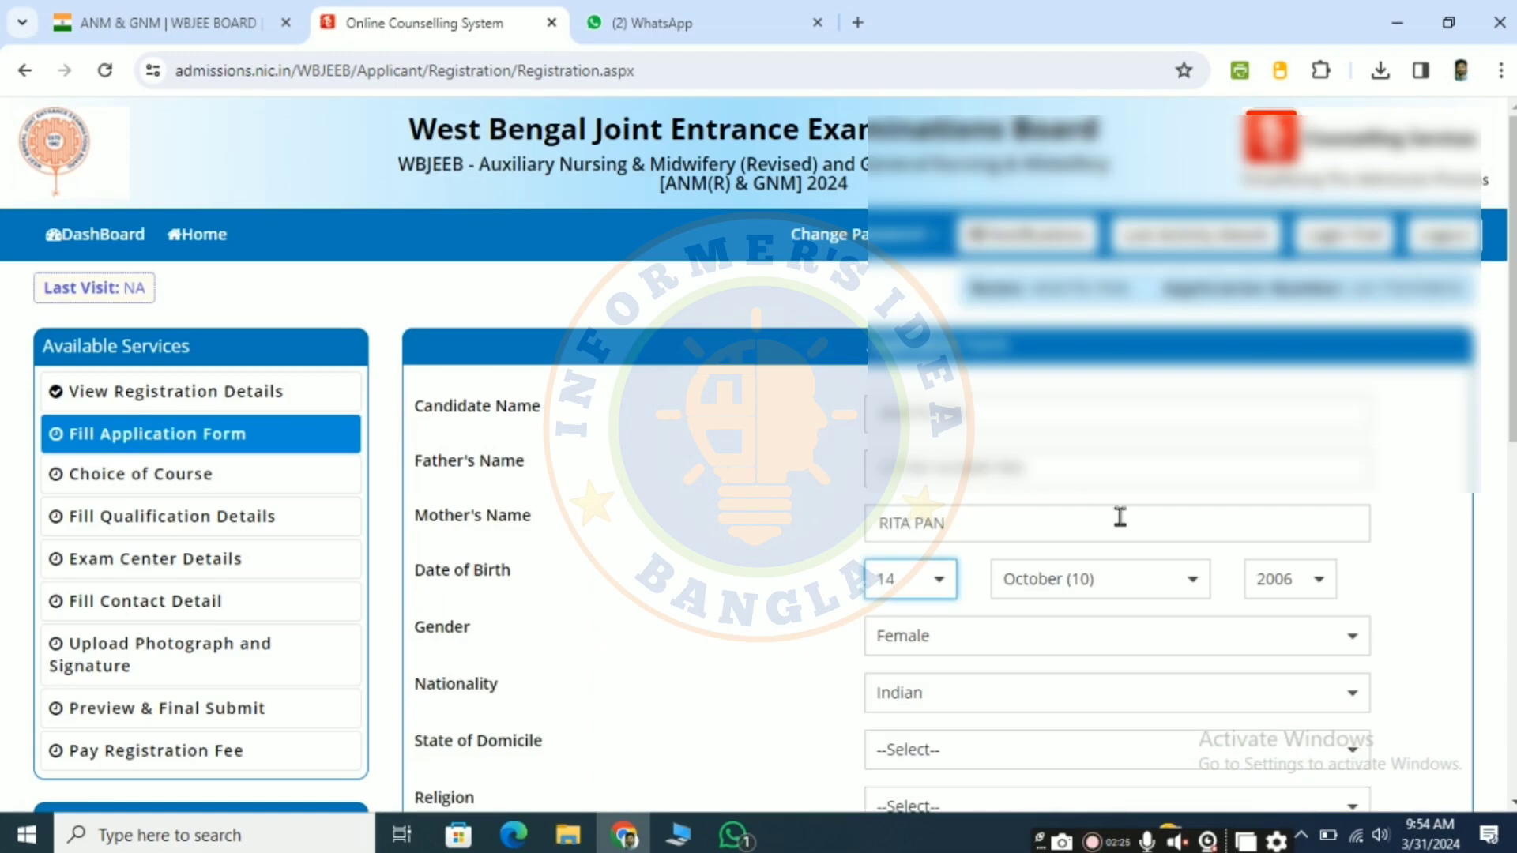
# Step: Set the state of domicile to West Bengal and the religion to HINDUISM in the application form
pyautogui.scroll(-1, 1117, 514)
pyautogui.scroll(-1, 1121, 527)
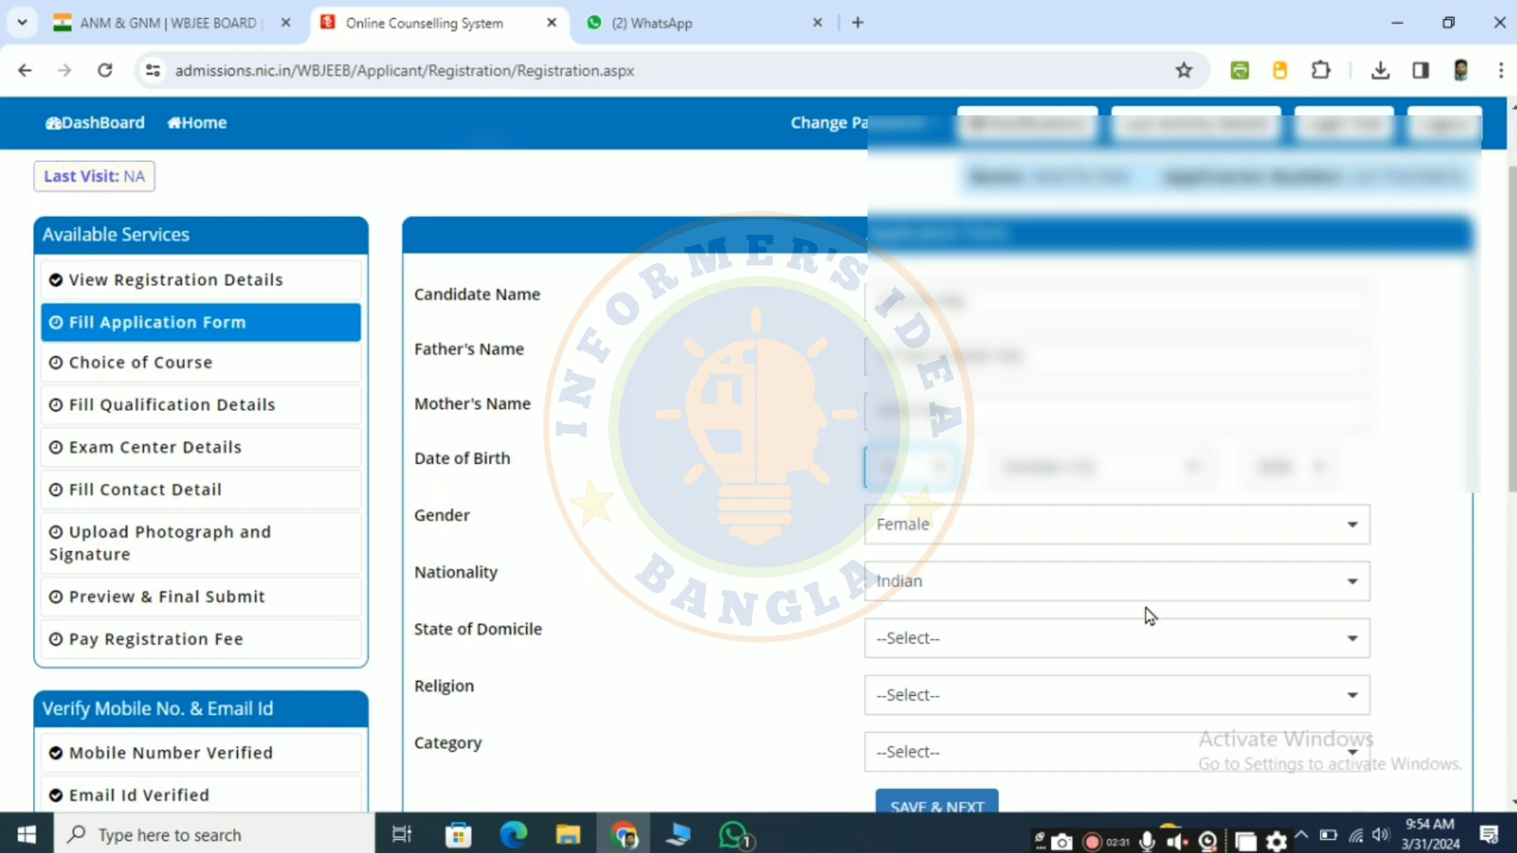
pyautogui.scroll(-2, 1146, 614)
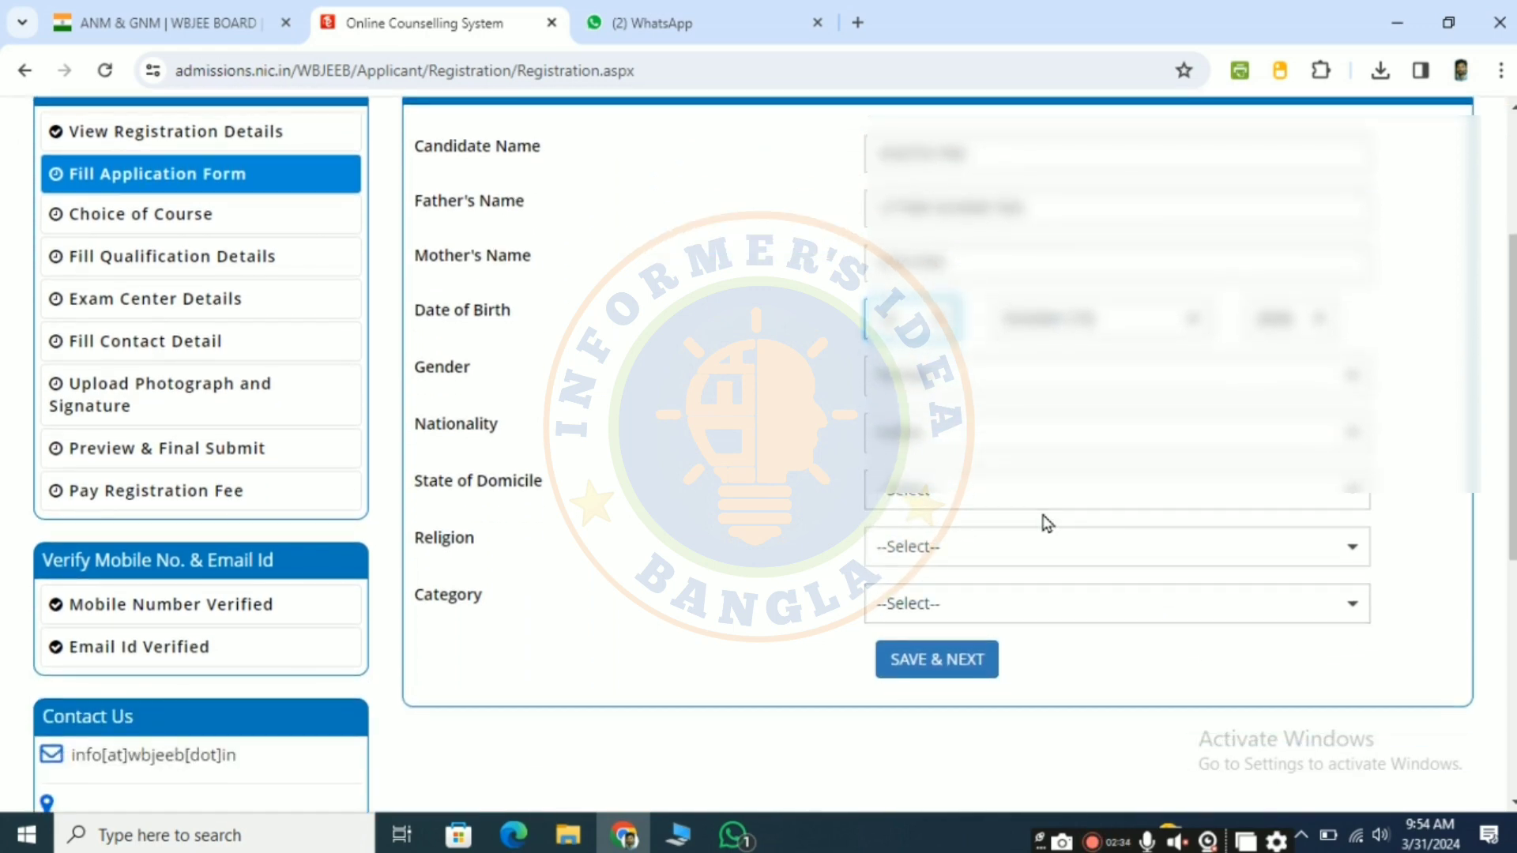
pyautogui.click(978, 489)
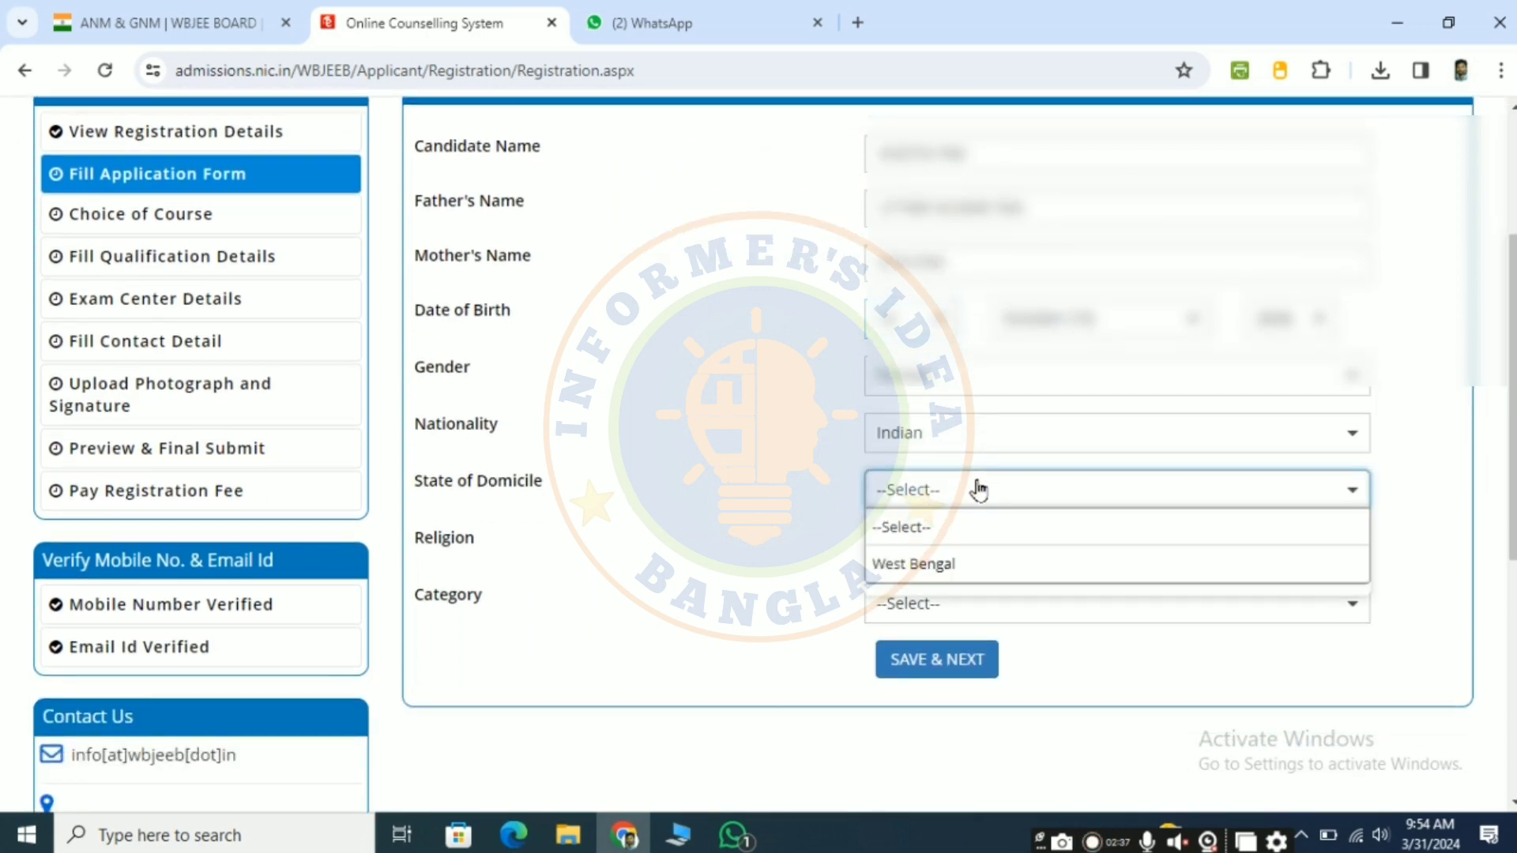
pyautogui.click(962, 565)
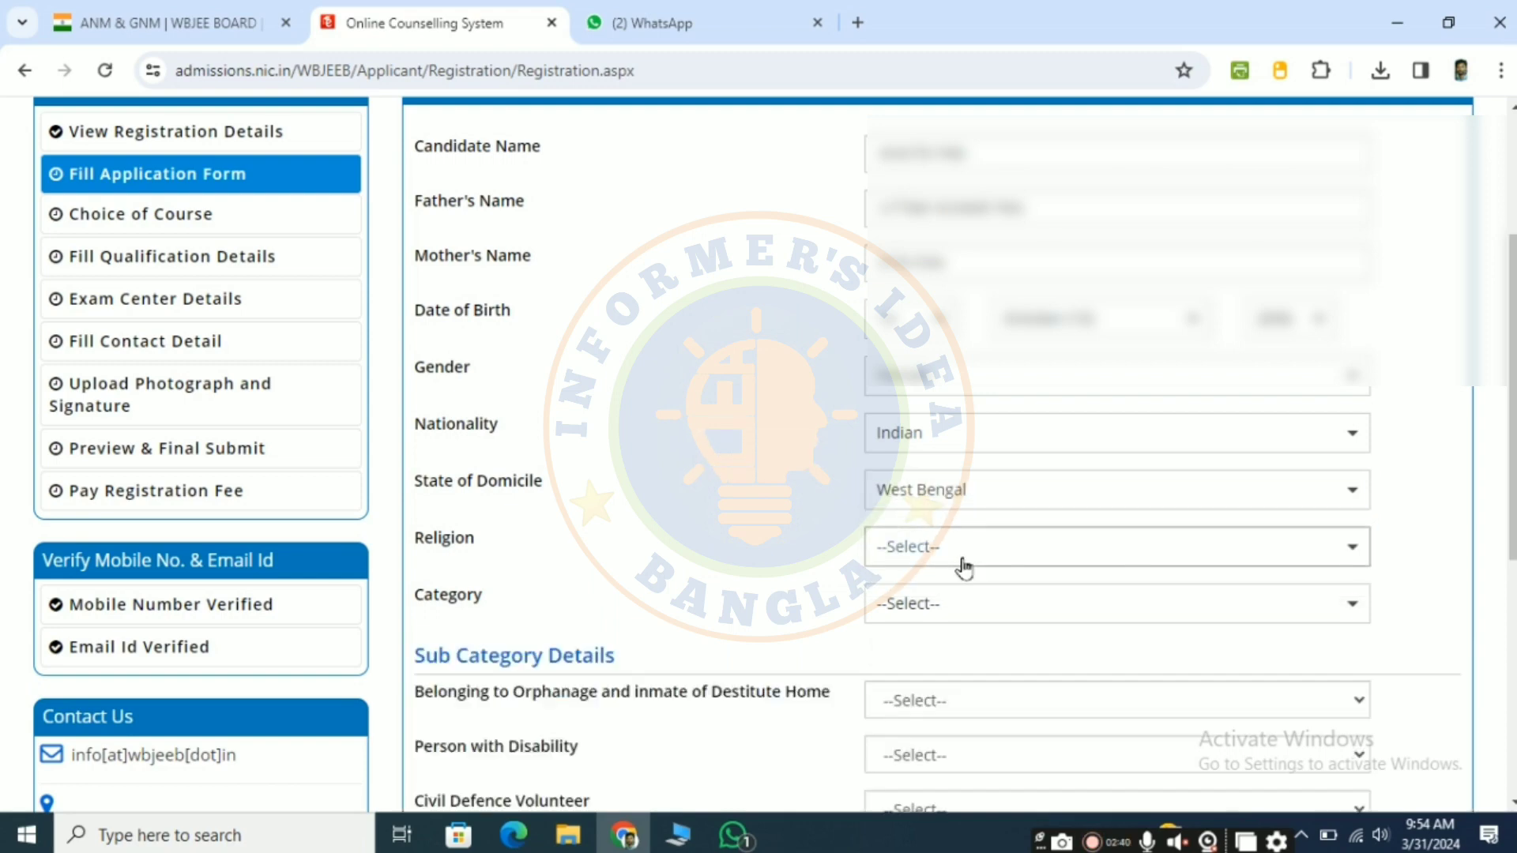
pyautogui.click(1015, 550)
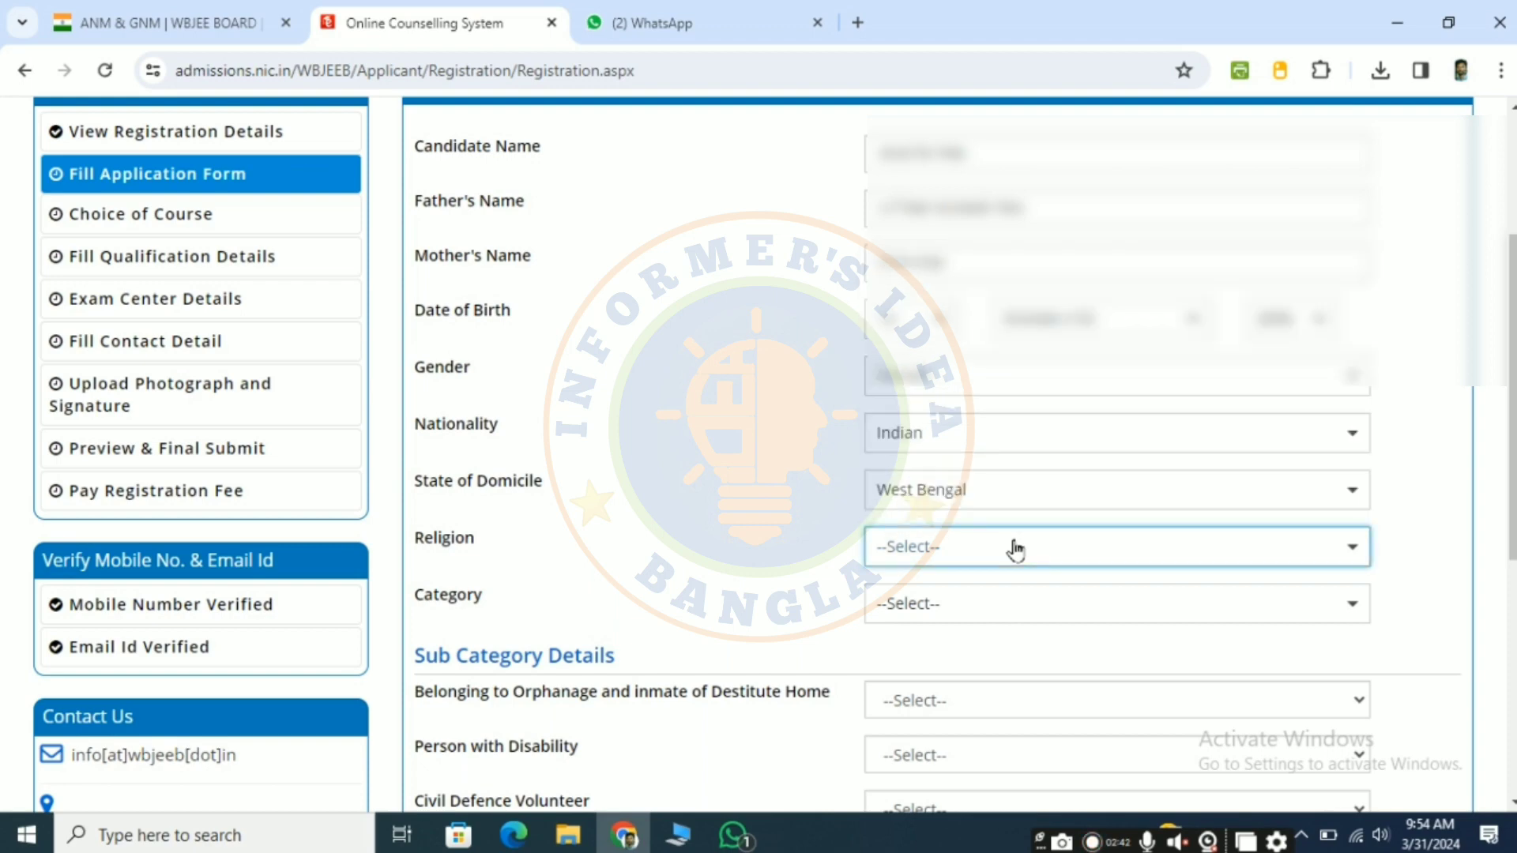
pyautogui.click(1015, 550)
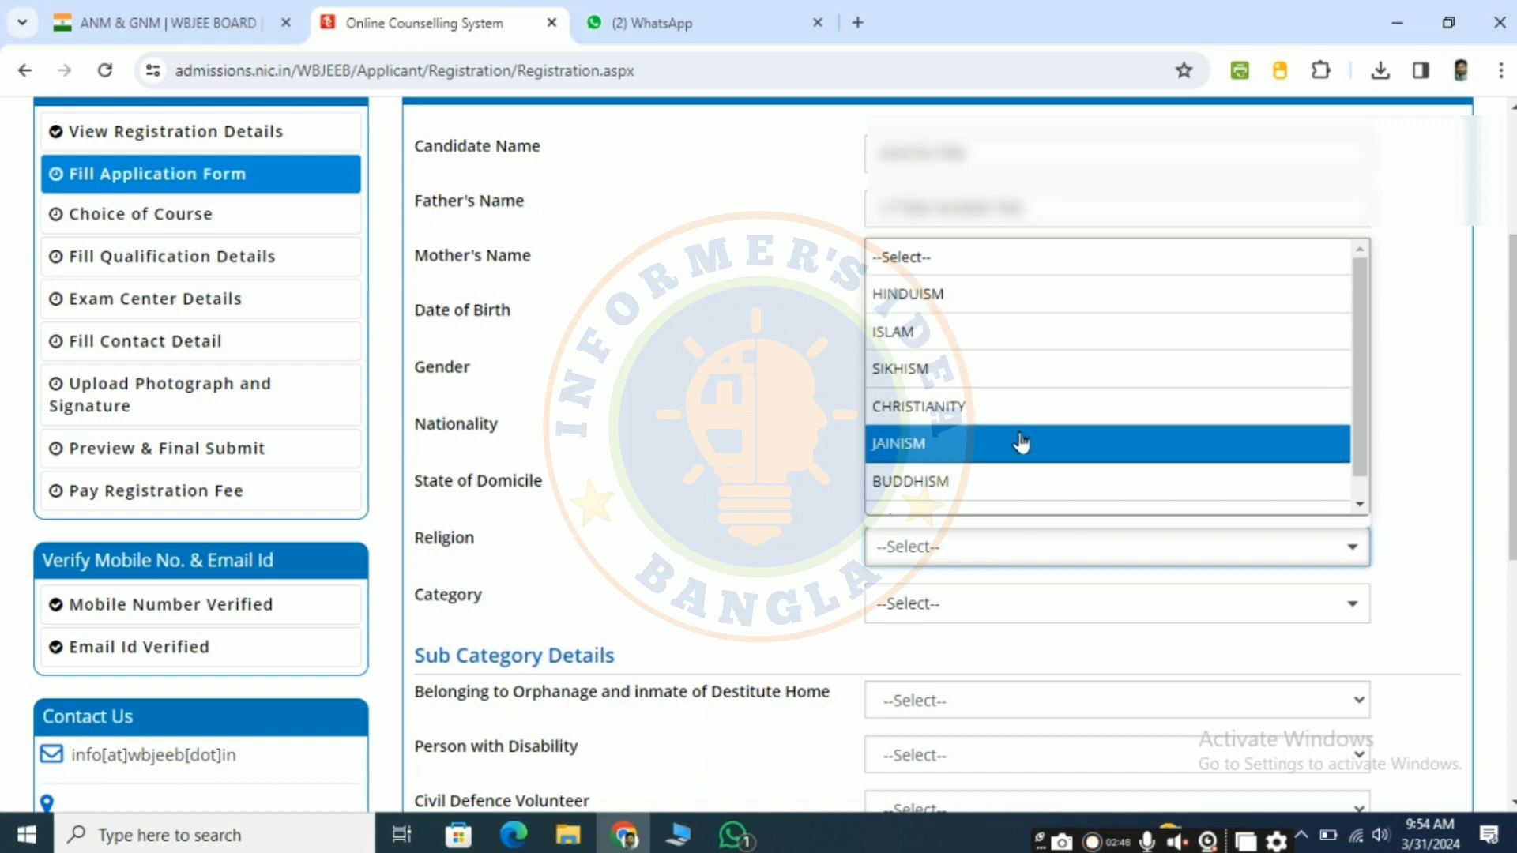
pyautogui.click(1038, 305)
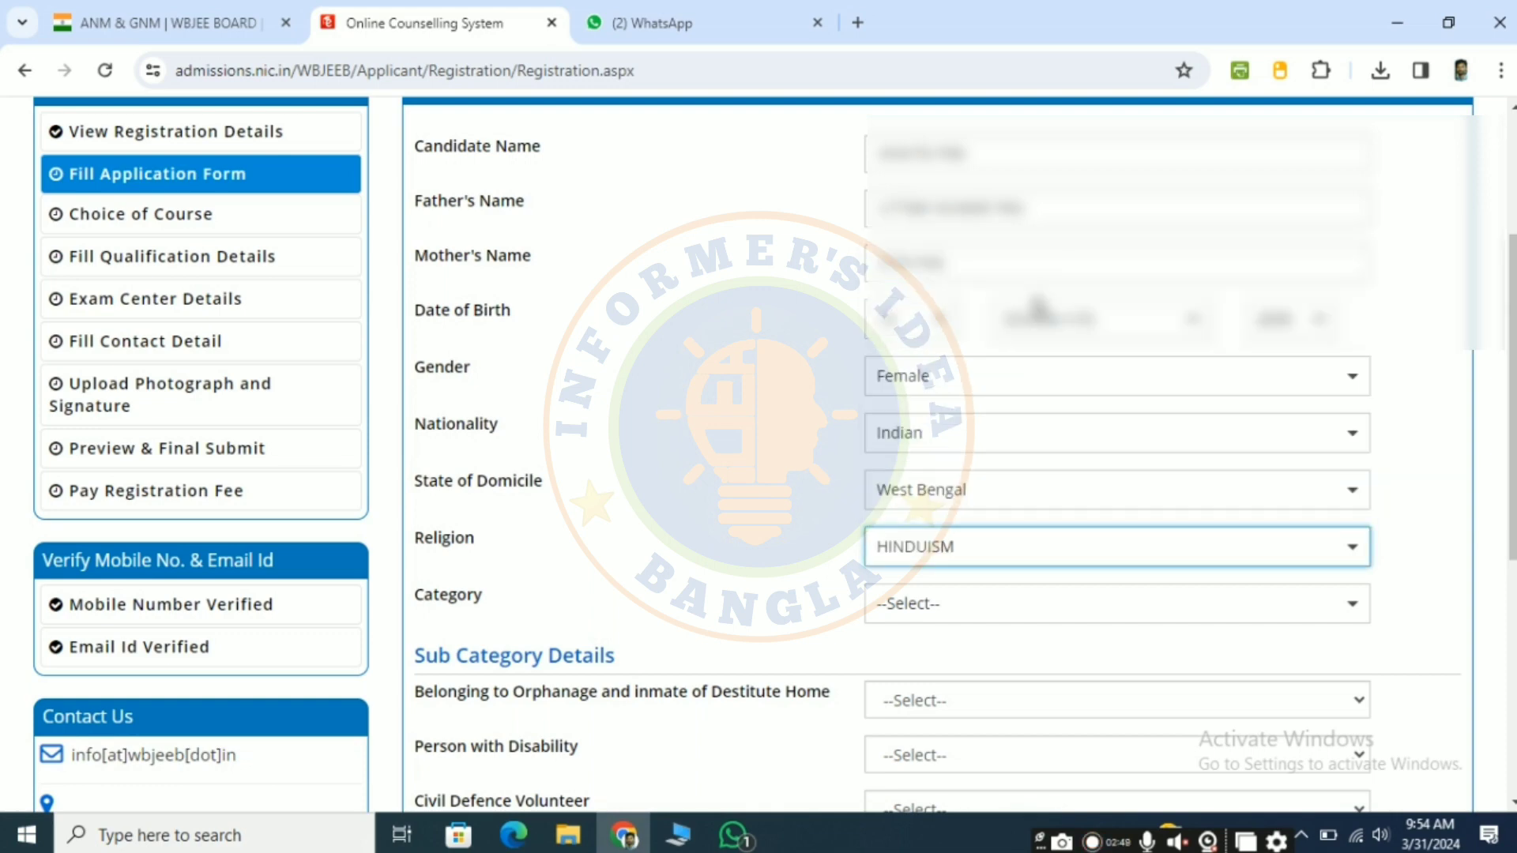
# Step: Set the candidate's category to General in the application form
pyautogui.scroll(-1, 955, 594)
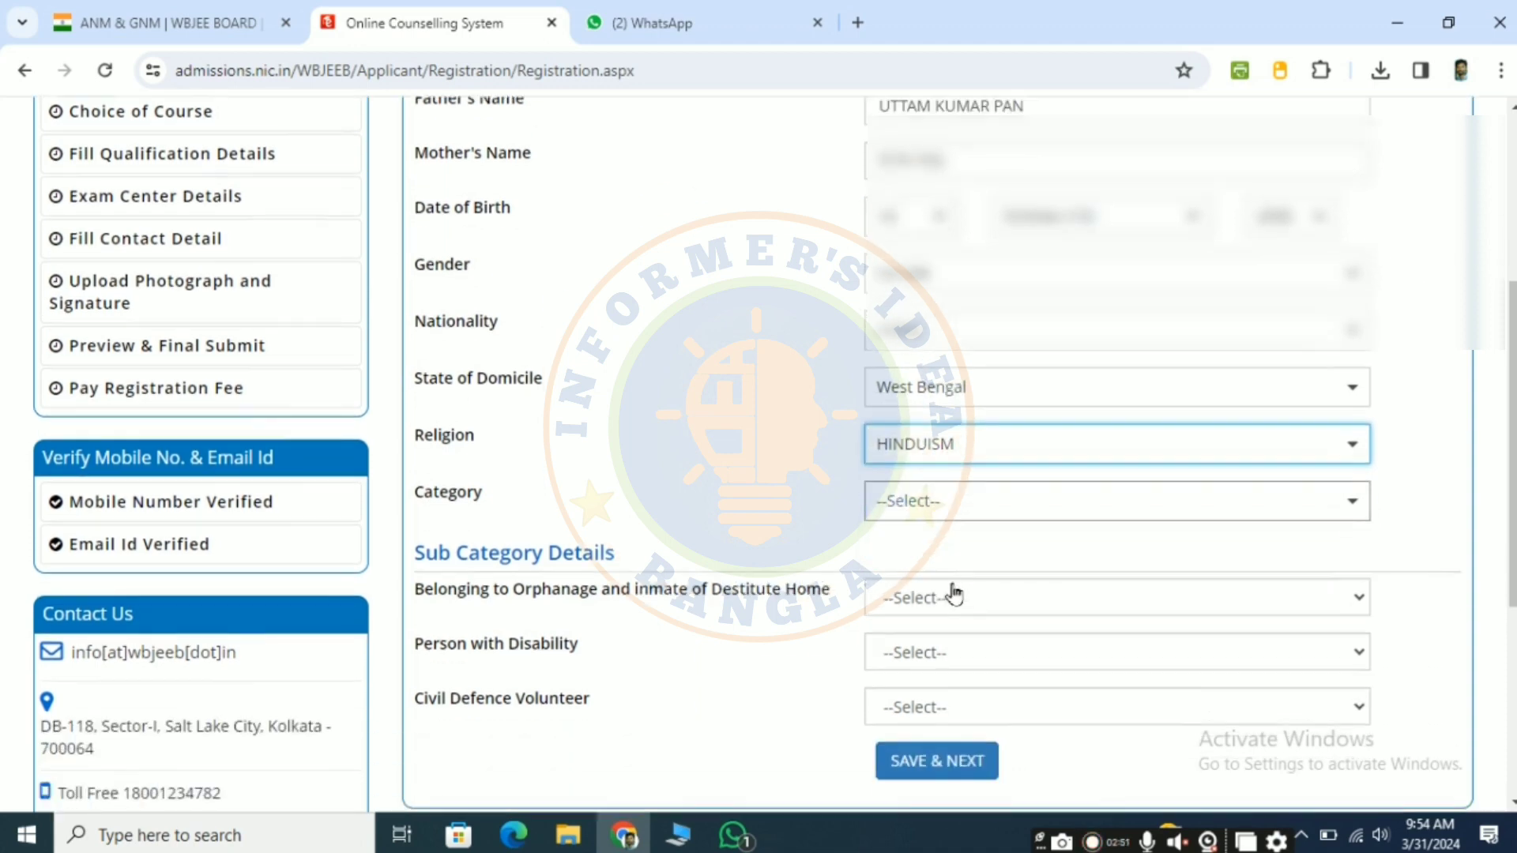
pyautogui.click(953, 464)
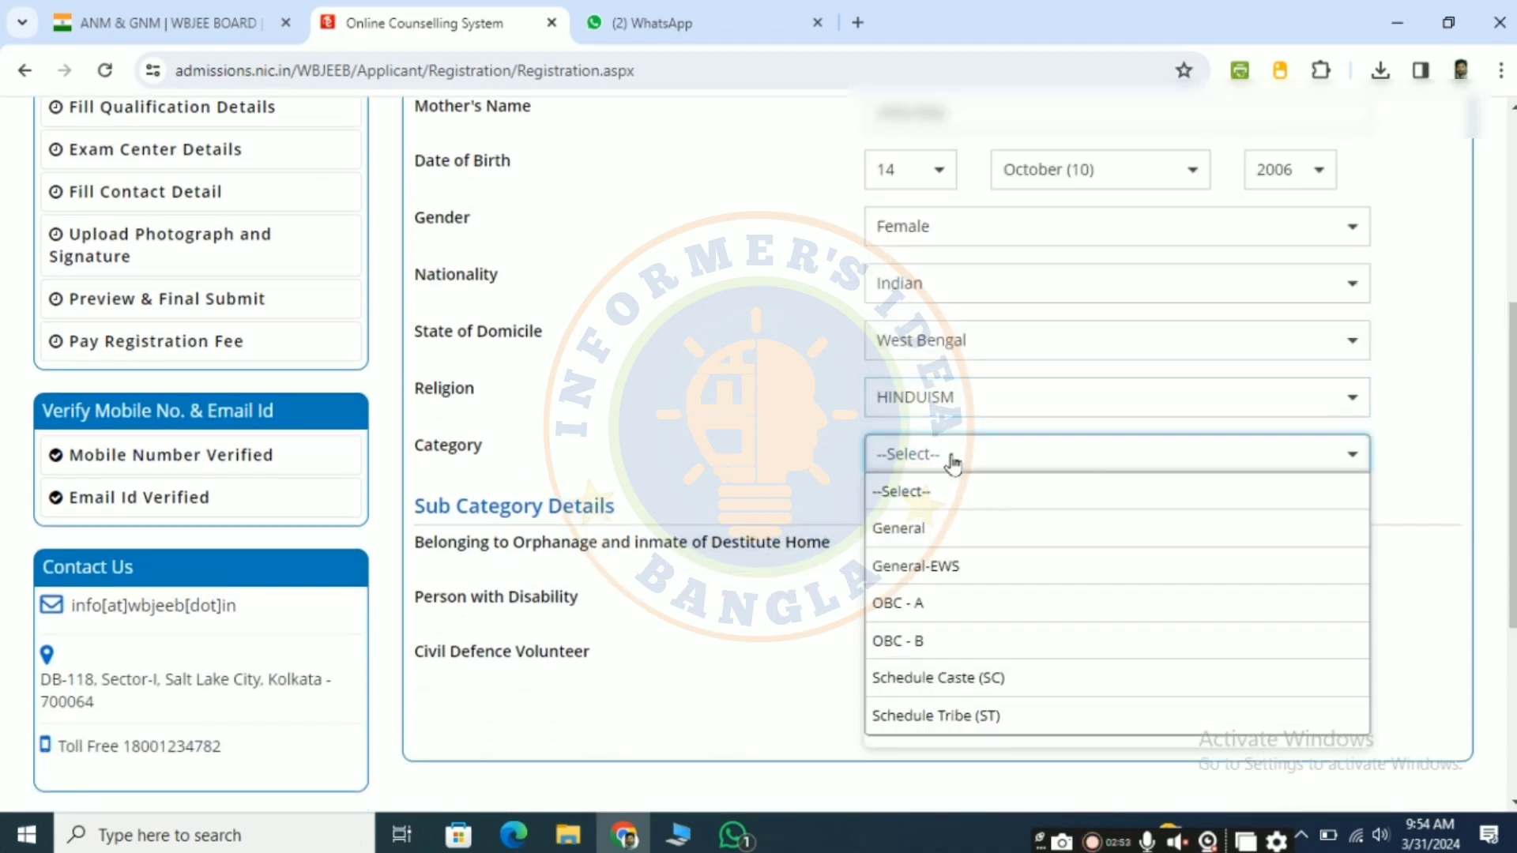
pyautogui.click(995, 545)
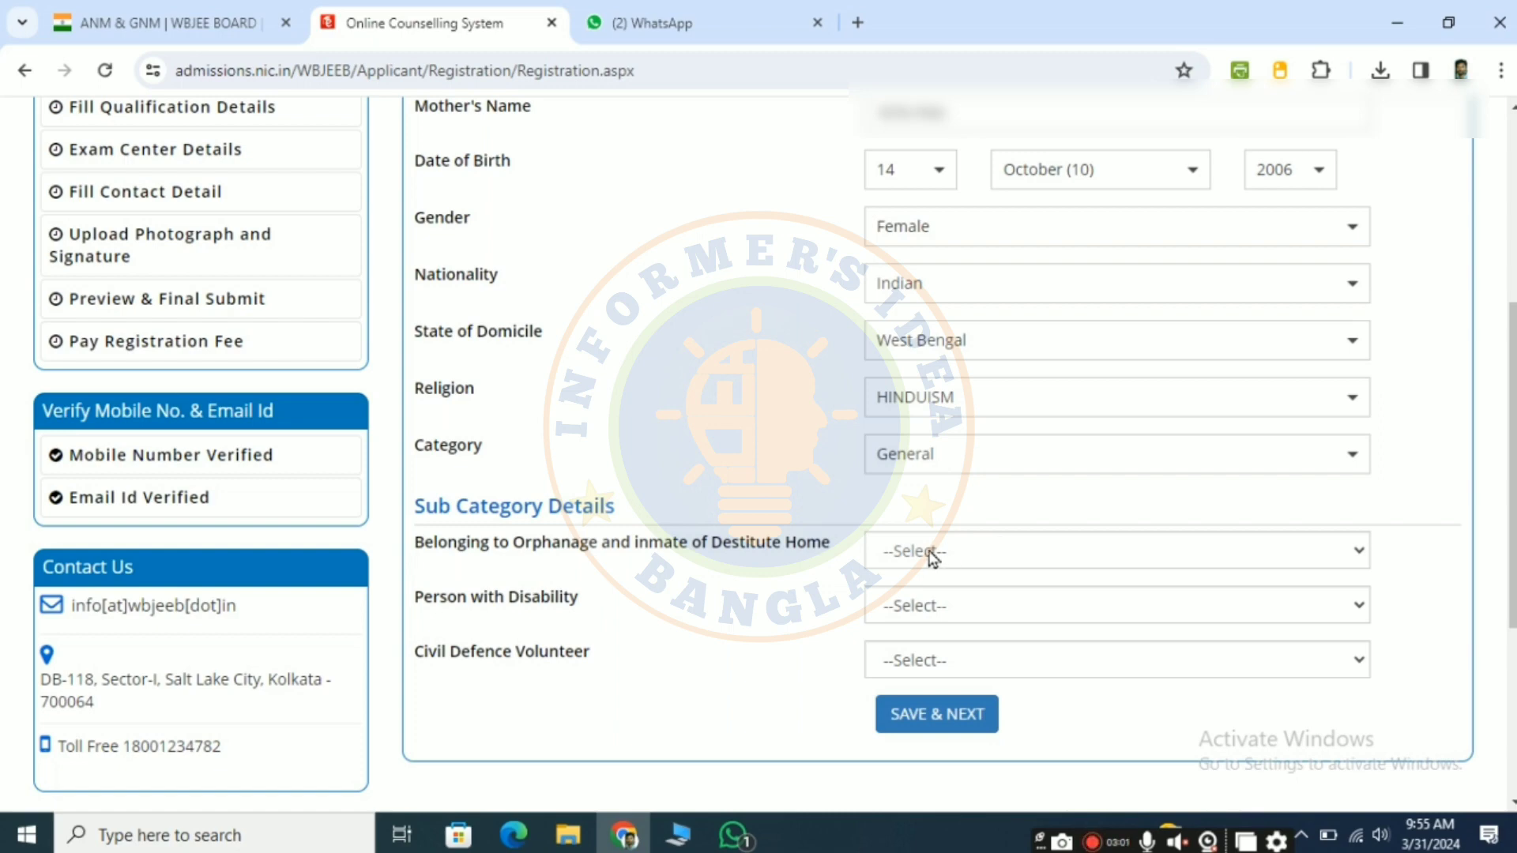
# Step: Answer No for orphanage or destitute home inmate, person with disability and civil defence volunteer, and save the application form
pyautogui.click(992, 556)
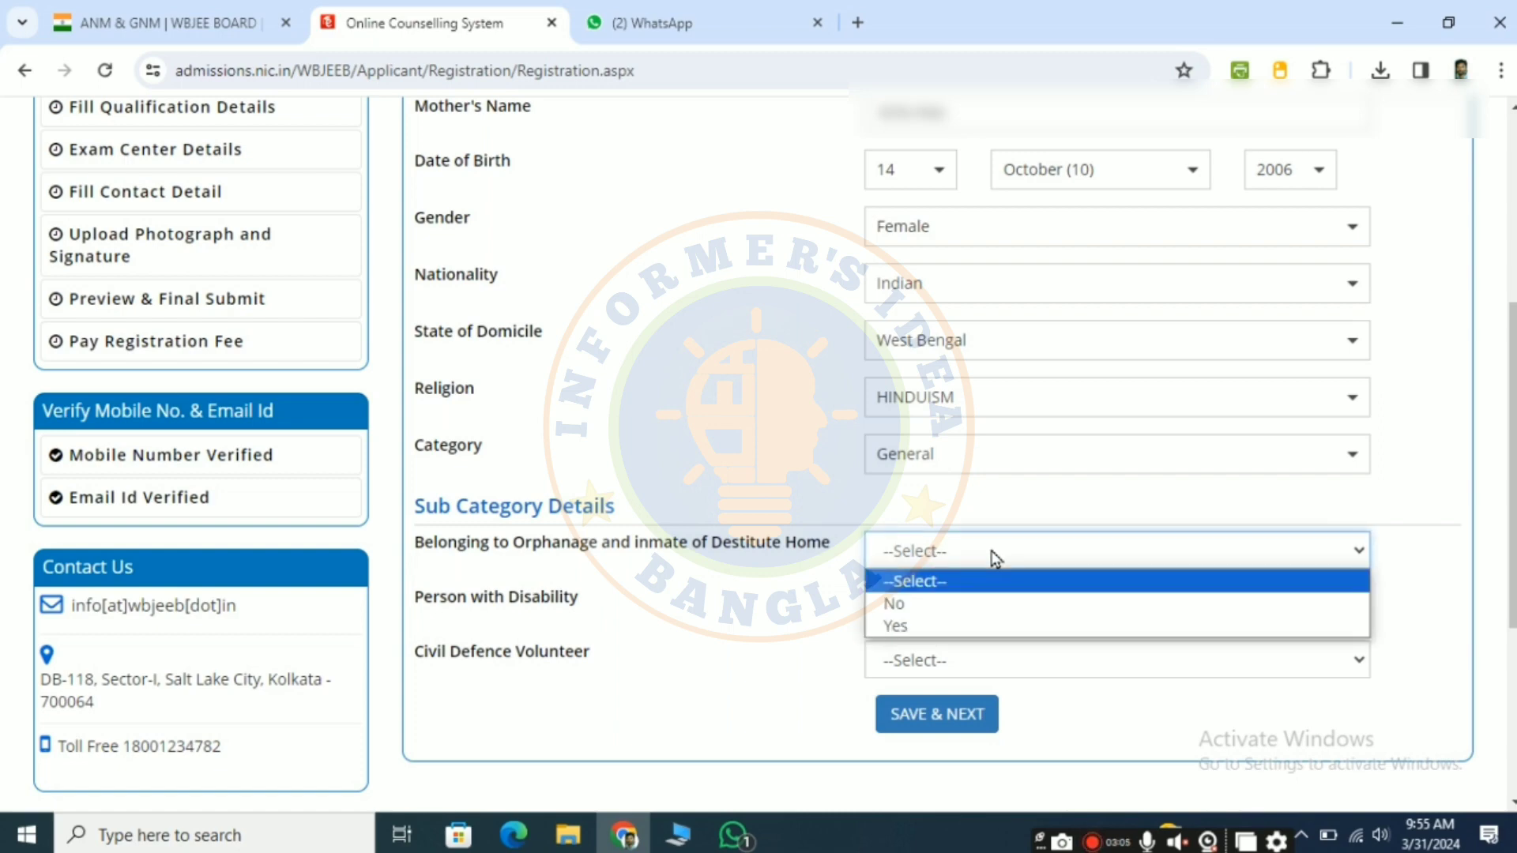
pyautogui.click(937, 605)
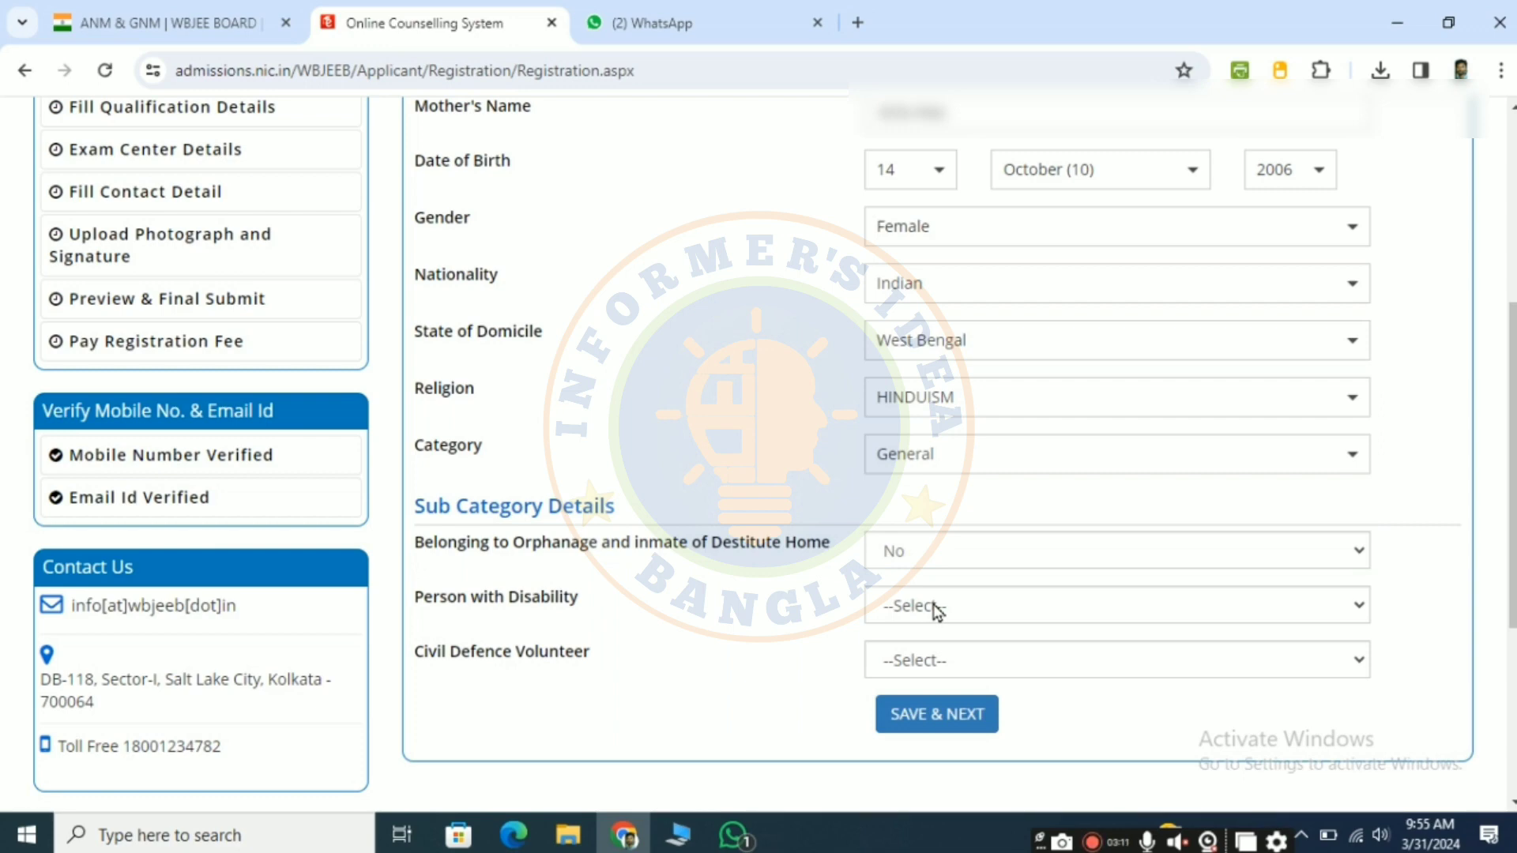
pyautogui.click(1138, 615)
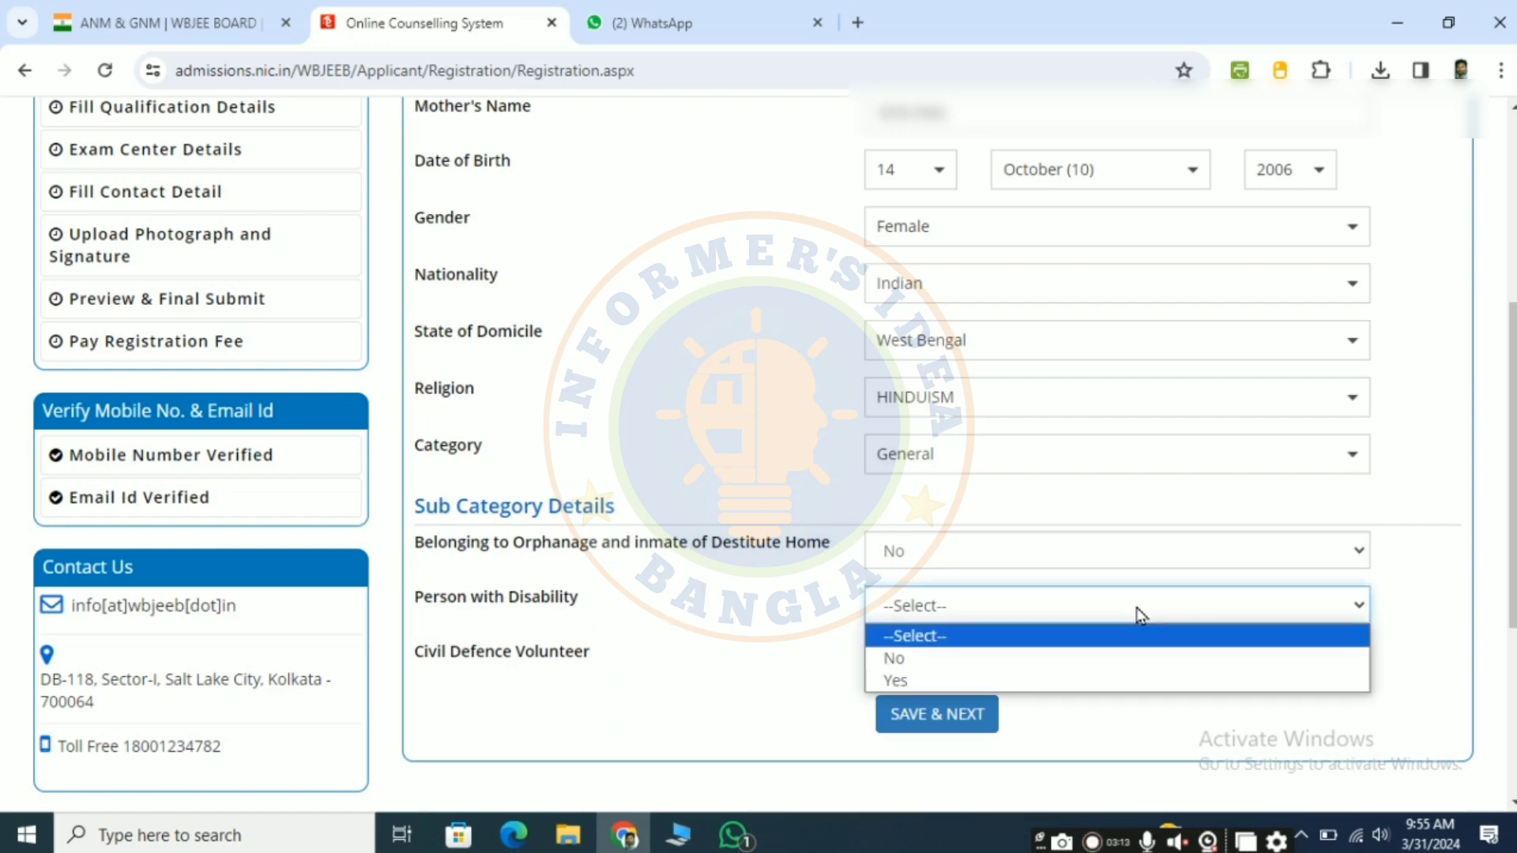
pyautogui.click(979, 668)
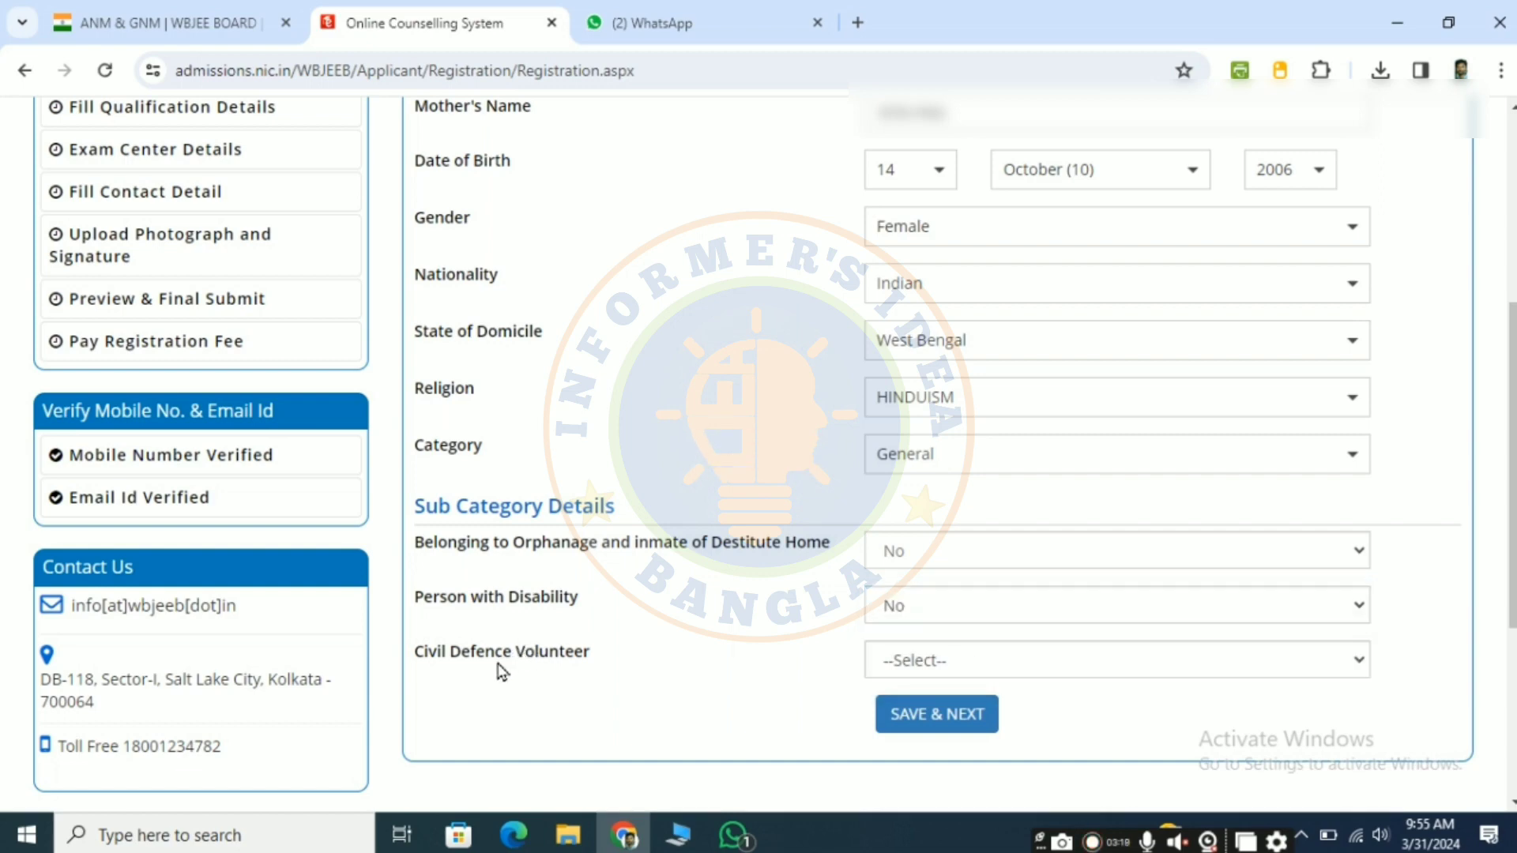
pyautogui.click(1019, 659)
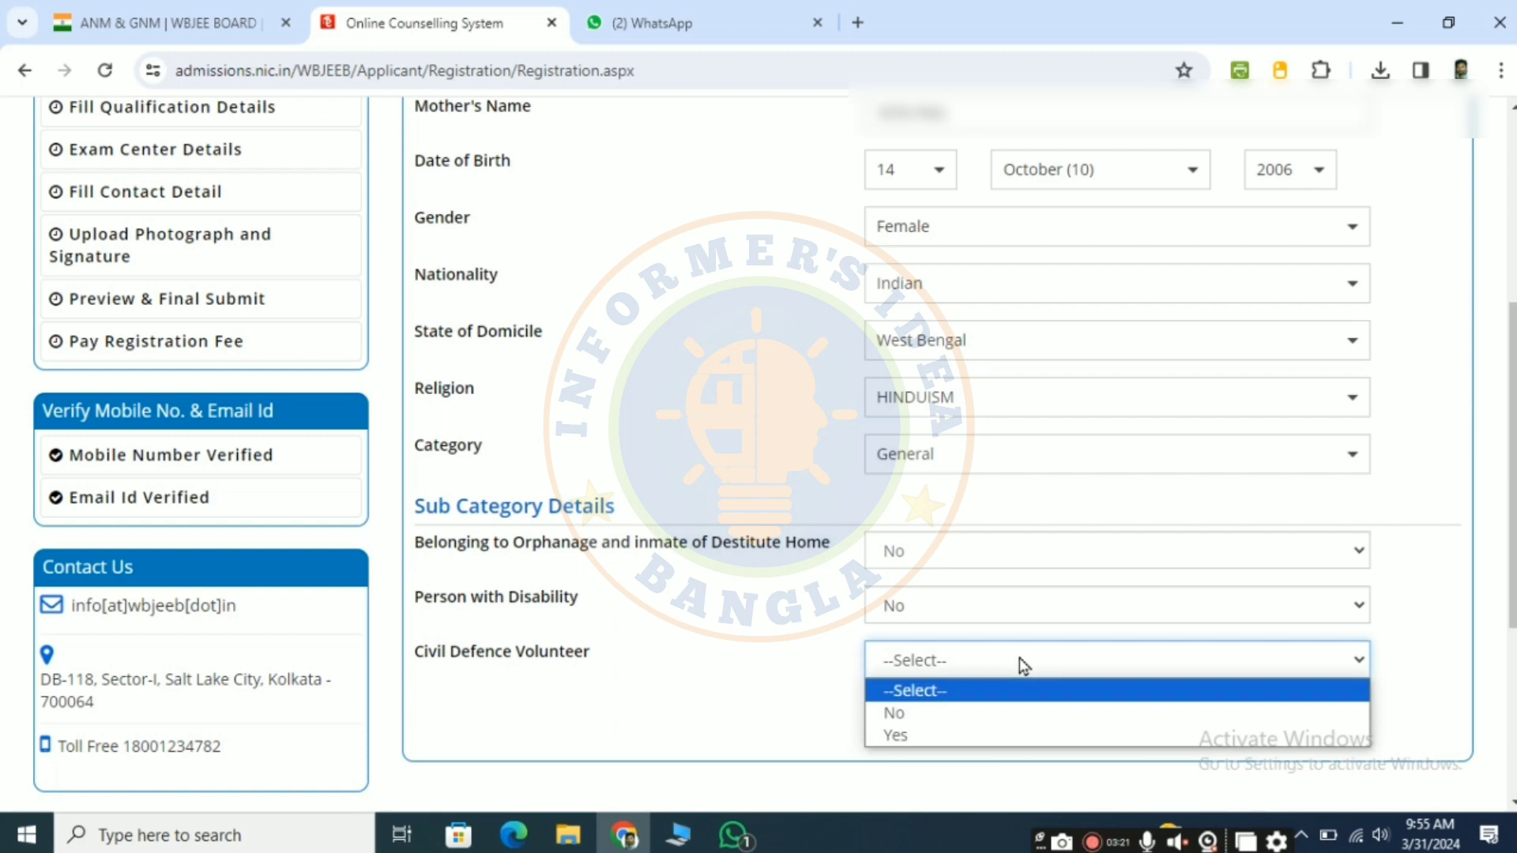
pyautogui.click(918, 714)
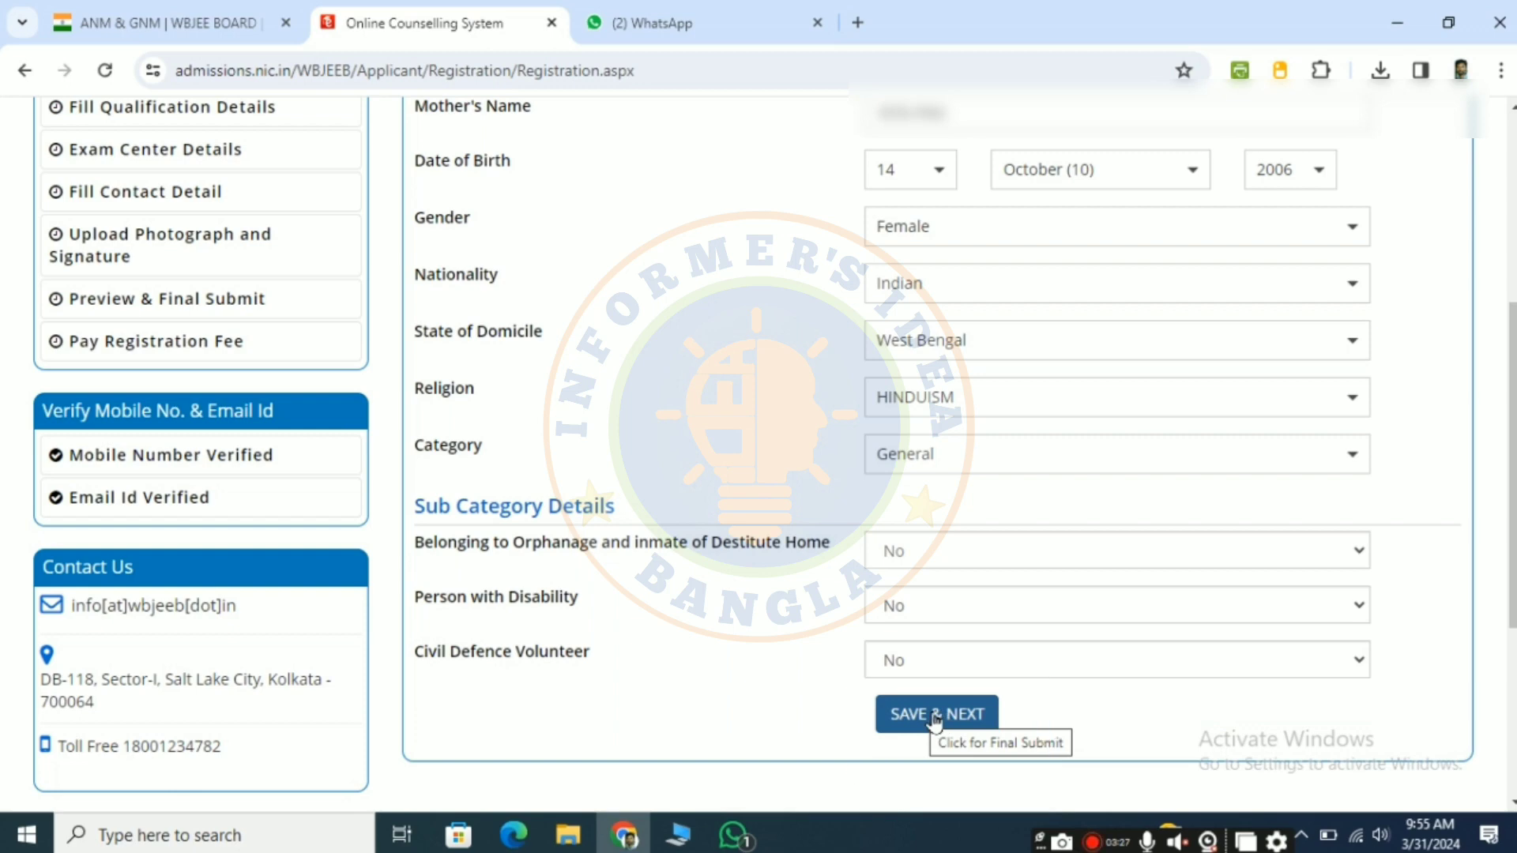
pyautogui.click(936, 715)
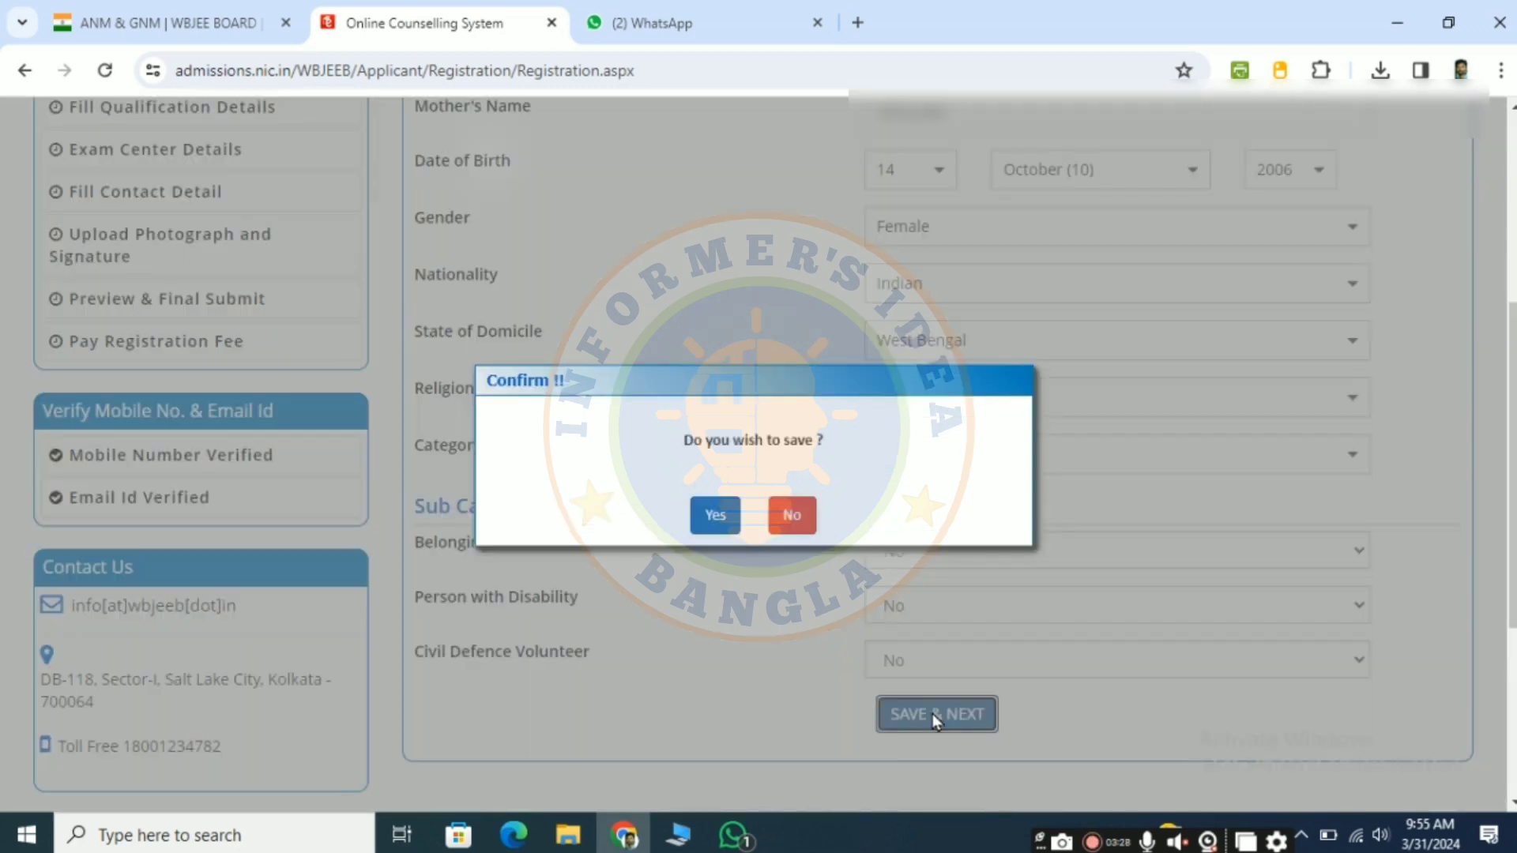
pyautogui.click(708, 524)
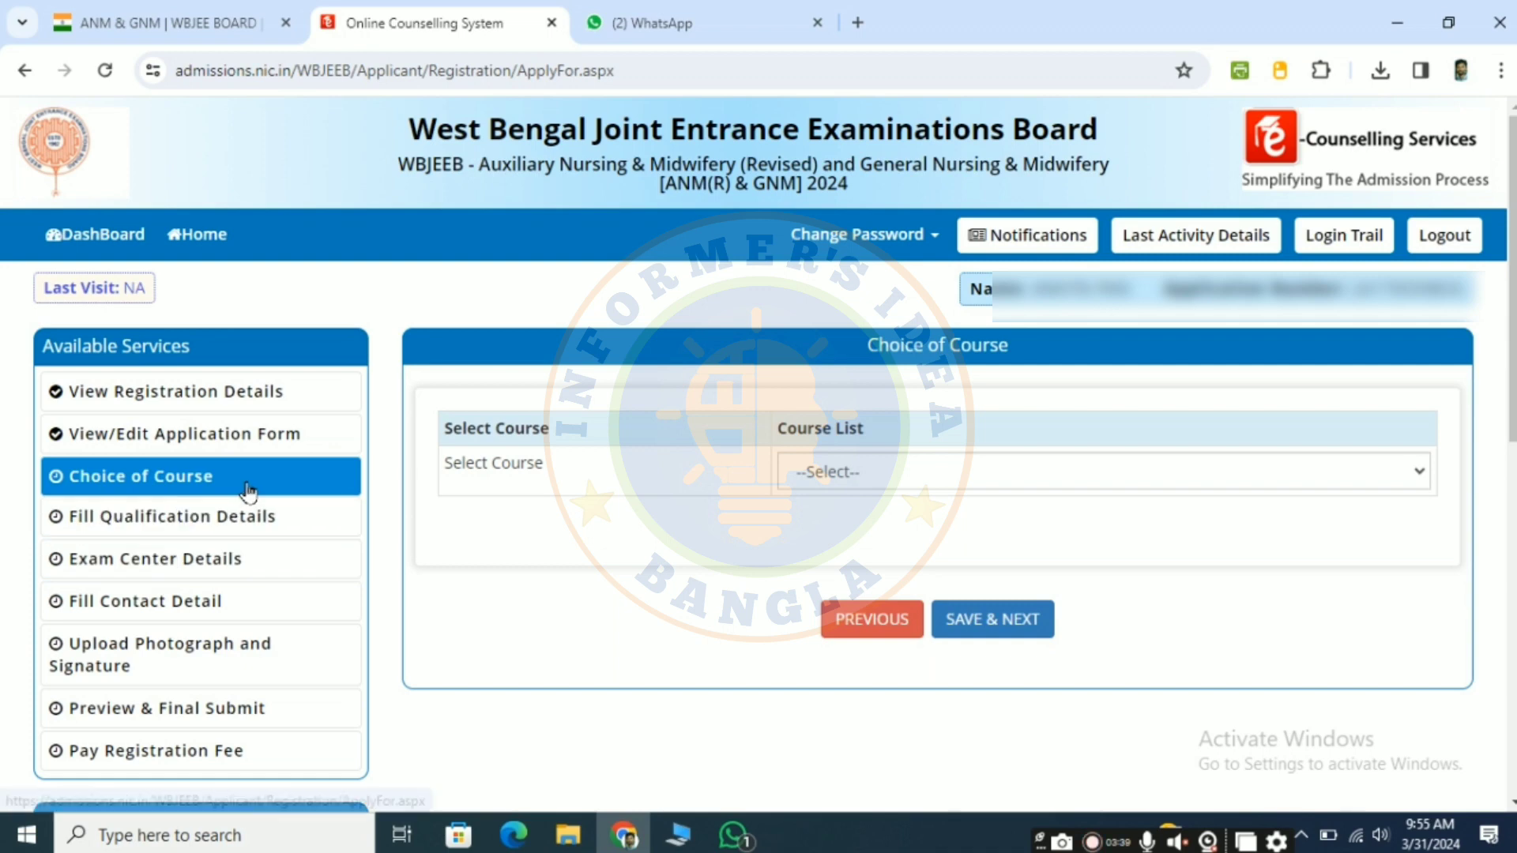
# Step: Choose Both ANM(R) and GNM as the course, and save and submit the course choice
pyautogui.click(893, 474)
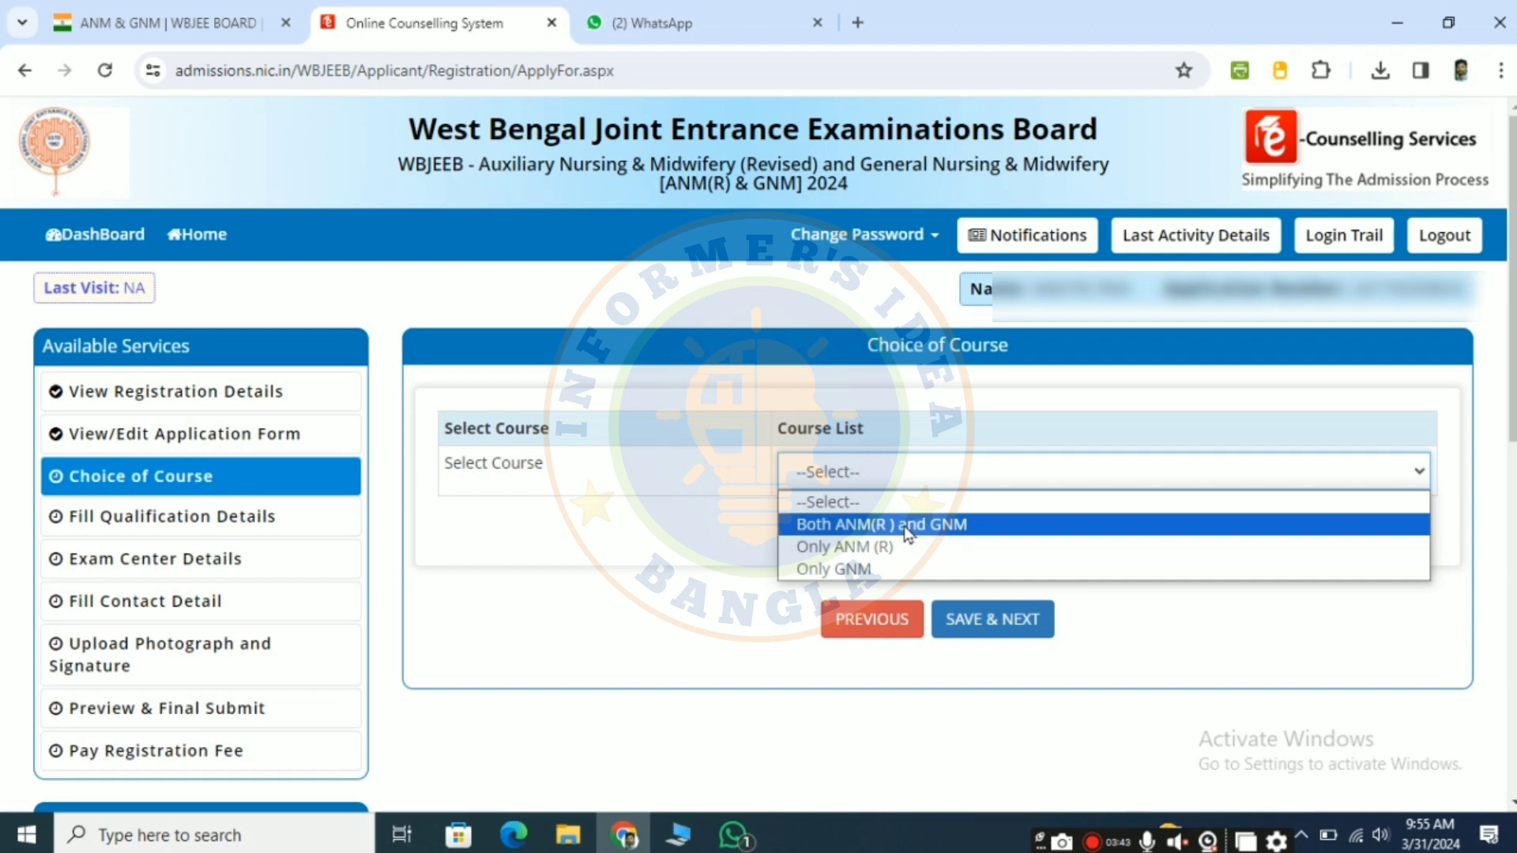
pyautogui.click(947, 526)
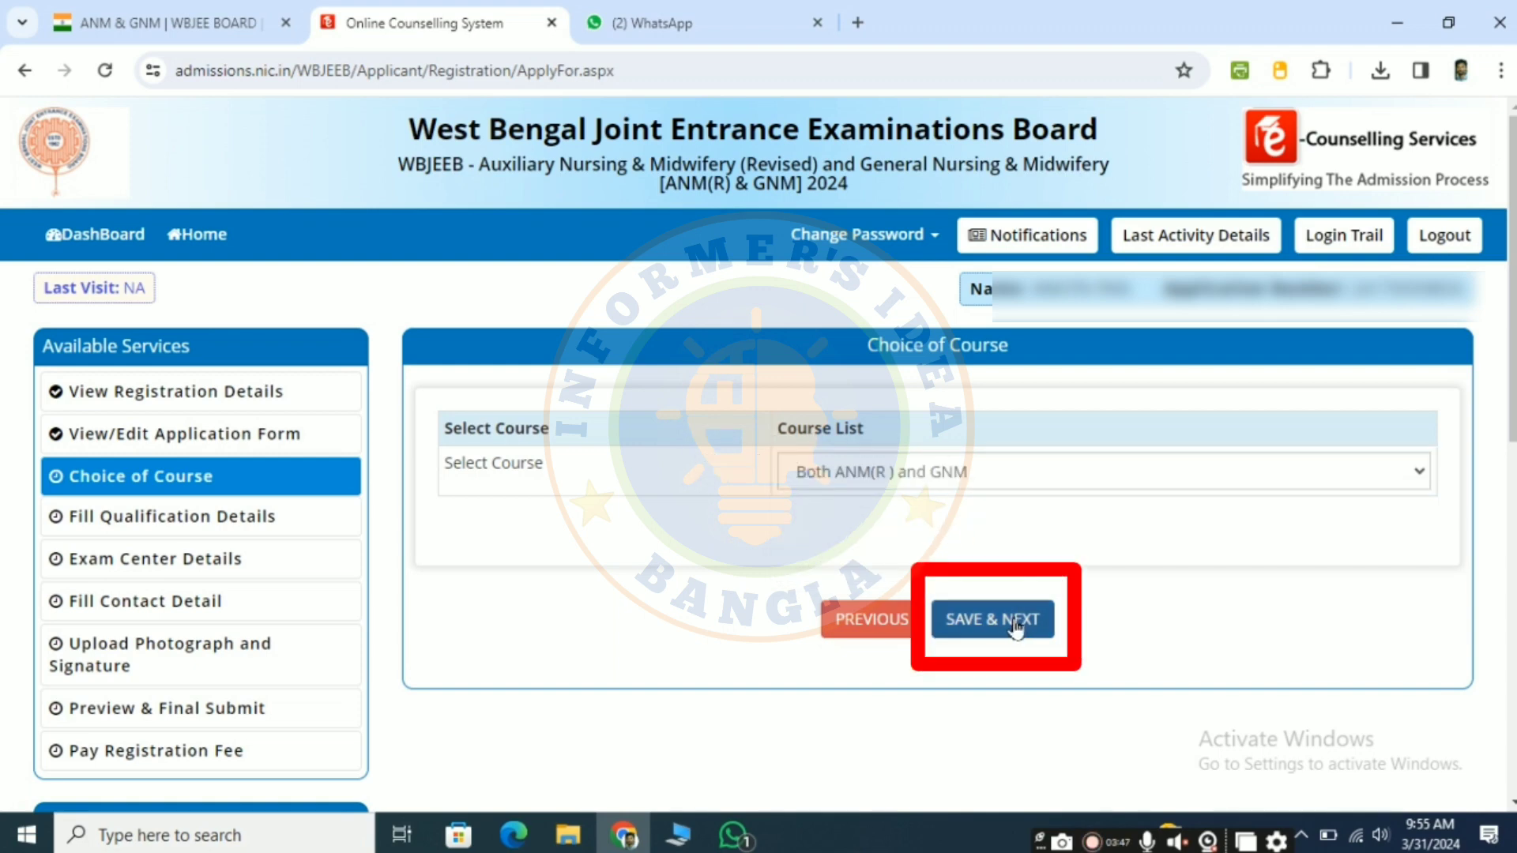
pyautogui.click(981, 631)
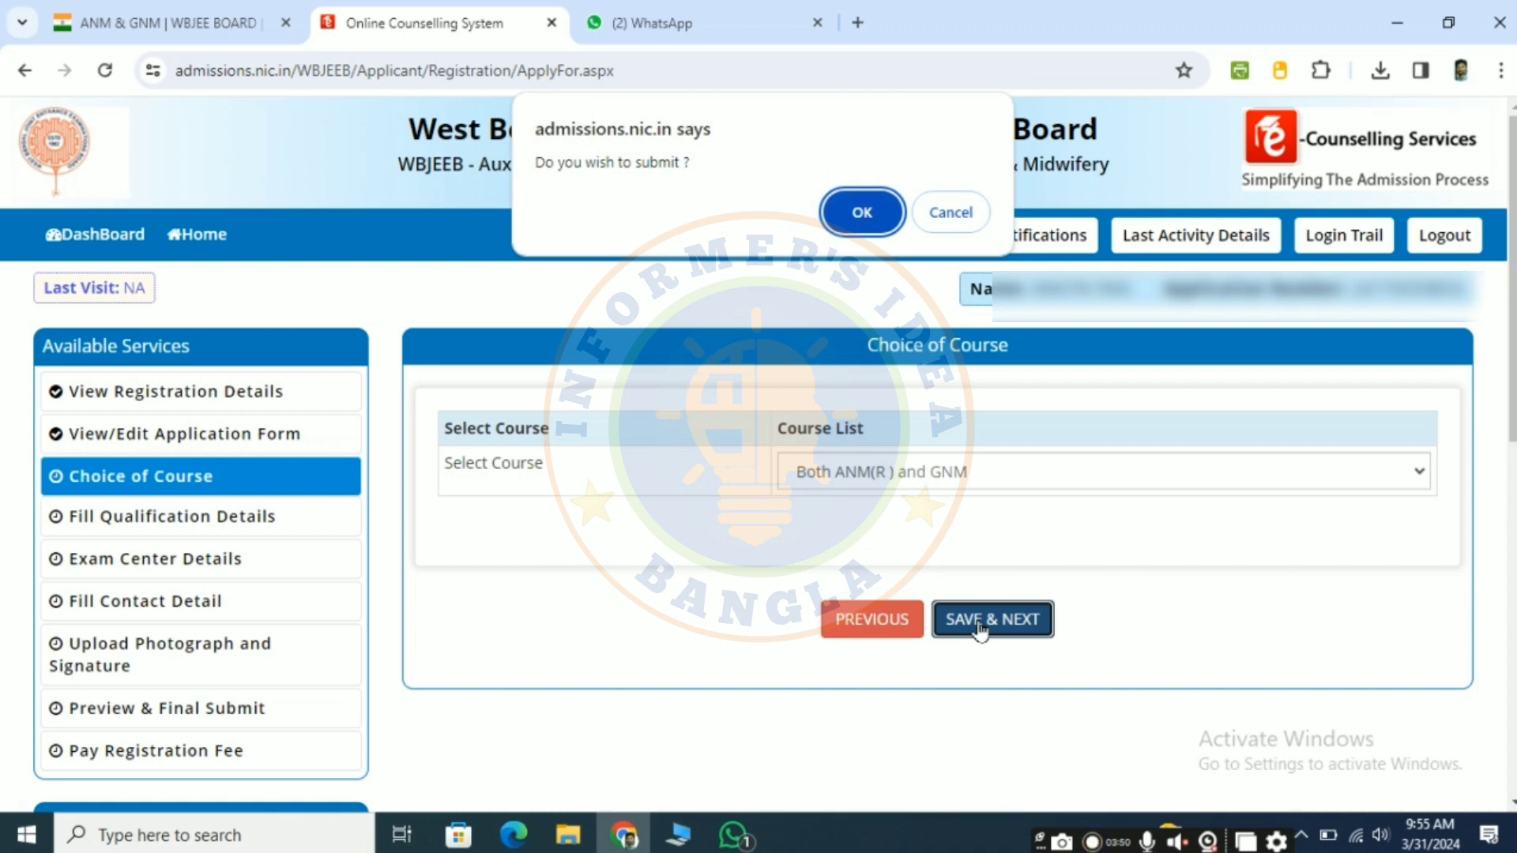
pyautogui.click(862, 216)
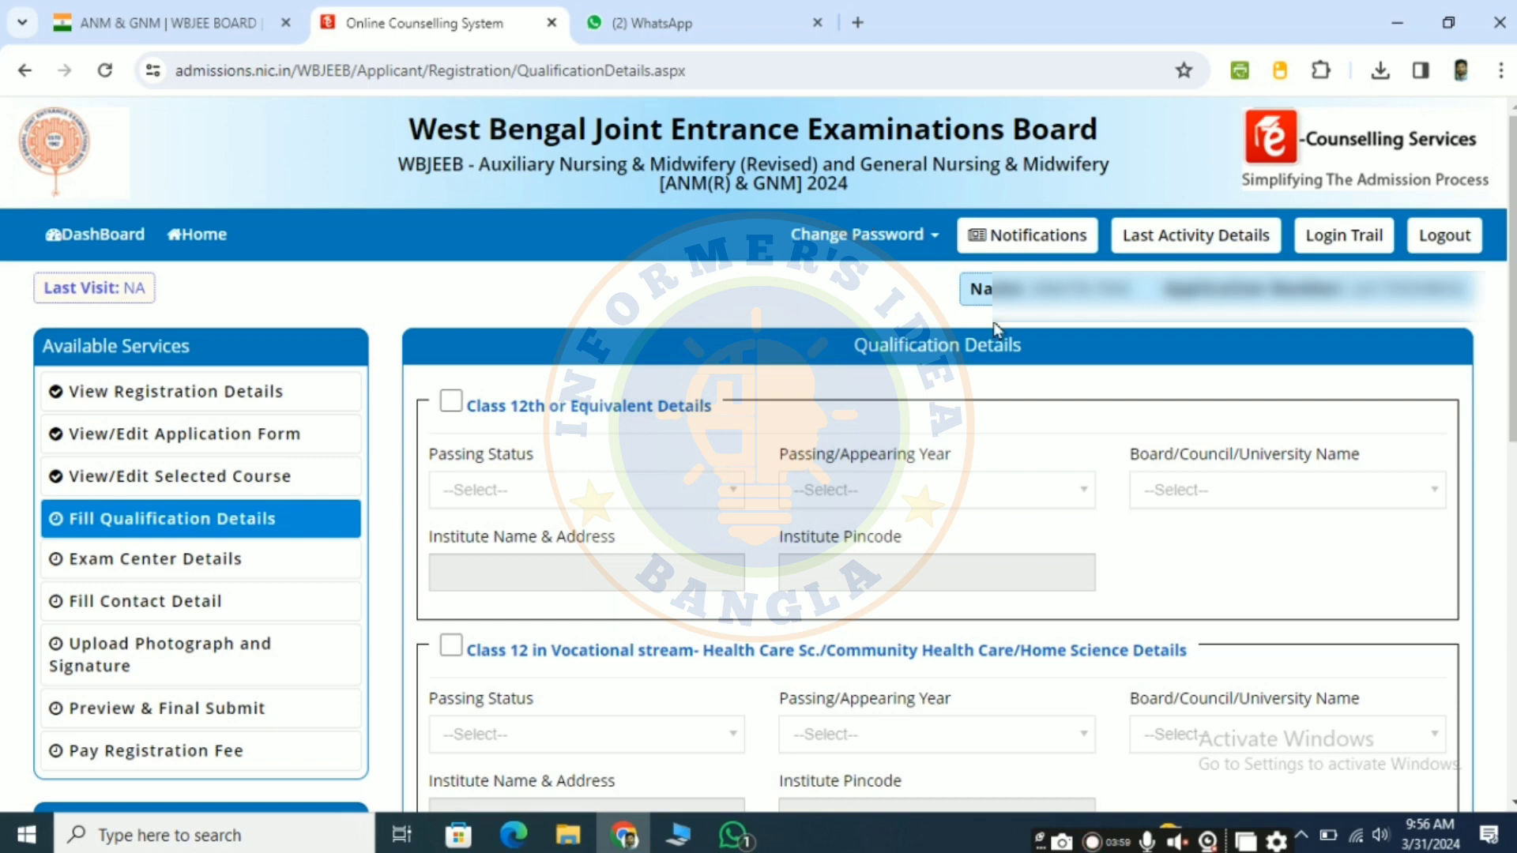
# Step: Enable the Class 12th or equivalent details and set the passing status to Appearing and the year to 2024
pyautogui.scroll(-2, 1059, 405)
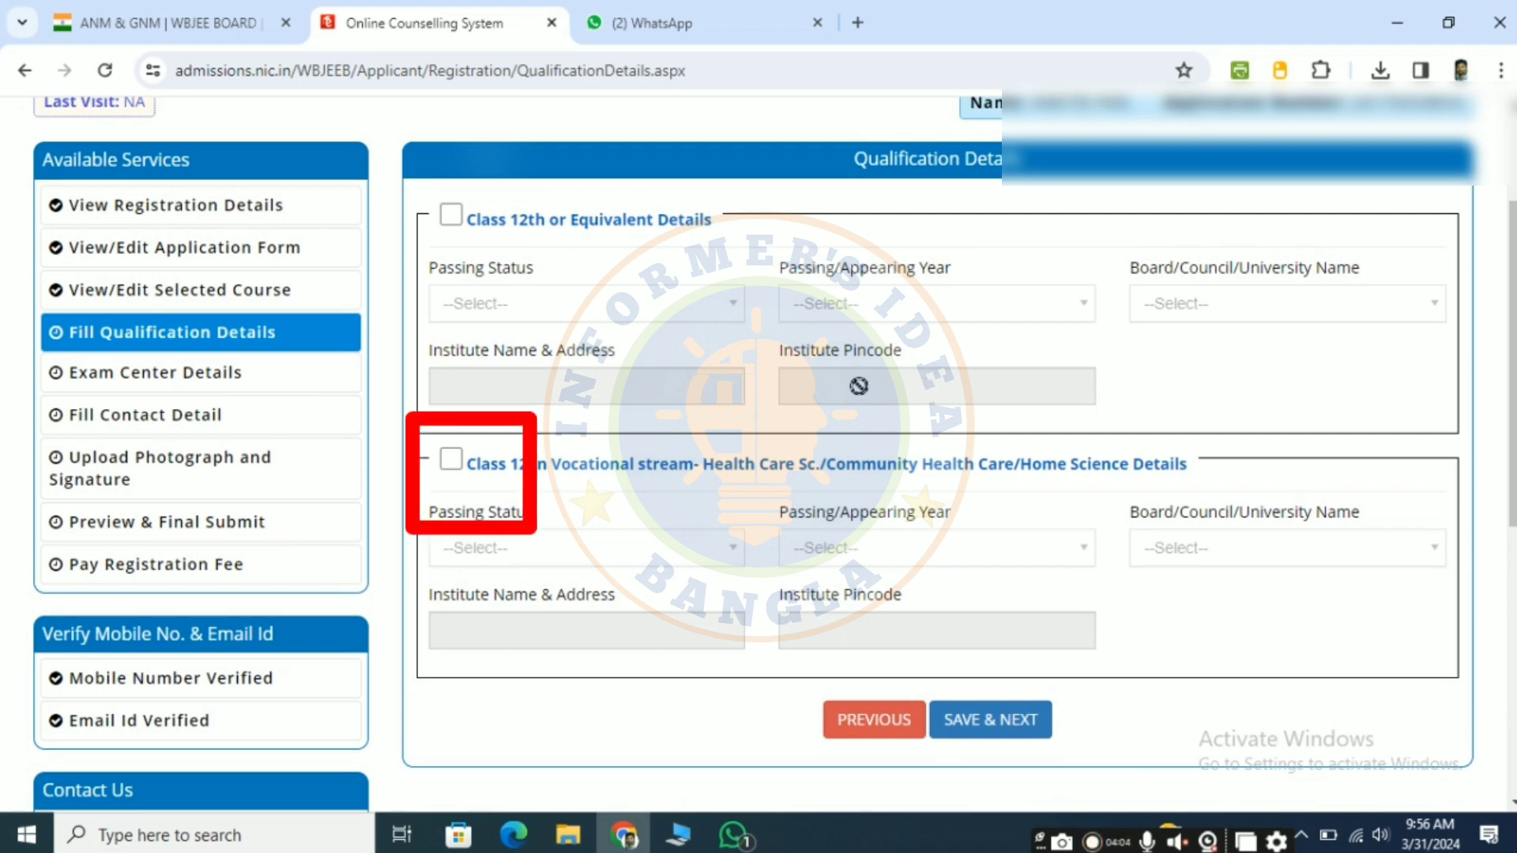
pyautogui.click(452, 216)
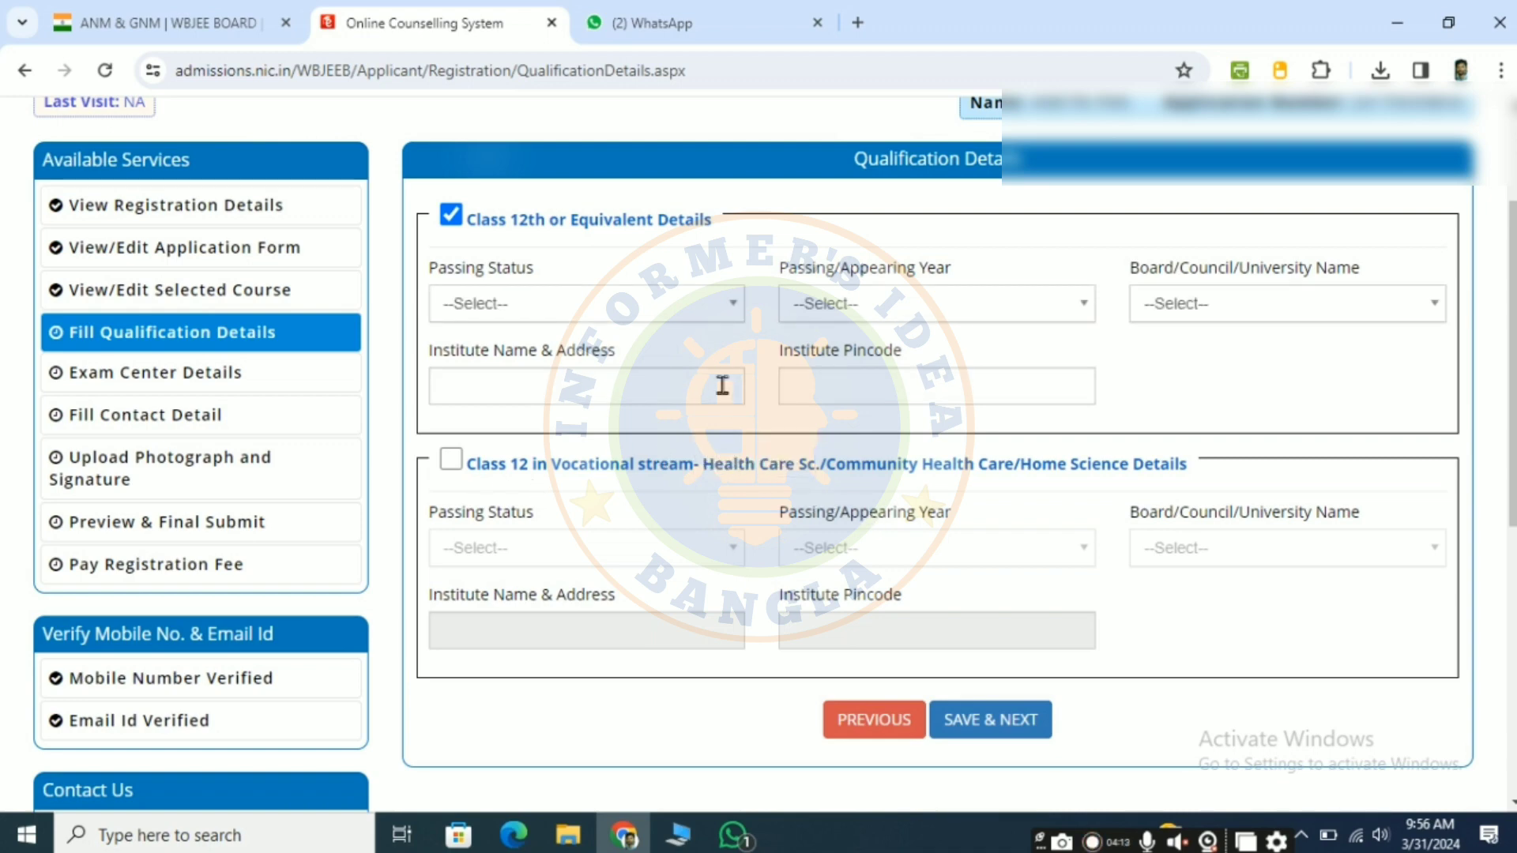
pyautogui.click(695, 306)
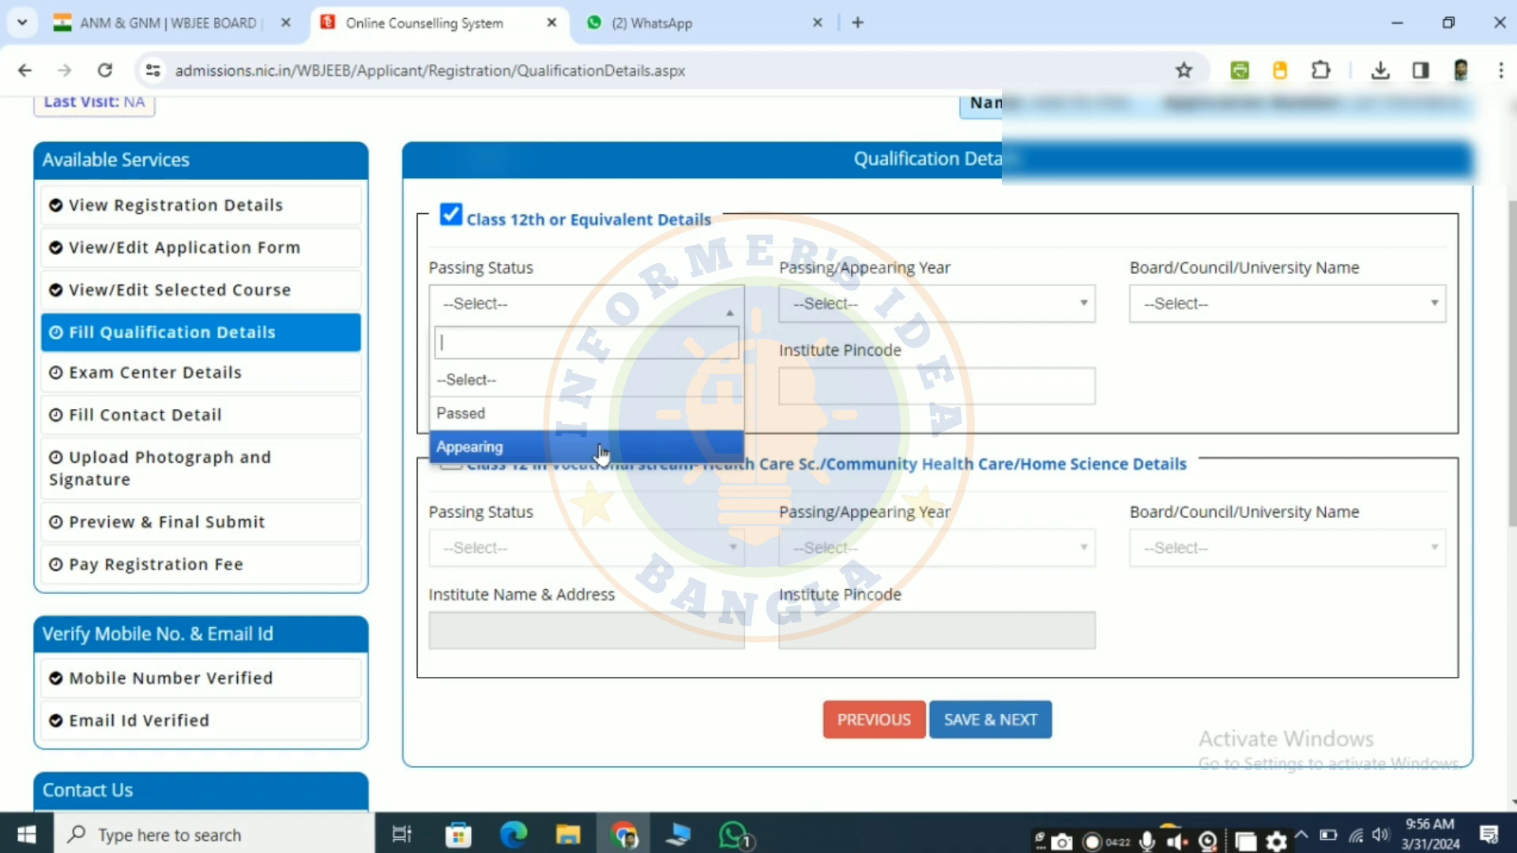
pyautogui.click(600, 452)
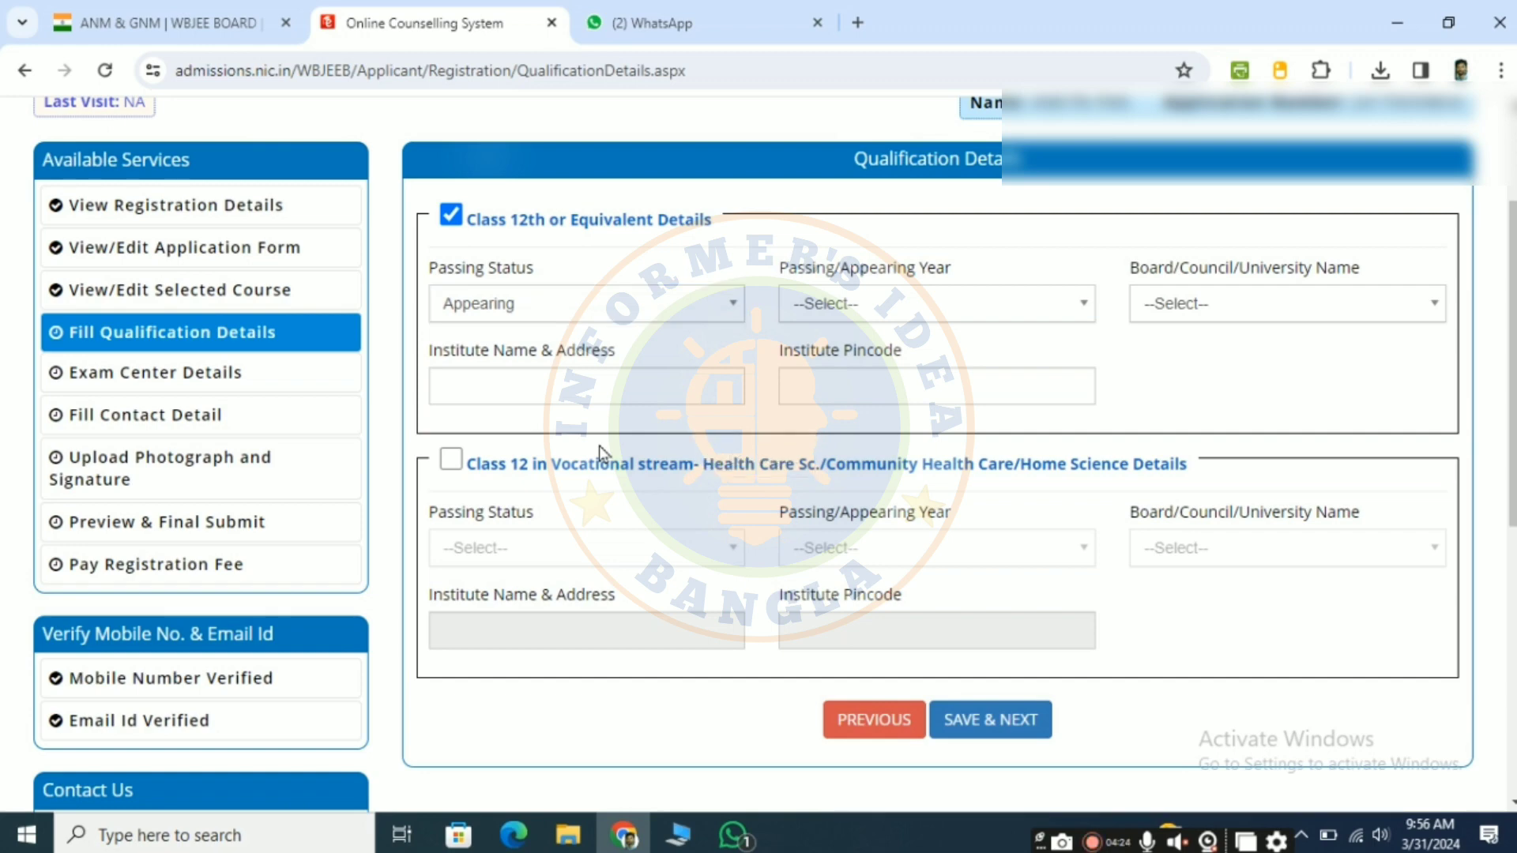
pyautogui.click(946, 300)
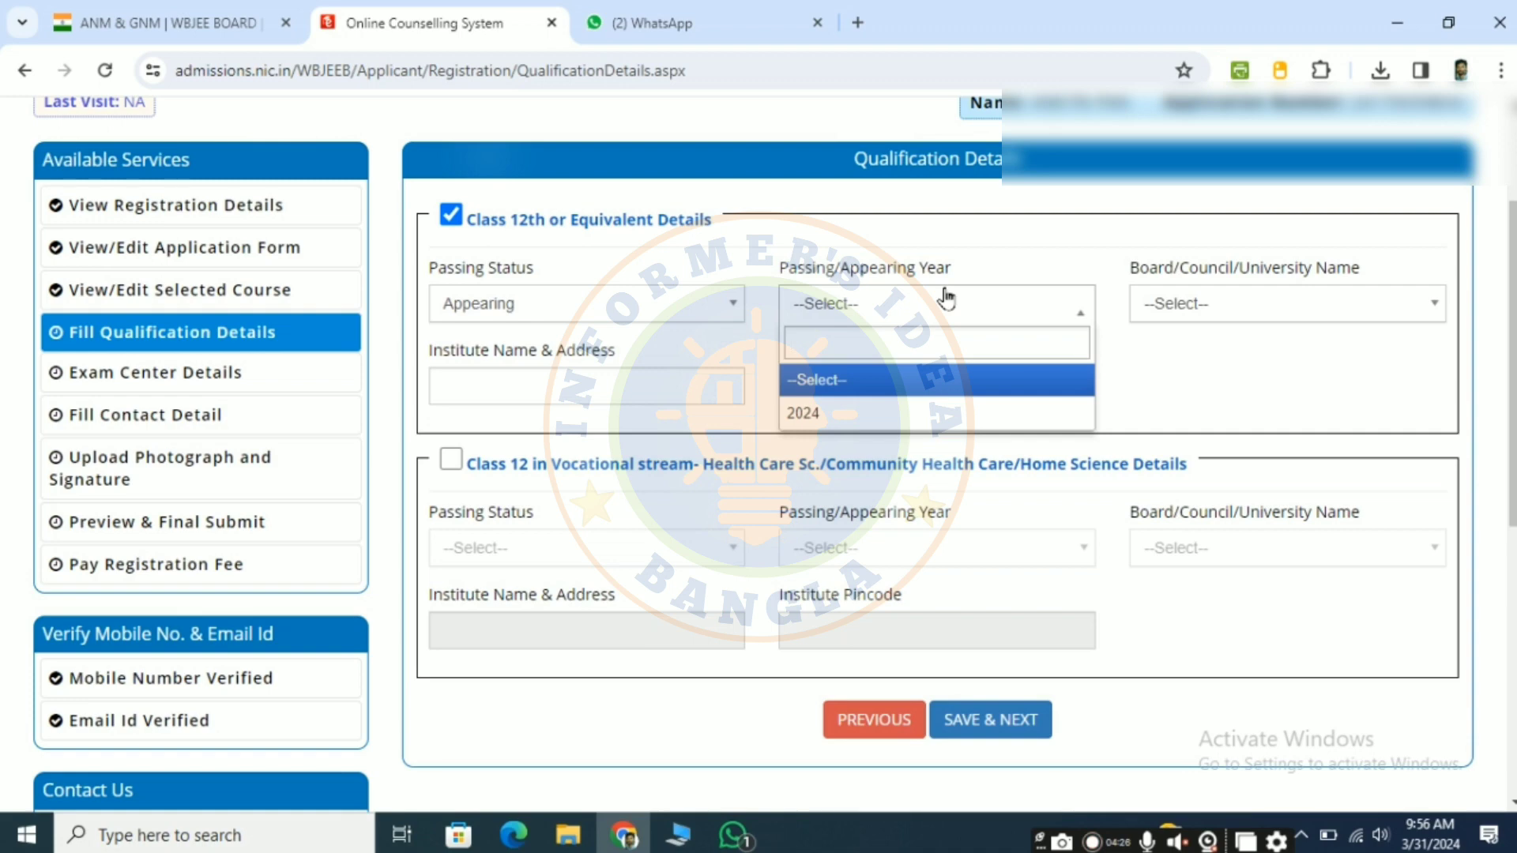
pyautogui.click(859, 415)
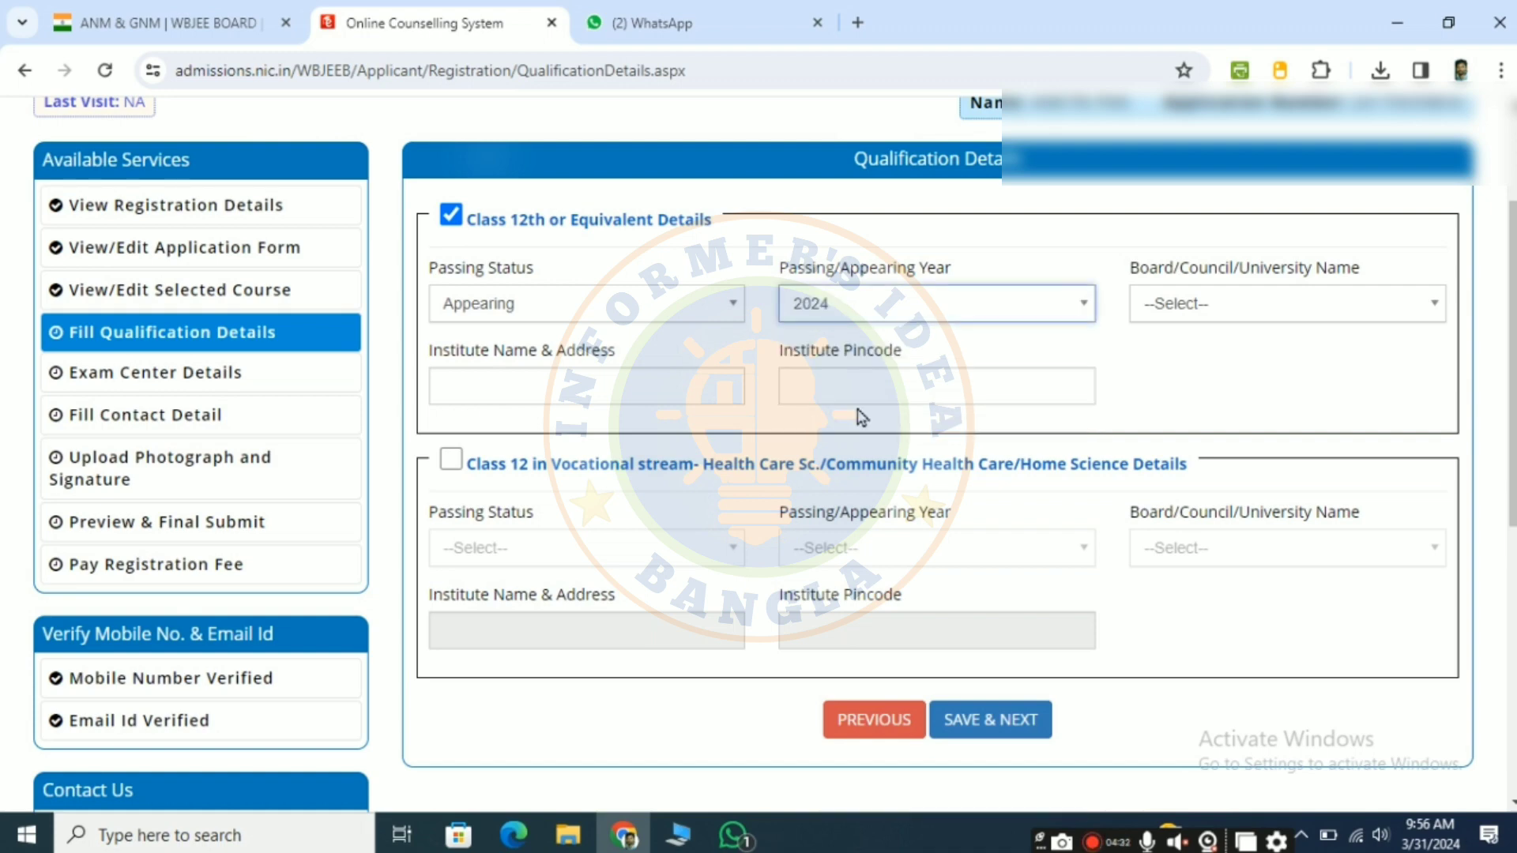
# Step: Set the Class 12th board to WEST BENGAL COUNCIL OF HIGHER SECONDARY EDUCATION
pyautogui.click(1221, 303)
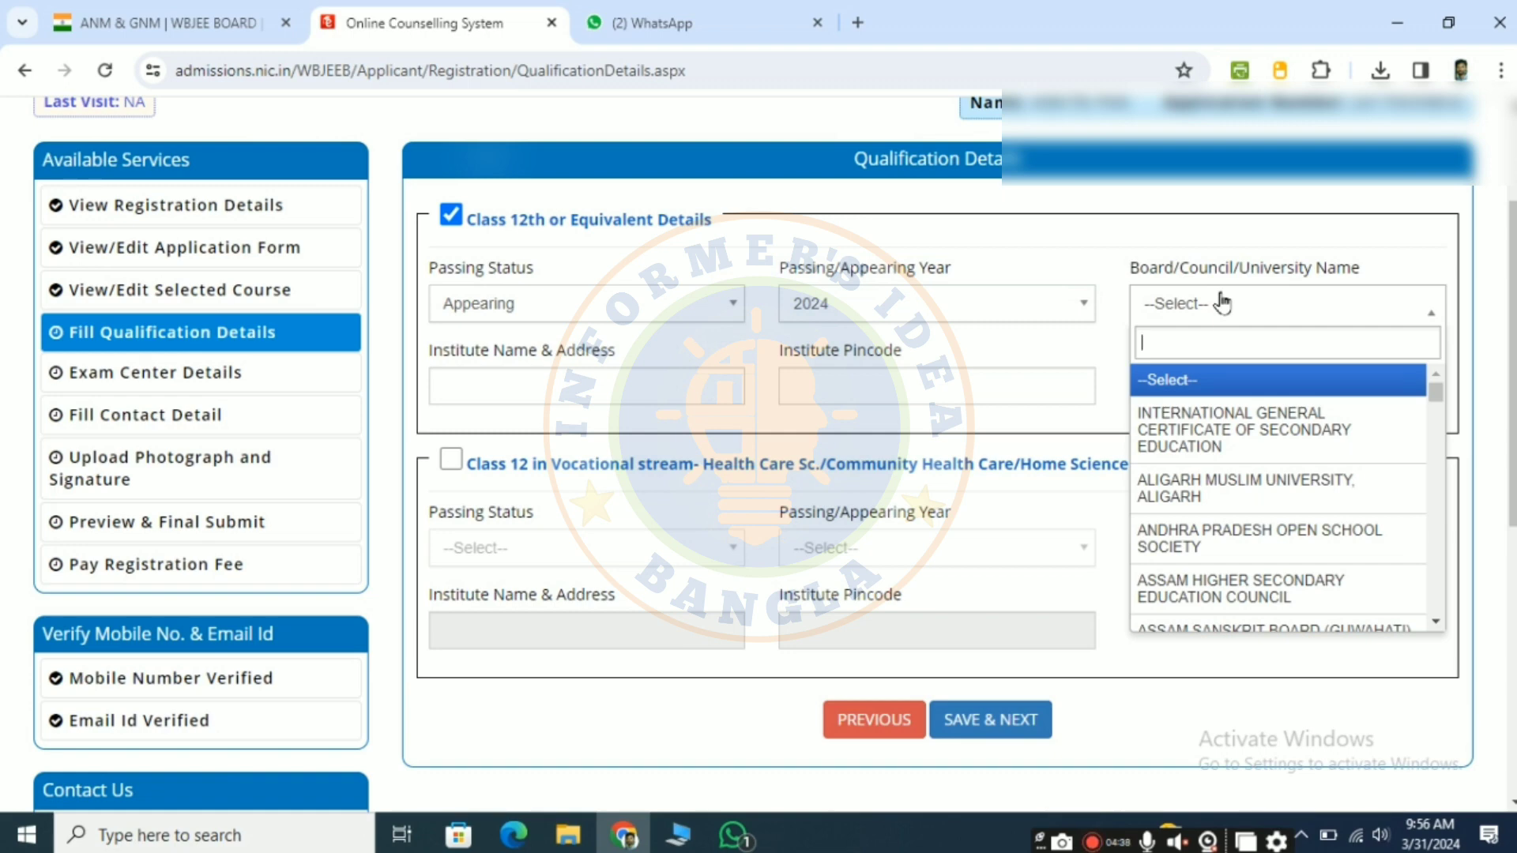
pyautogui.scroll(-6, 1259, 494)
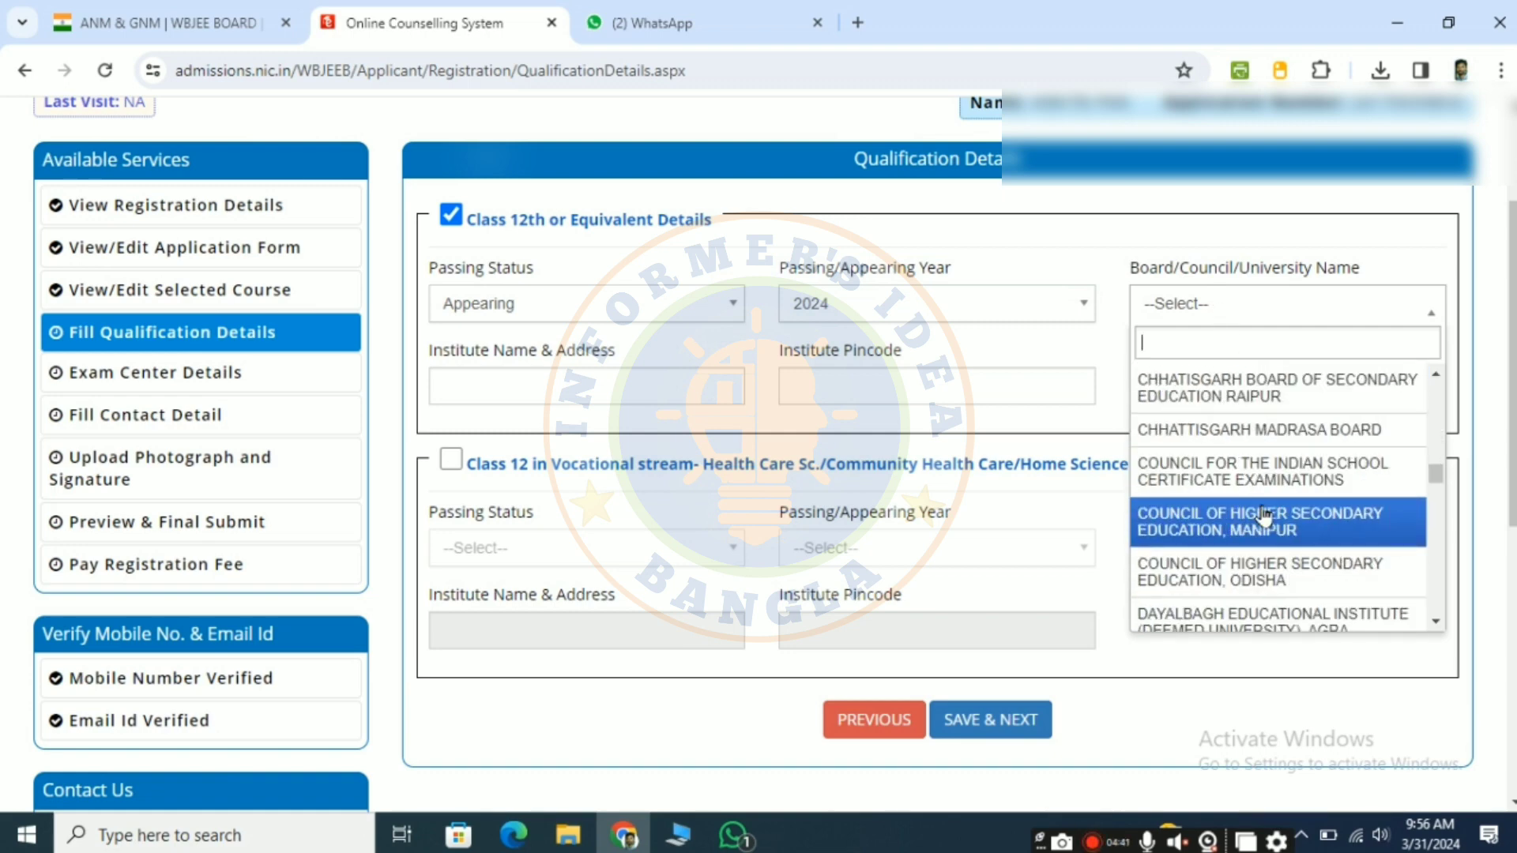
pyautogui.scroll(-20, 1265, 517)
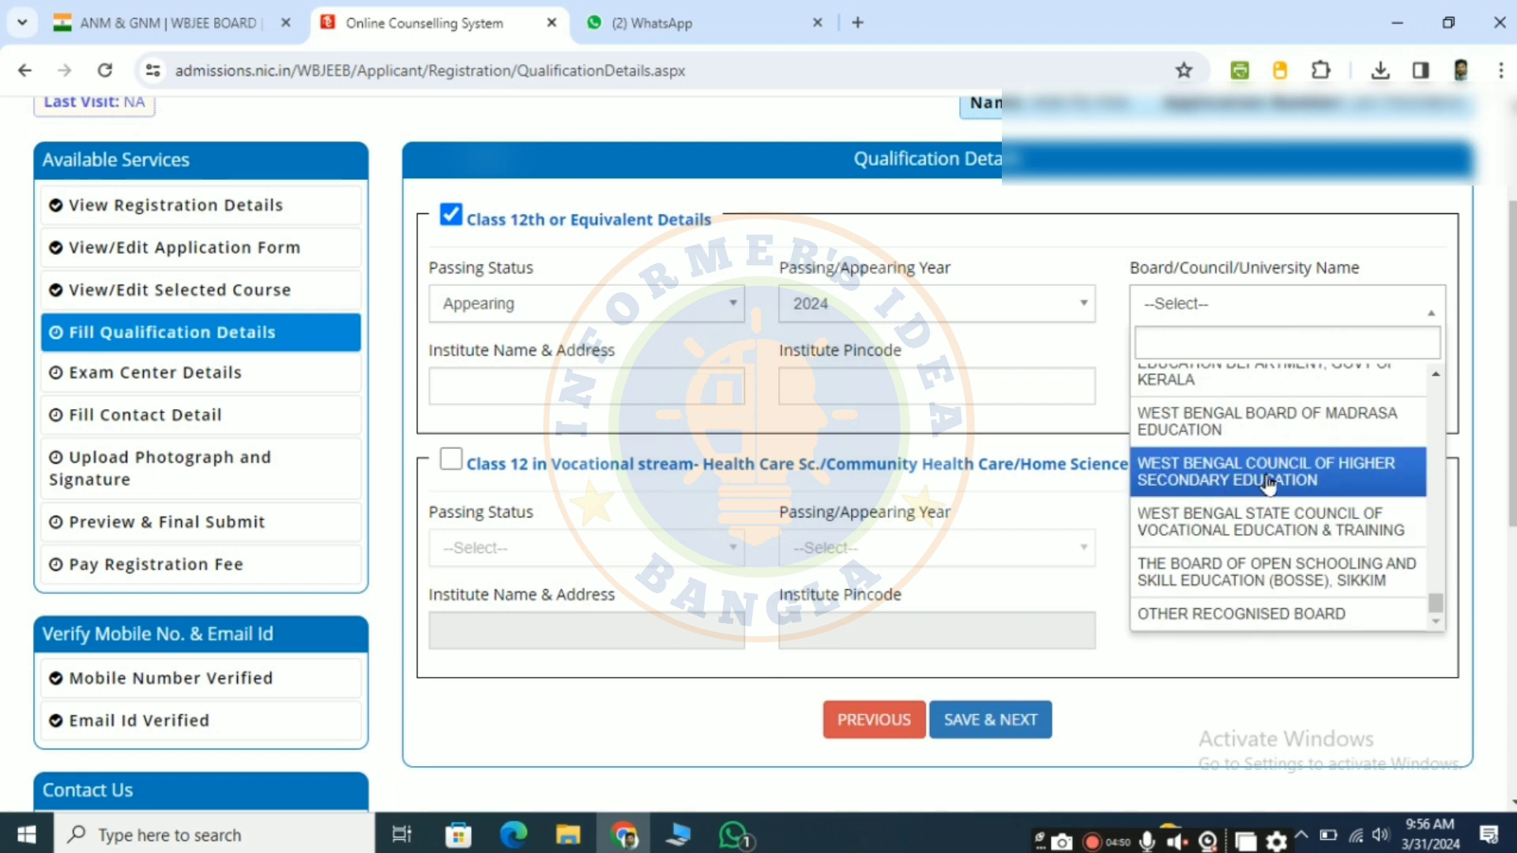
pyautogui.click(1268, 474)
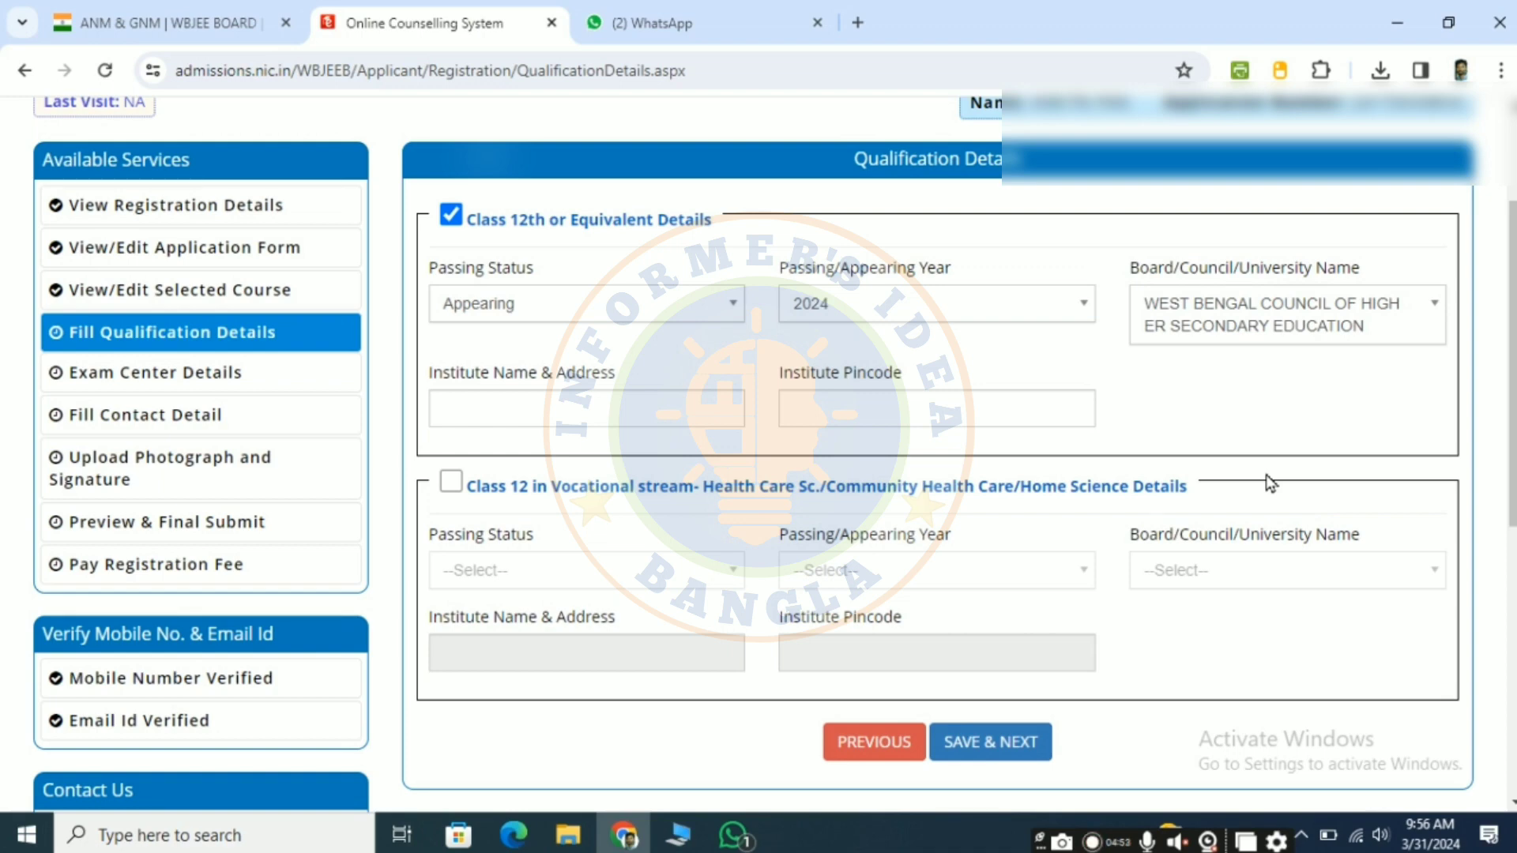
# Step: Enter TALDANGRA FULMATI HIGH SCHOOL as the Class 12th institute, fill in its pincode, and save the qualification details
pyautogui.click(485, 413)
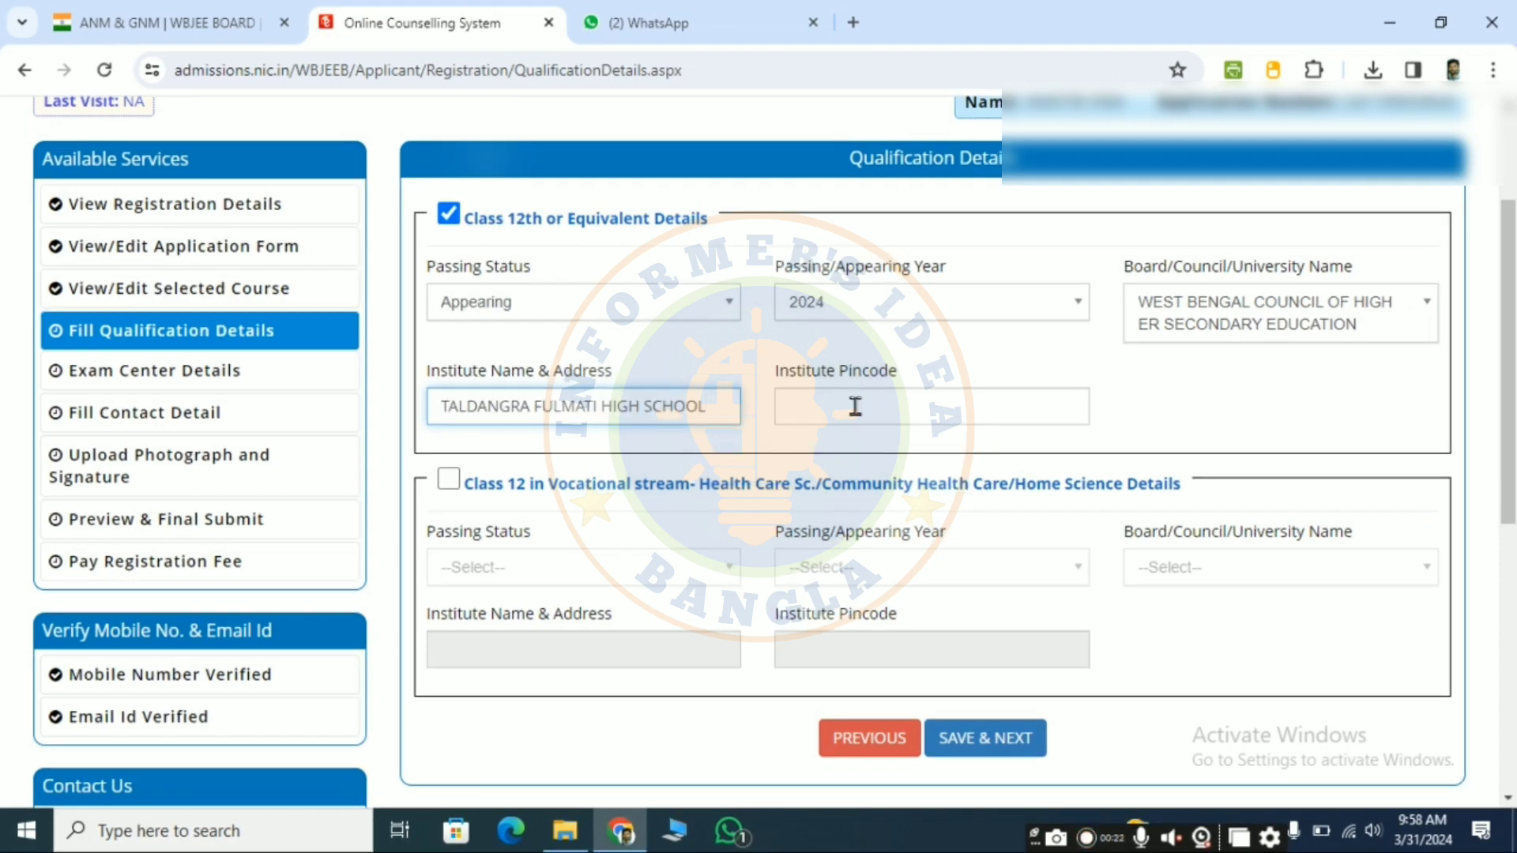
pyautogui.click(855, 406)
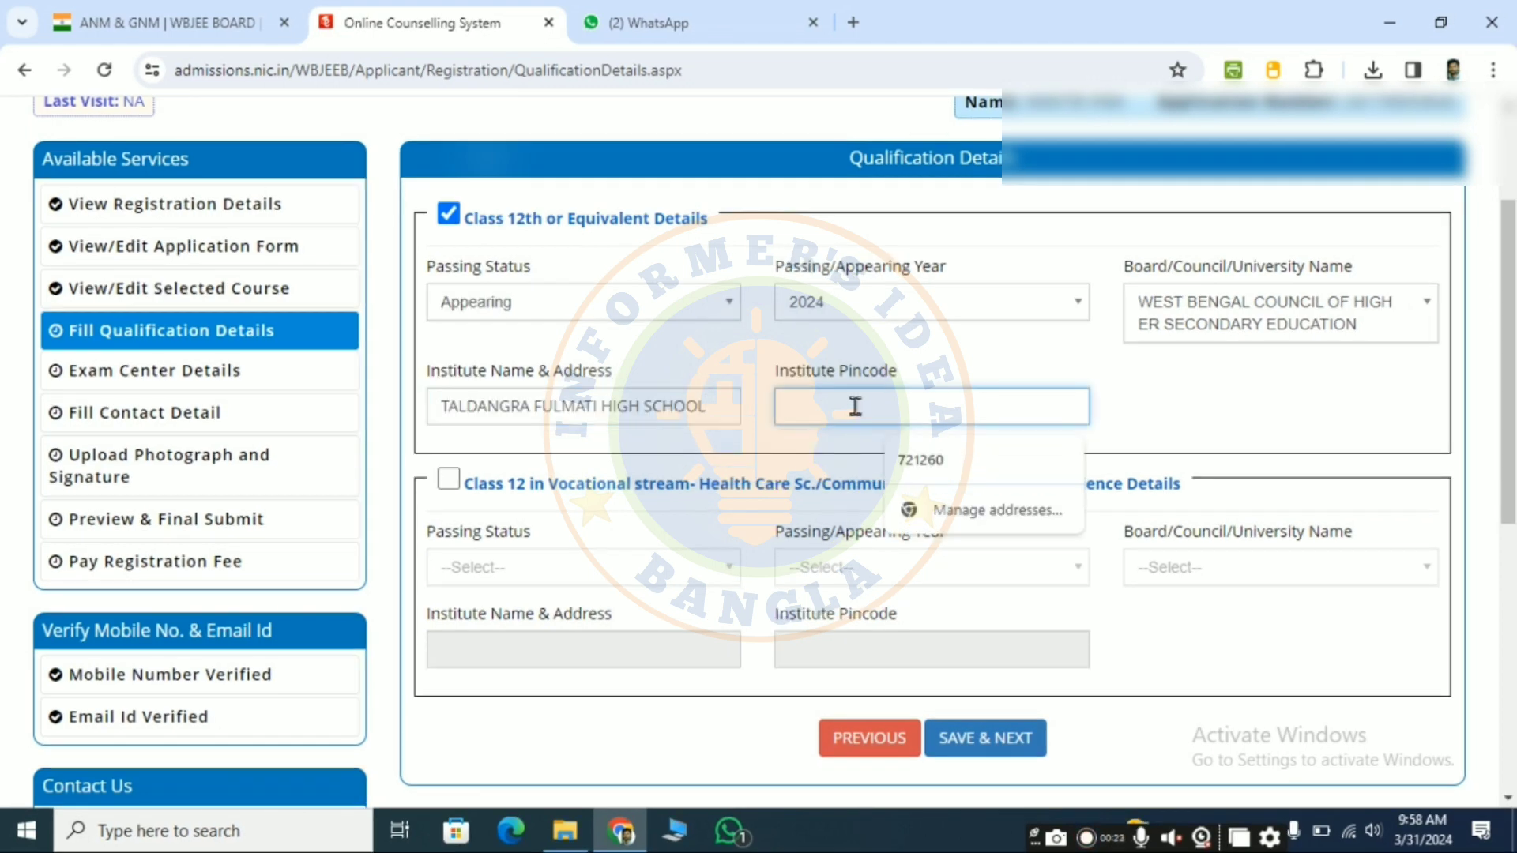
pyautogui.write('722152')
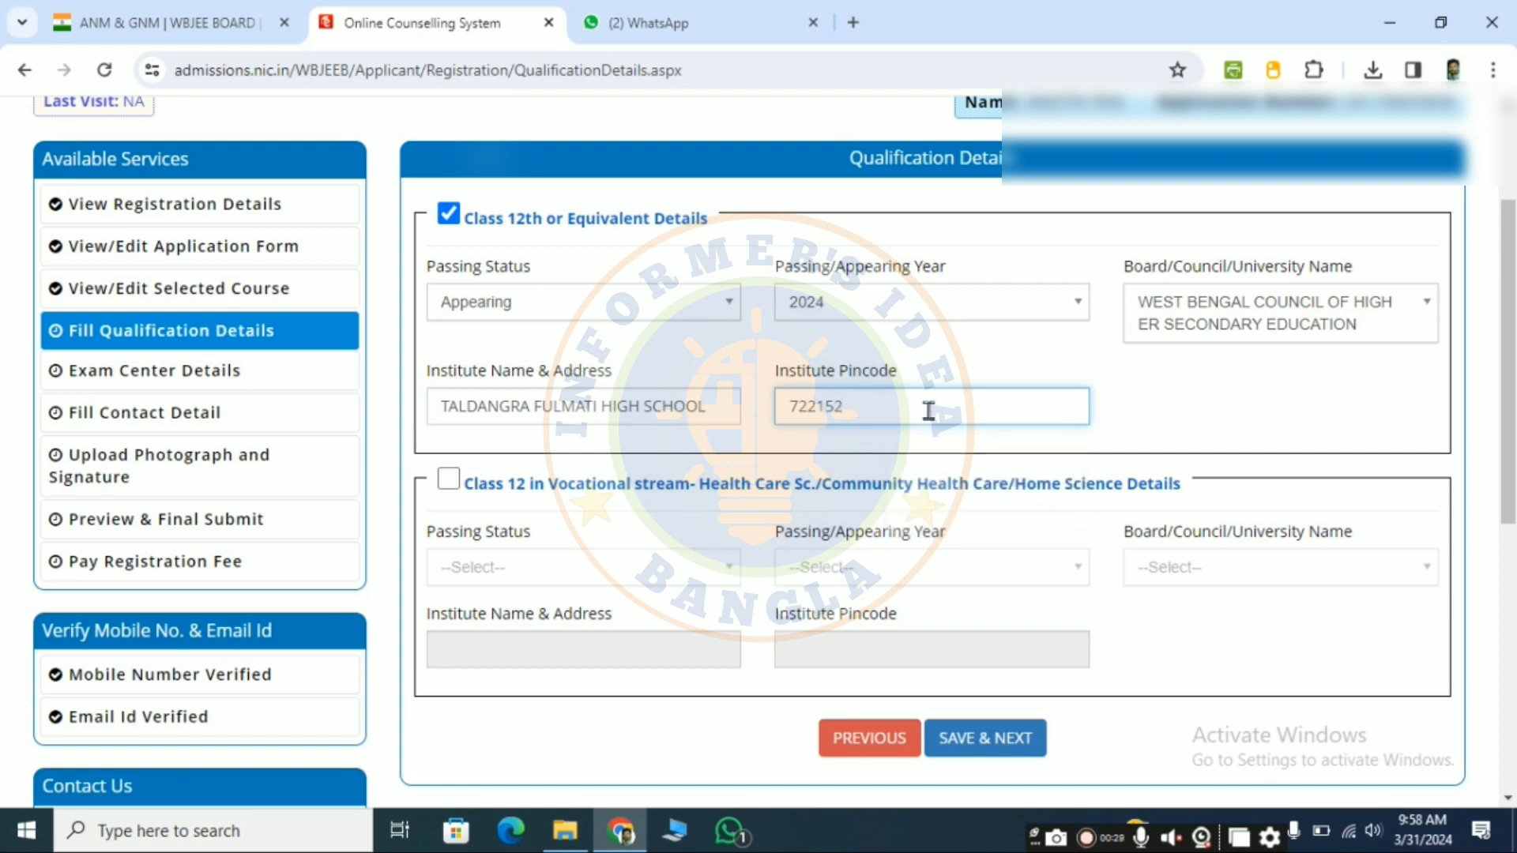
pyautogui.scroll(-1, 897, 596)
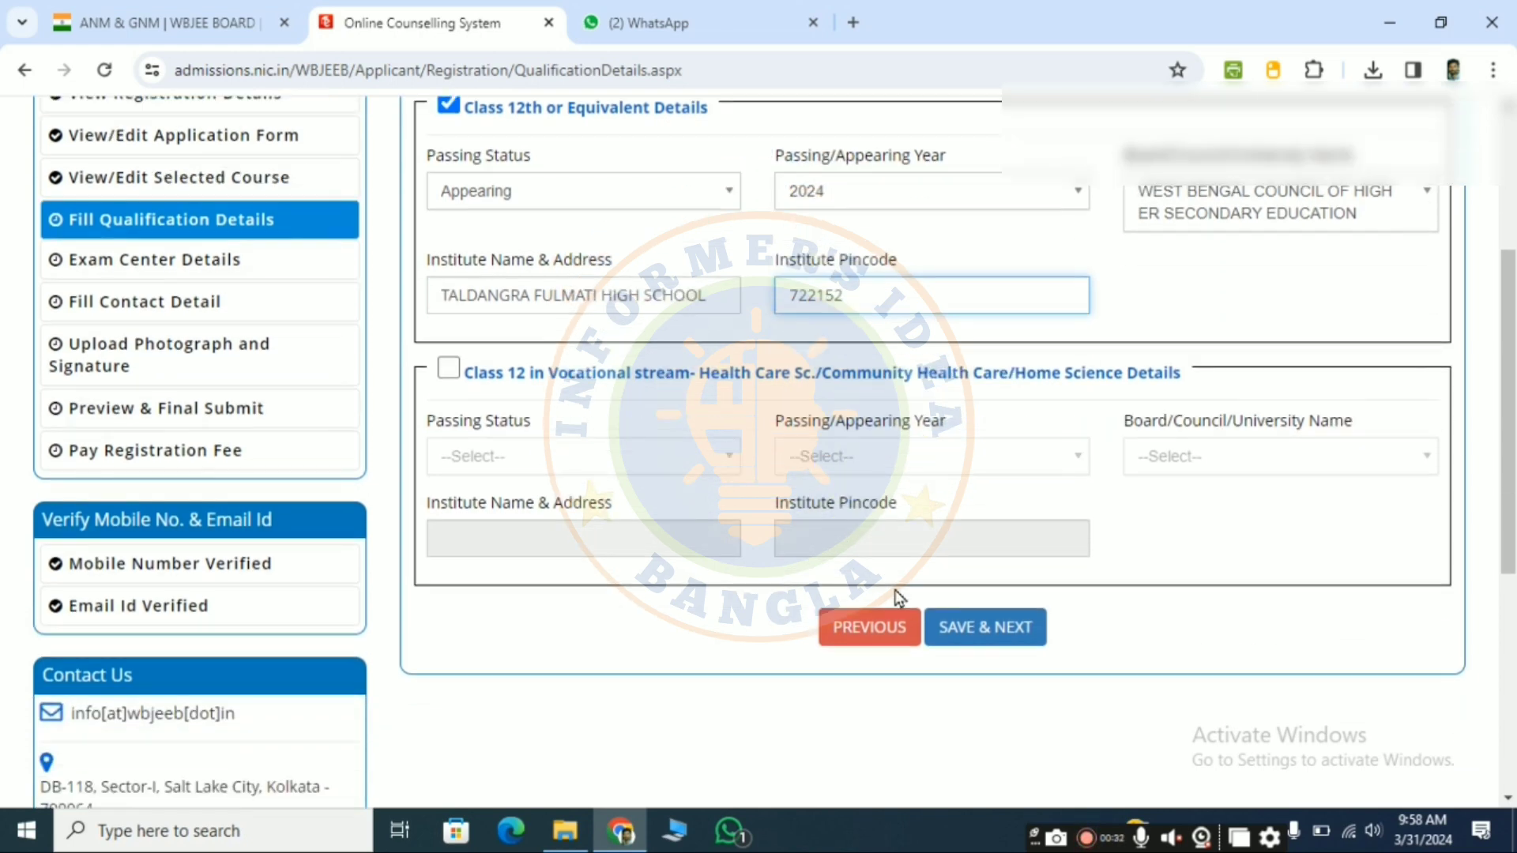
pyautogui.click(975, 632)
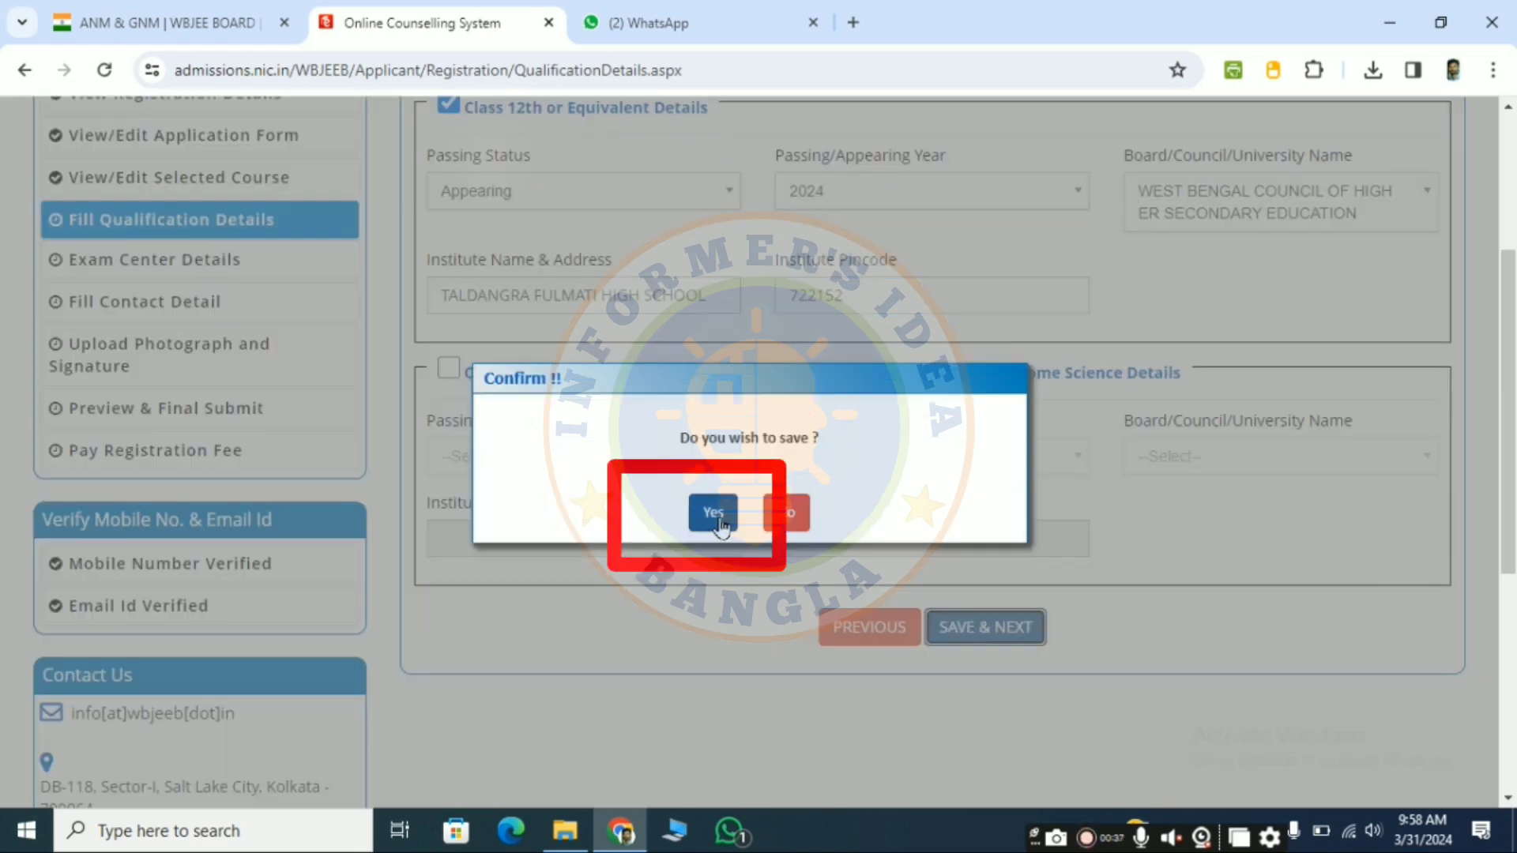
pyautogui.click(715, 514)
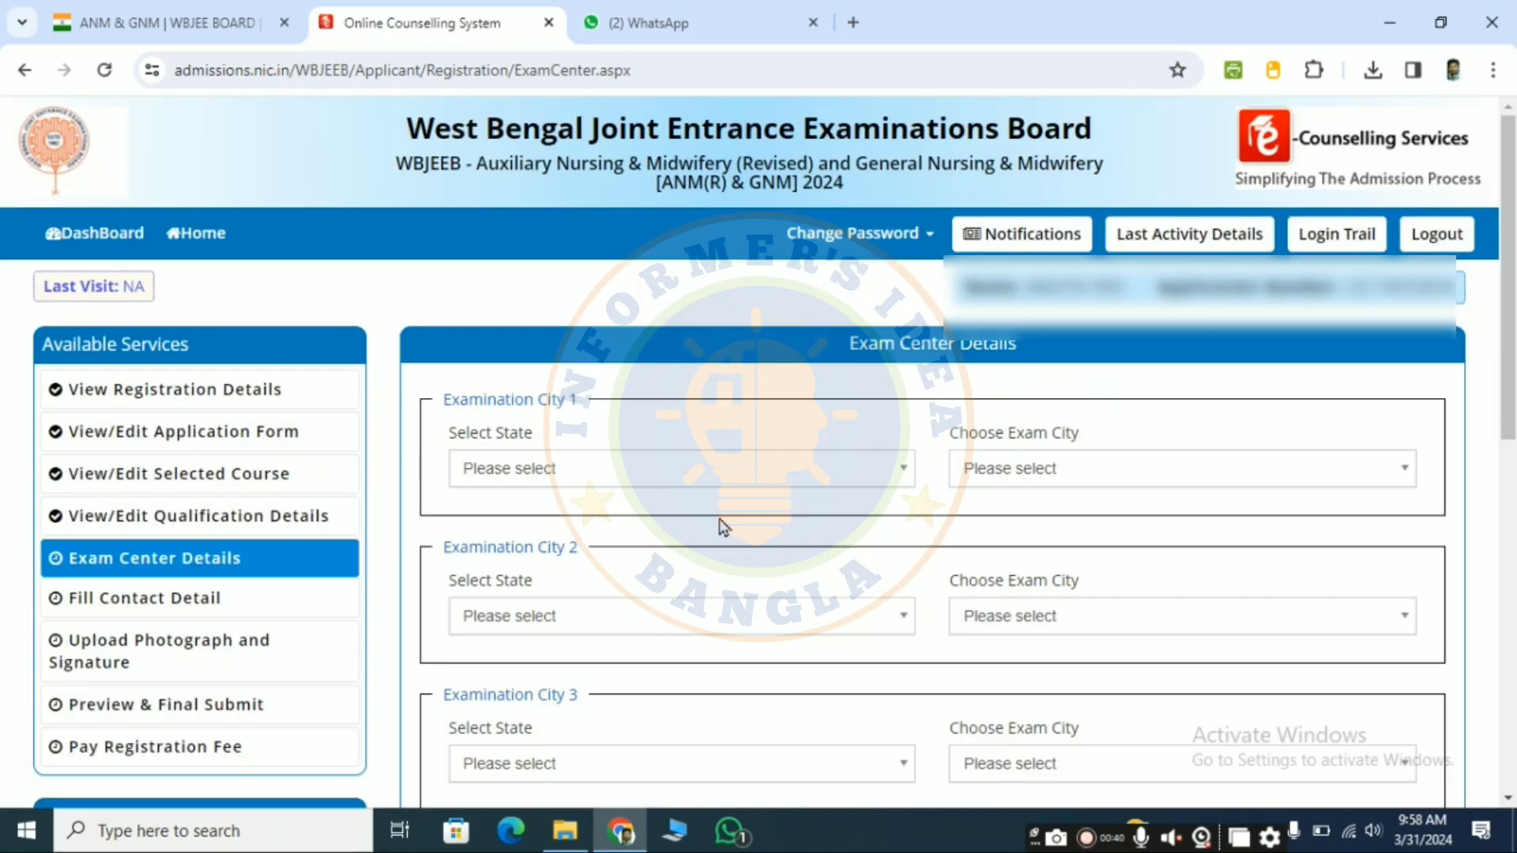
# Step: Set Examination City 1 to the state West Bengal and the exam city Bankura - Bankura
pyautogui.scroll(-2, 840, 501)
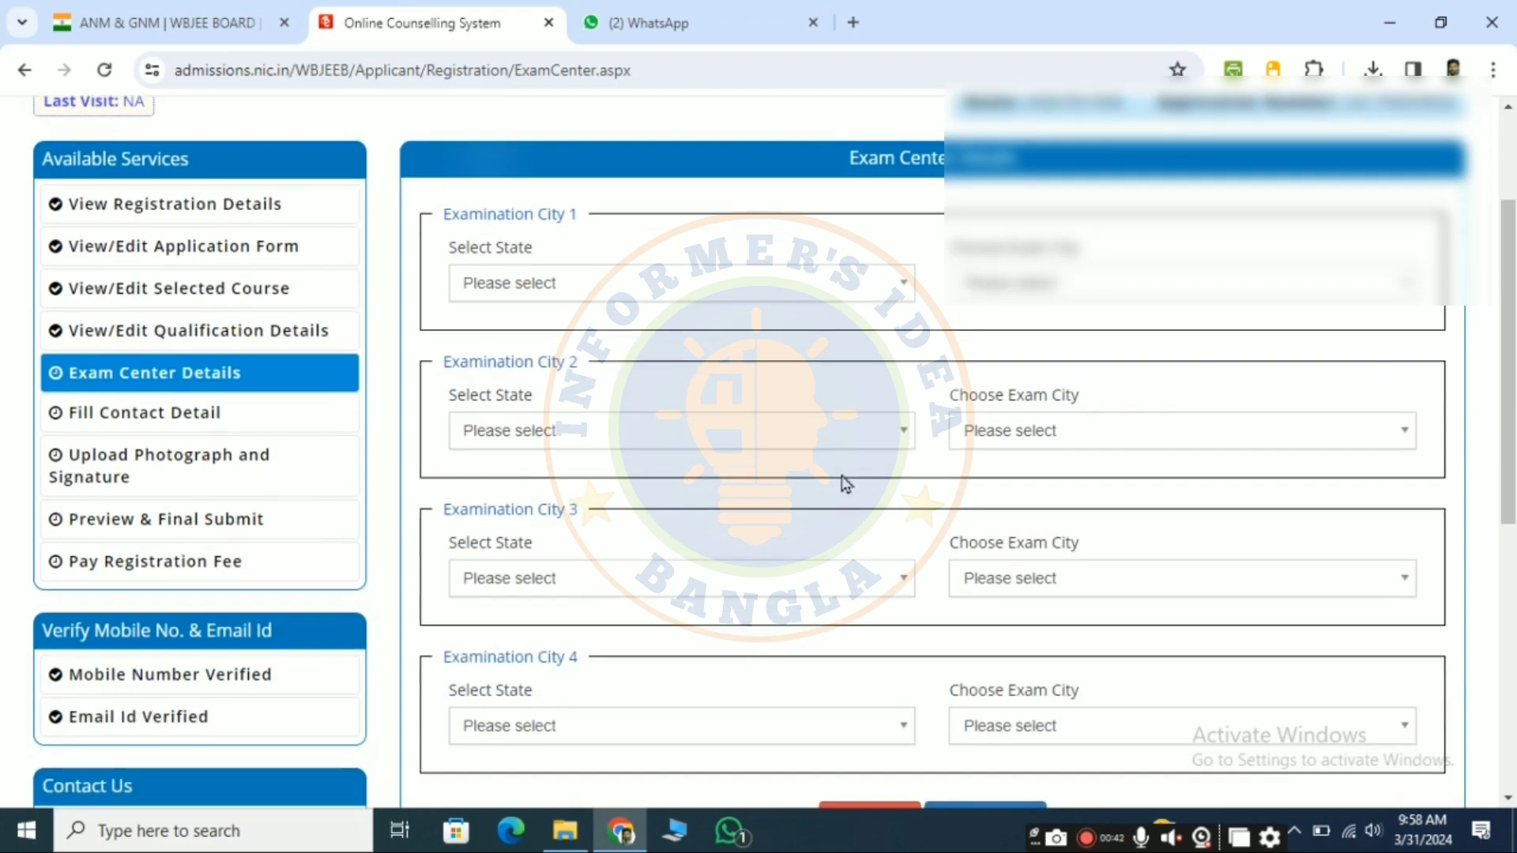
pyautogui.click(608, 286)
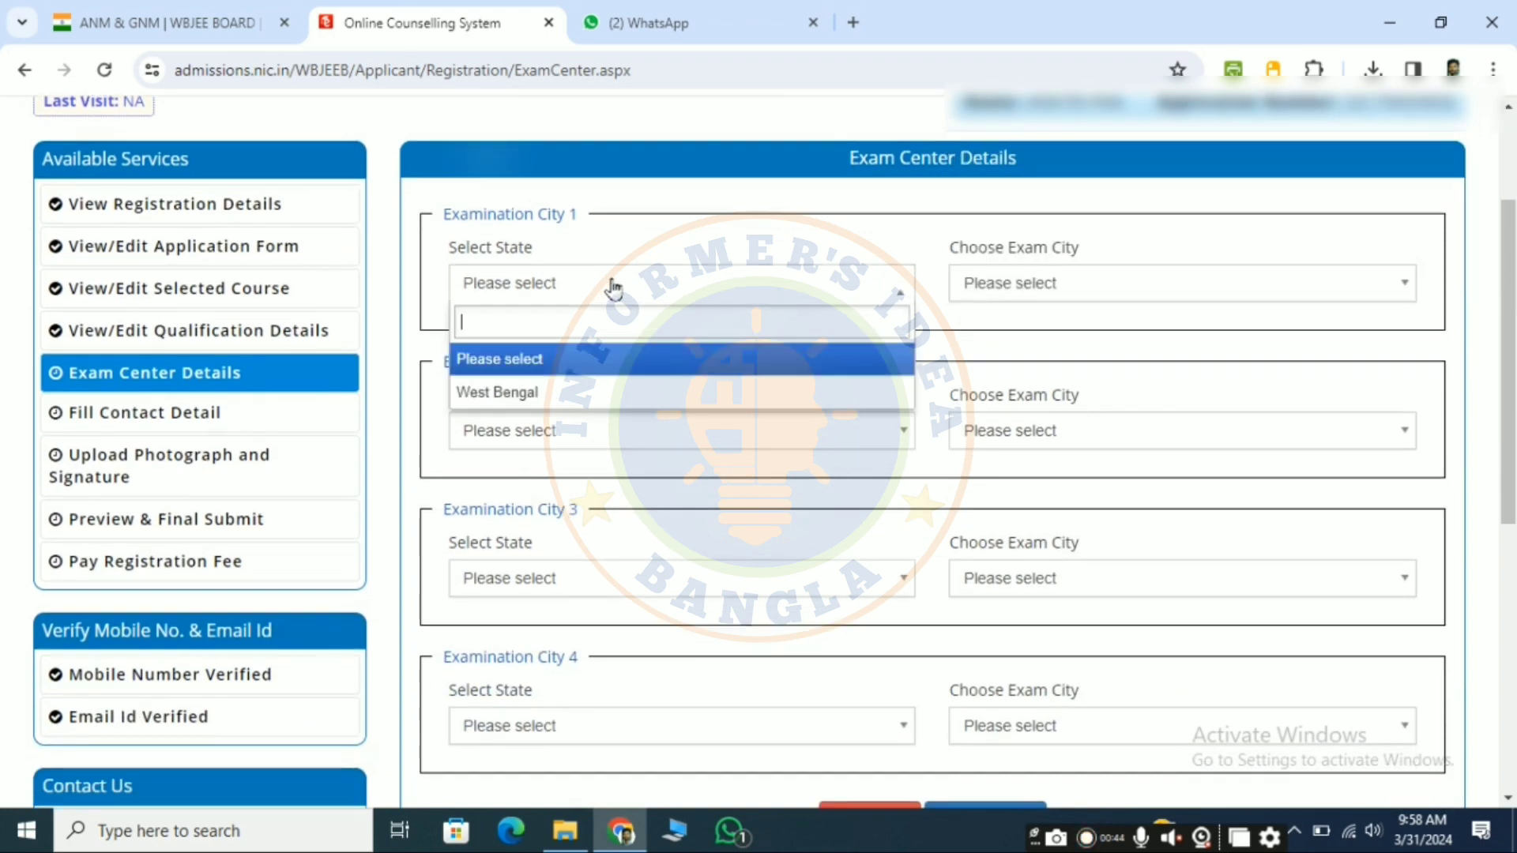
pyautogui.click(541, 399)
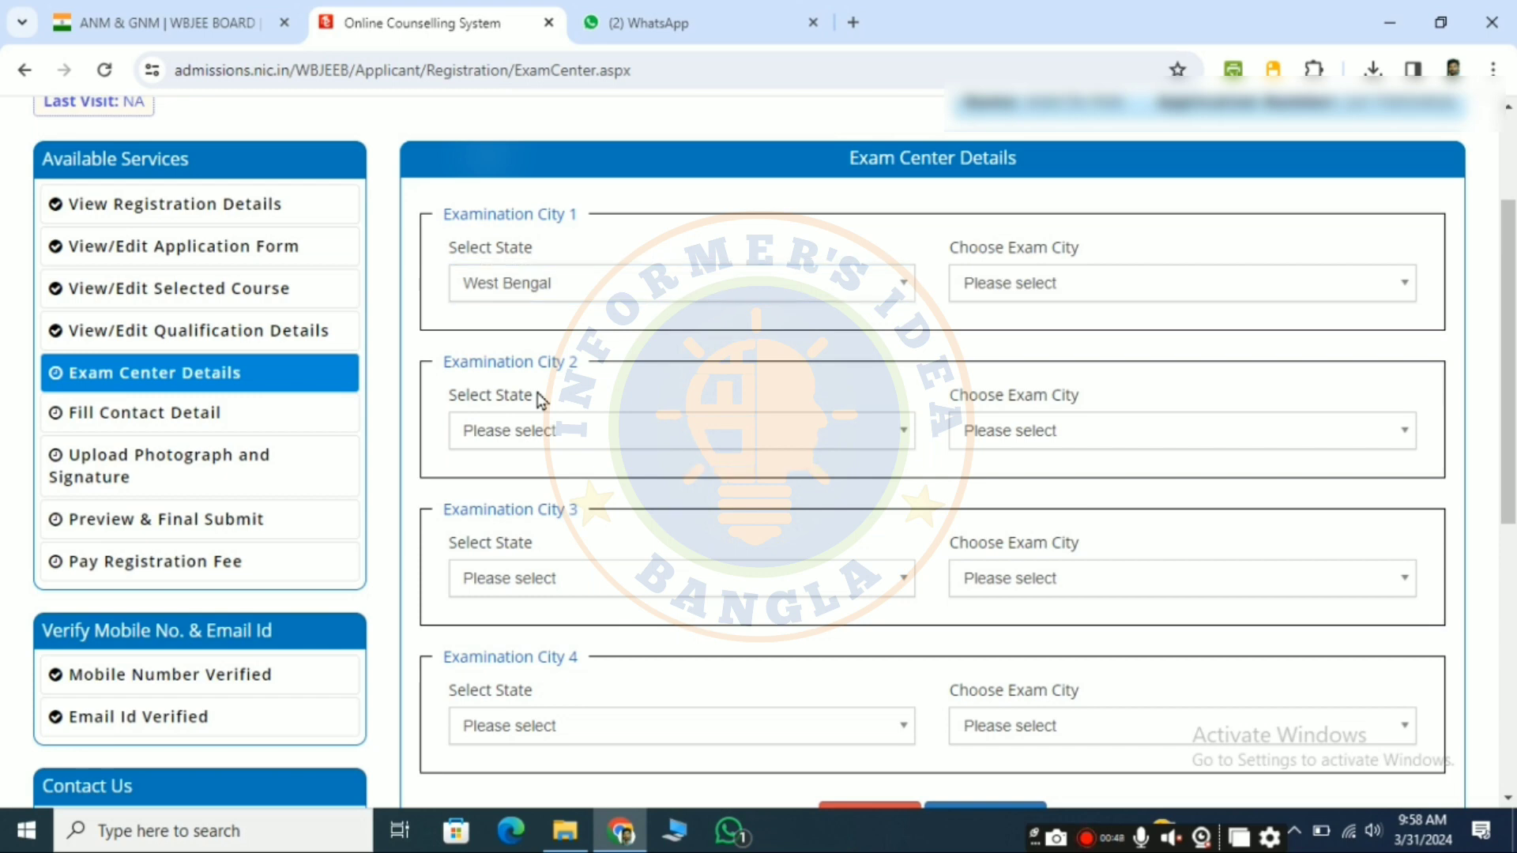
pyautogui.click(1035, 289)
pyautogui.scroll(-3, 1090, 440)
pyautogui.scroll(3, 1090, 441)
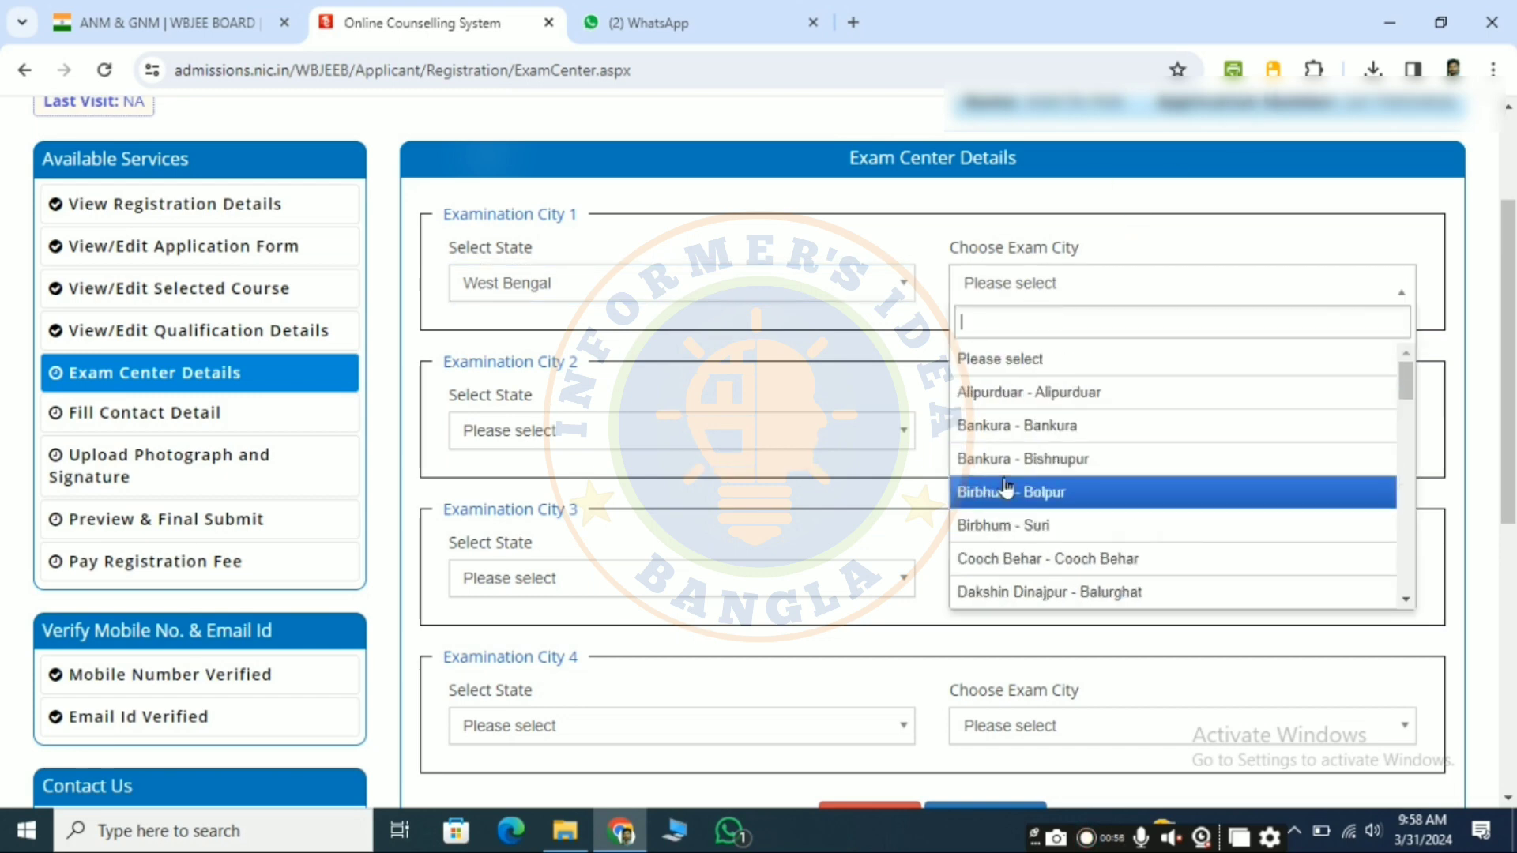
pyautogui.click(1104, 426)
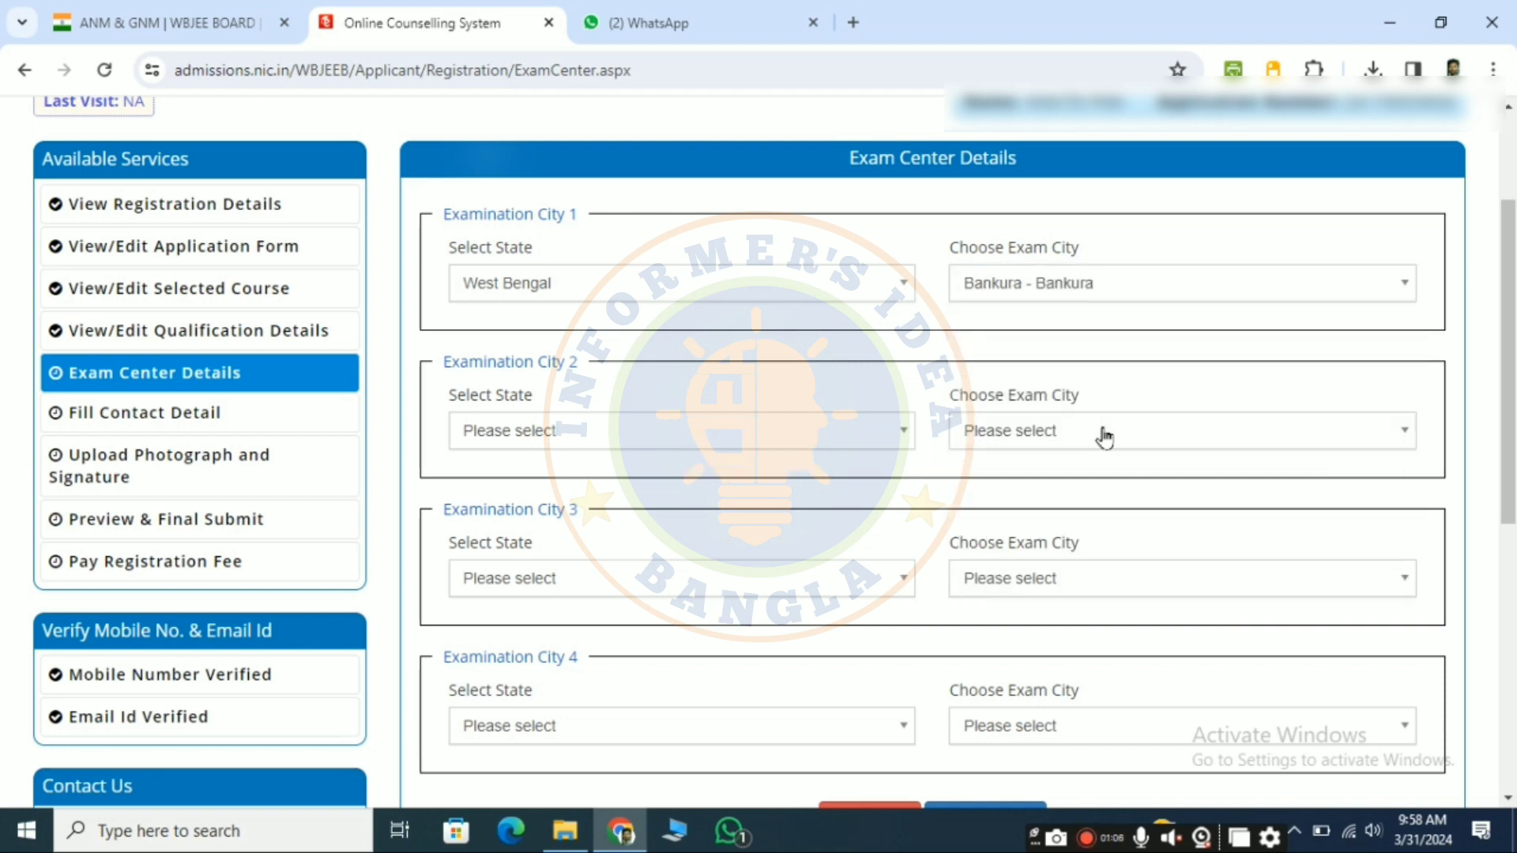
# Step: Set Examination City 2 to the state West Bengal and the exam city Bankura - Bishnupur
pyautogui.click(745, 437)
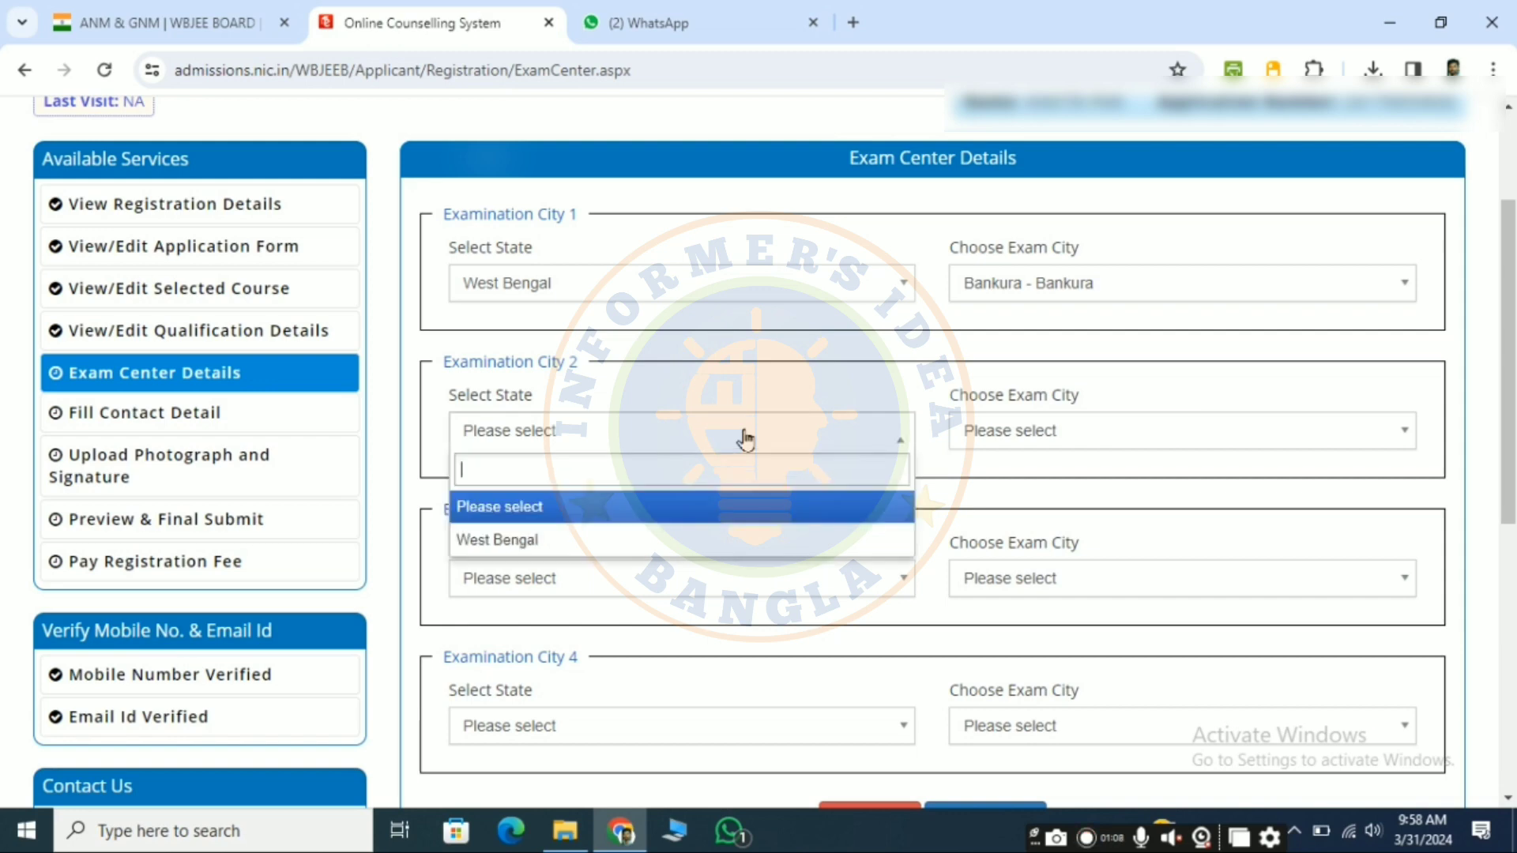
pyautogui.click(566, 543)
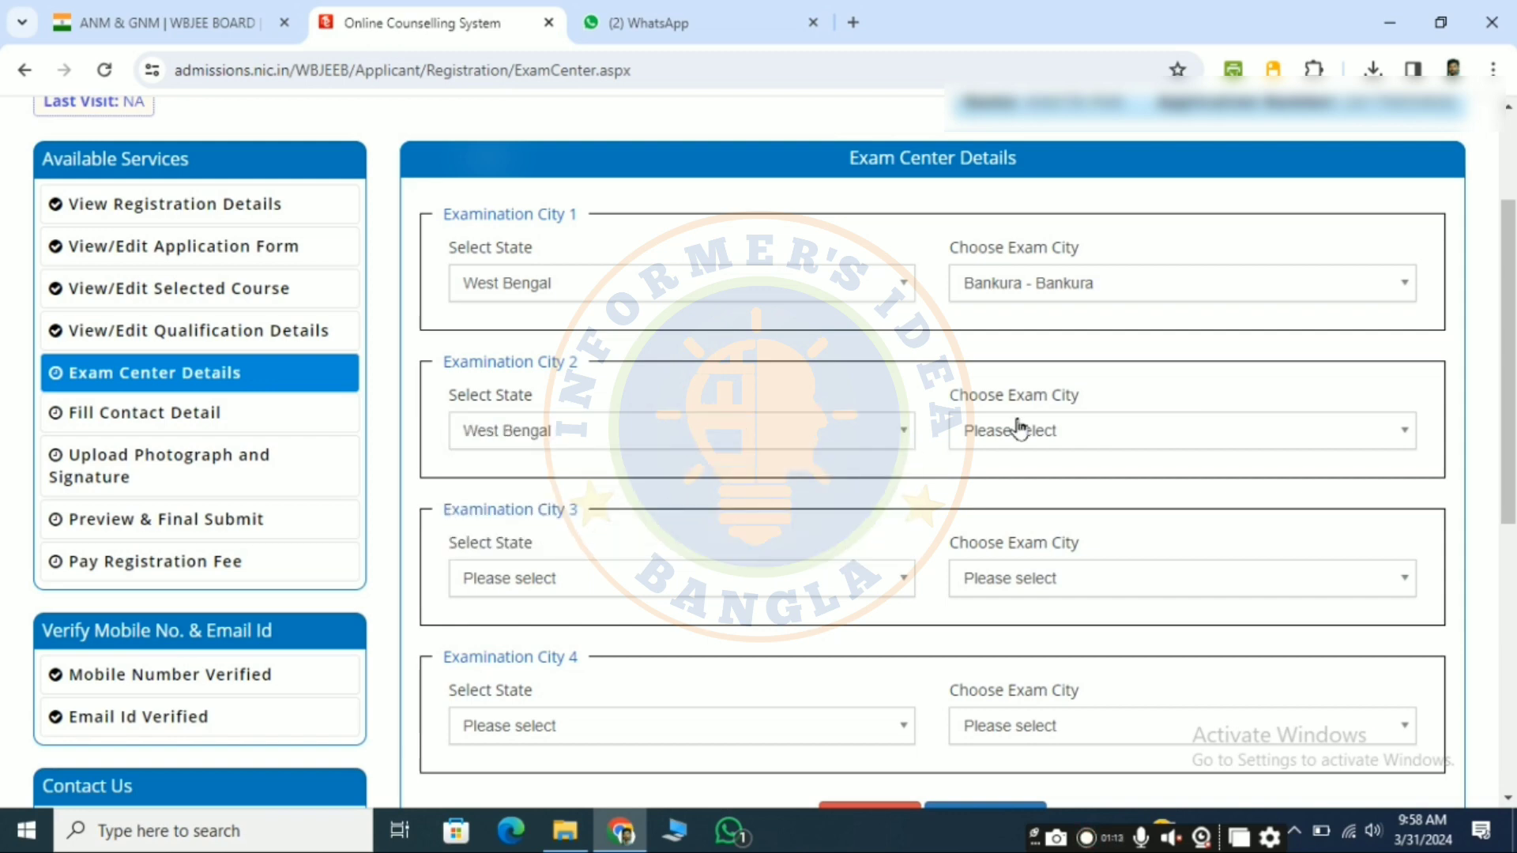
pyautogui.click(1341, 441)
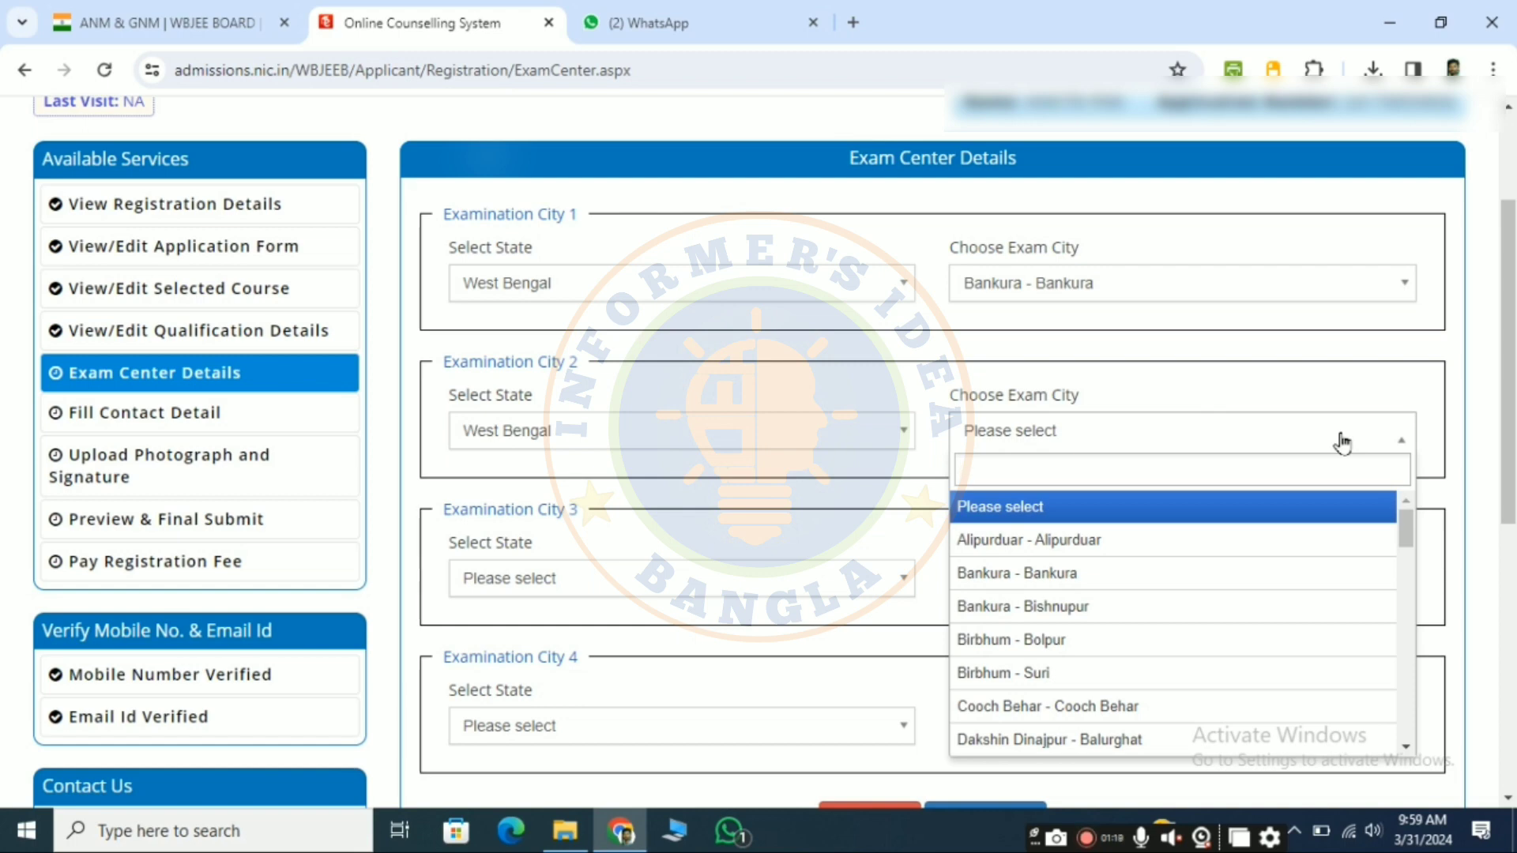
pyautogui.click(1079, 607)
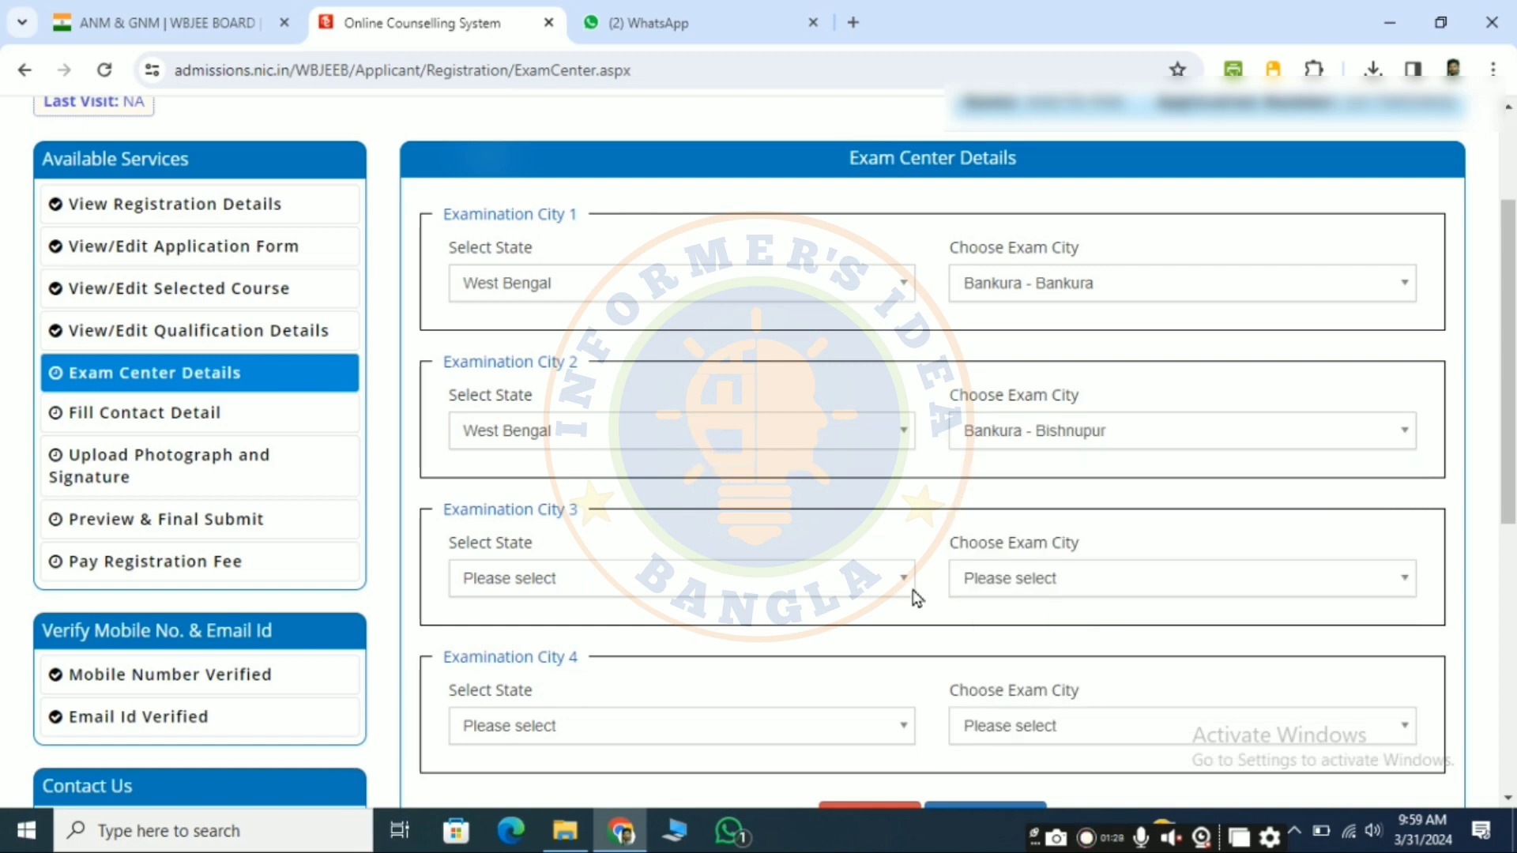
# Step: Set Examination City 3 to the state West Bengal and the exam city Paschim Medinipur - Garbeta
pyautogui.scroll(-2, 915, 543)
pyautogui.click(870, 480)
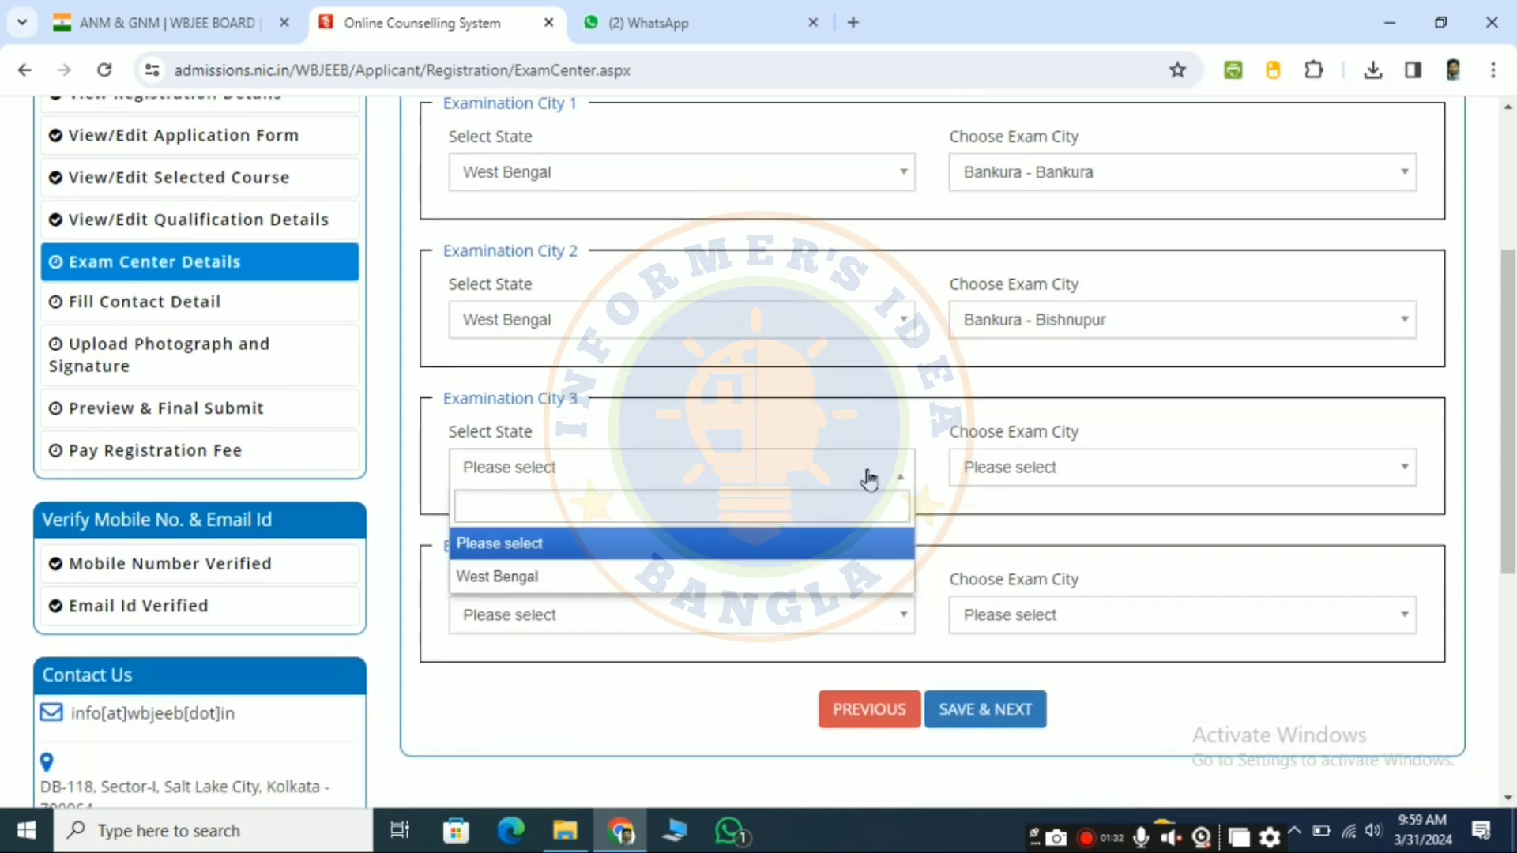
pyautogui.click(754, 579)
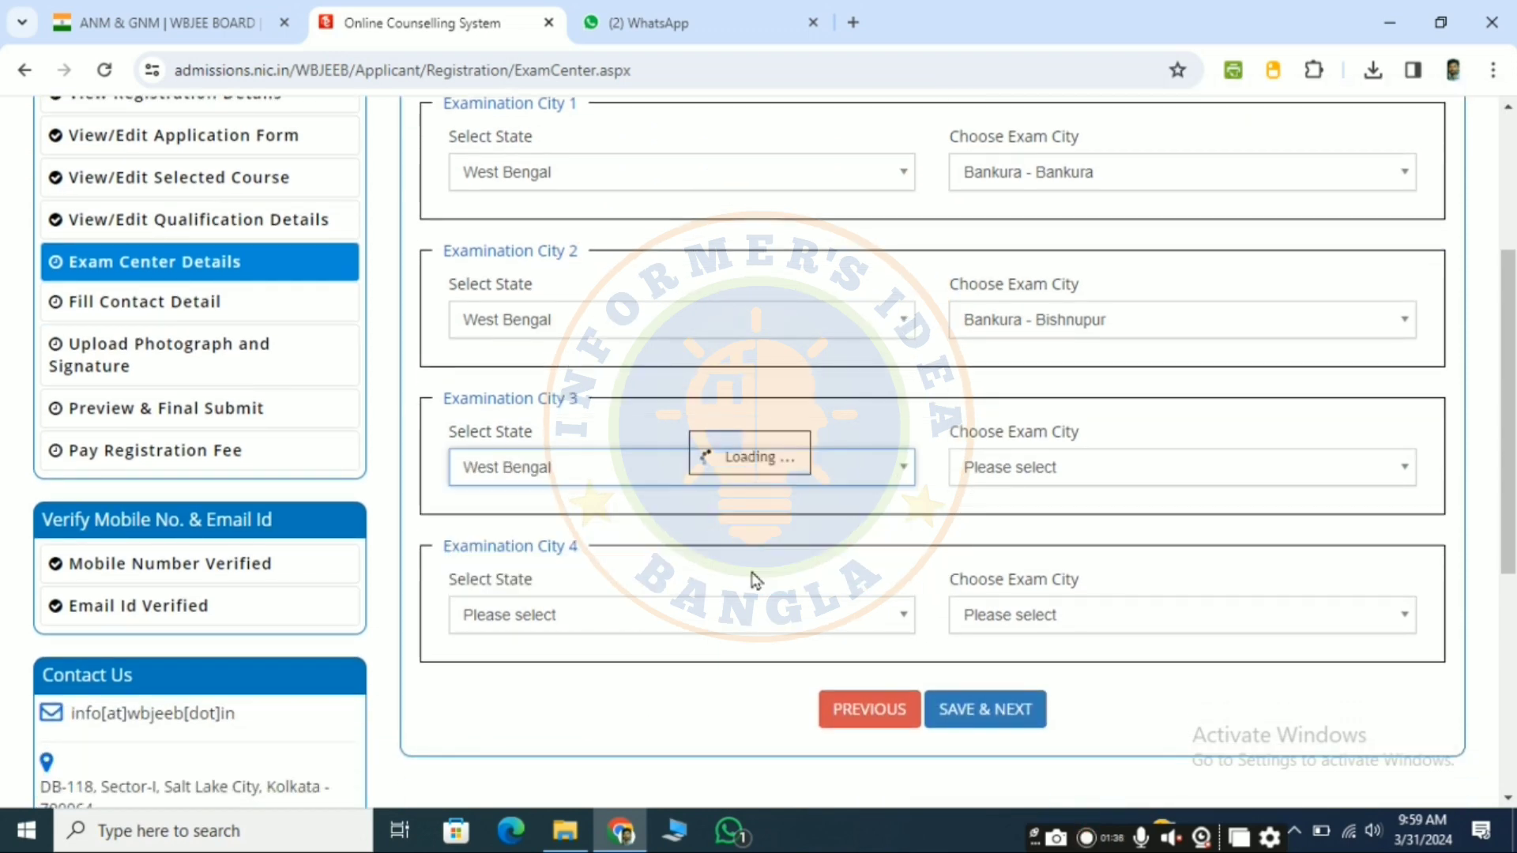
pyautogui.click(1107, 473)
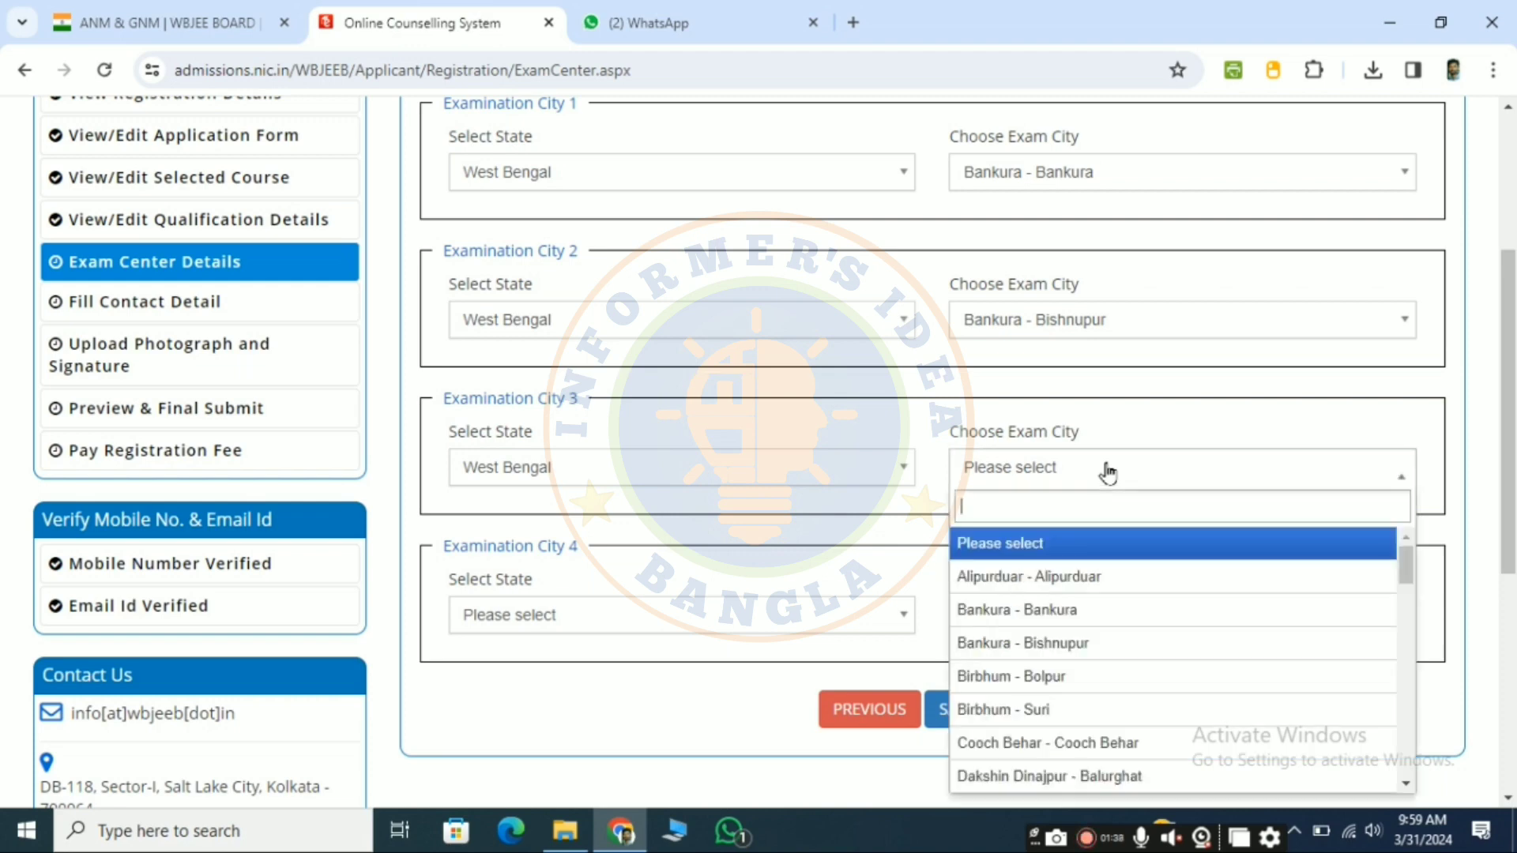
pyautogui.scroll(-8, 1056, 696)
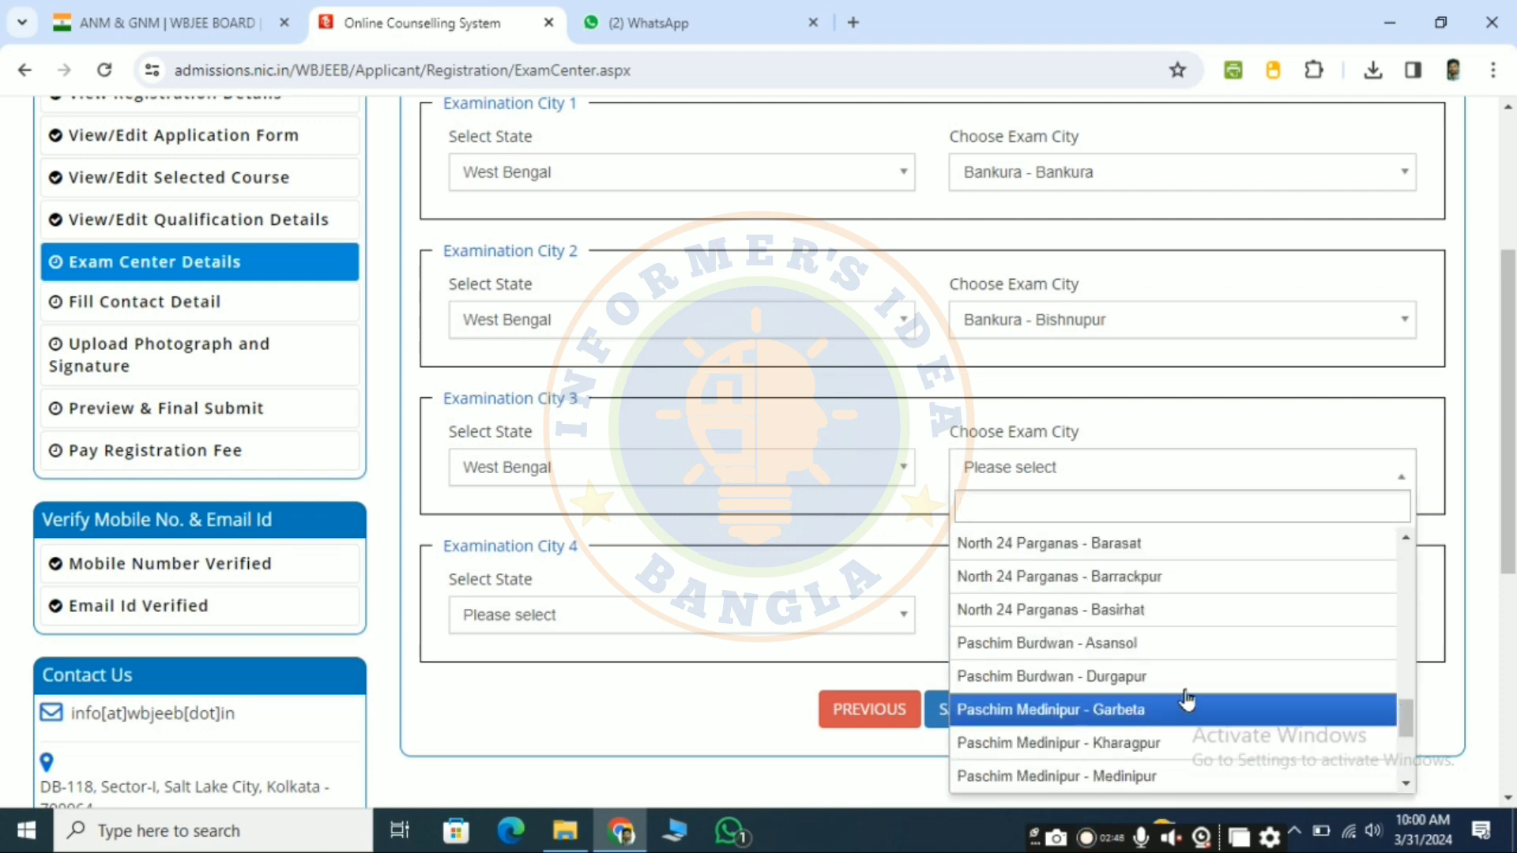
pyautogui.click(1145, 715)
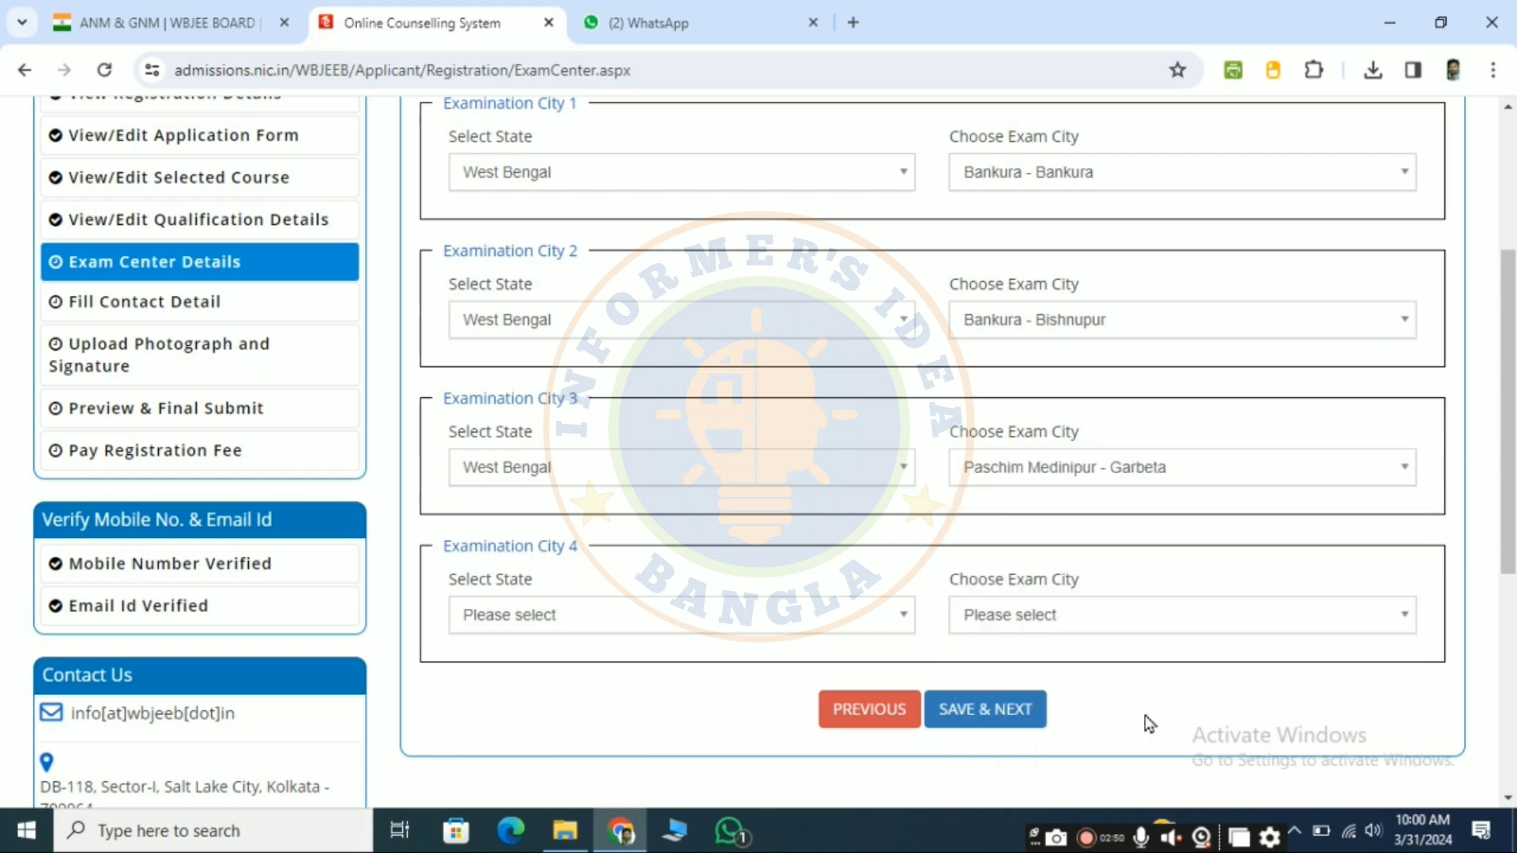
# Step: Set Examination City 4 to the state West Bengal and the exam city Paschim Burdwan - Durgapur
pyautogui.click(615, 615)
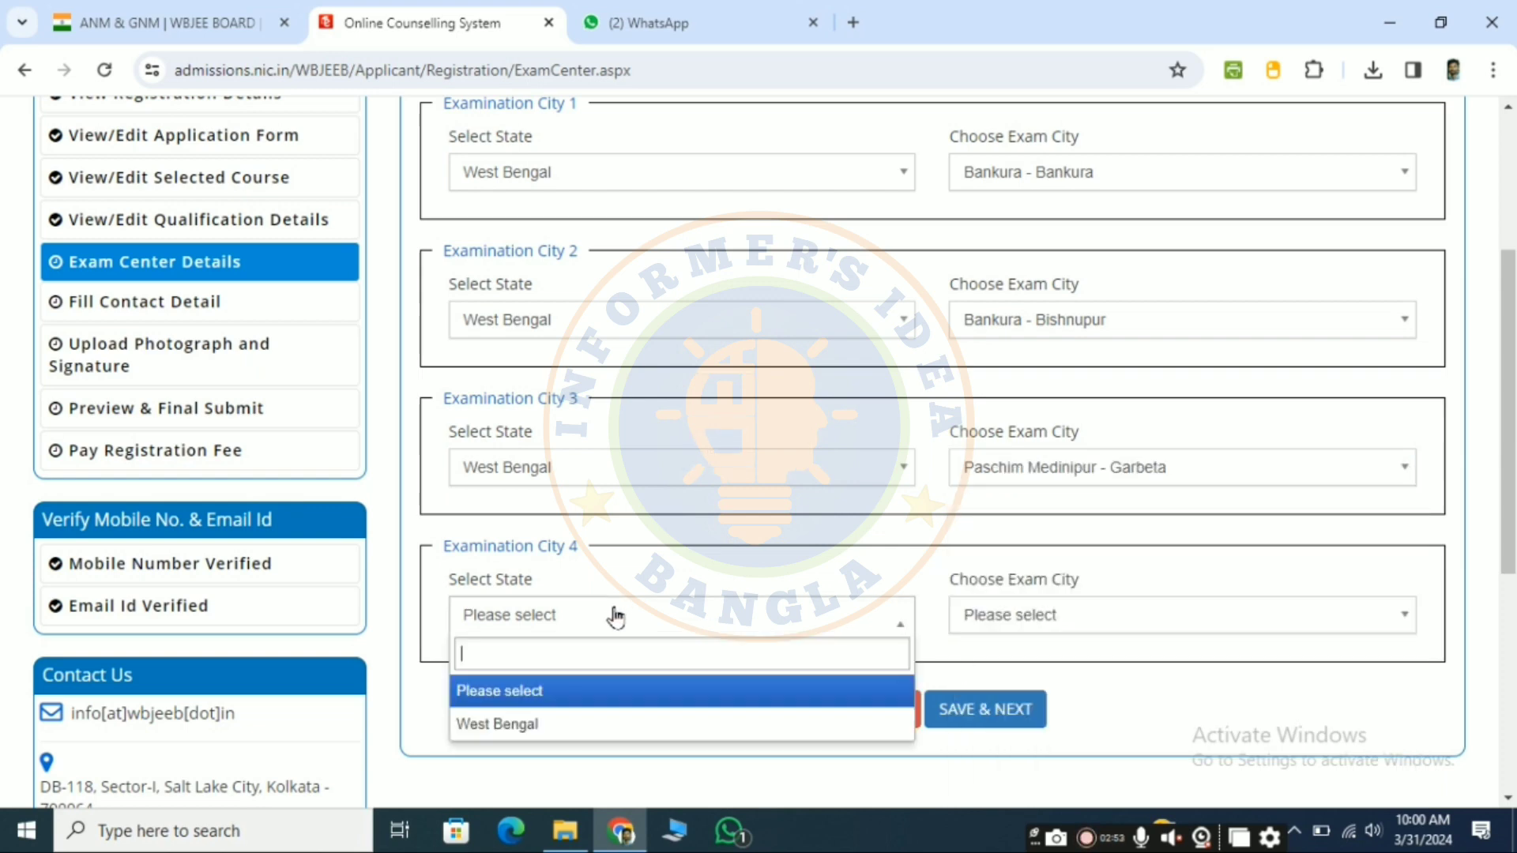
pyautogui.click(552, 724)
pyautogui.click(1025, 618)
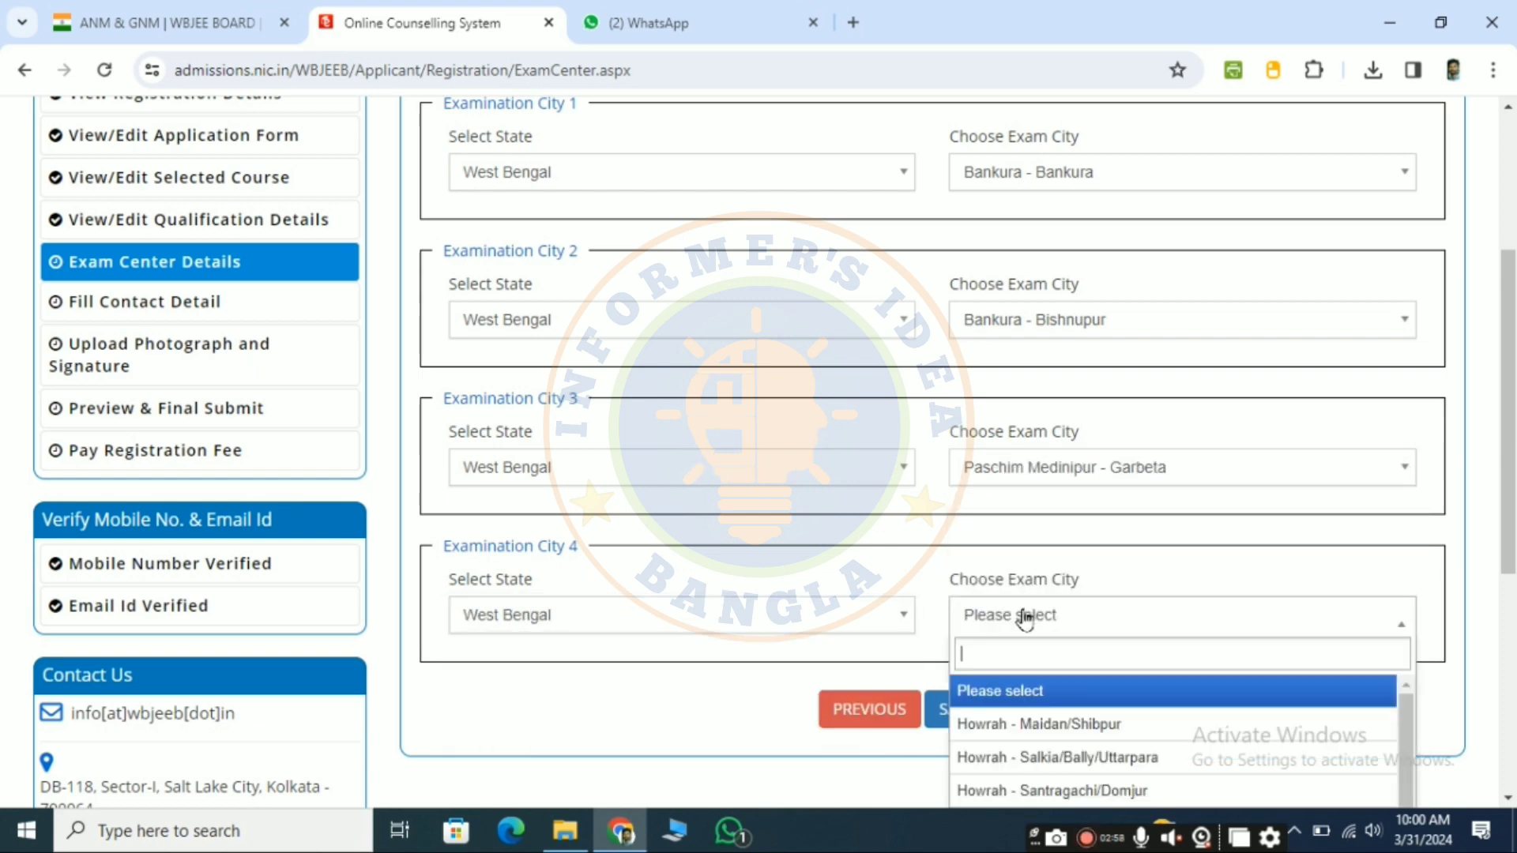
pyautogui.scroll(-1, 1153, 721)
pyautogui.scroll(-3, 1251, 620)
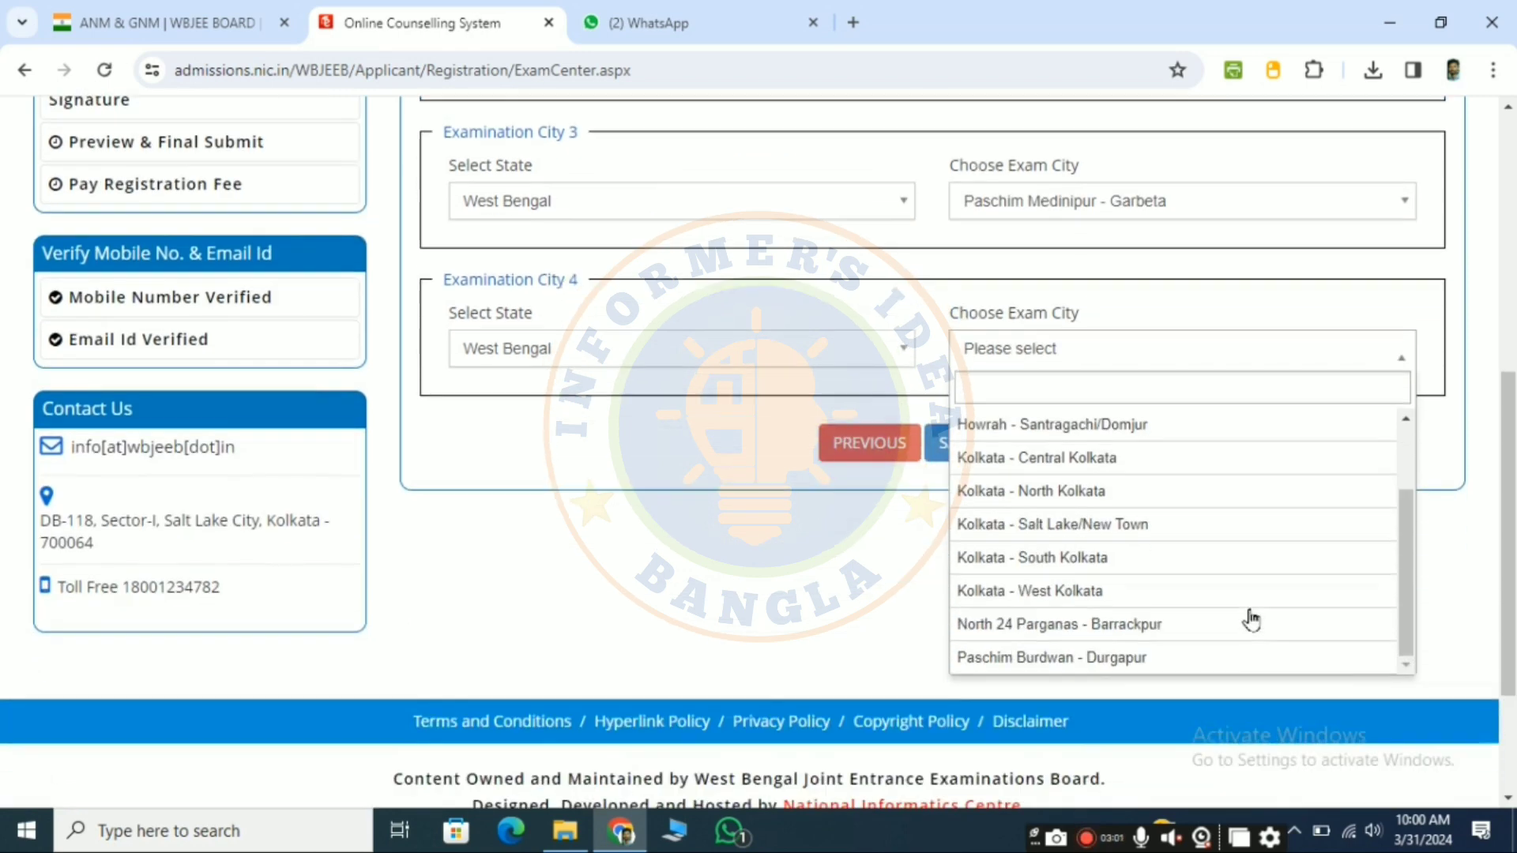
pyautogui.click(1161, 669)
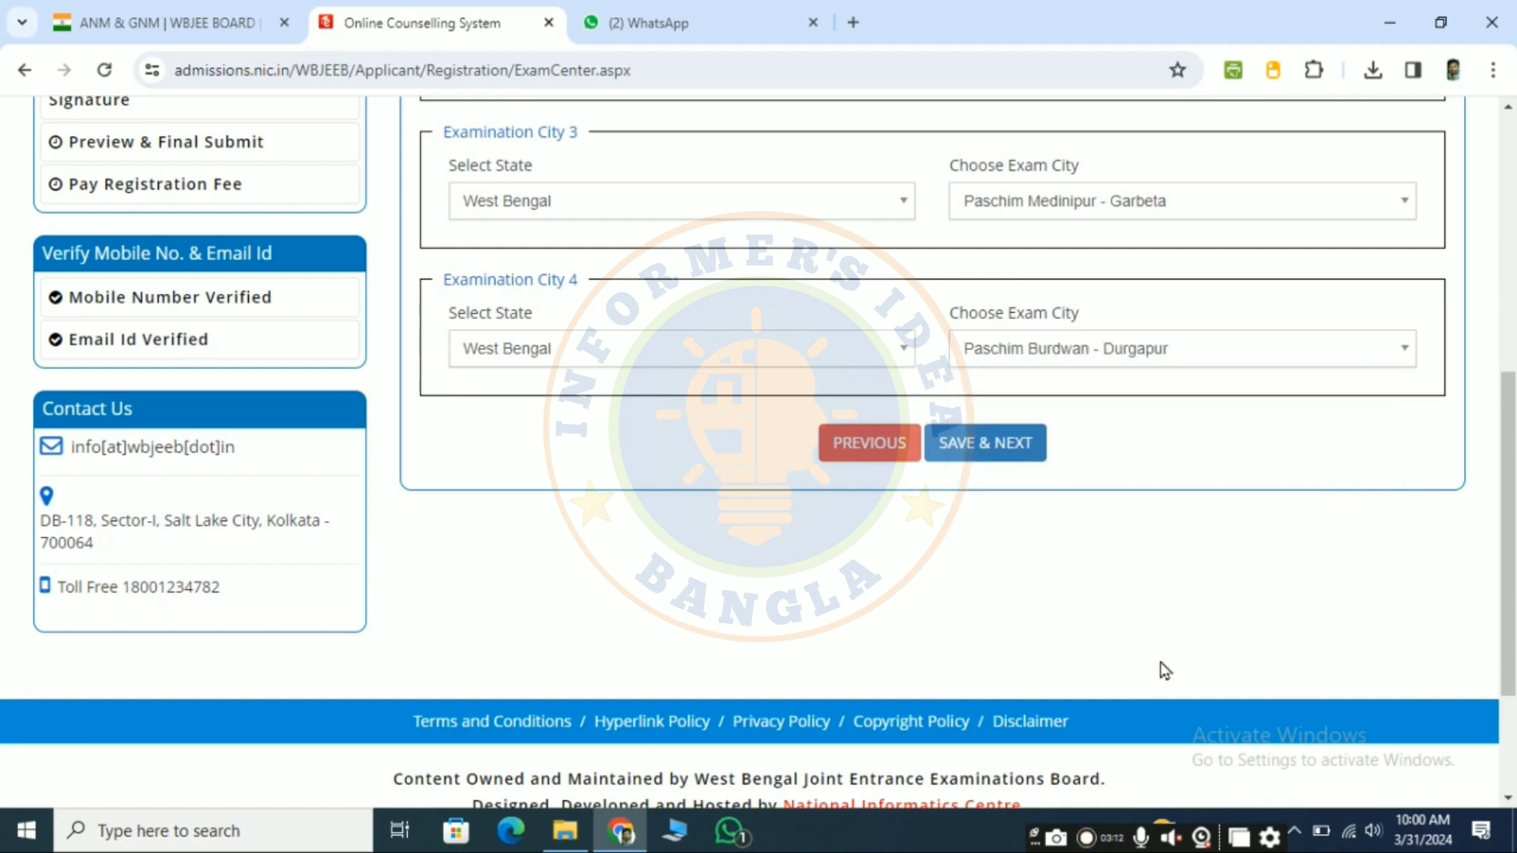
# Step: Save the exam center details, confirm the submission and continue to the contact details
pyautogui.scroll(2, 1165, 670)
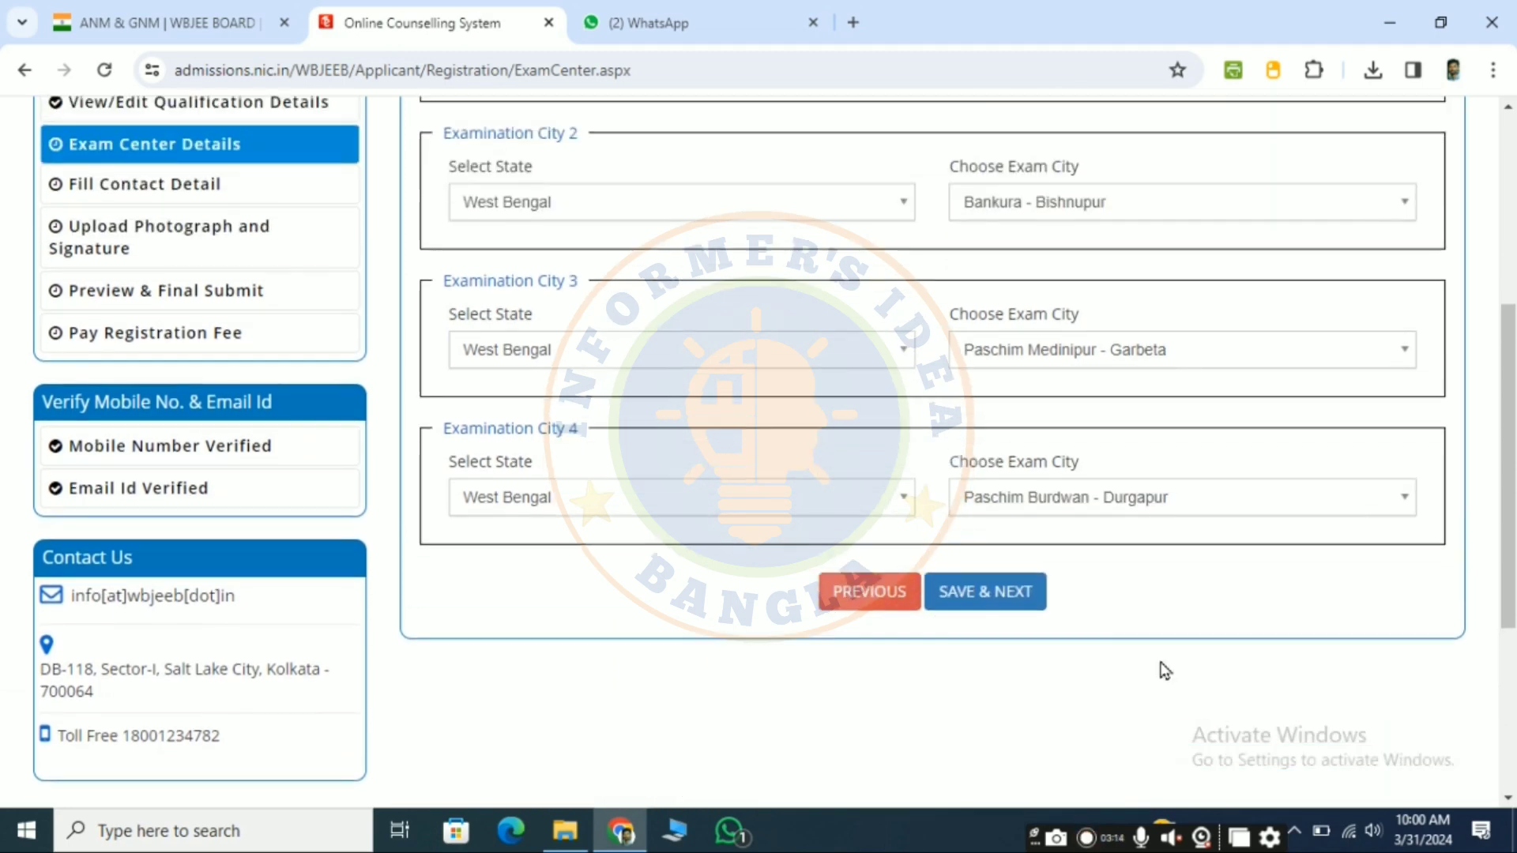
pyautogui.click(976, 605)
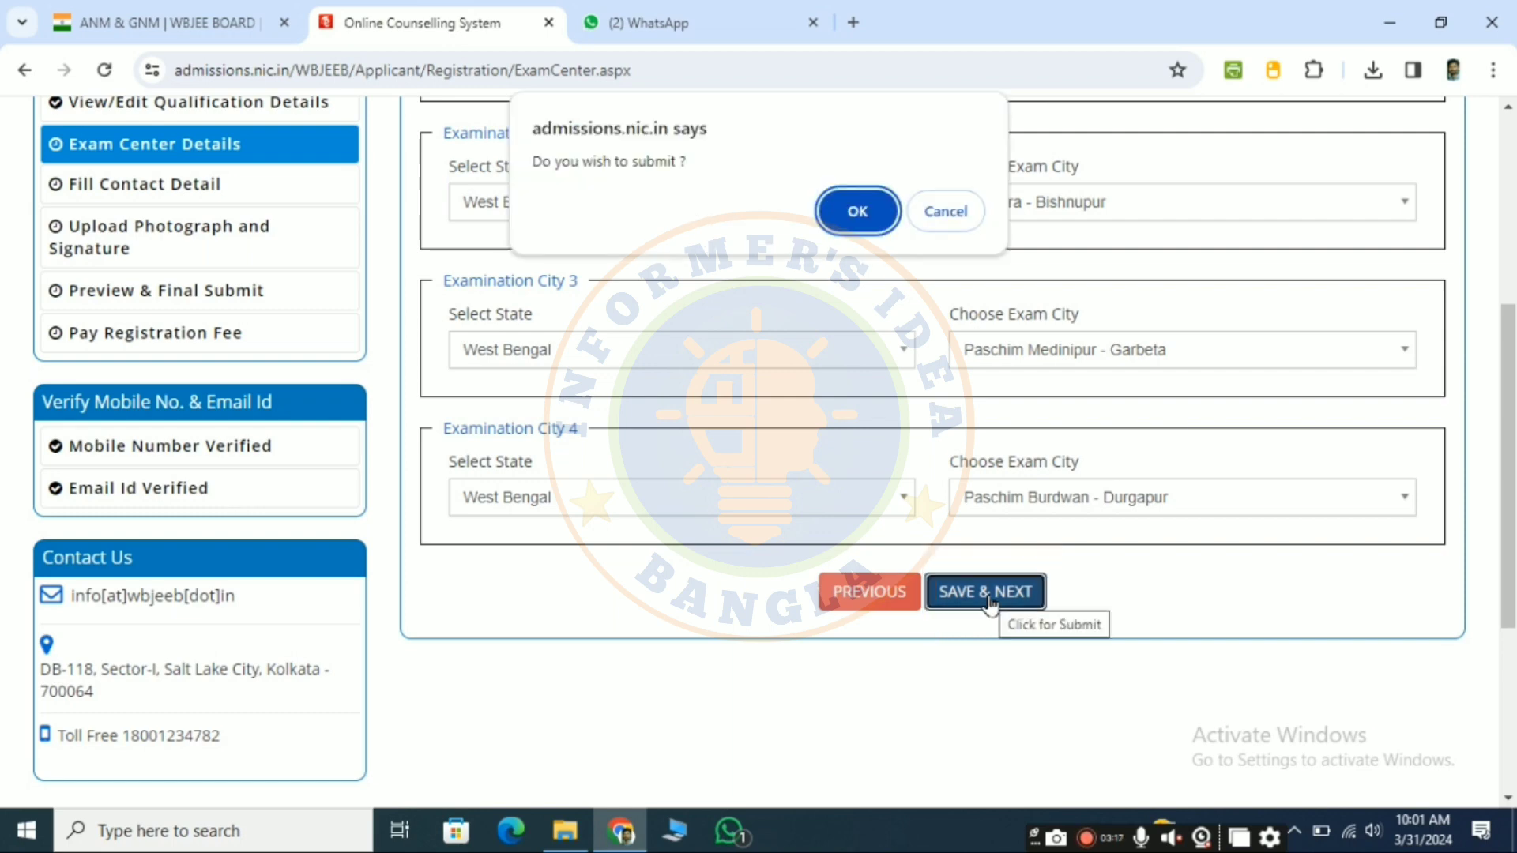
pyautogui.click(869, 212)
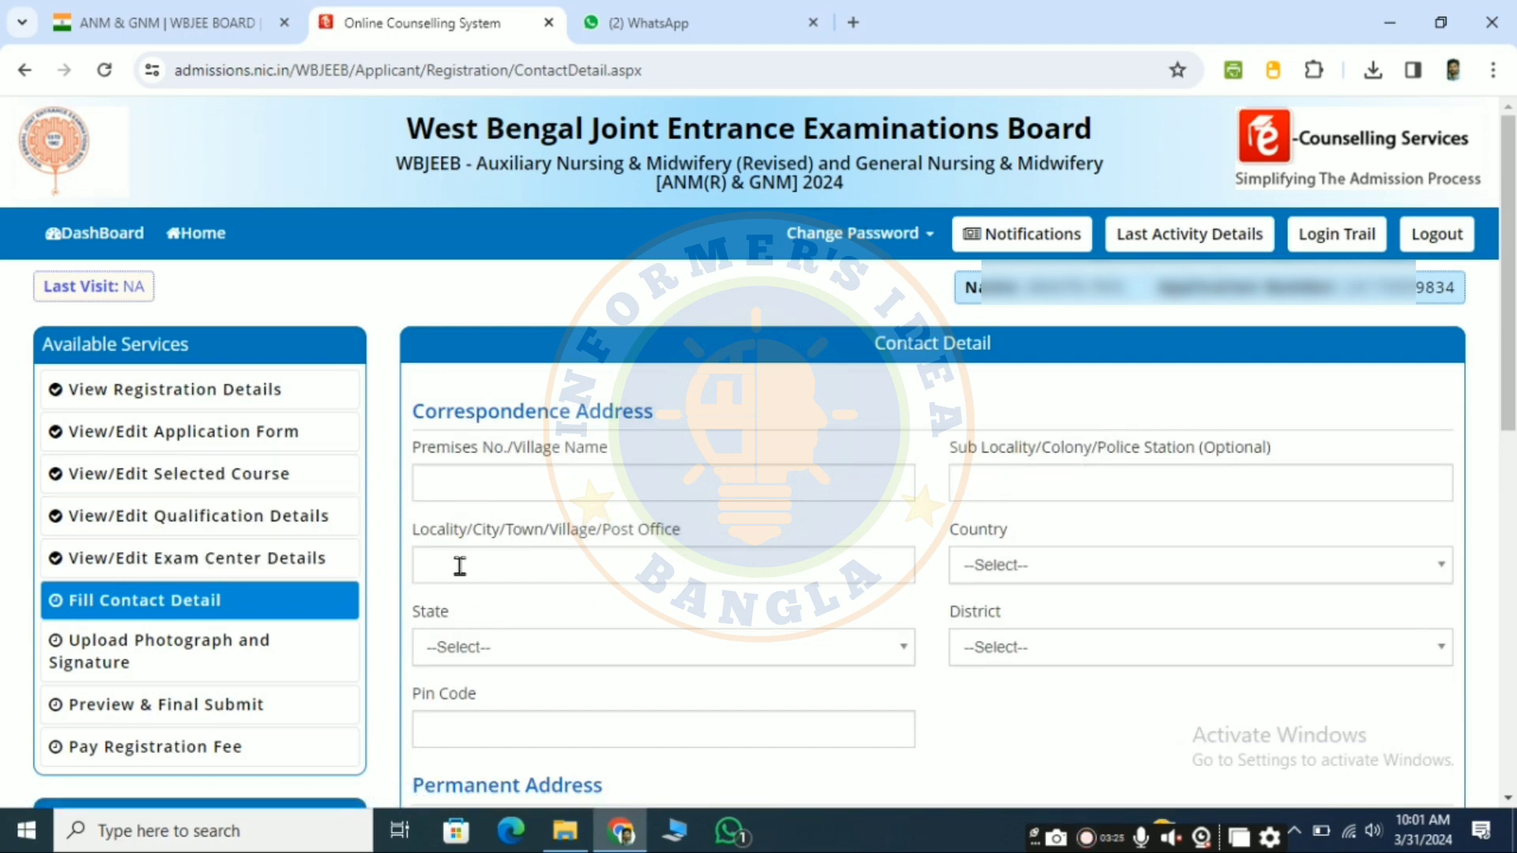
# Step: Set the correspondence address's country to India, its state to West Bengal and its district to BANKURA
pyautogui.scroll(-2, 703, 466)
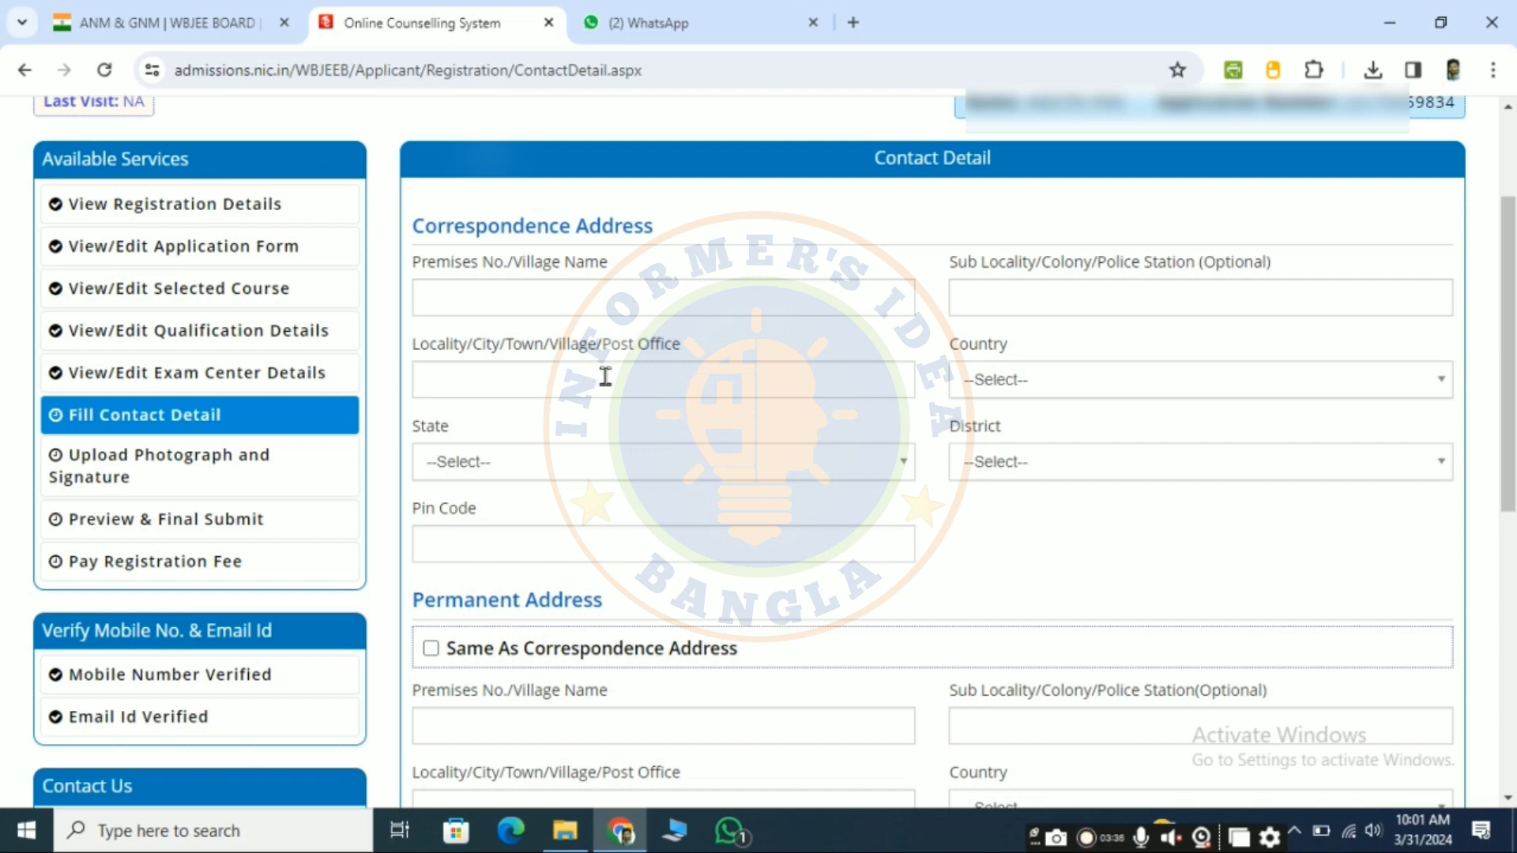
pyautogui.click(1104, 377)
pyautogui.click(1033, 495)
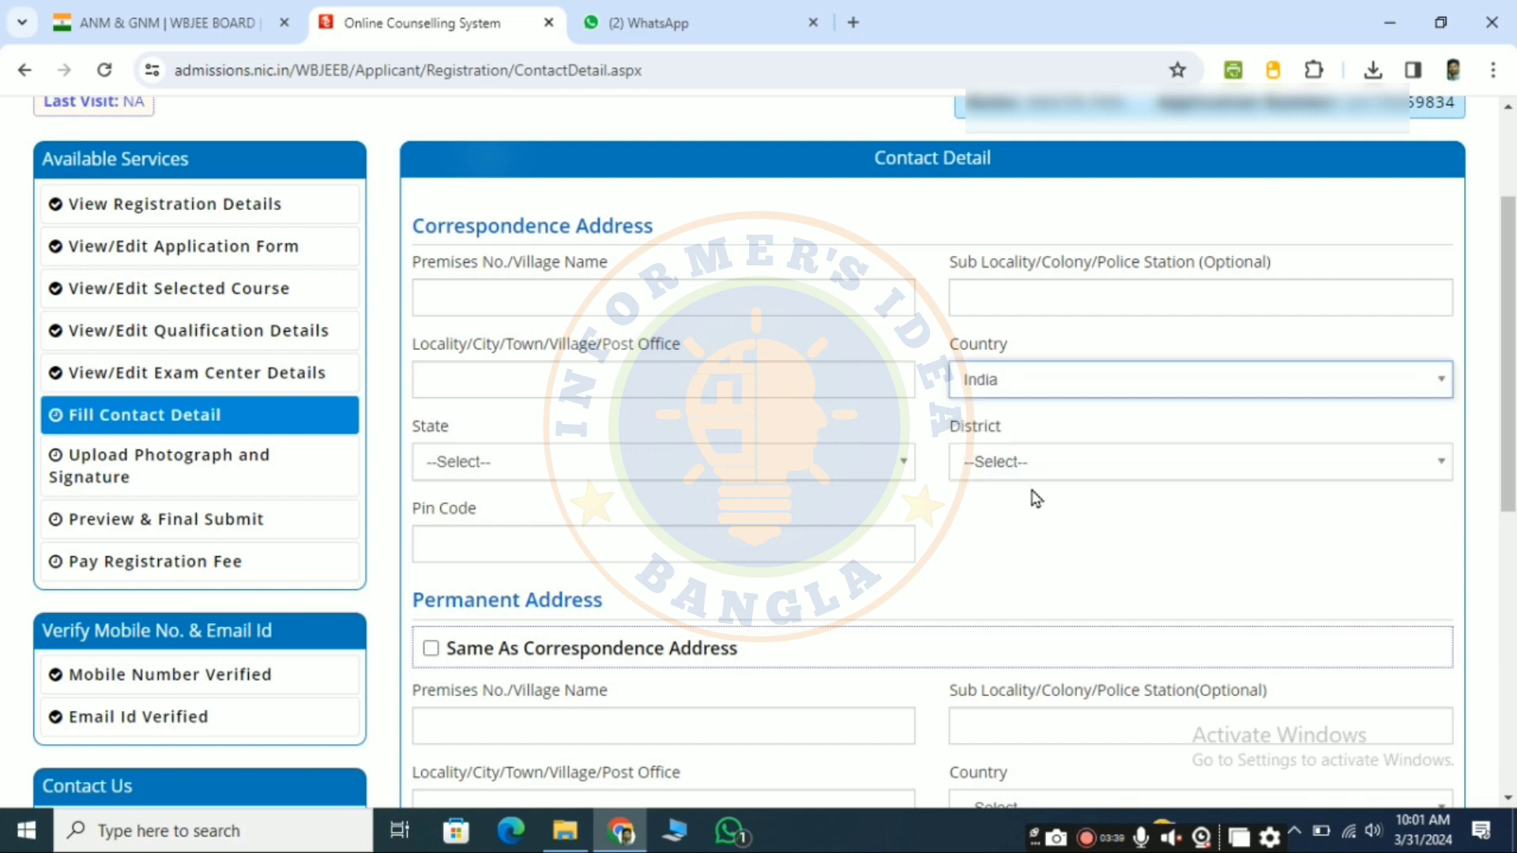
pyautogui.click(537, 476)
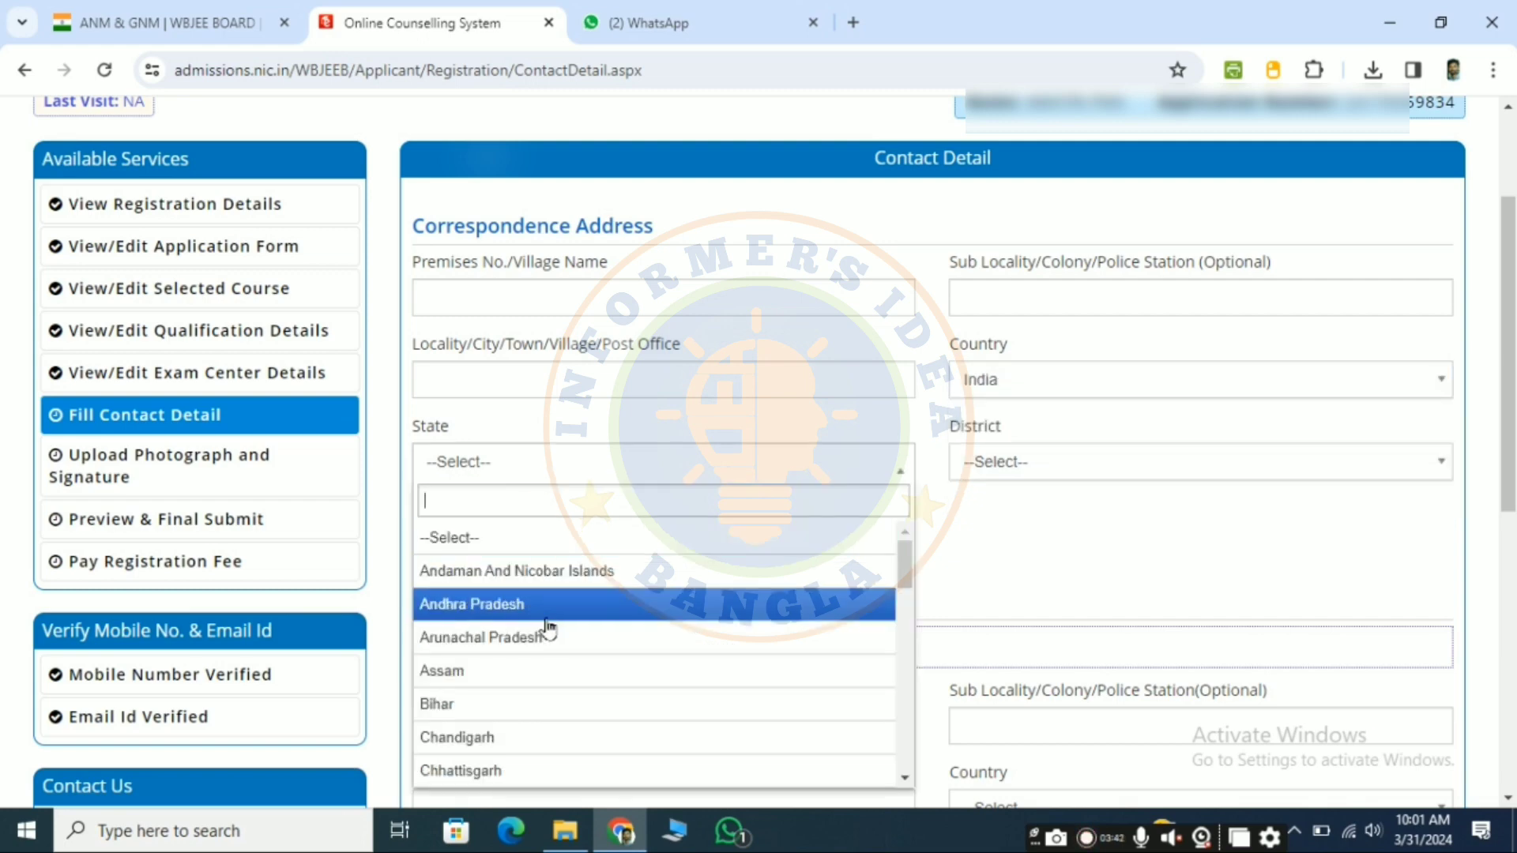
pyautogui.scroll(-10, 544, 626)
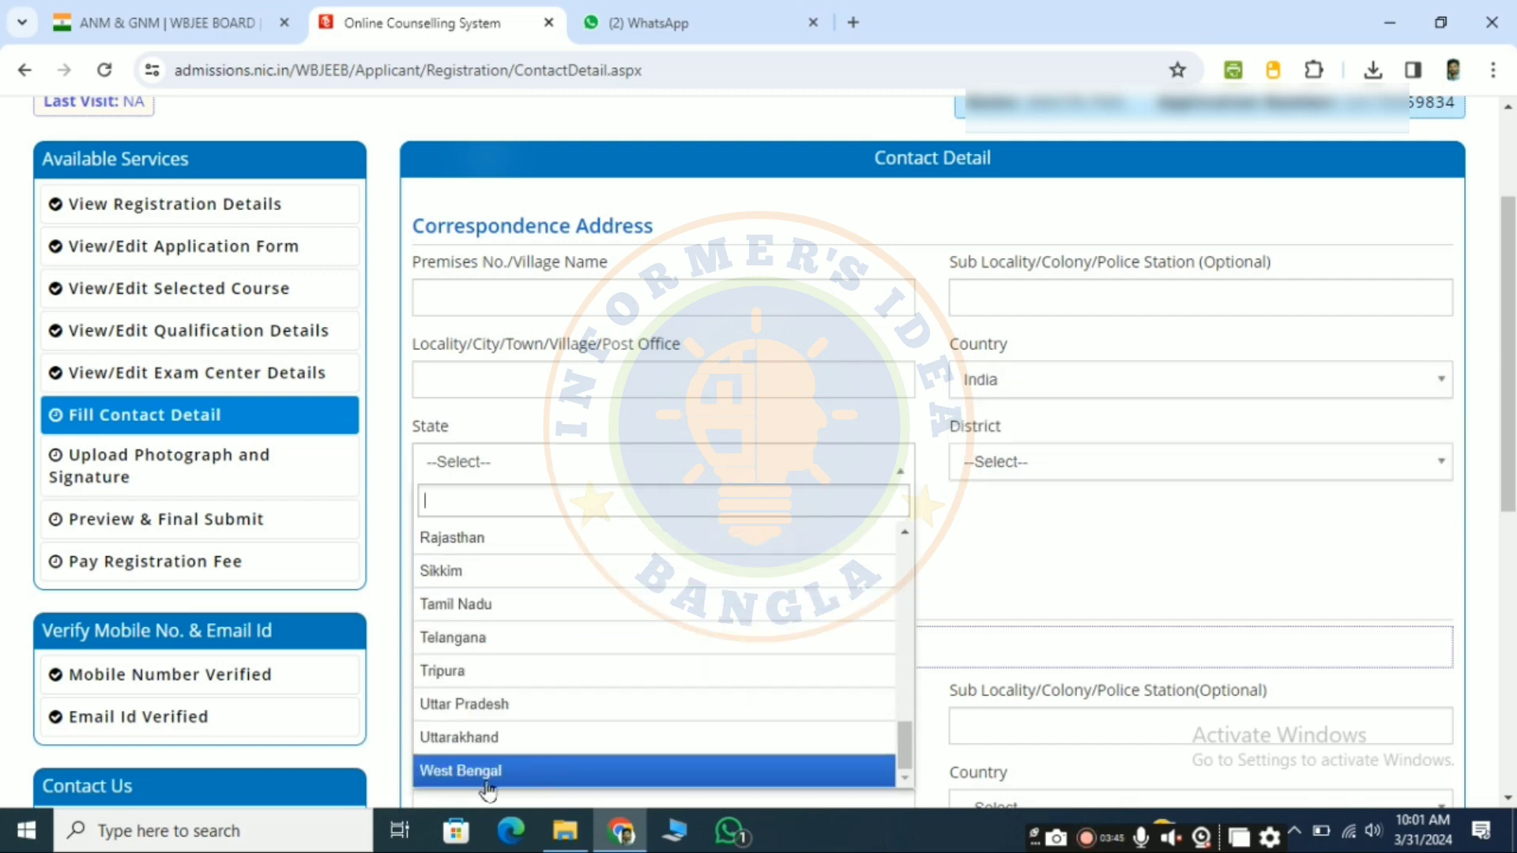
pyautogui.click(524, 773)
pyautogui.click(1083, 466)
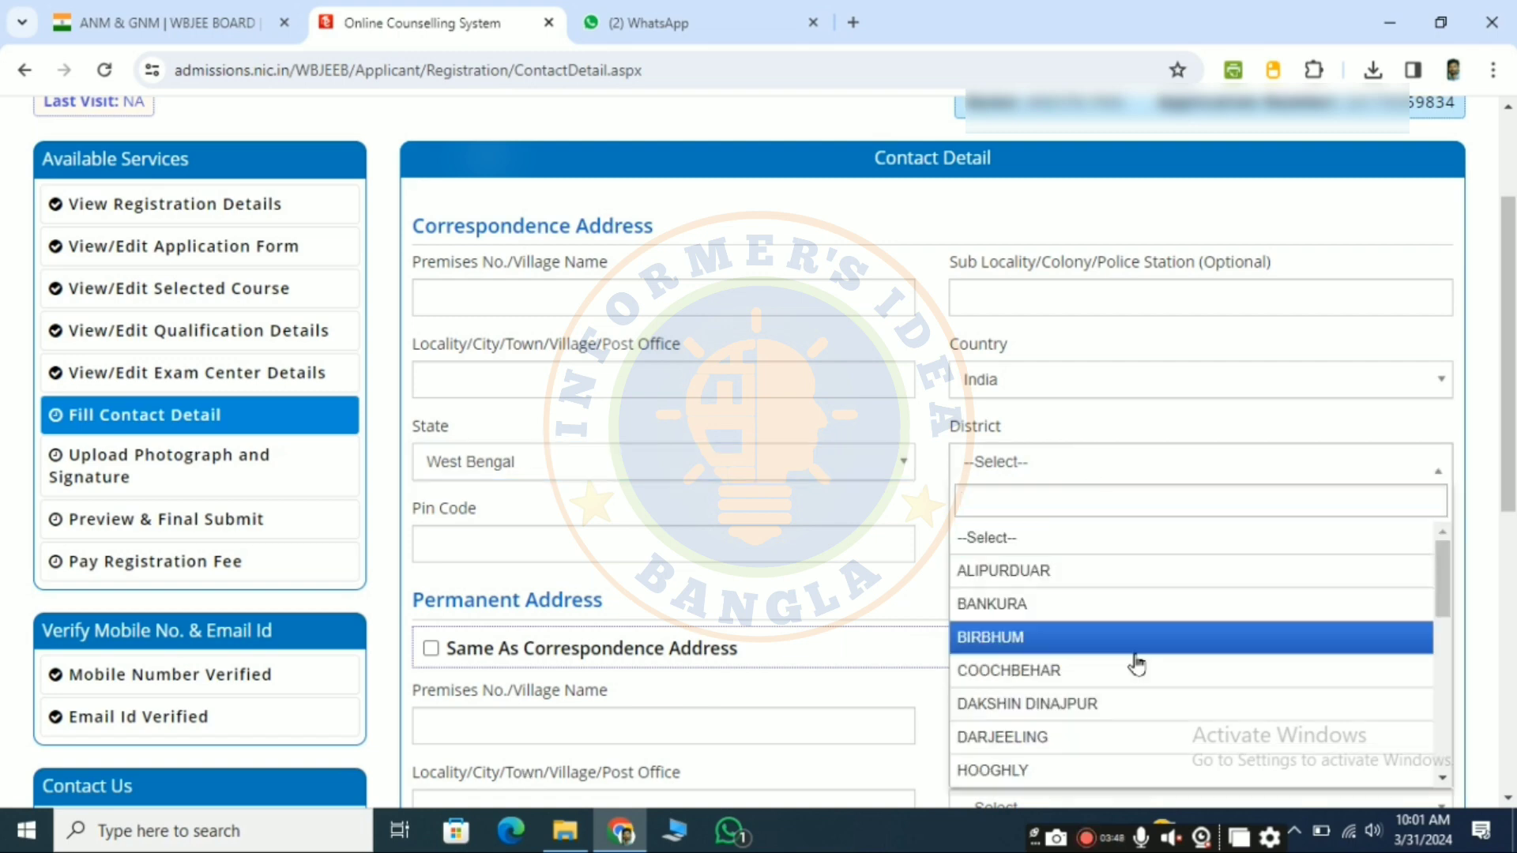
pyautogui.scroll(-5, 1134, 663)
pyautogui.scroll(5, 1177, 647)
pyautogui.click(1076, 608)
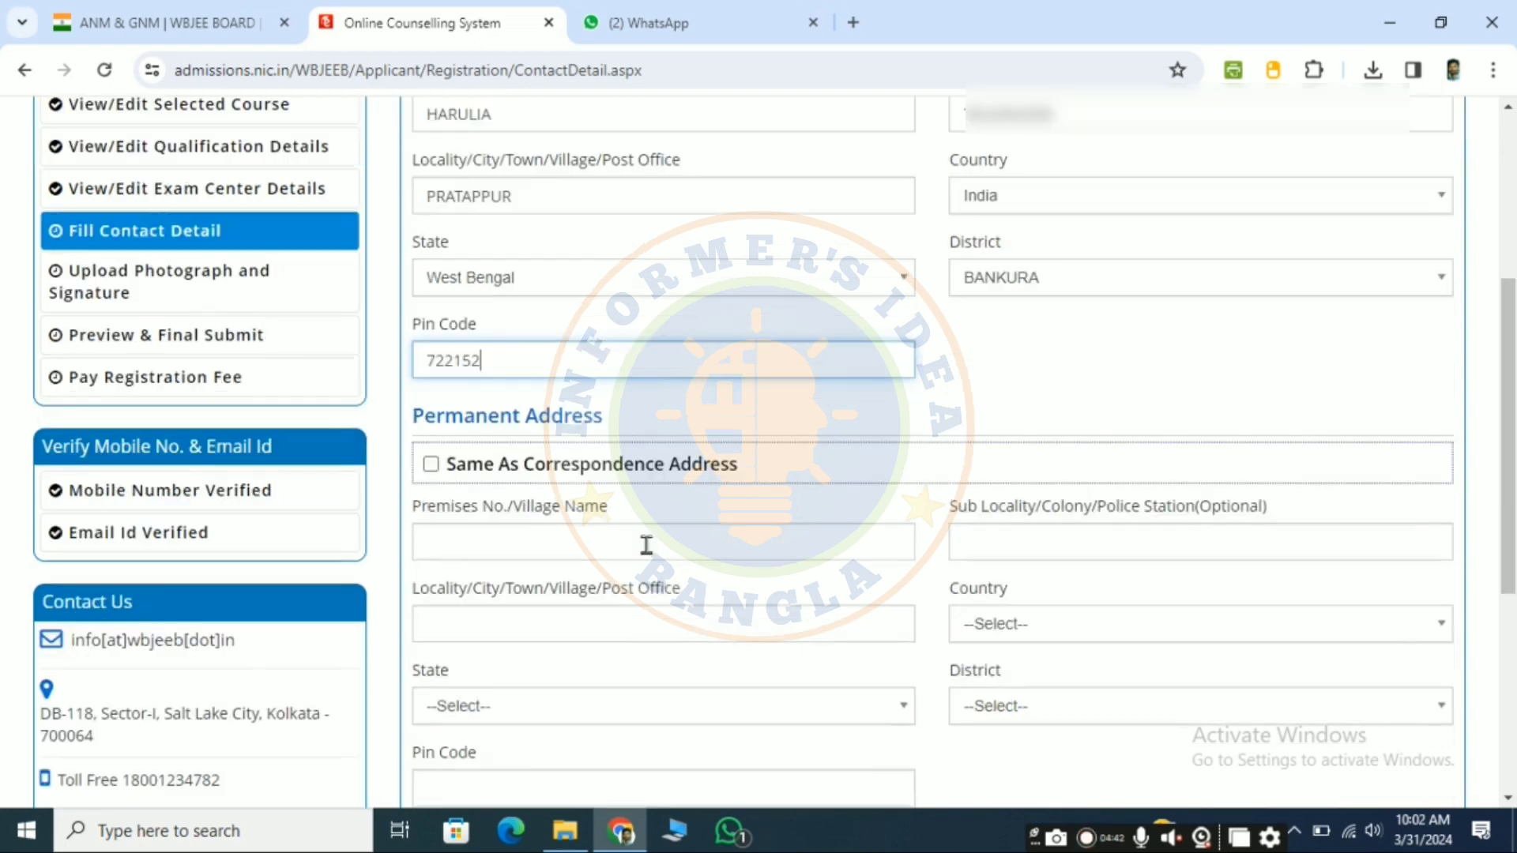
# Step: Mark the permanent address as the same as the correspondence address, then save and confirm the contact details
pyautogui.scroll(-1, 646, 545)
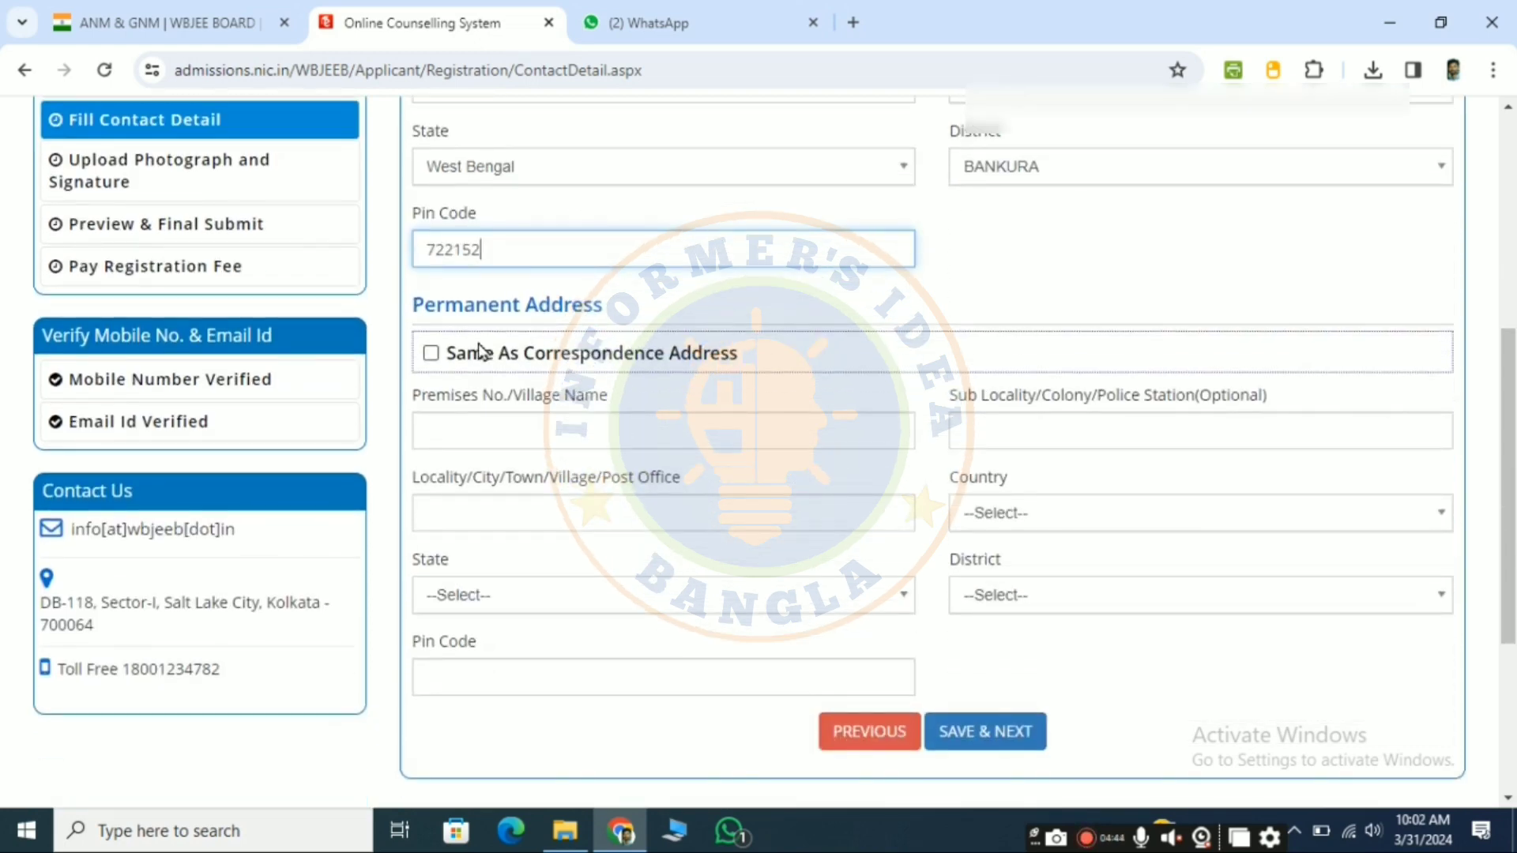
pyautogui.click(431, 357)
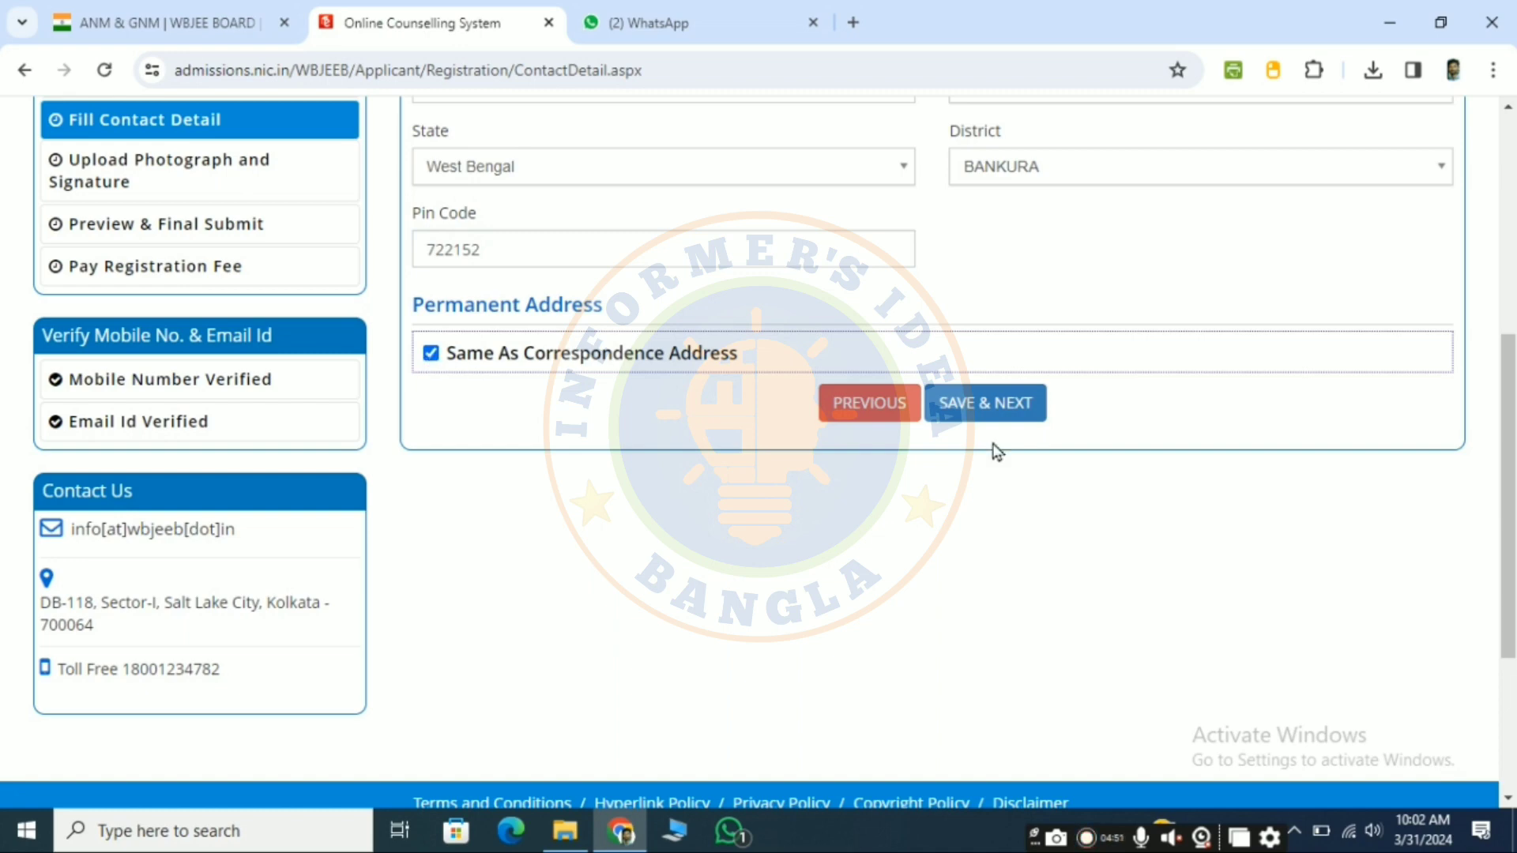
pyautogui.click(966, 409)
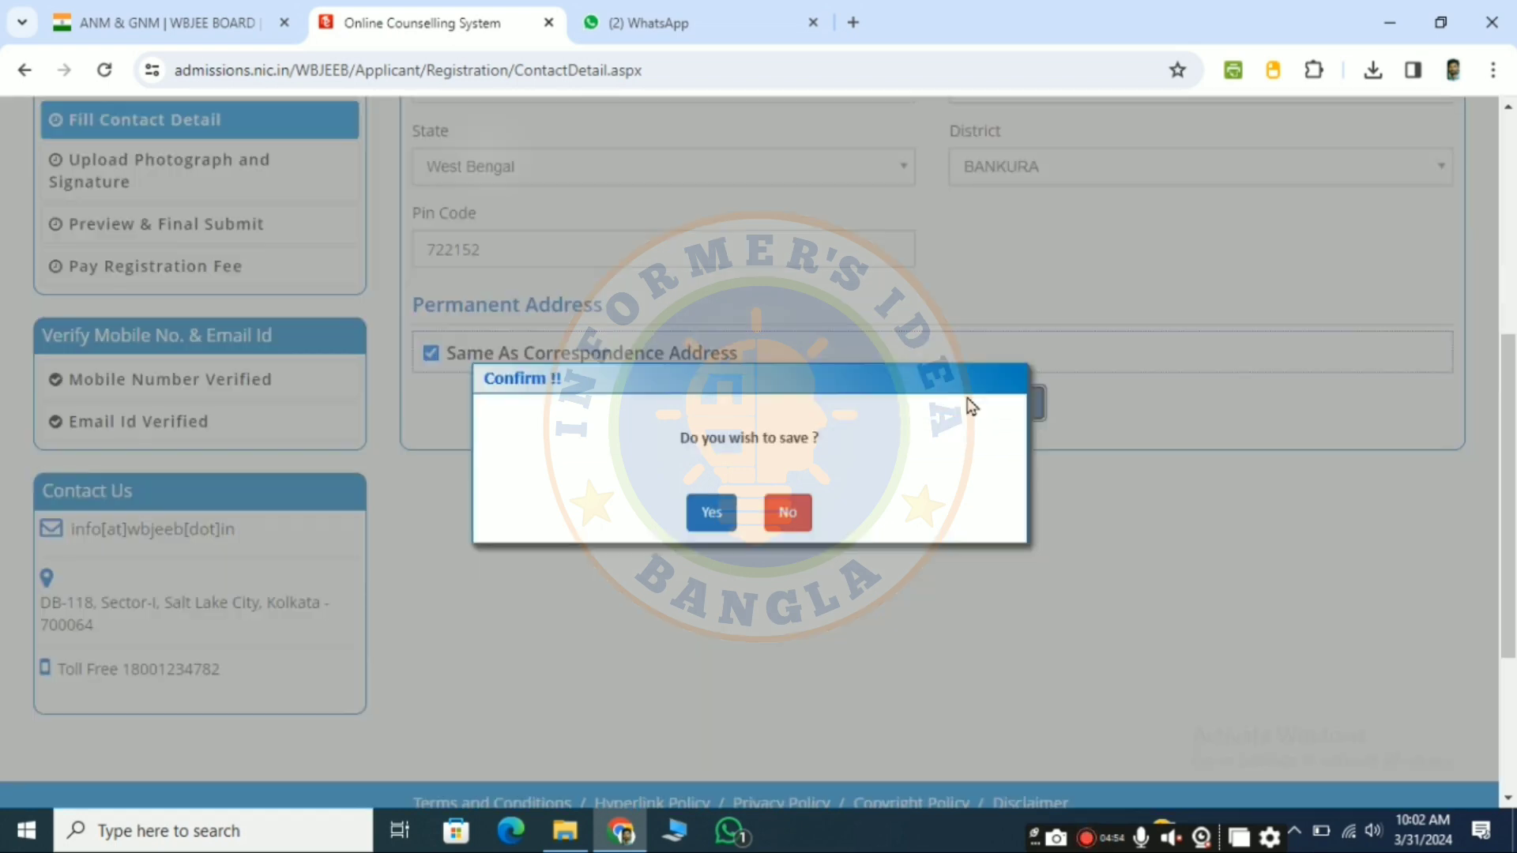
pyautogui.click(719, 513)
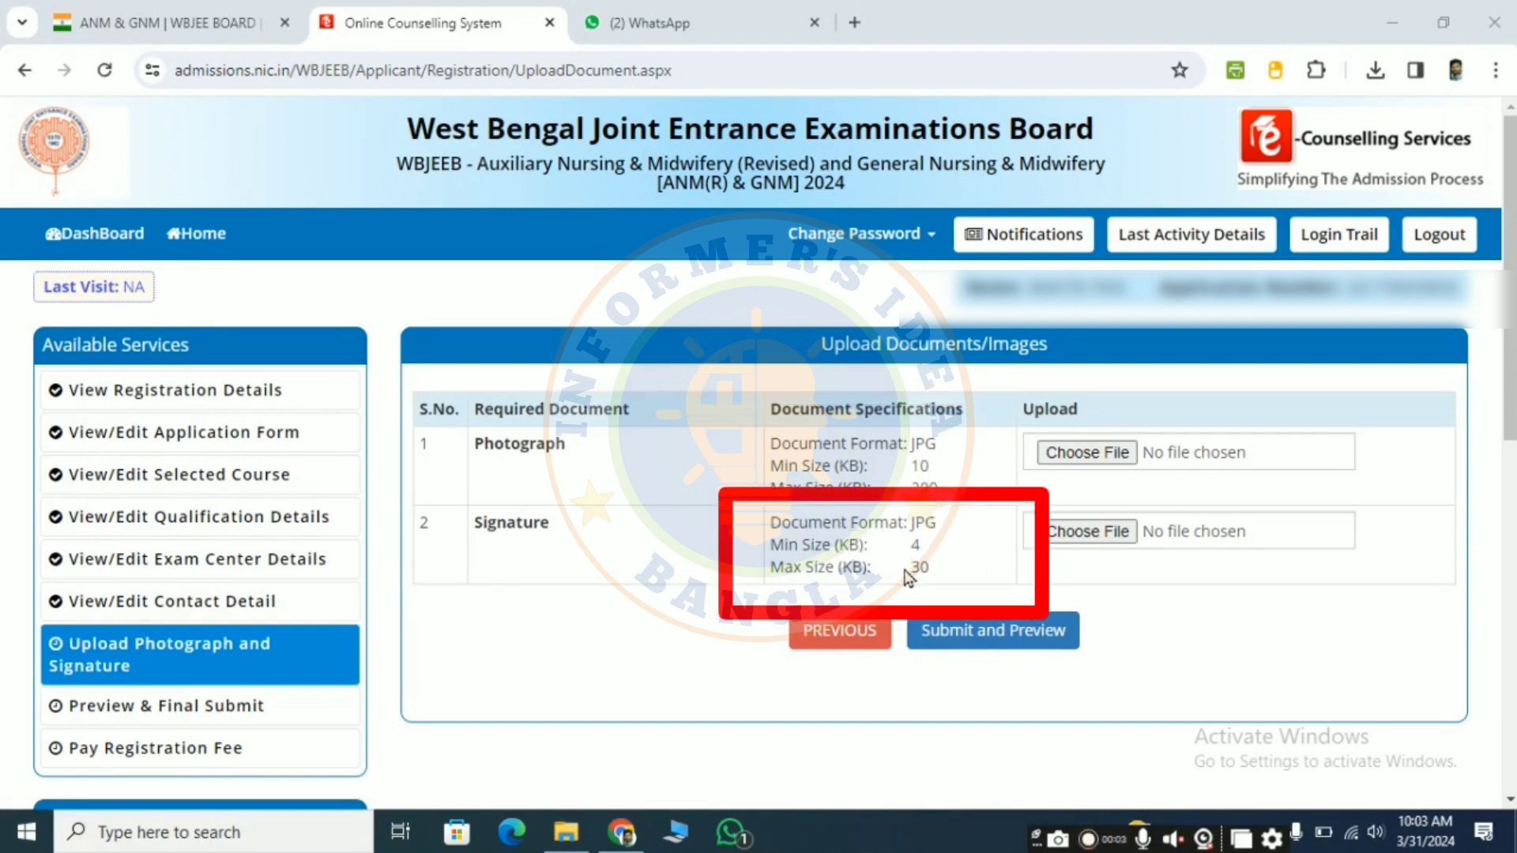
# Step: Select the candidate's JPG photo from the Downloads folder as the Photograph document
pyautogui.click(1112, 457)
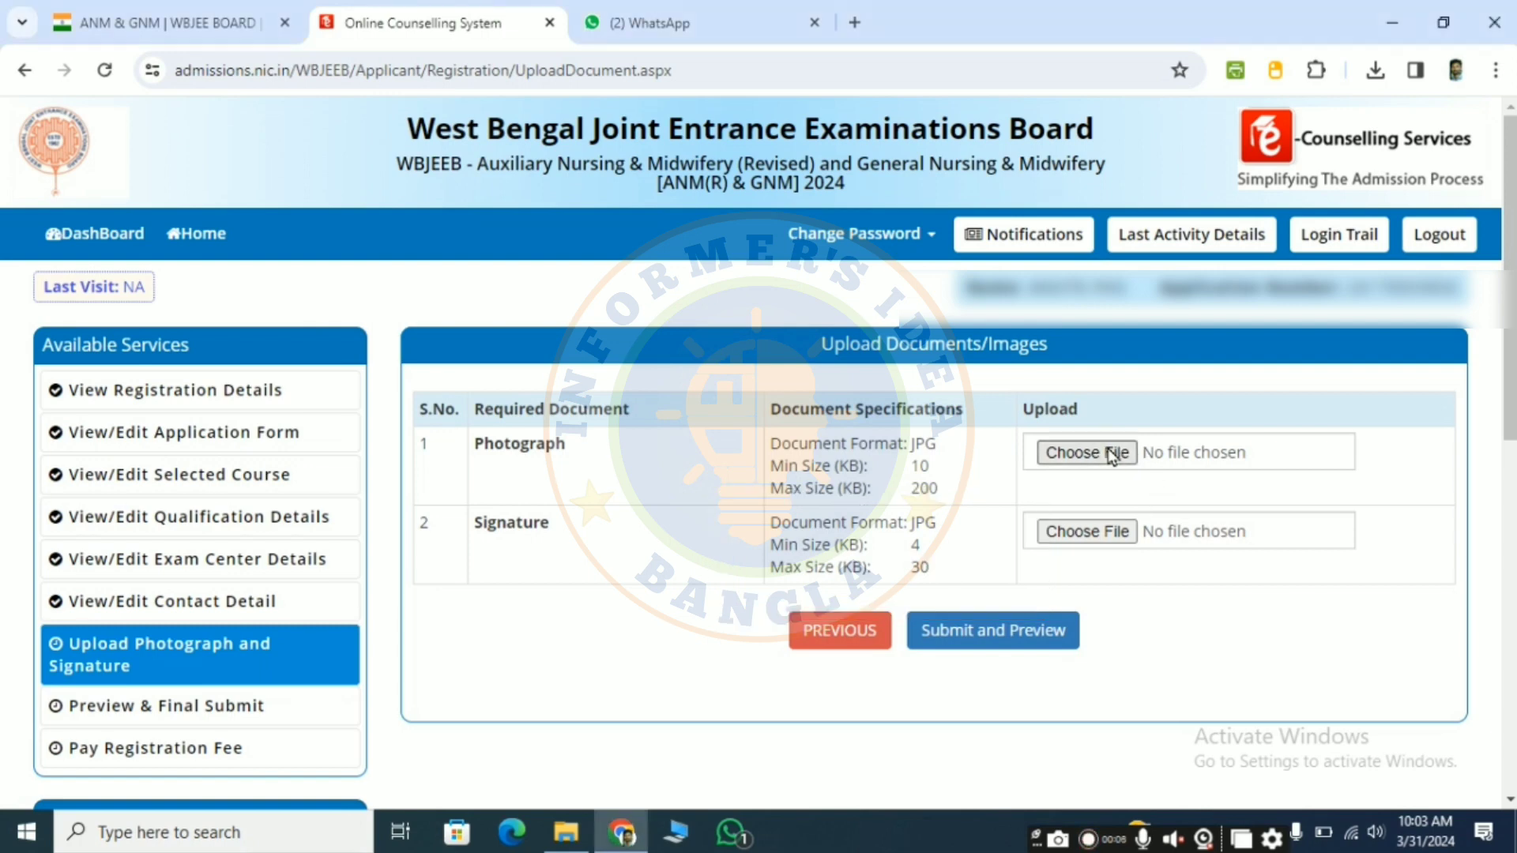
pyautogui.click(1111, 457)
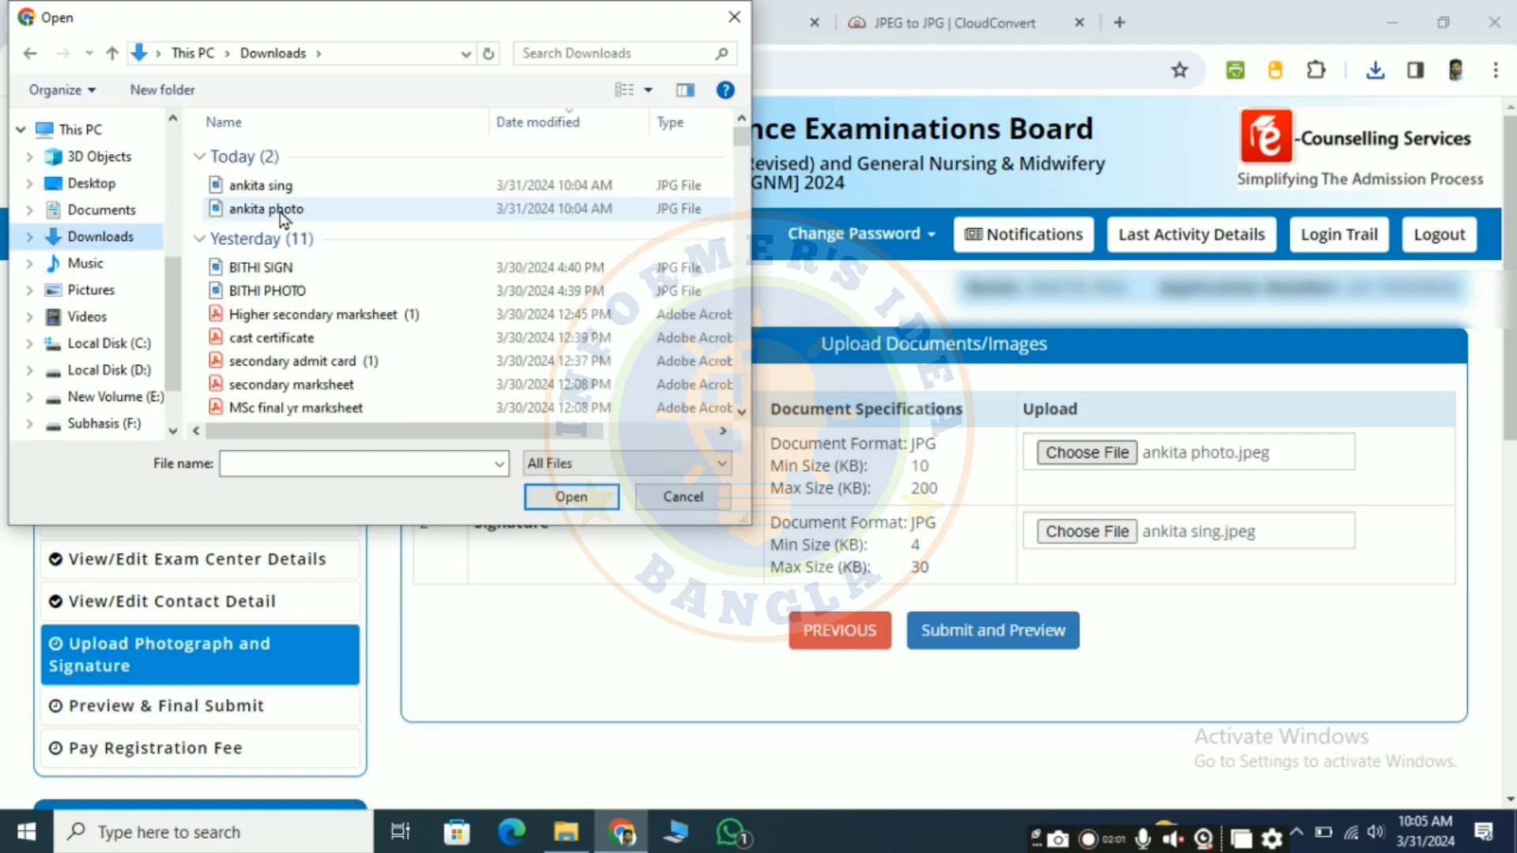
pyautogui.click(260, 207)
pyautogui.click(571, 496)
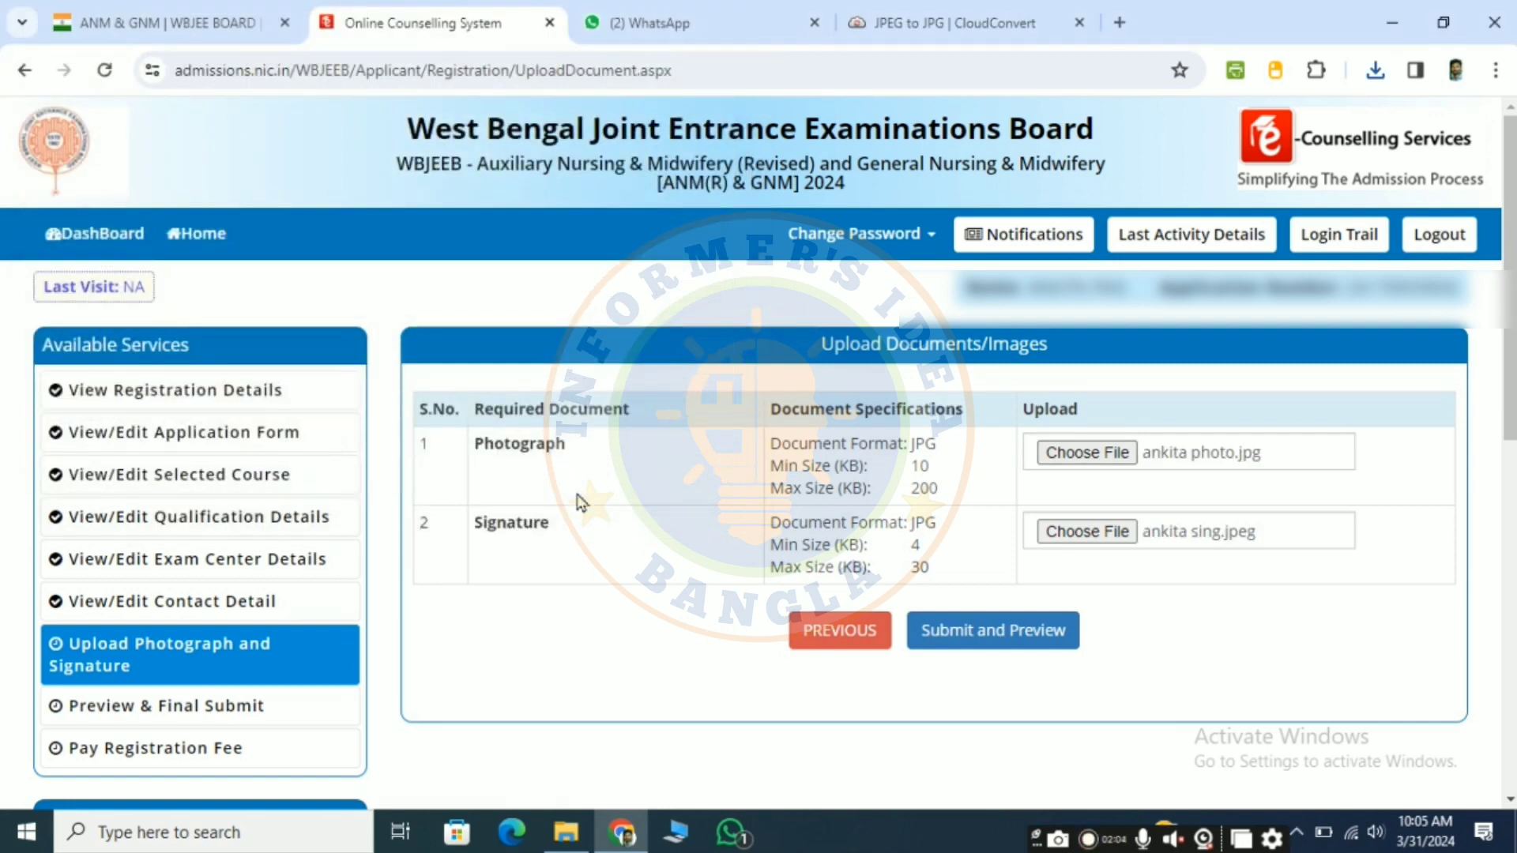
# Step: Select the candidate's JPG signature file from the Downloads folder as the Signature document and submit both images for preview
pyautogui.click(1087, 531)
pyautogui.click(355, 186)
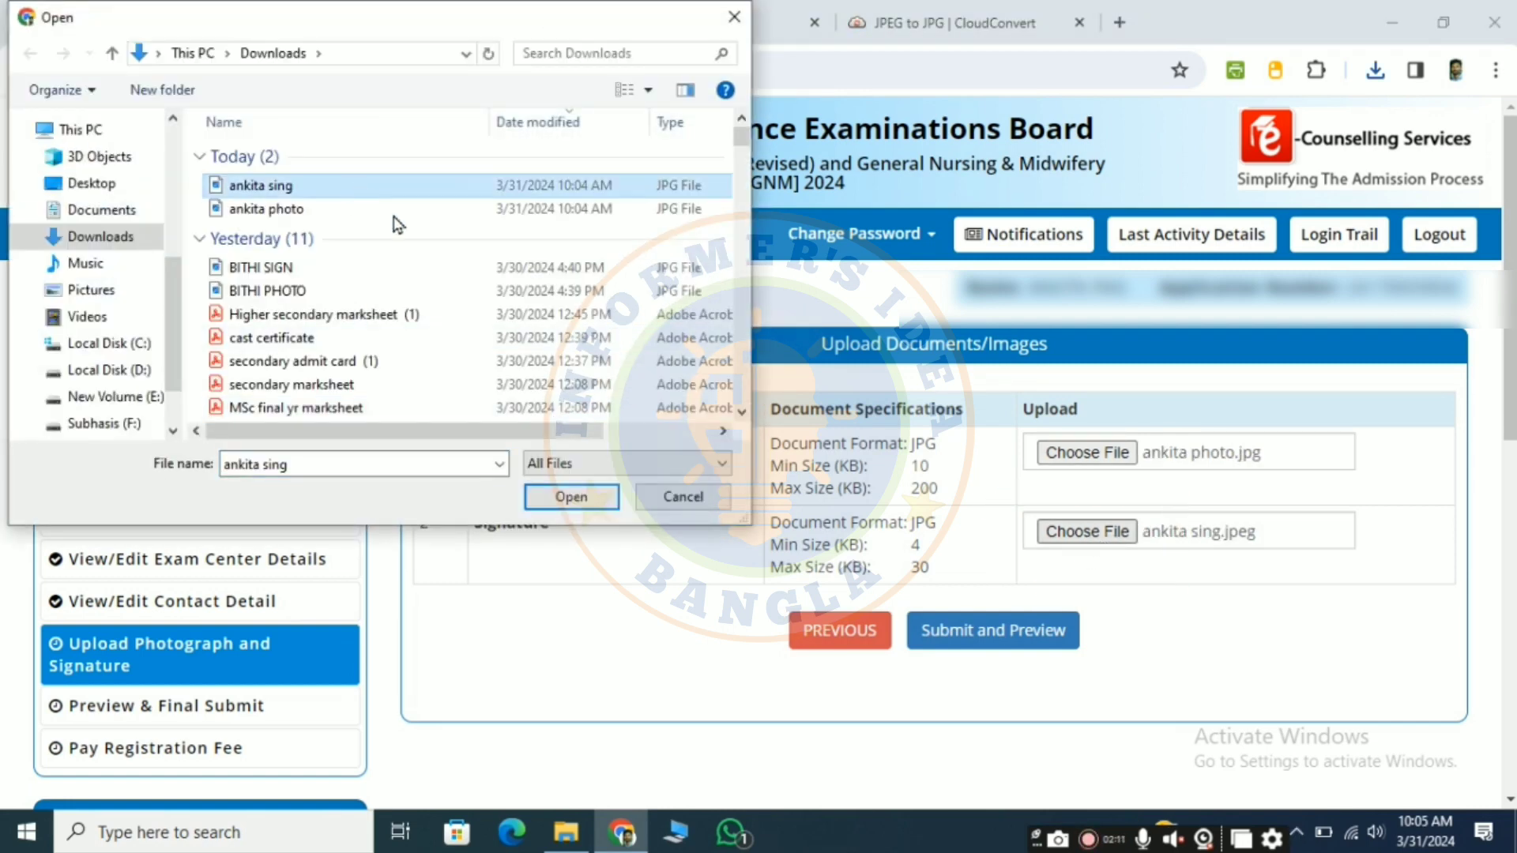
pyautogui.click(580, 497)
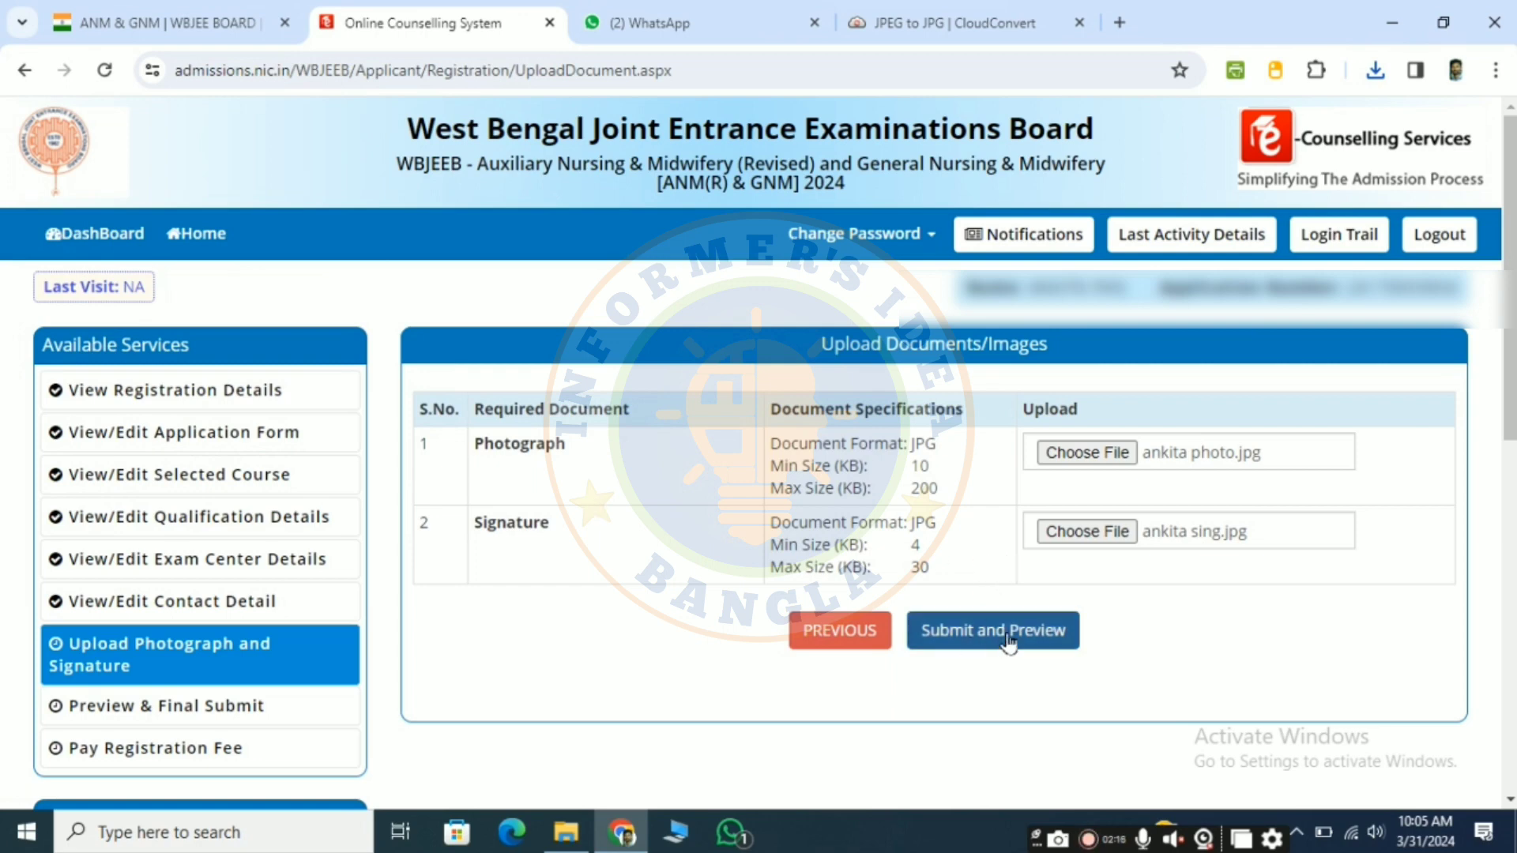
pyautogui.click(986, 644)
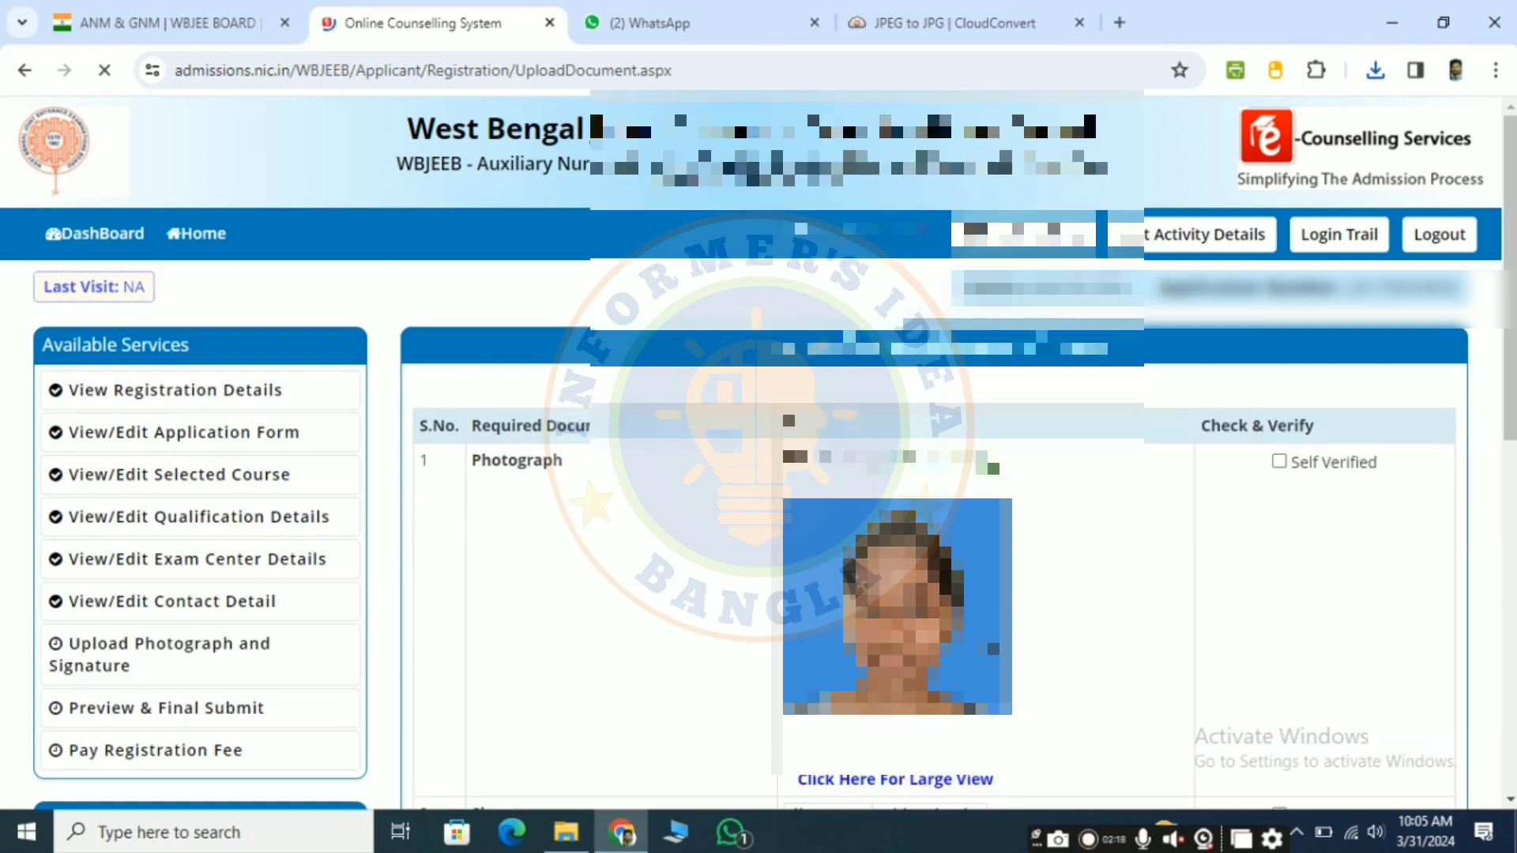
# Step: Mark the uploaded photograph as Self Verified
pyautogui.scroll(-3, 1078, 642)
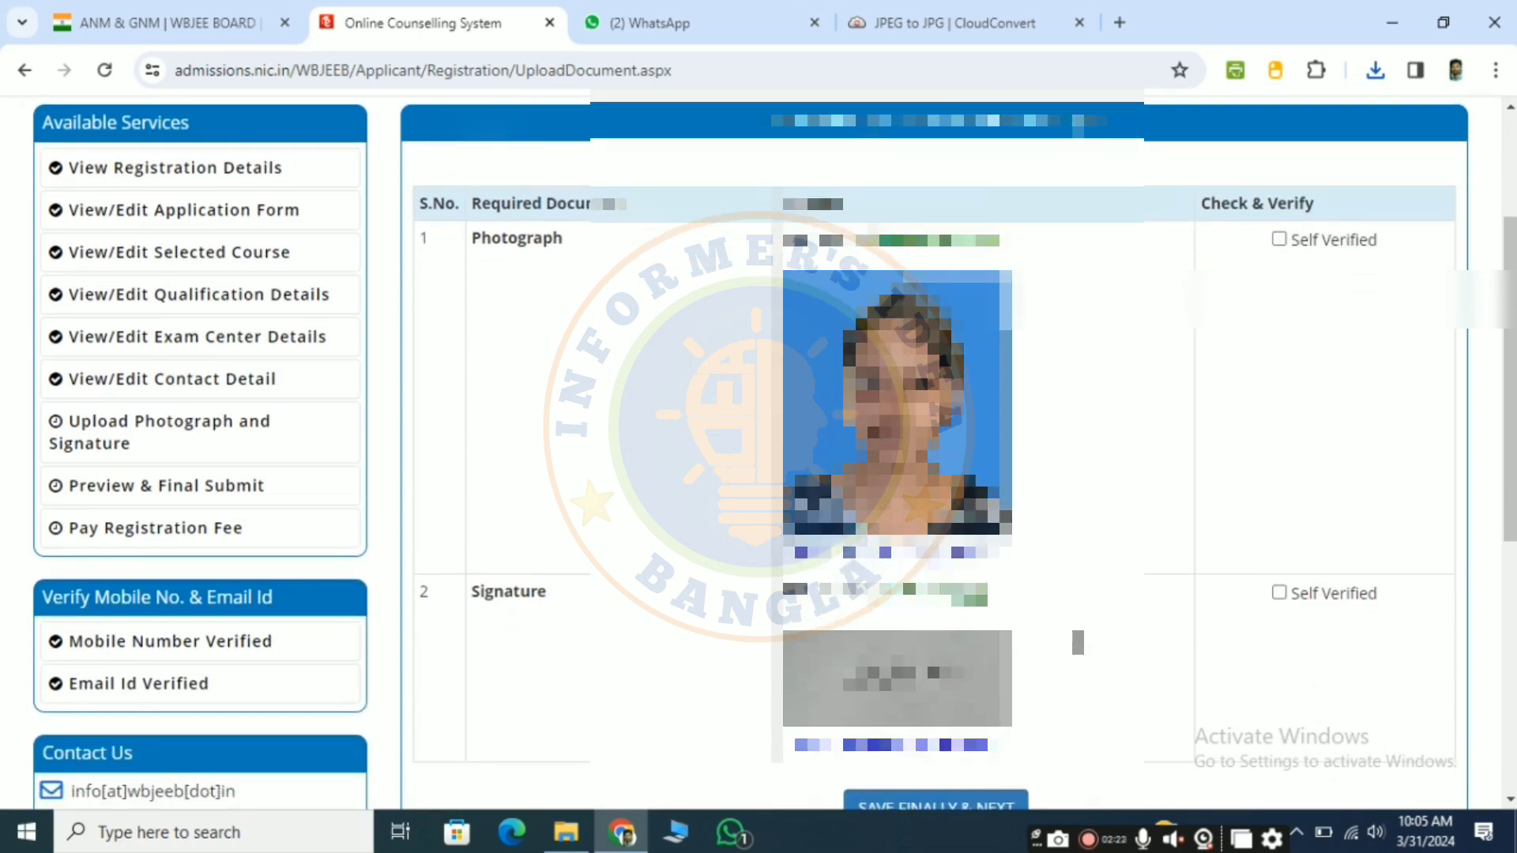
pyautogui.scroll(-1, 1114, 411)
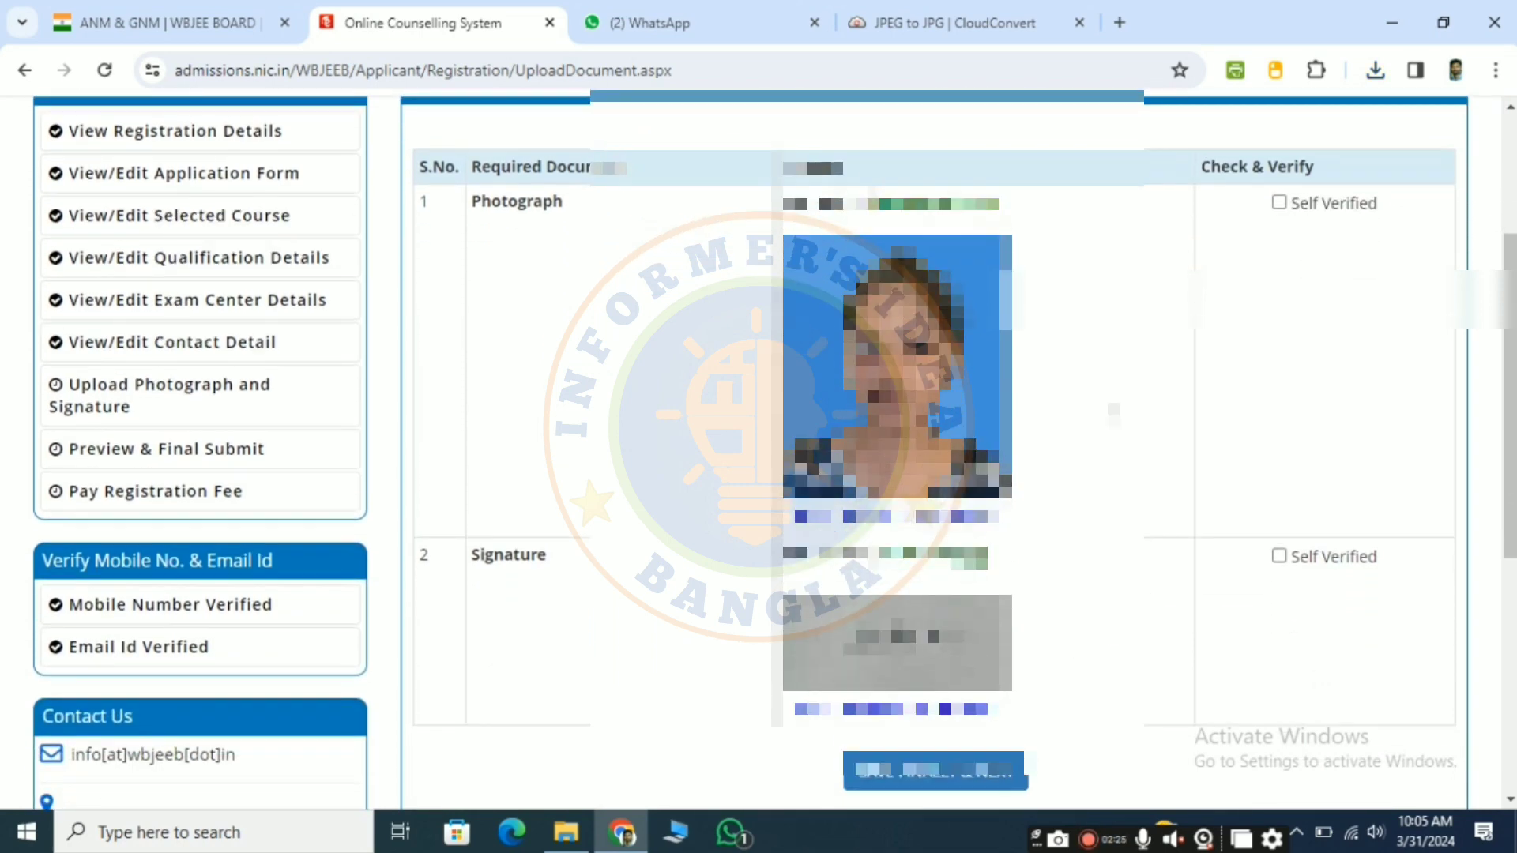
pyautogui.click(1280, 204)
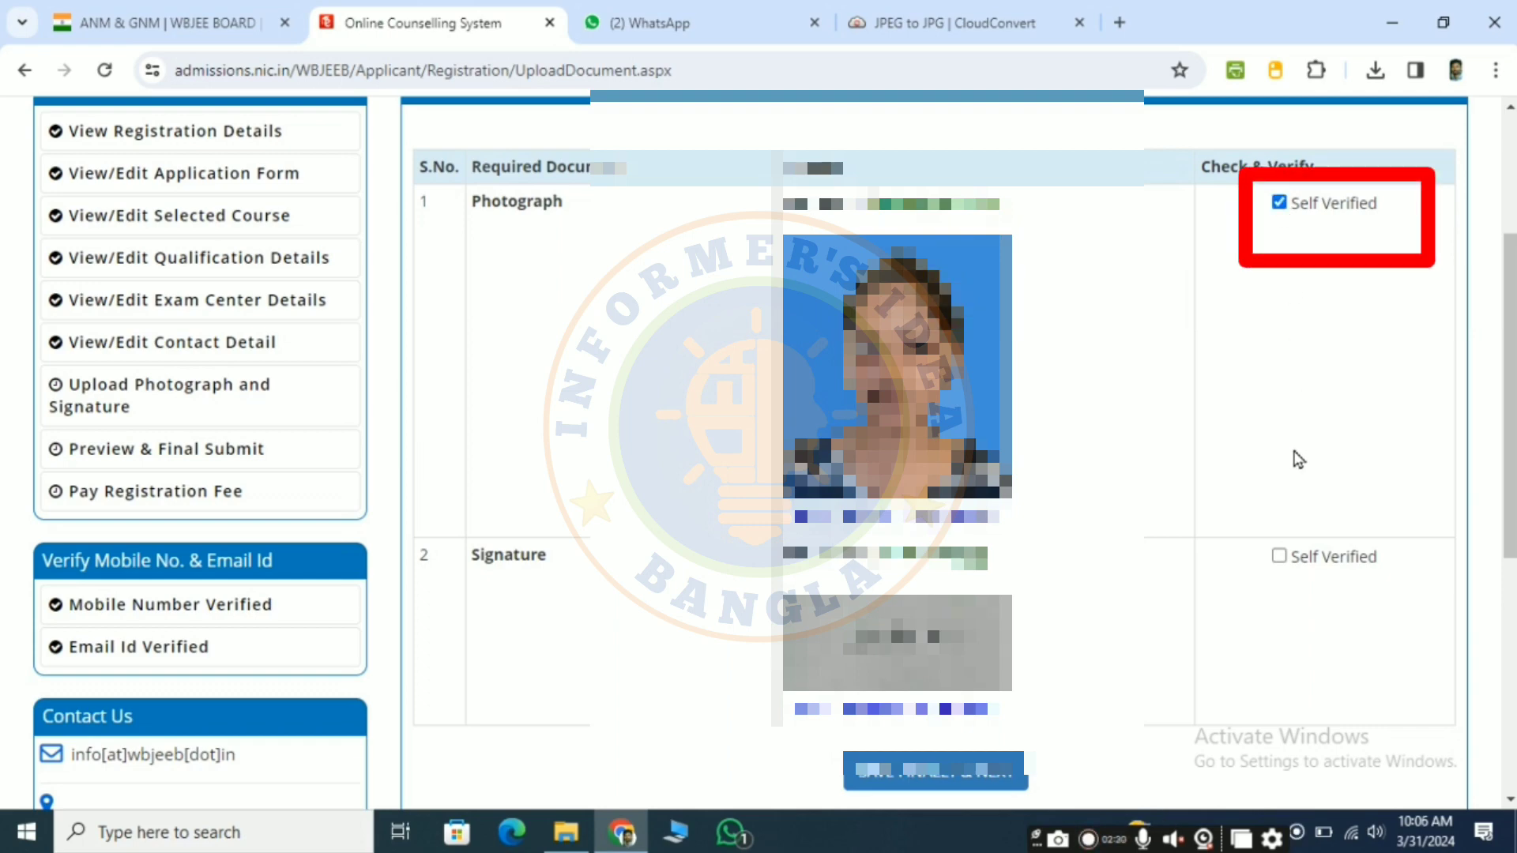
# Step: Mark the uploaded signature as Self Verified, then finally save both documents and confirm the save
pyautogui.click(1279, 557)
pyautogui.scroll(-2, 1080, 656)
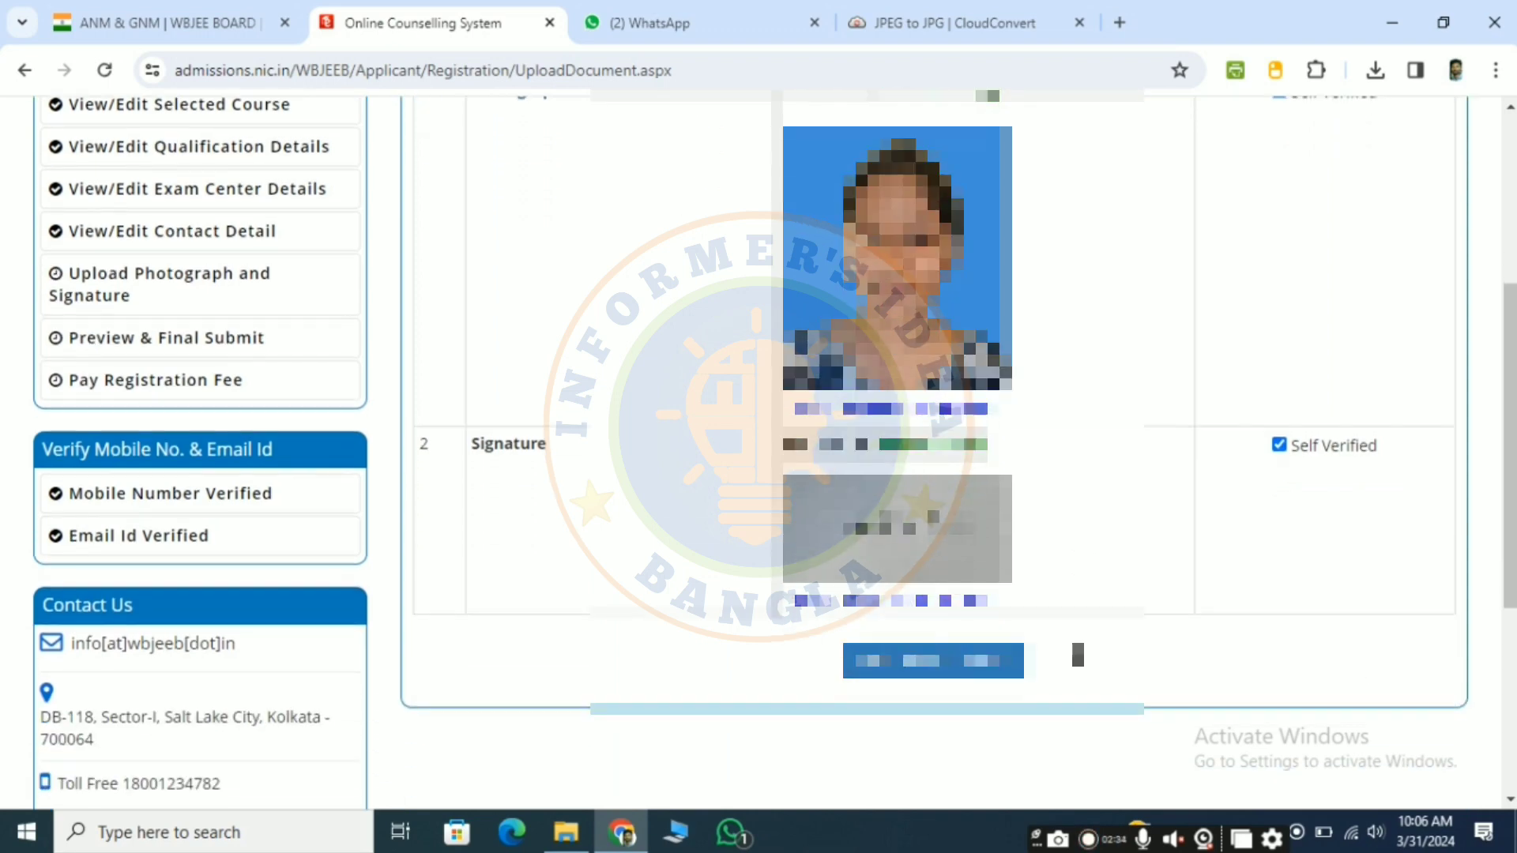
pyautogui.click(961, 663)
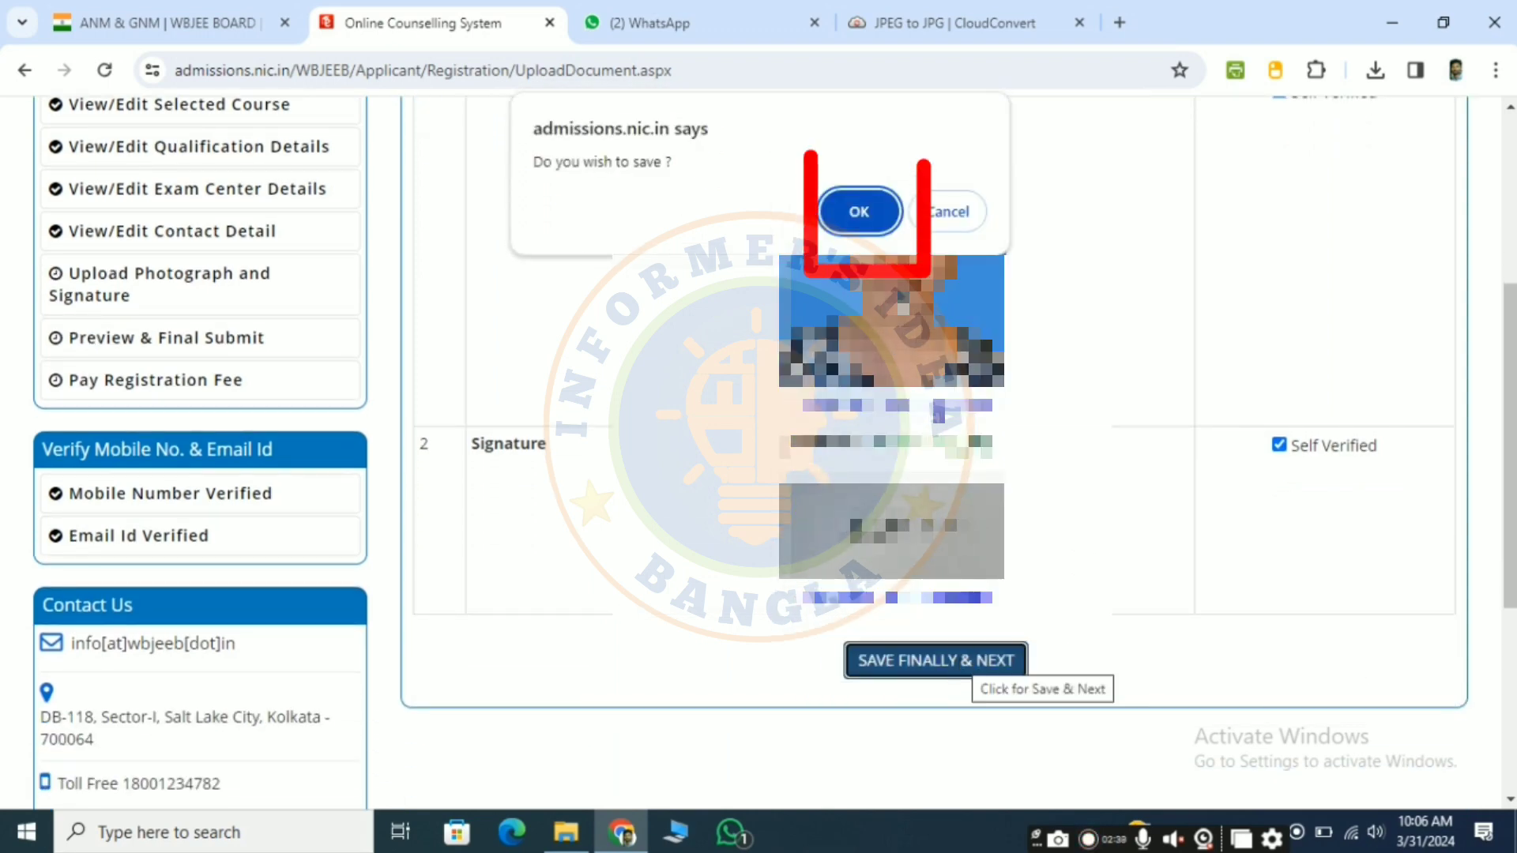
pyautogui.click(859, 211)
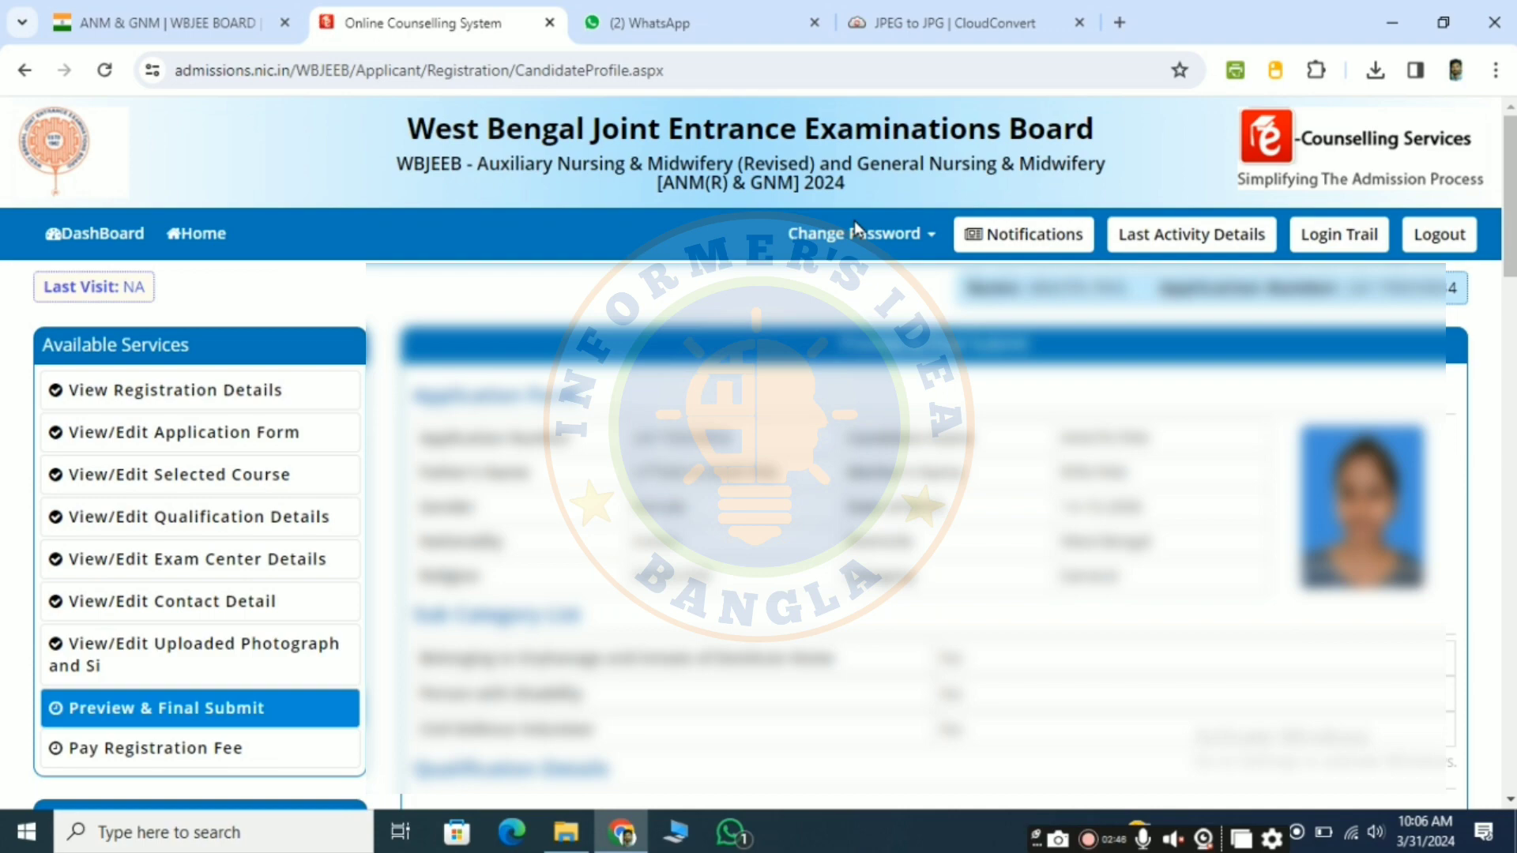
# Step: Review the application preview, accept the declaration, and save and final submit the application with confirmation
pyautogui.scroll(-4, 758, 452)
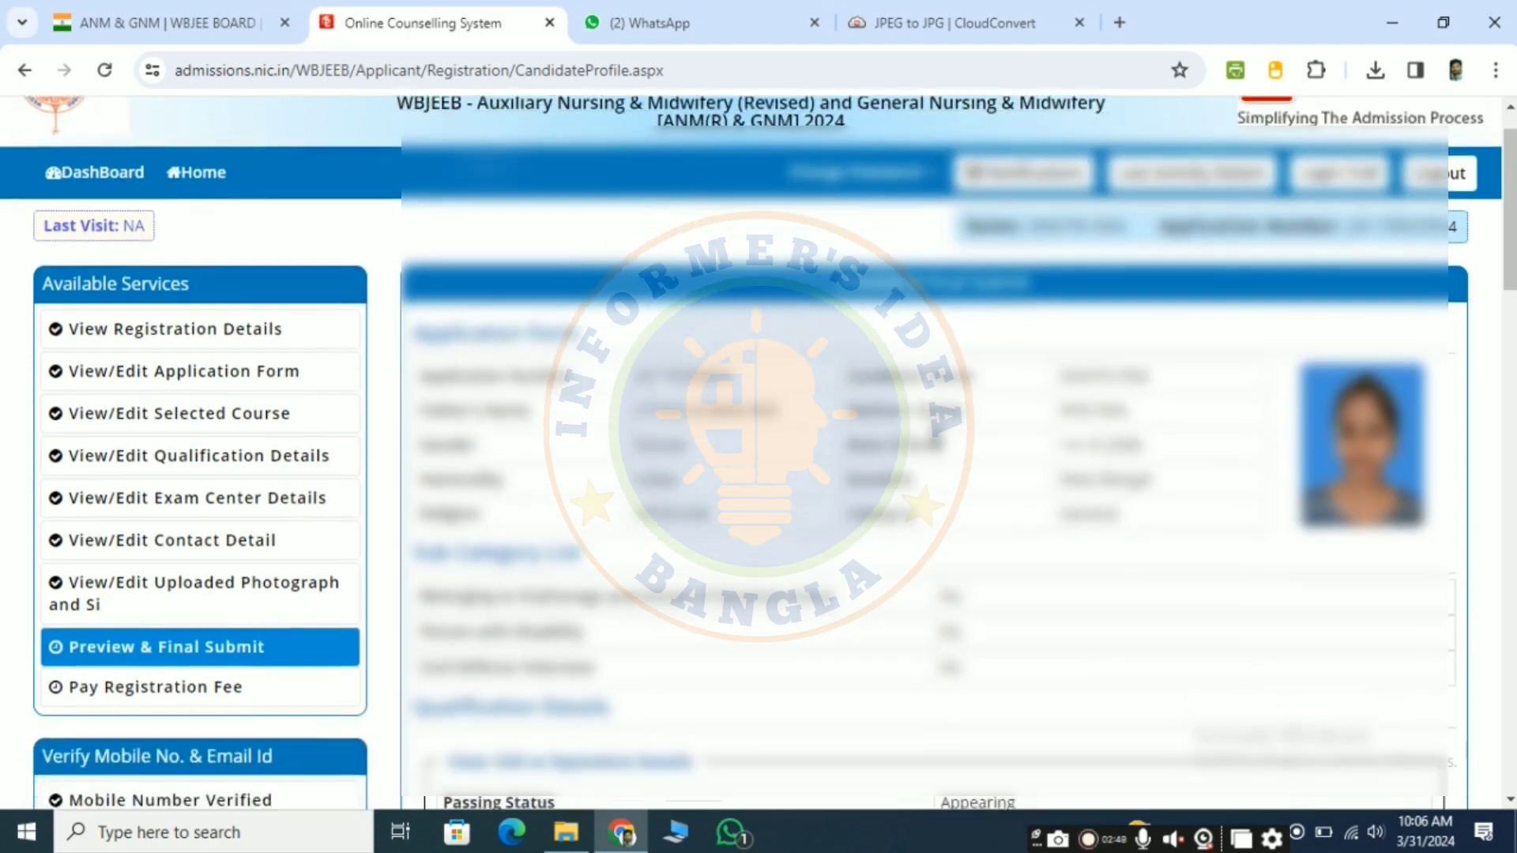
pyautogui.scroll(-8, 759, 452)
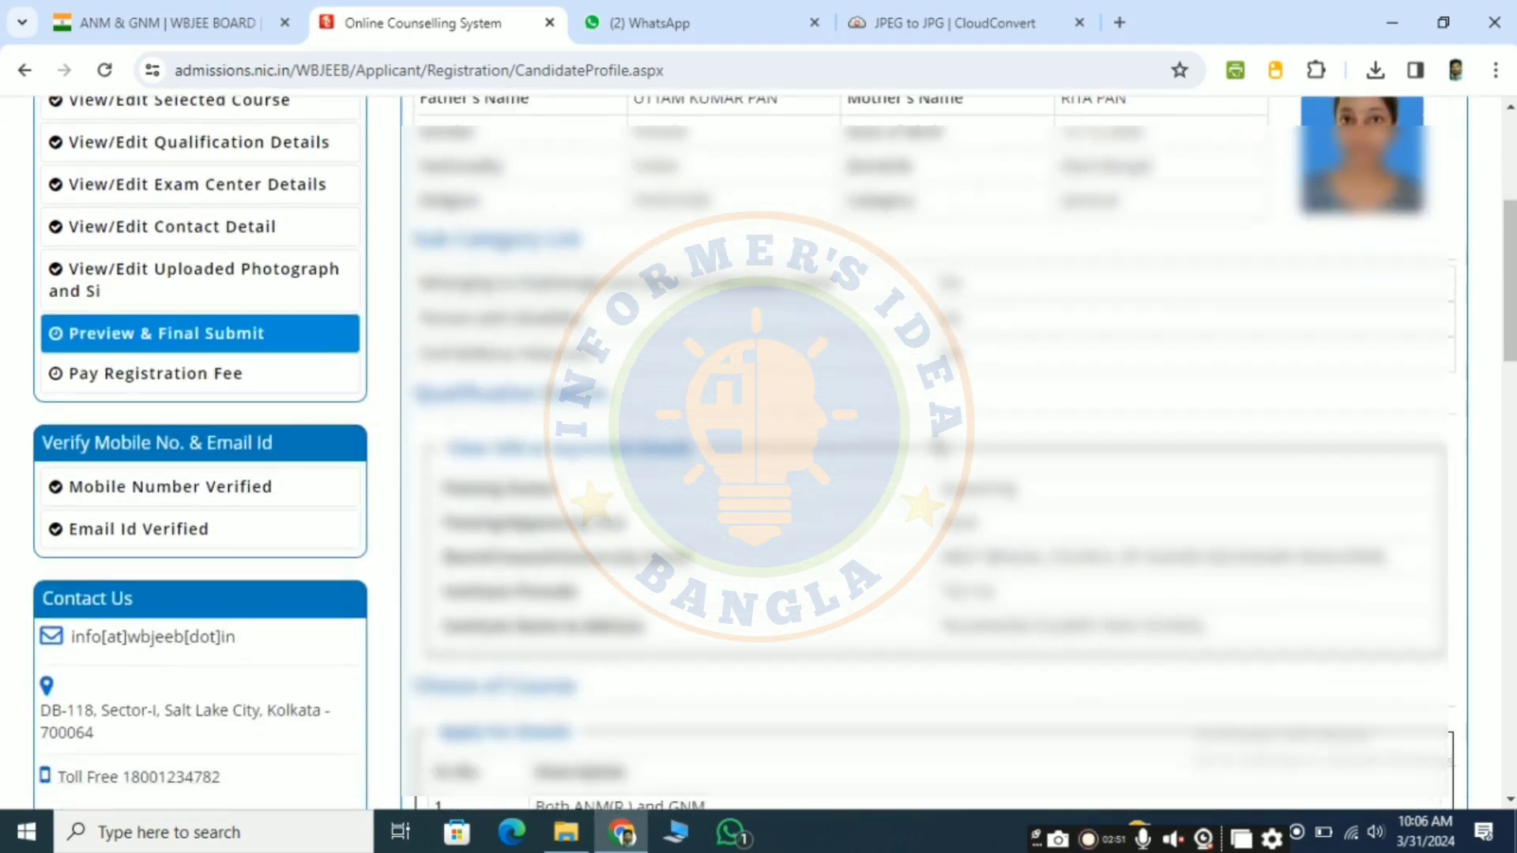
pyautogui.scroll(-15, 759, 453)
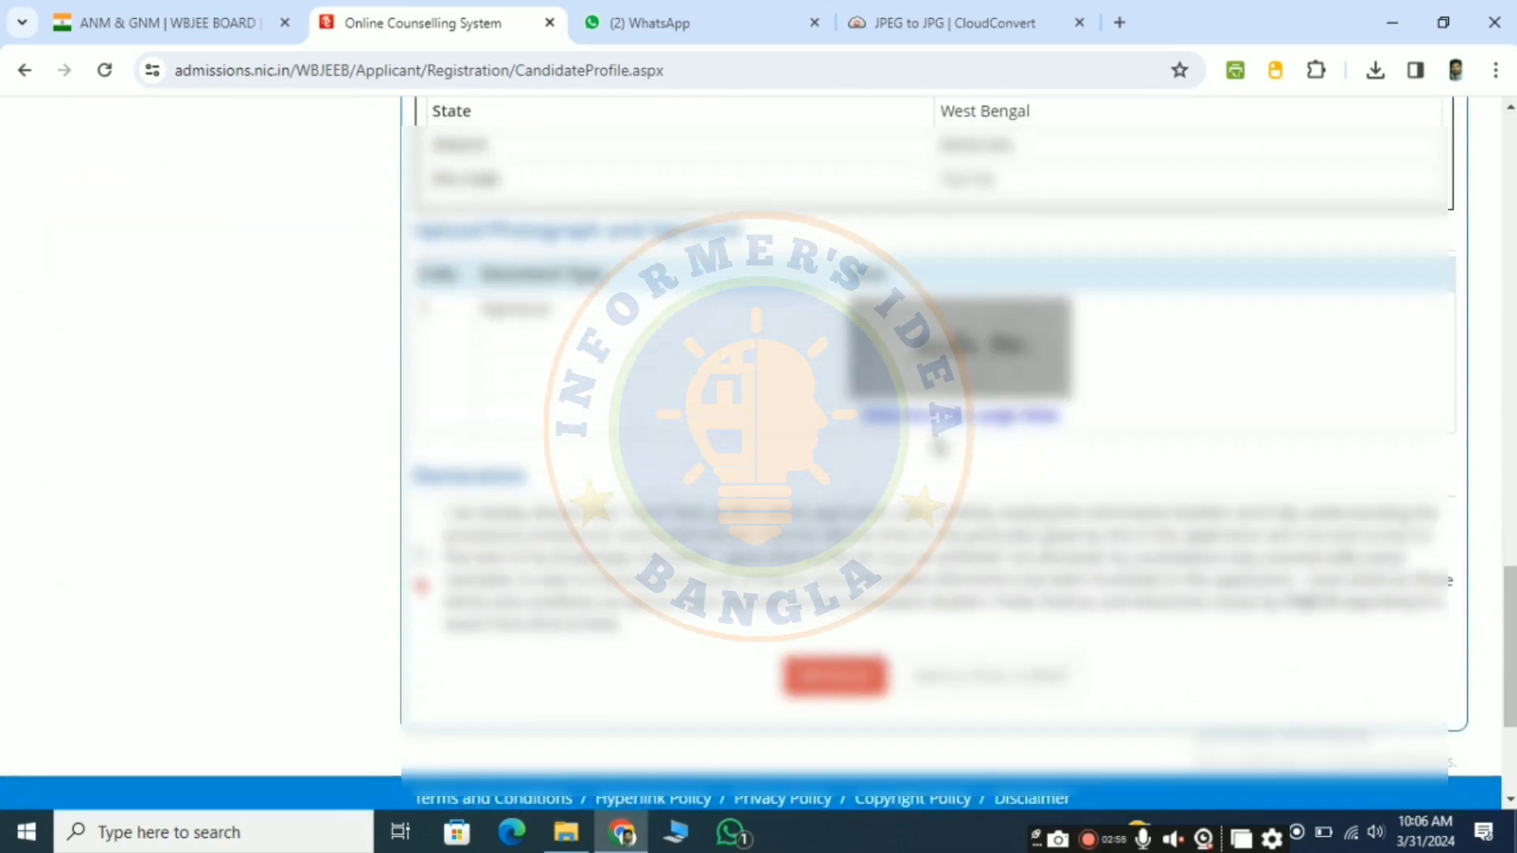
pyautogui.scroll(-2, 759, 453)
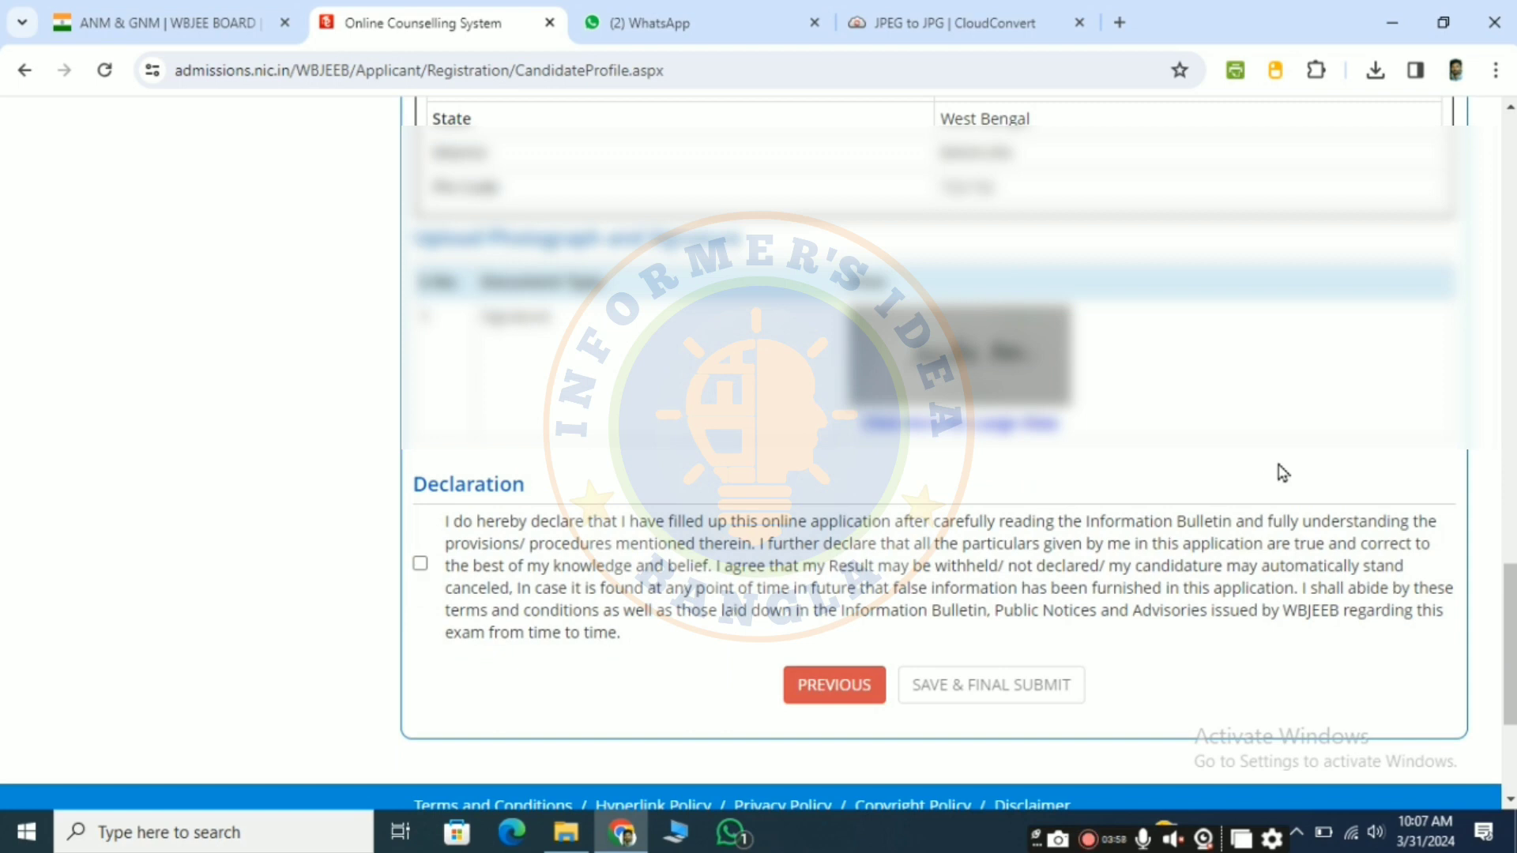
pyautogui.click(420, 564)
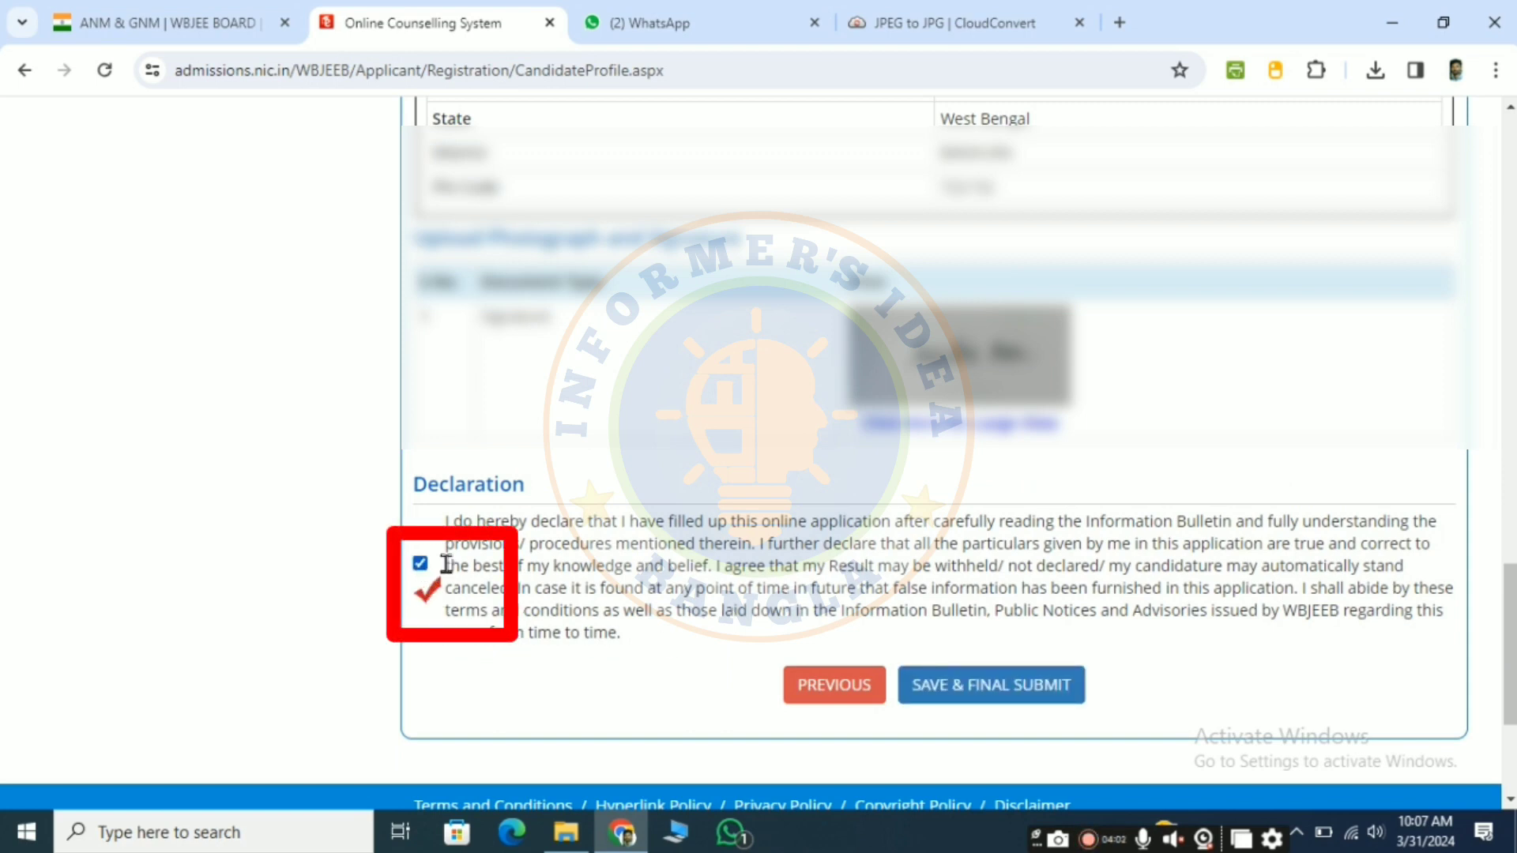
pyautogui.click(1004, 687)
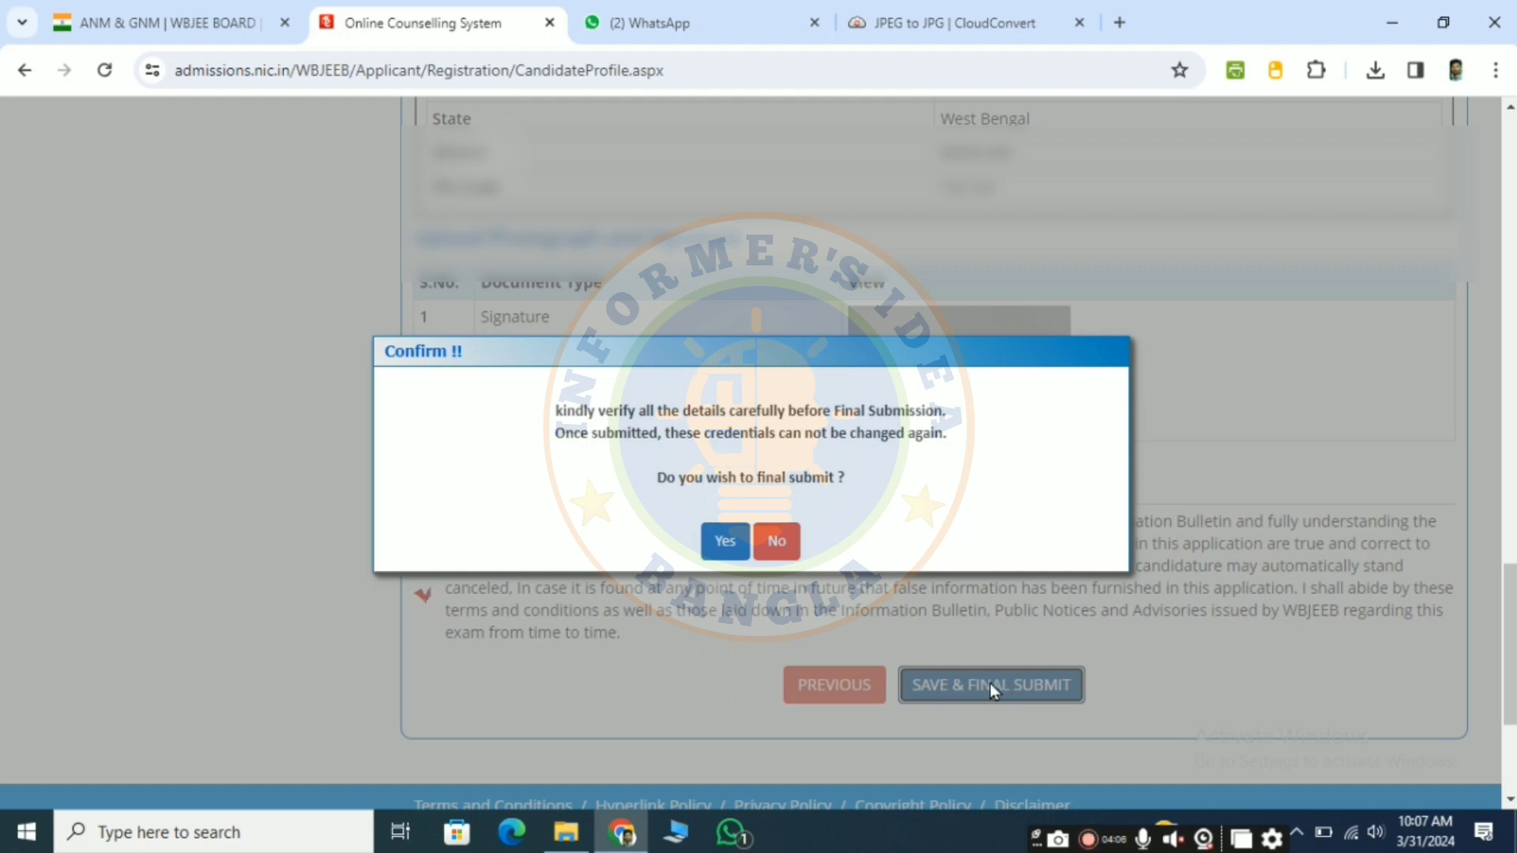
pyautogui.click(724, 544)
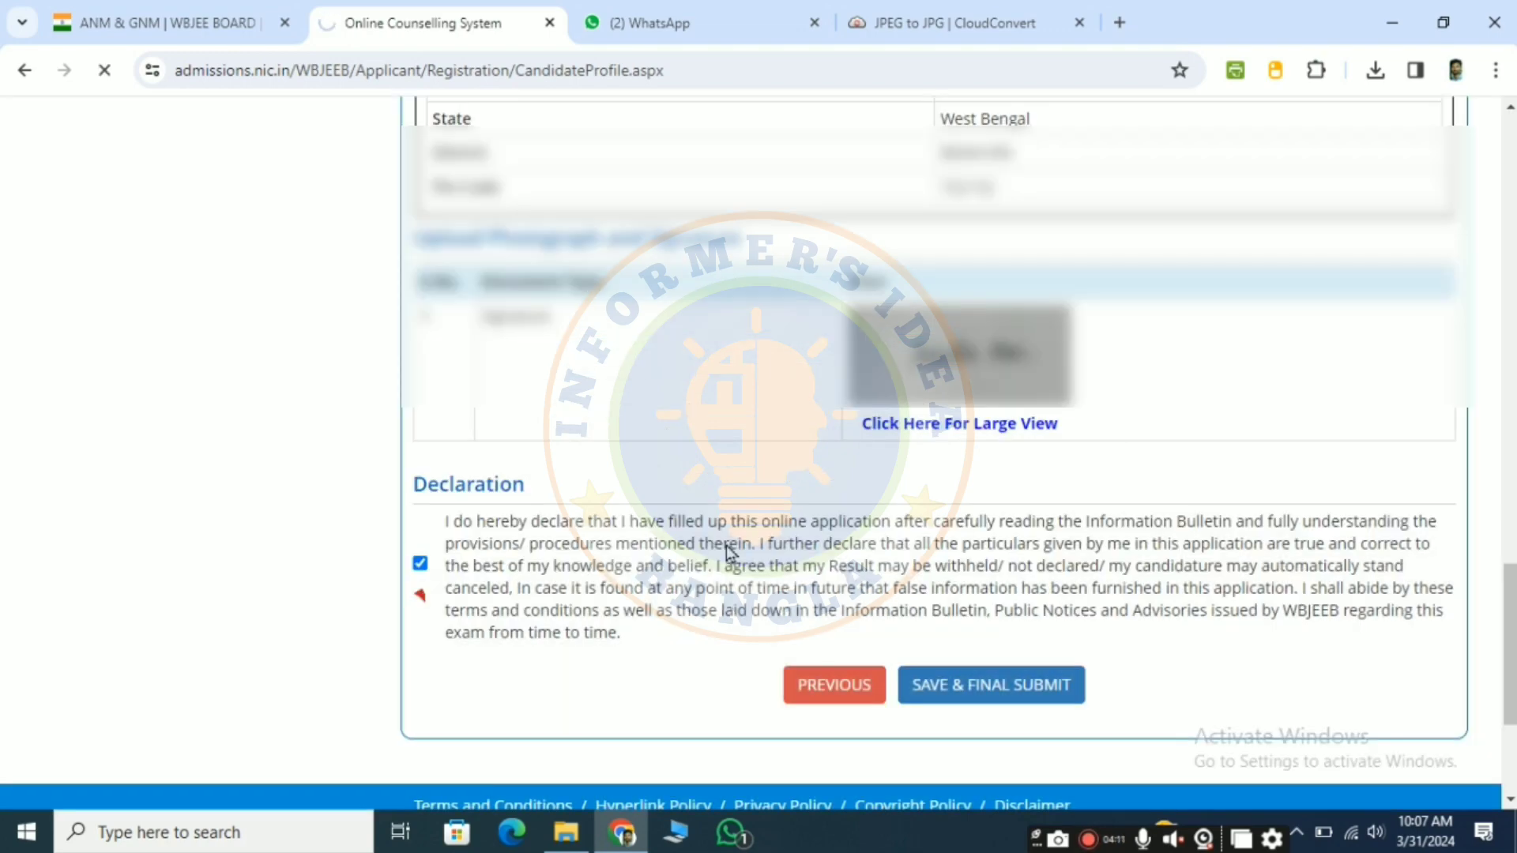
# Step: Open the registration fee payment from the application progress page and proceed with Online Payment as the mode
pyautogui.scroll(-1, 902, 553)
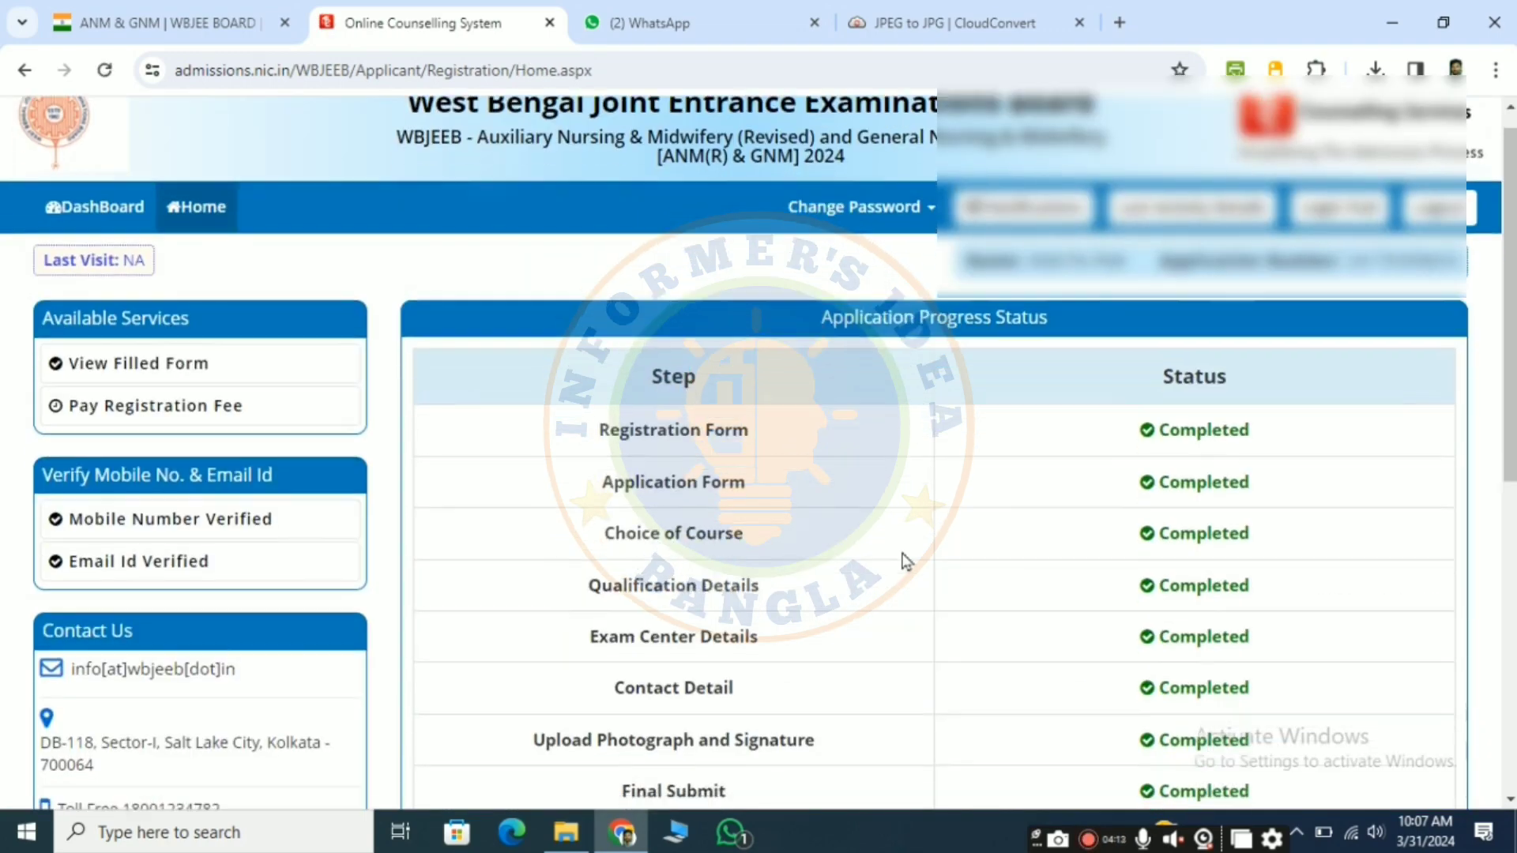
pyautogui.scroll(-2, 905, 562)
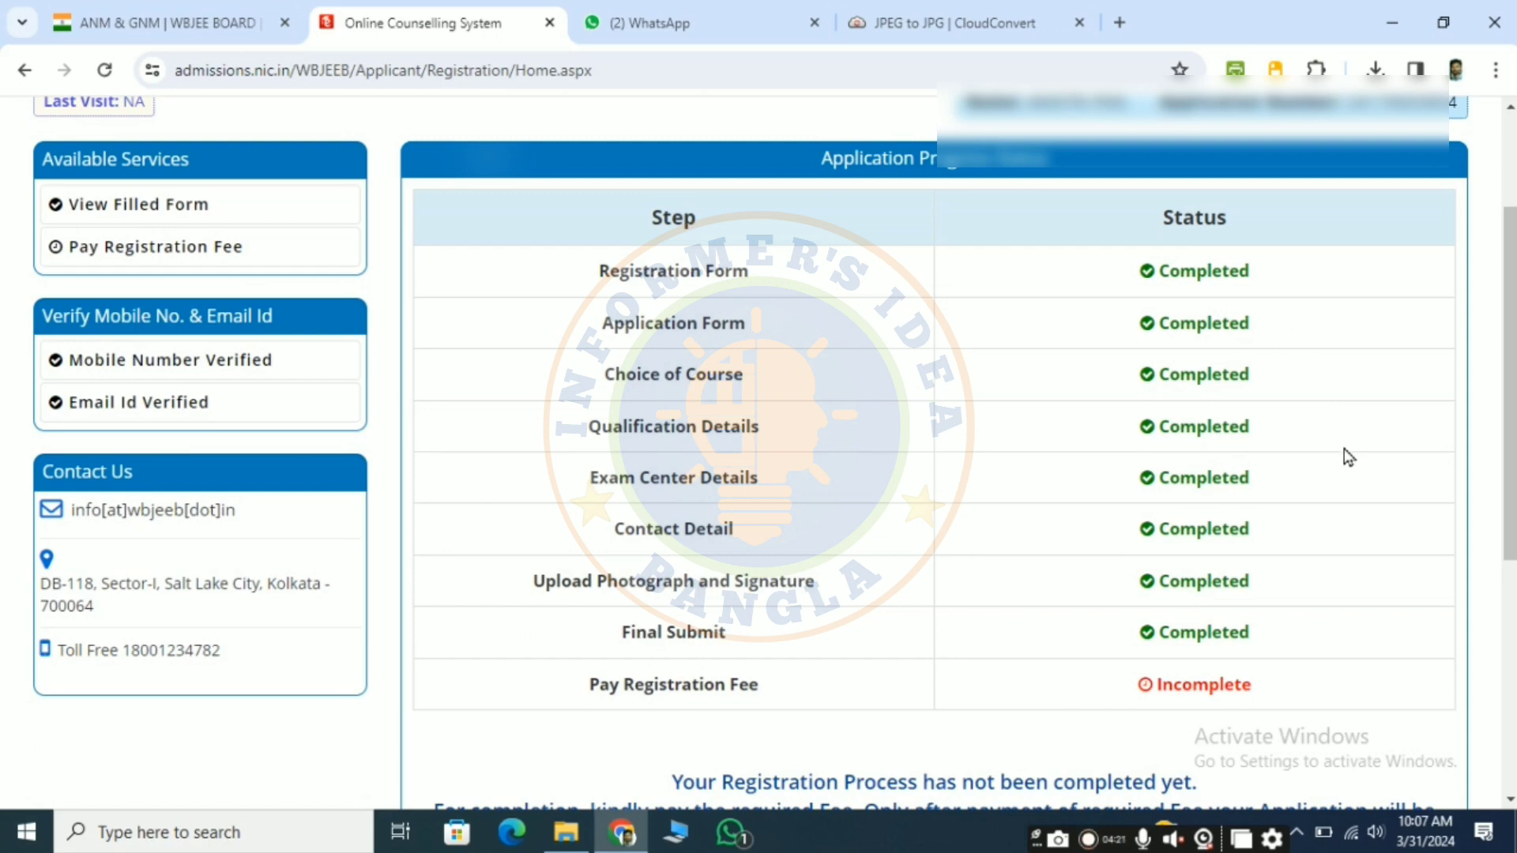
pyautogui.scroll(-2, 1347, 457)
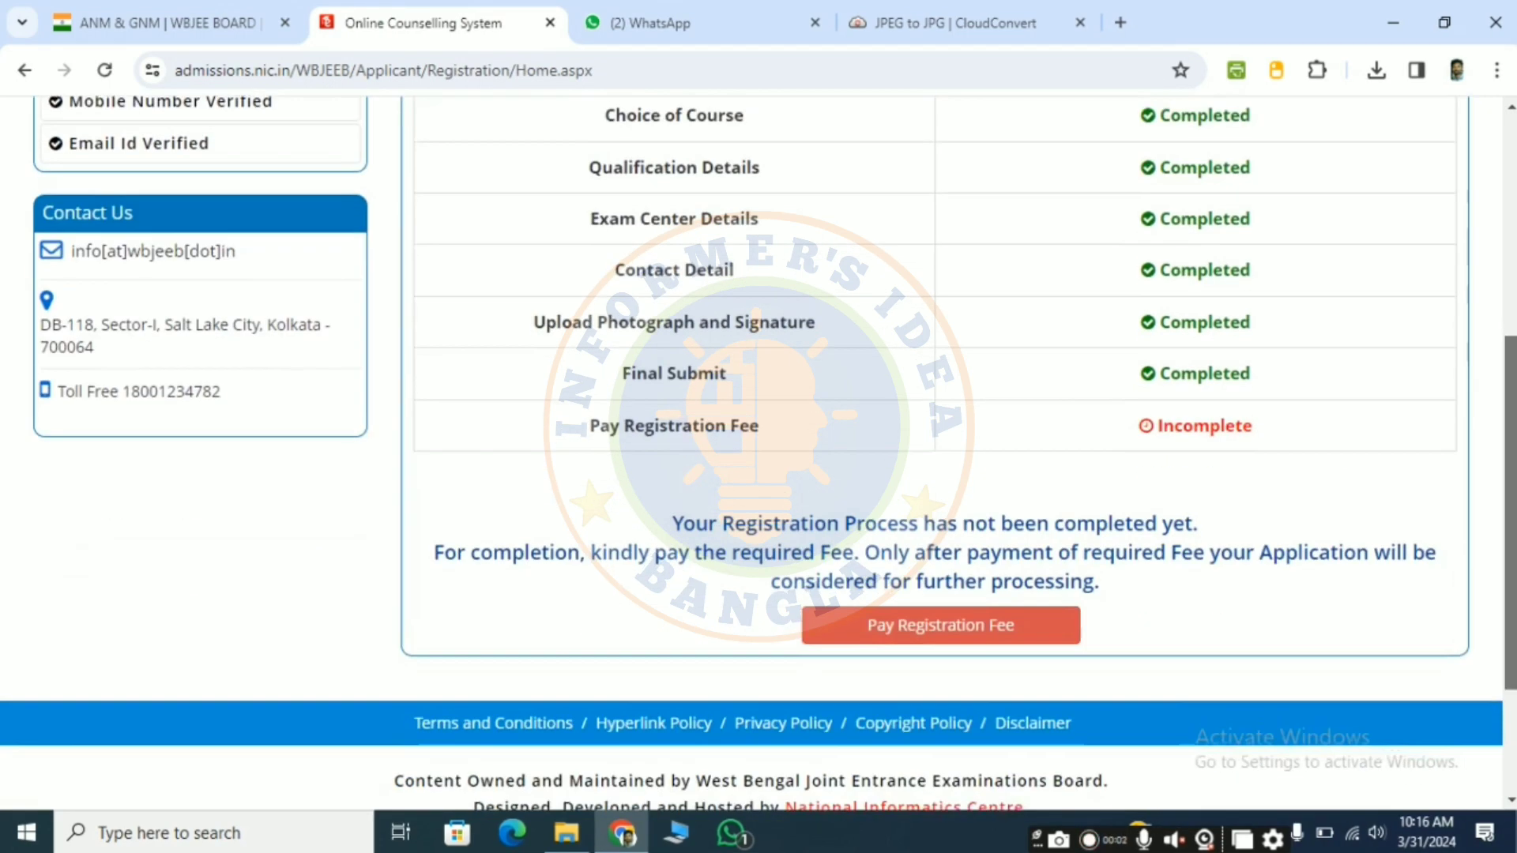
pyautogui.scroll(-2, 758, 455)
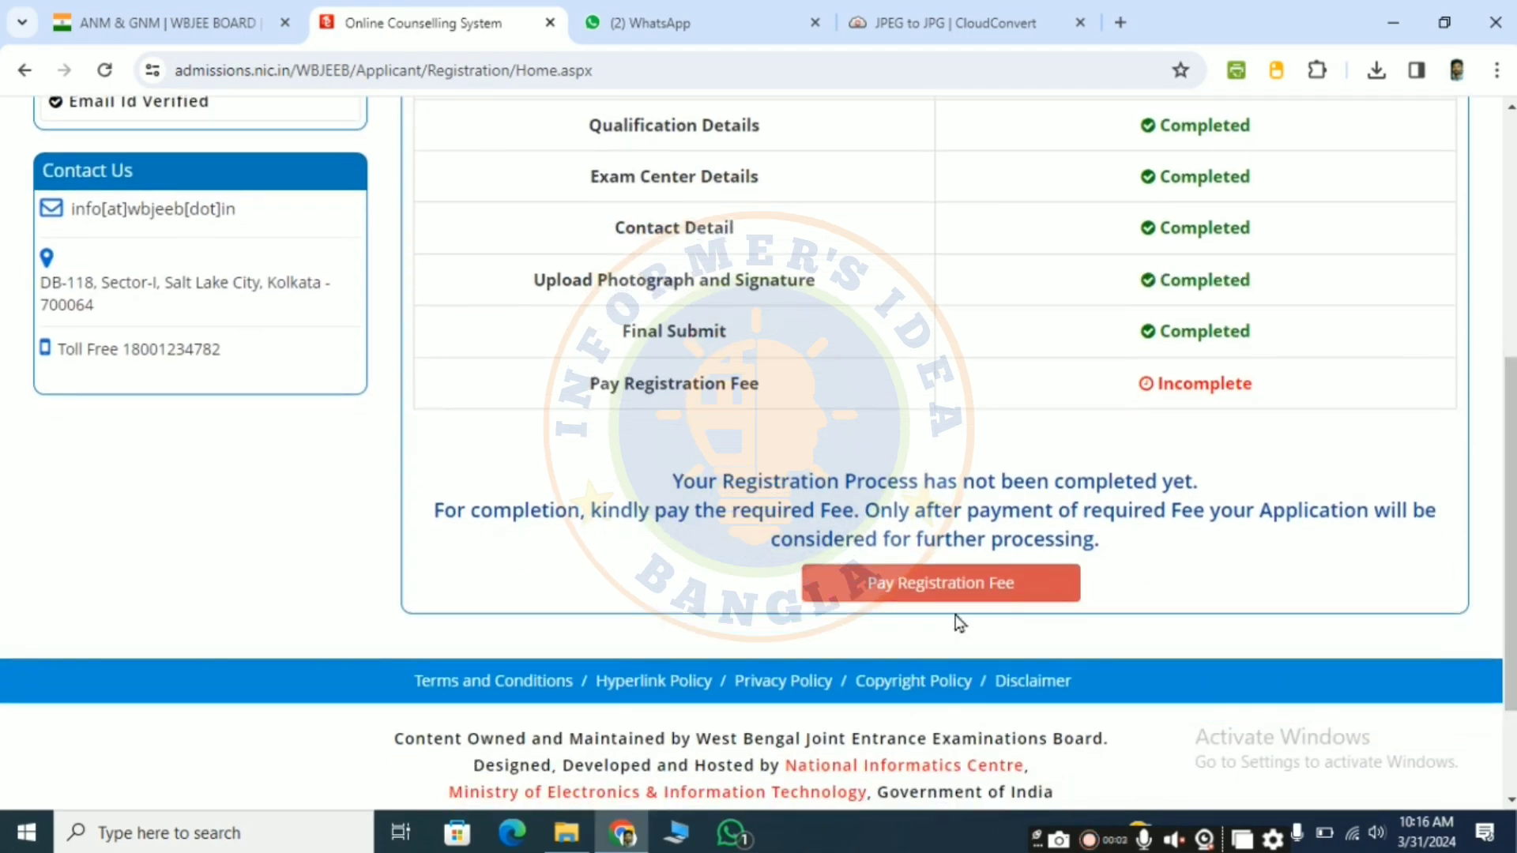
pyautogui.click(961, 598)
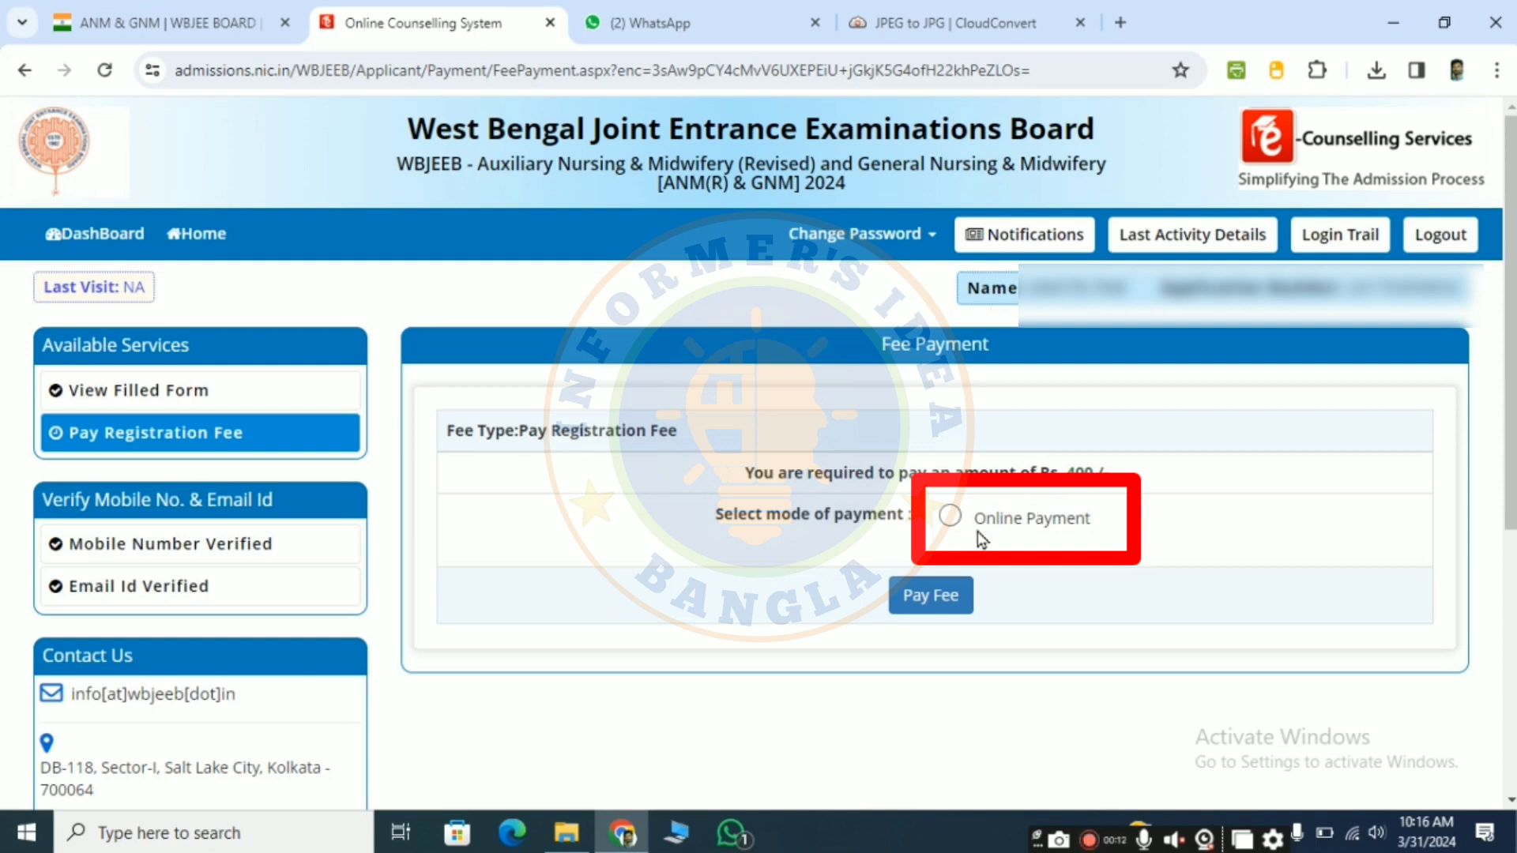
pyautogui.click(951, 519)
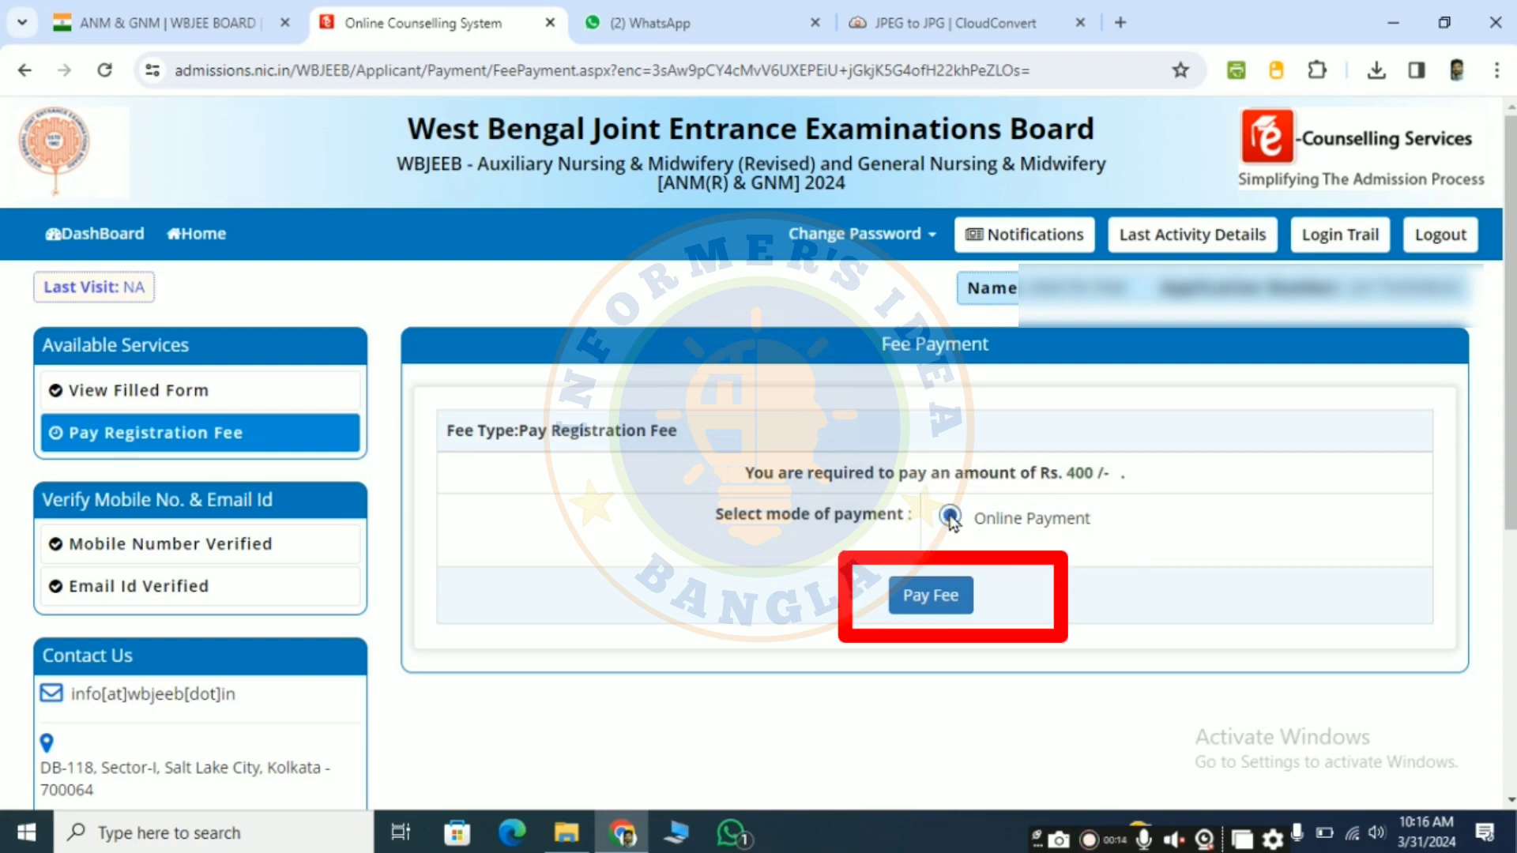
pyautogui.click(934, 599)
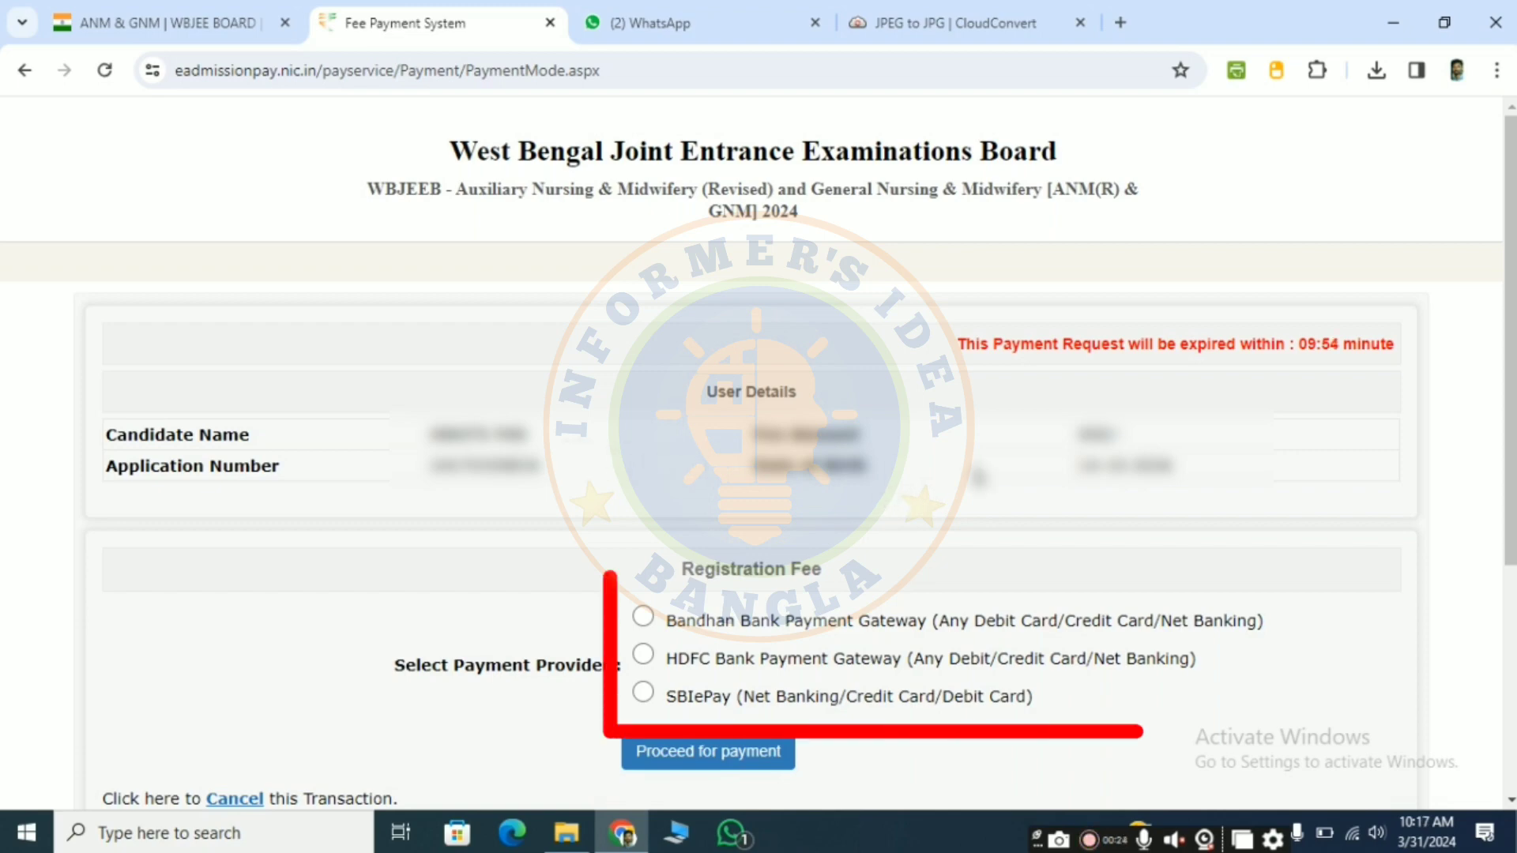
# Step: Choose SBIePay (Net Banking/Credit Card/Debit Card) as the payment provider and proceed for payment
pyautogui.scroll(-3, 1117, 464)
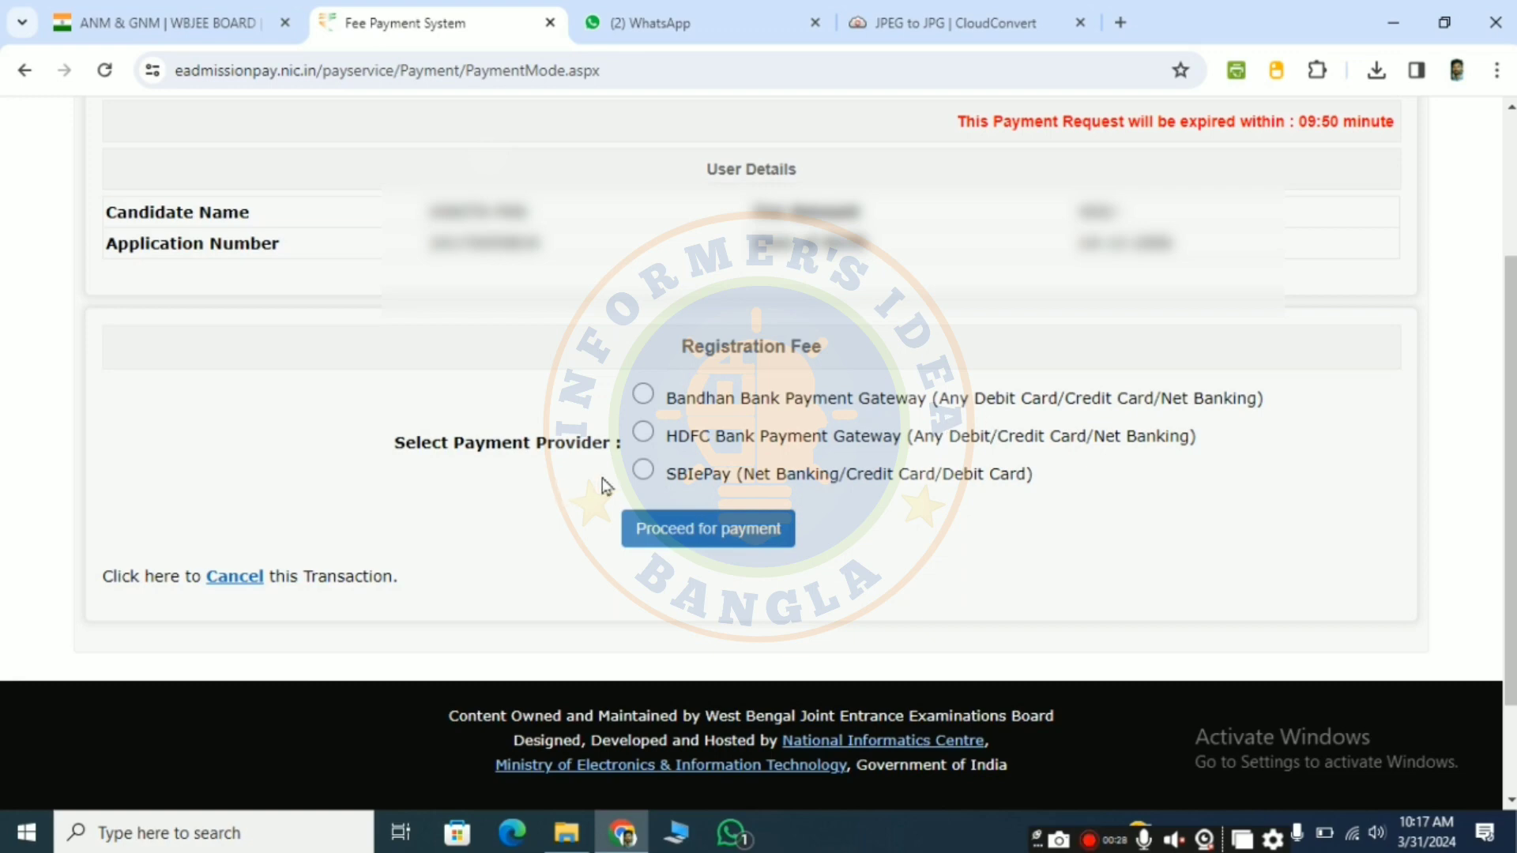
pyautogui.click(645, 473)
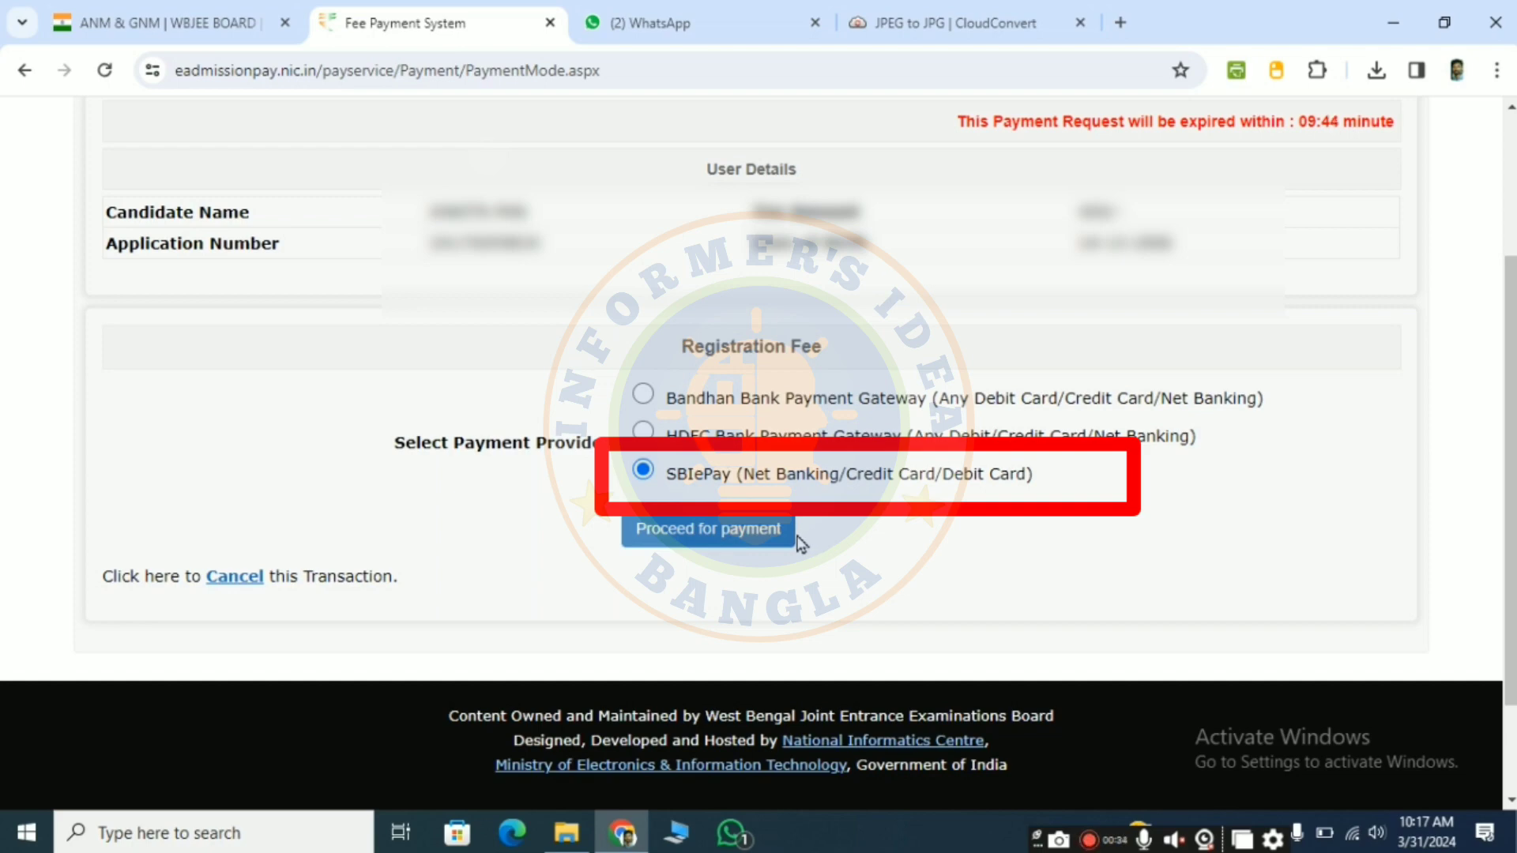
pyautogui.click(753, 536)
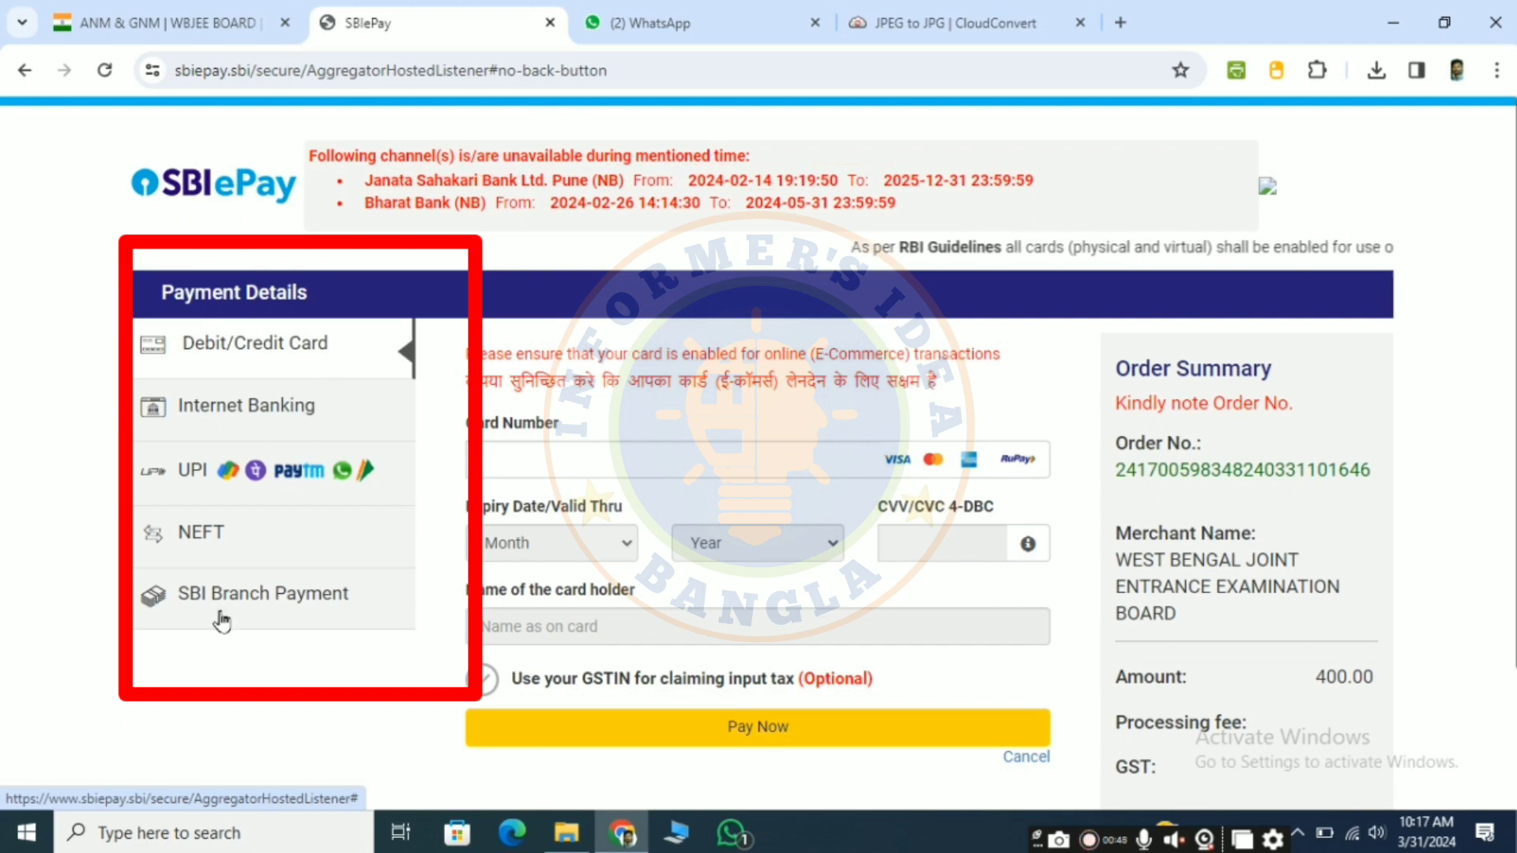
# Step: Pay the registration fee by UPI using the UPI QR option, then return to the application from the transaction details
pyautogui.click(258, 474)
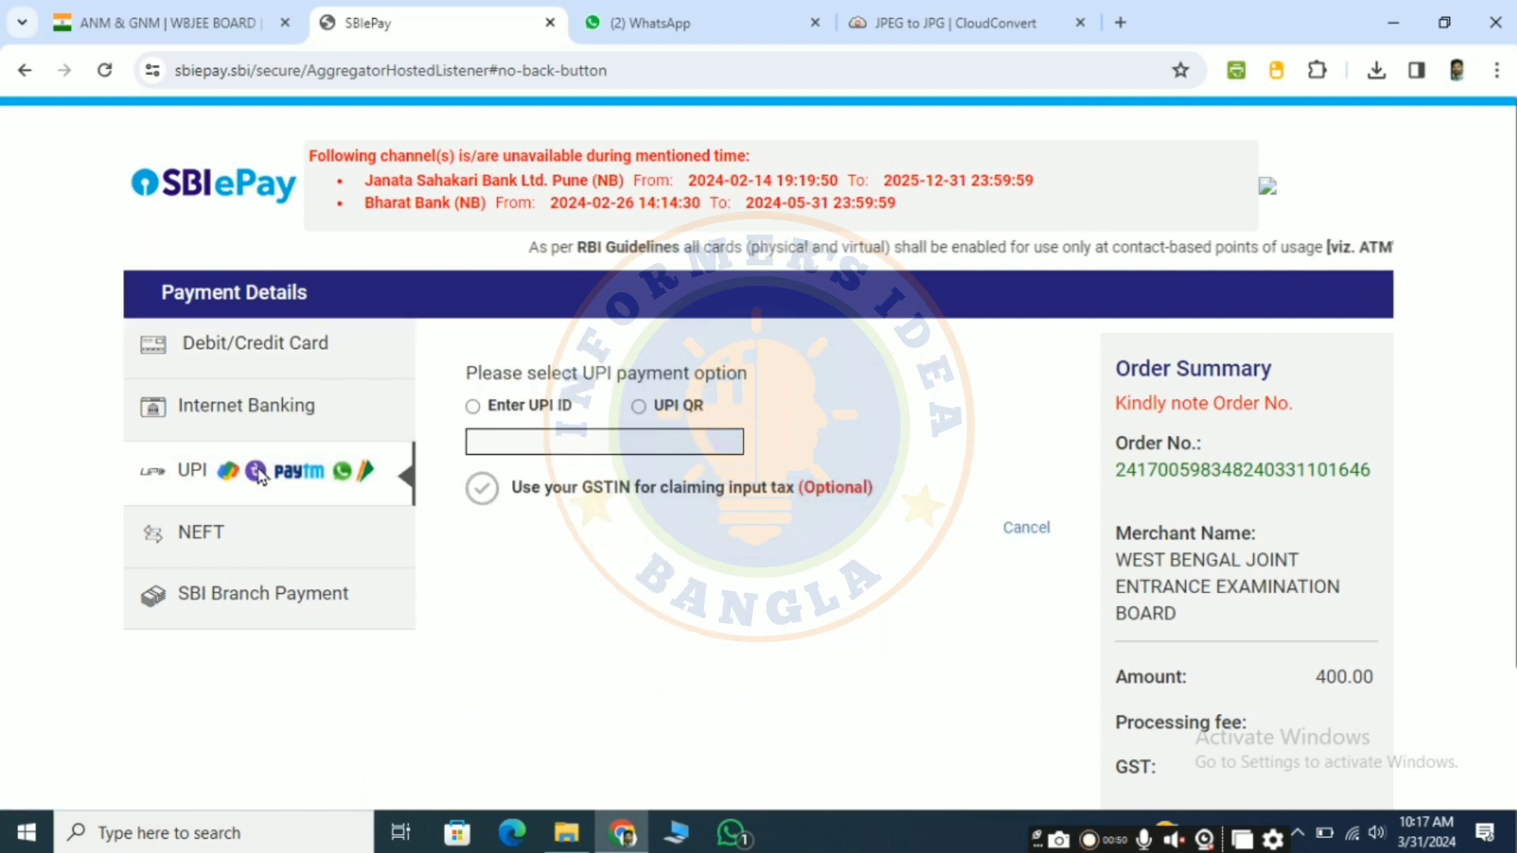
pyautogui.click(638, 406)
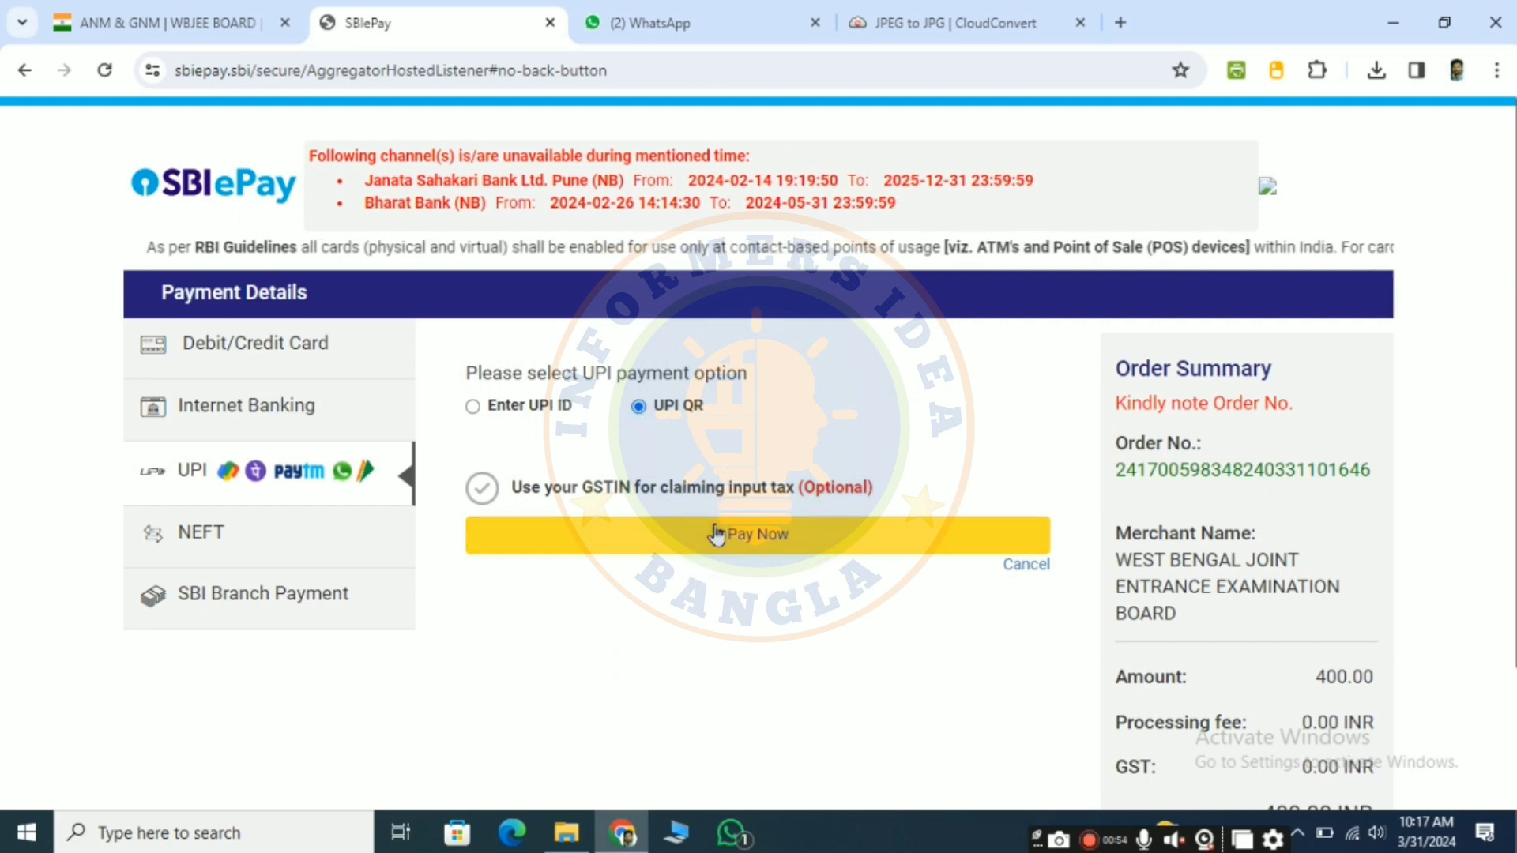
pyautogui.click(758, 535)
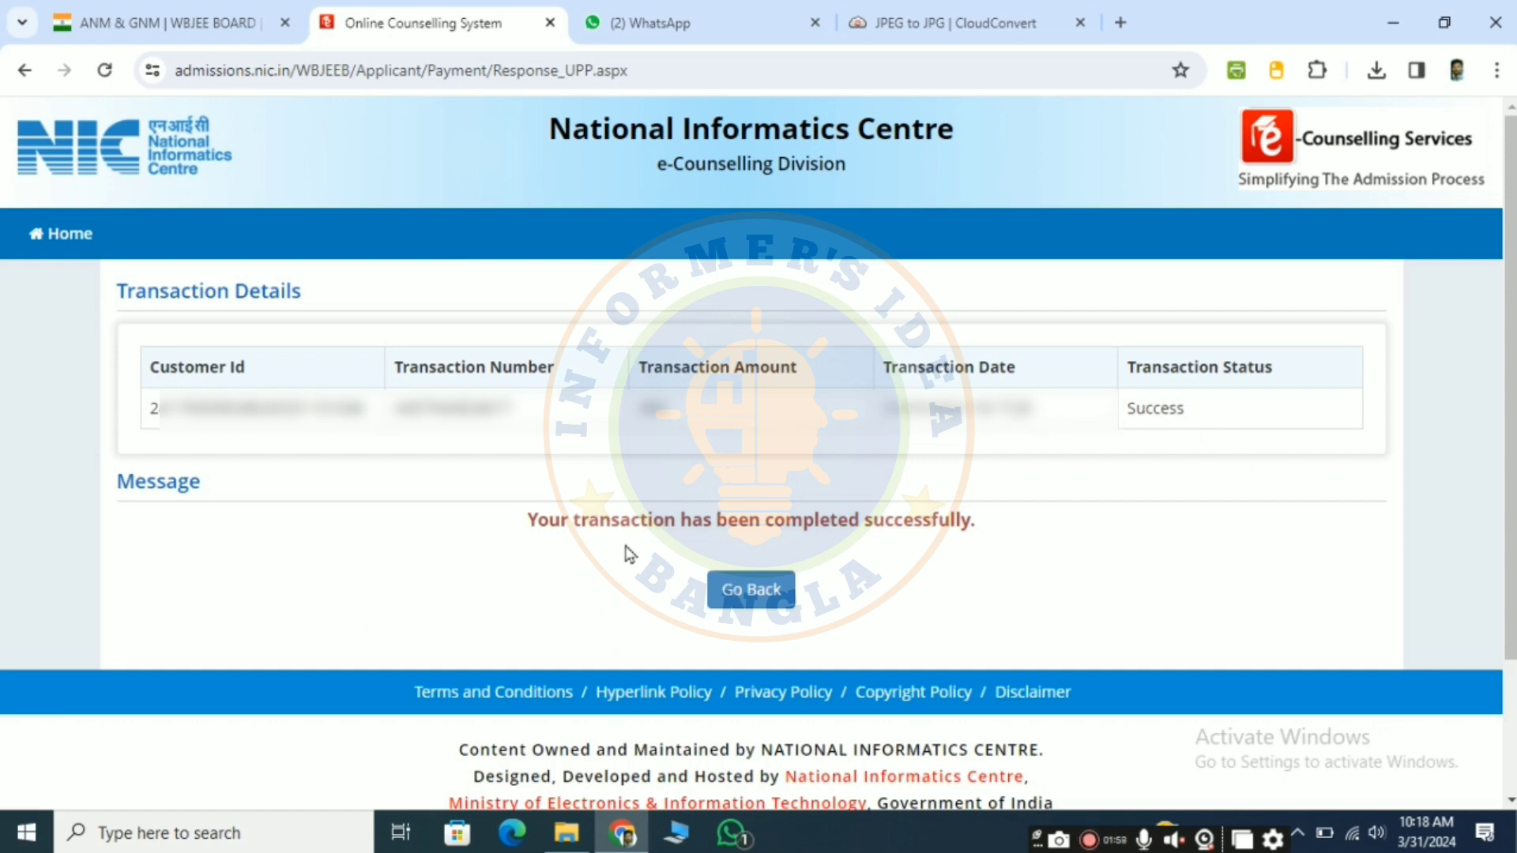
pyautogui.click(759, 607)
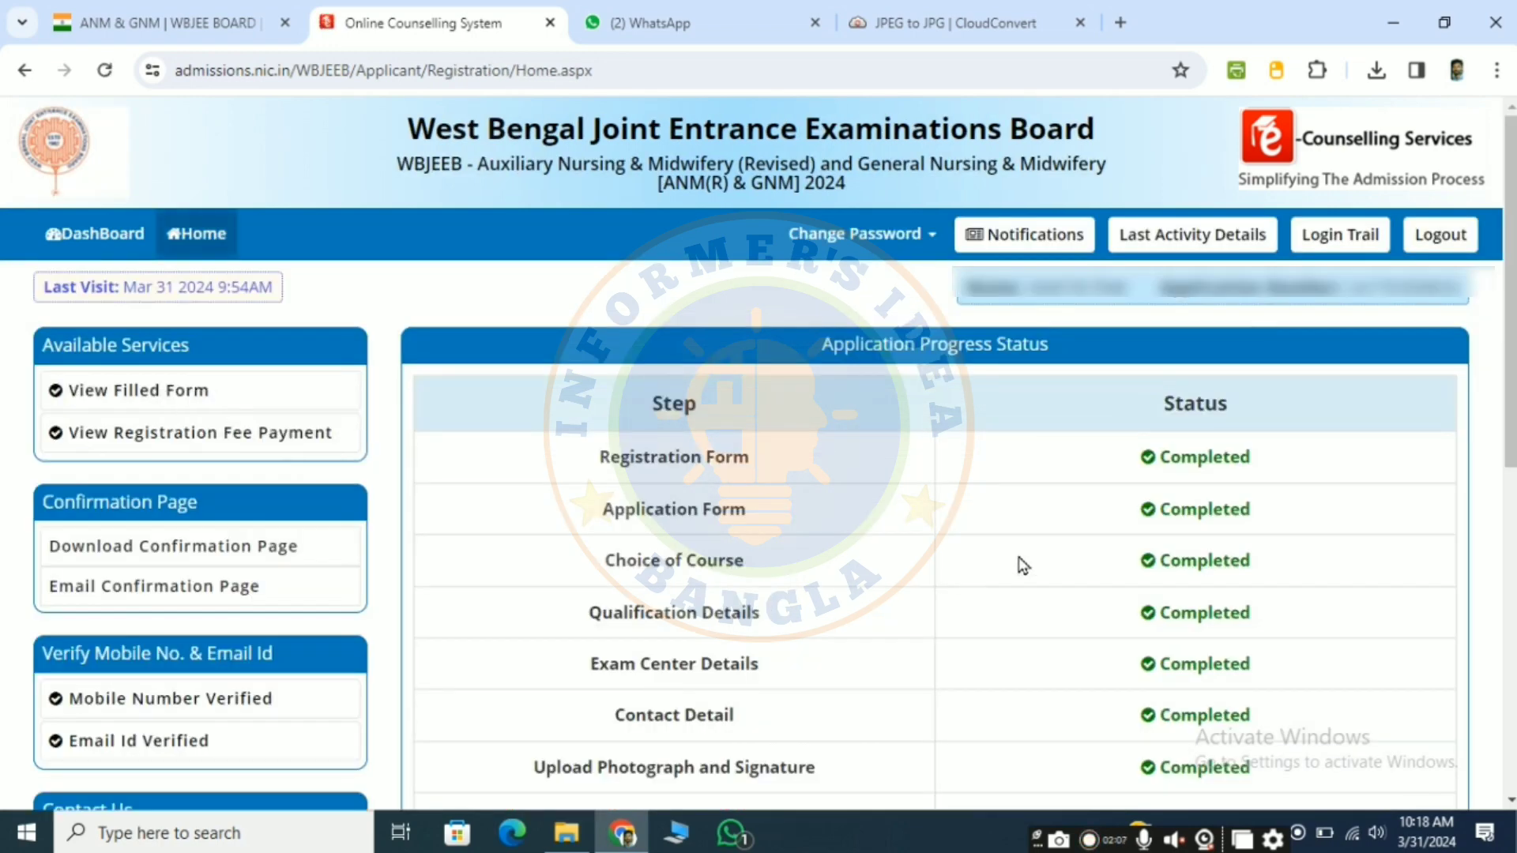
# Step: Check the application progress status, then open the confirmation page document and view it through page 2
pyautogui.scroll(-4, 1023, 565)
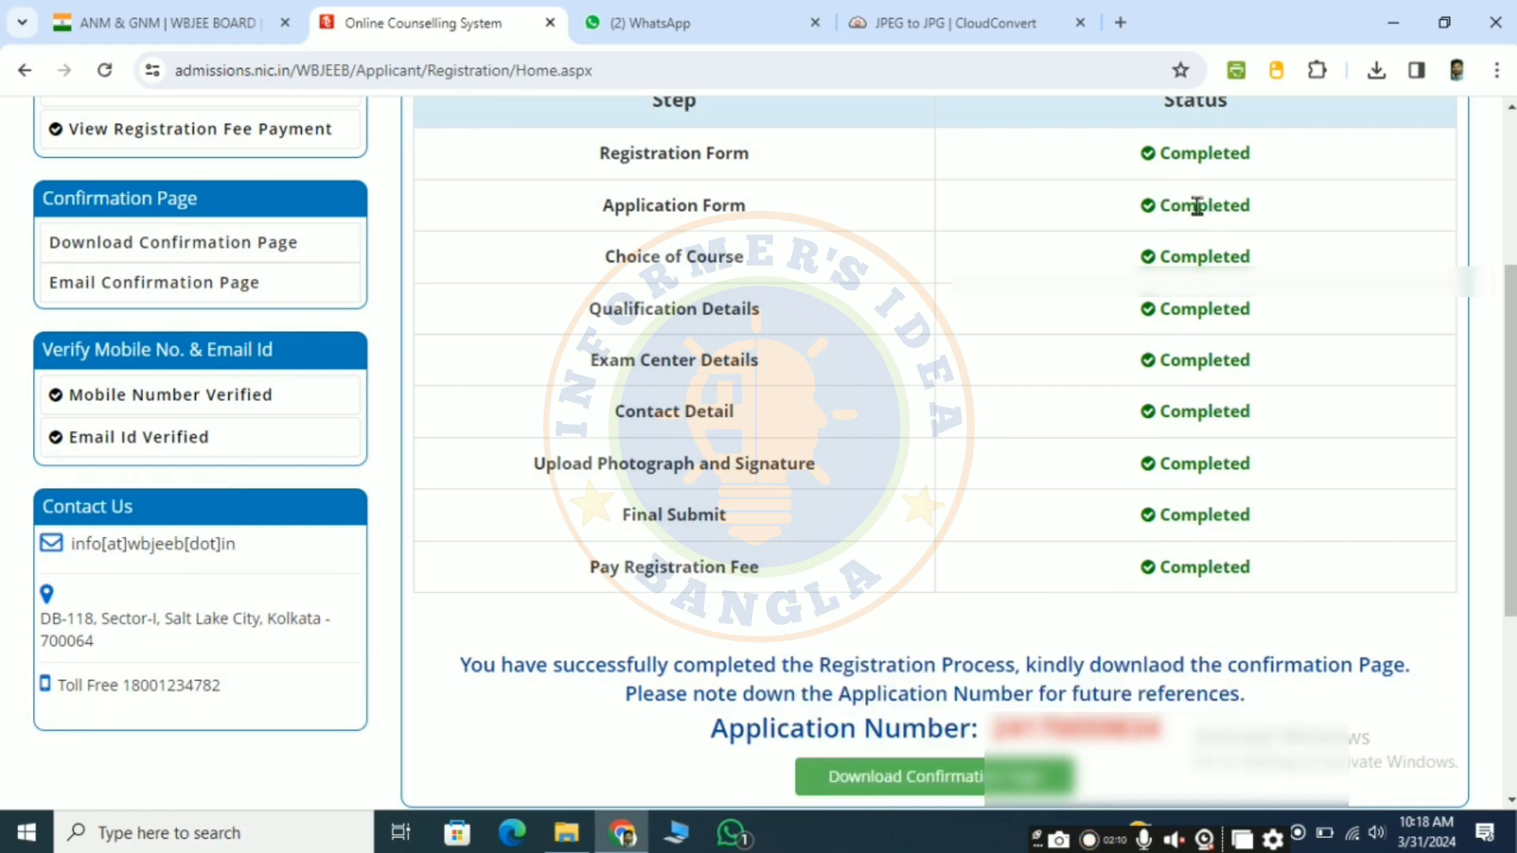
pyautogui.scroll(1, 985, 274)
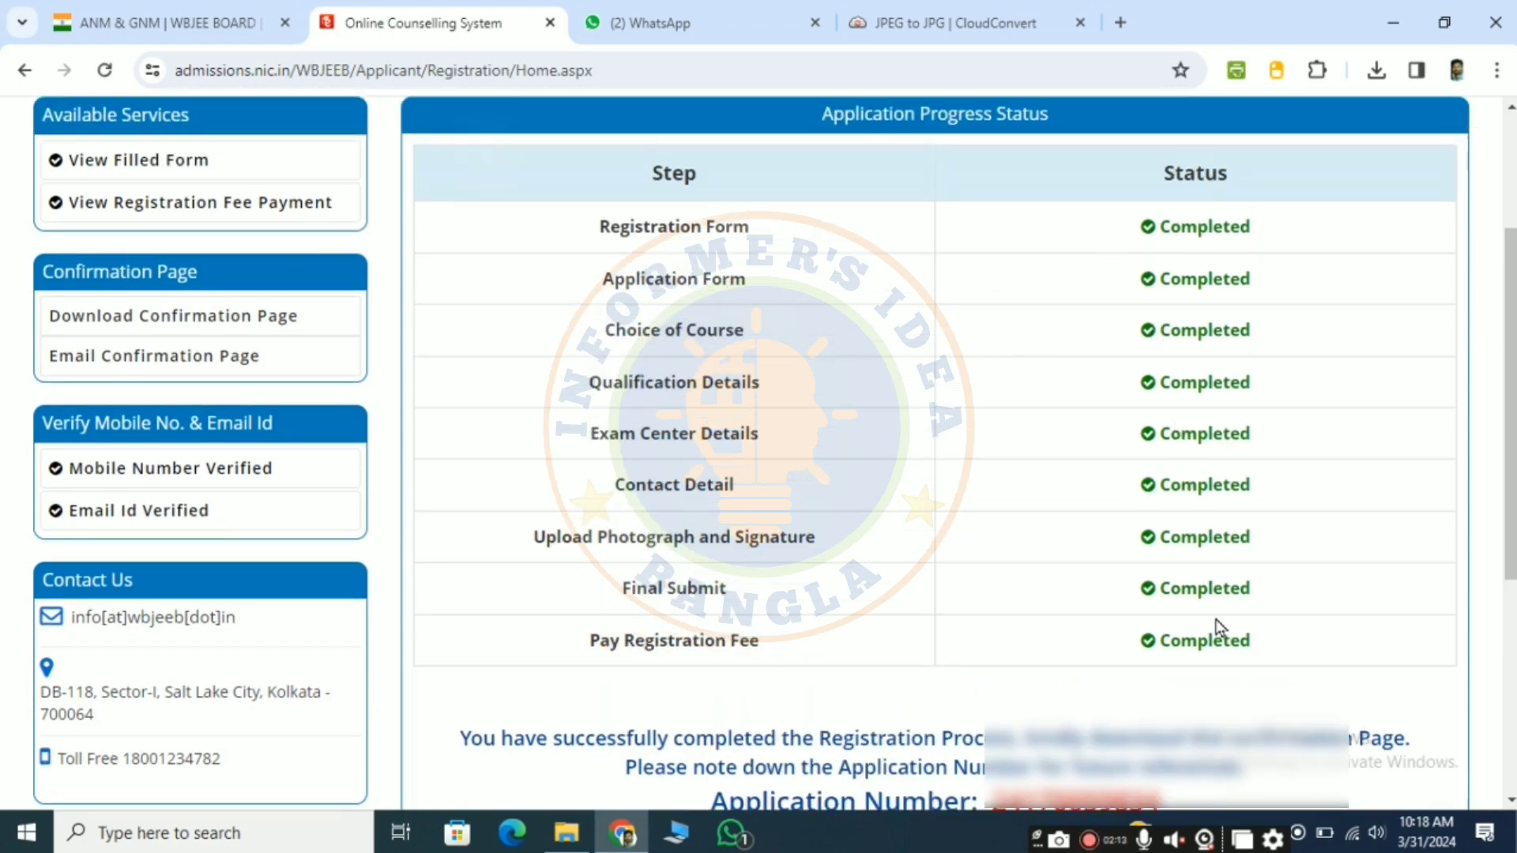
pyautogui.scroll(-3, 1217, 632)
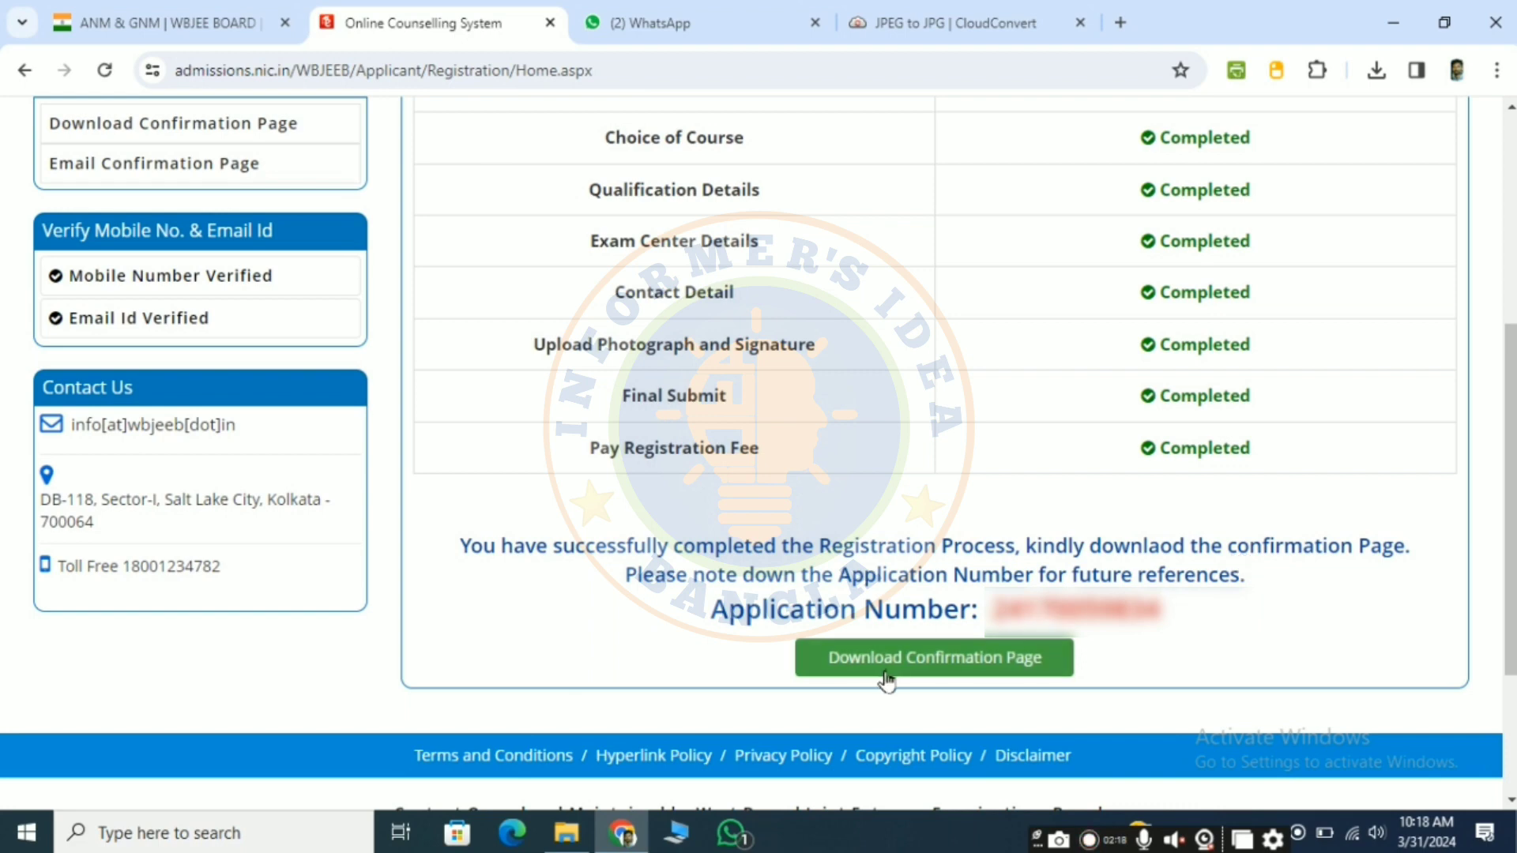
pyautogui.click(971, 673)
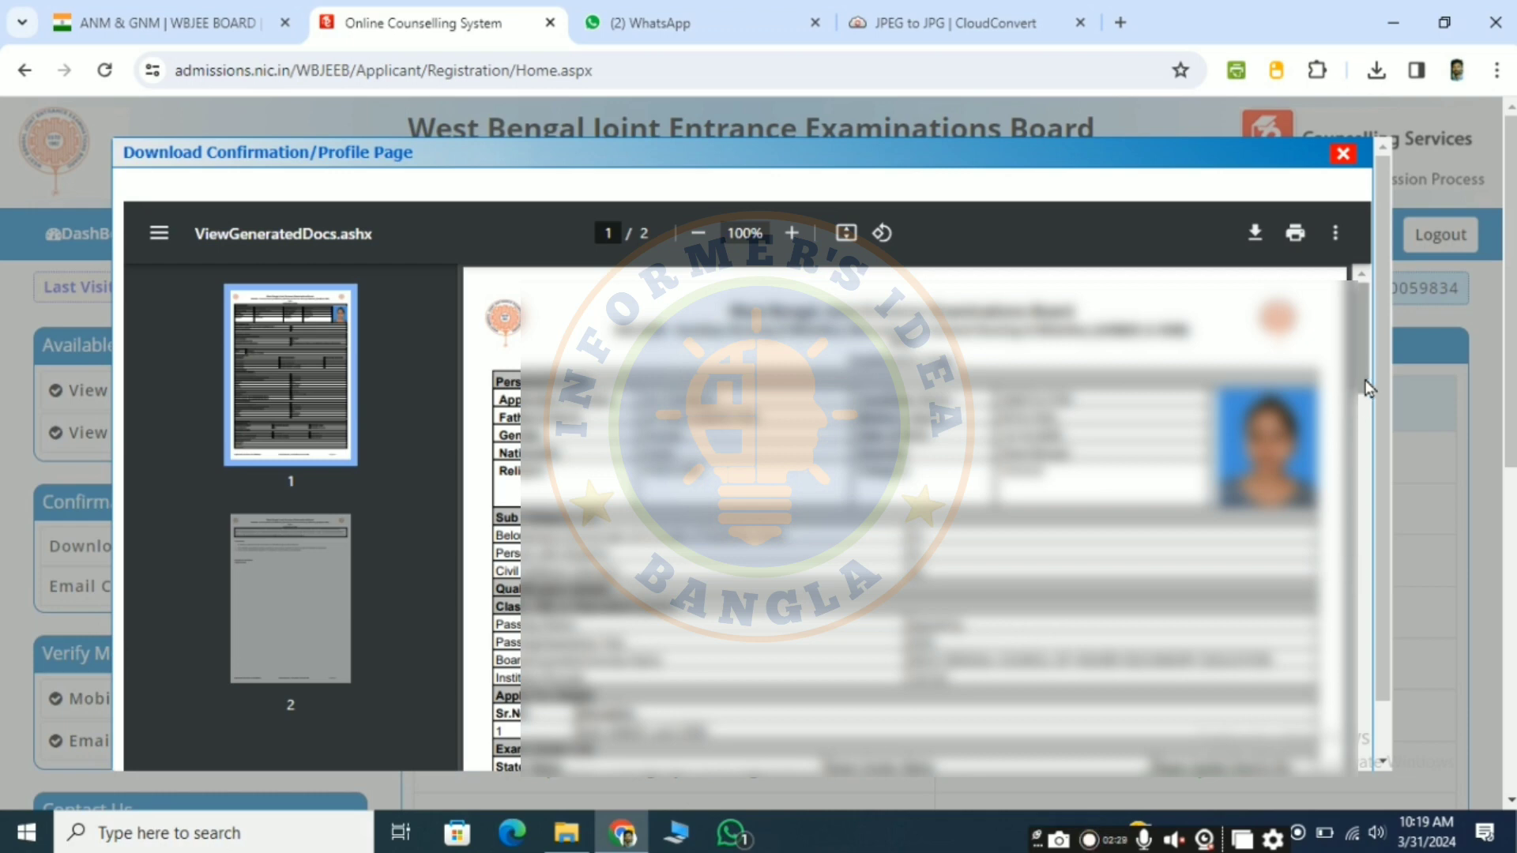
pyautogui.moveTo(1369, 387); pyautogui.dragTo(1374, 630)
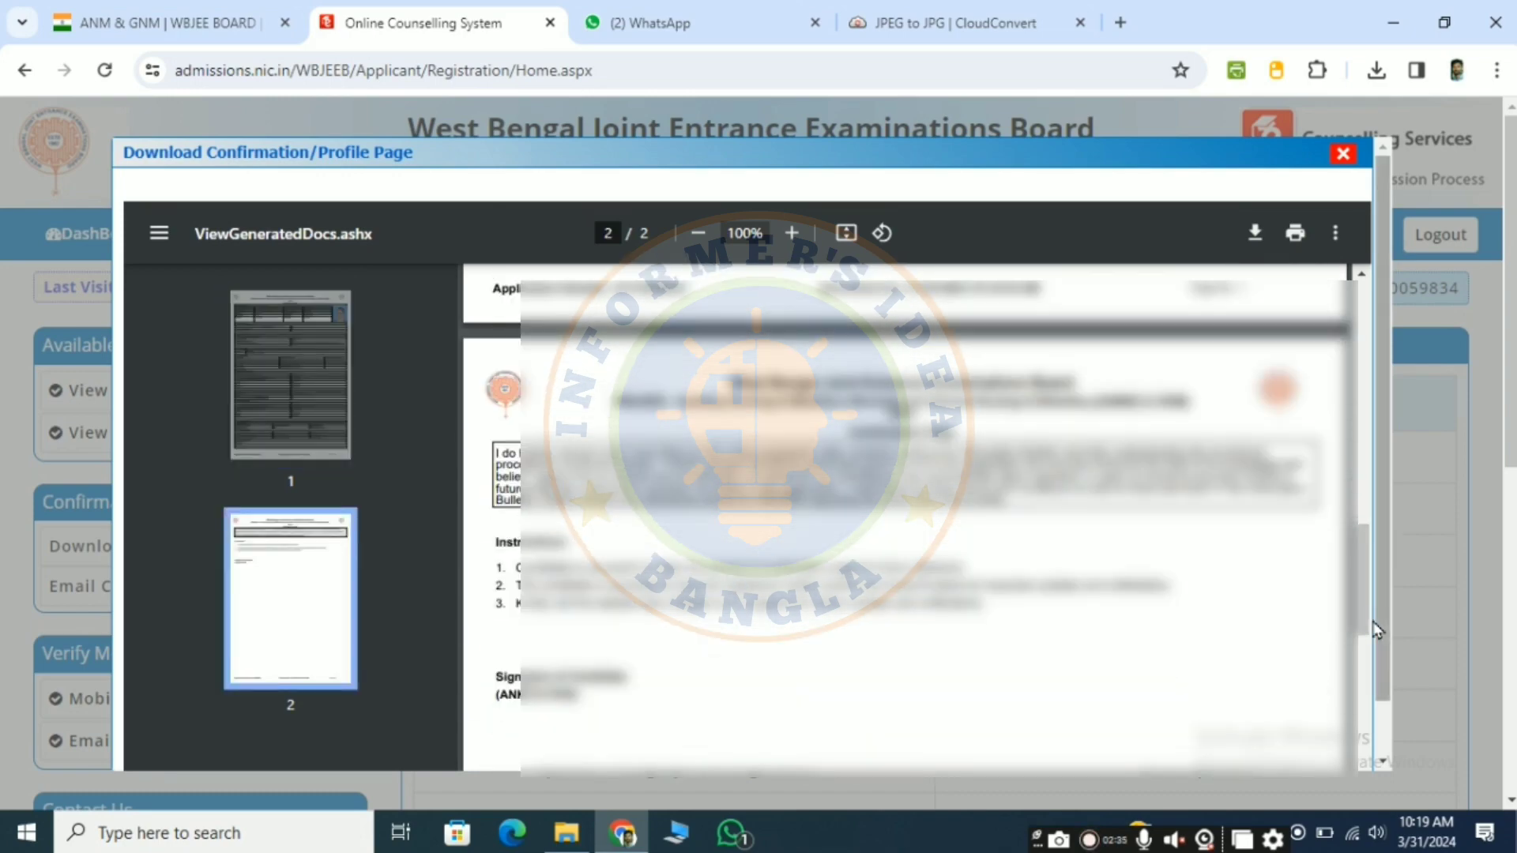